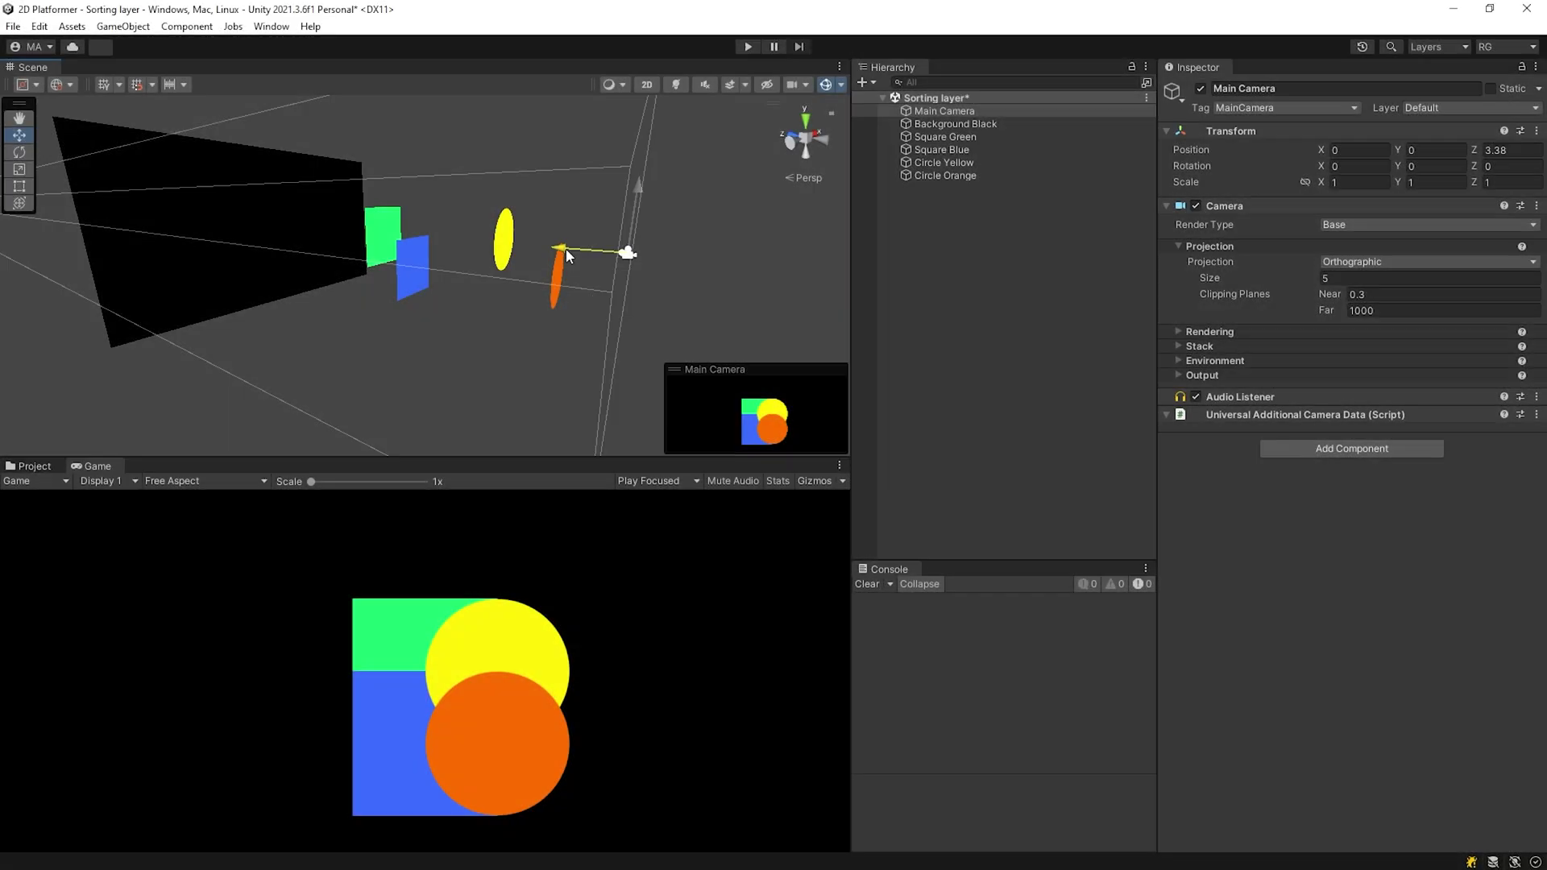
# Step: Open the Sorting layer demo scene, where the red Spike sits over the coloured shapes
pyautogui.moveTo(565, 248); pyautogui.dragTo(621, 252)
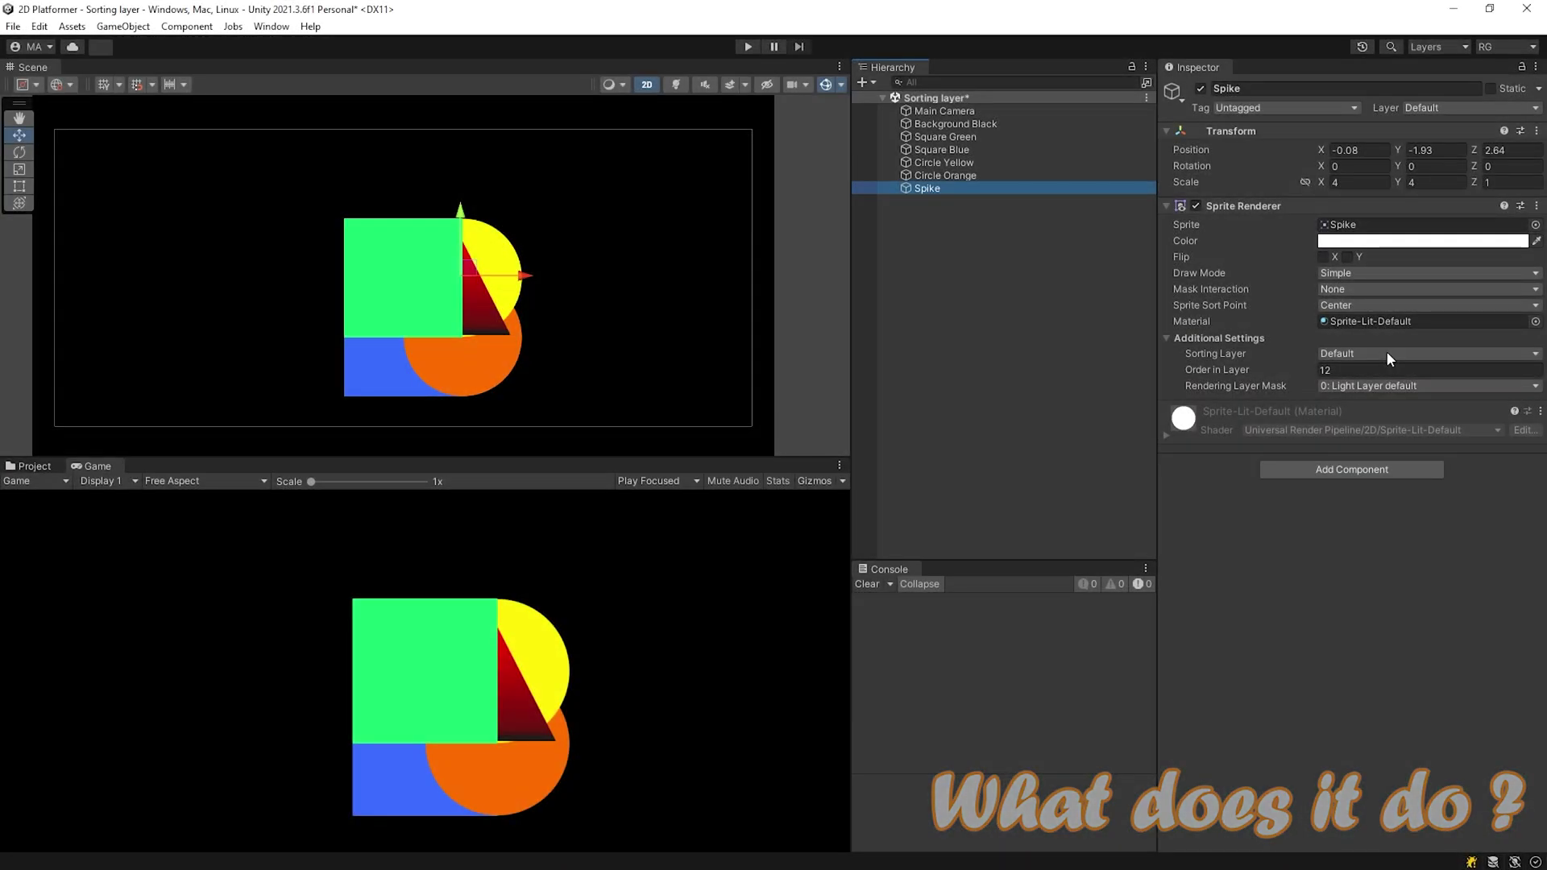
# Step: From the Spike's Sorting Layer dropdown, add sorting layers Background, Player and Obstacle
pyautogui.click(1387, 351)
pyautogui.click(1384, 395)
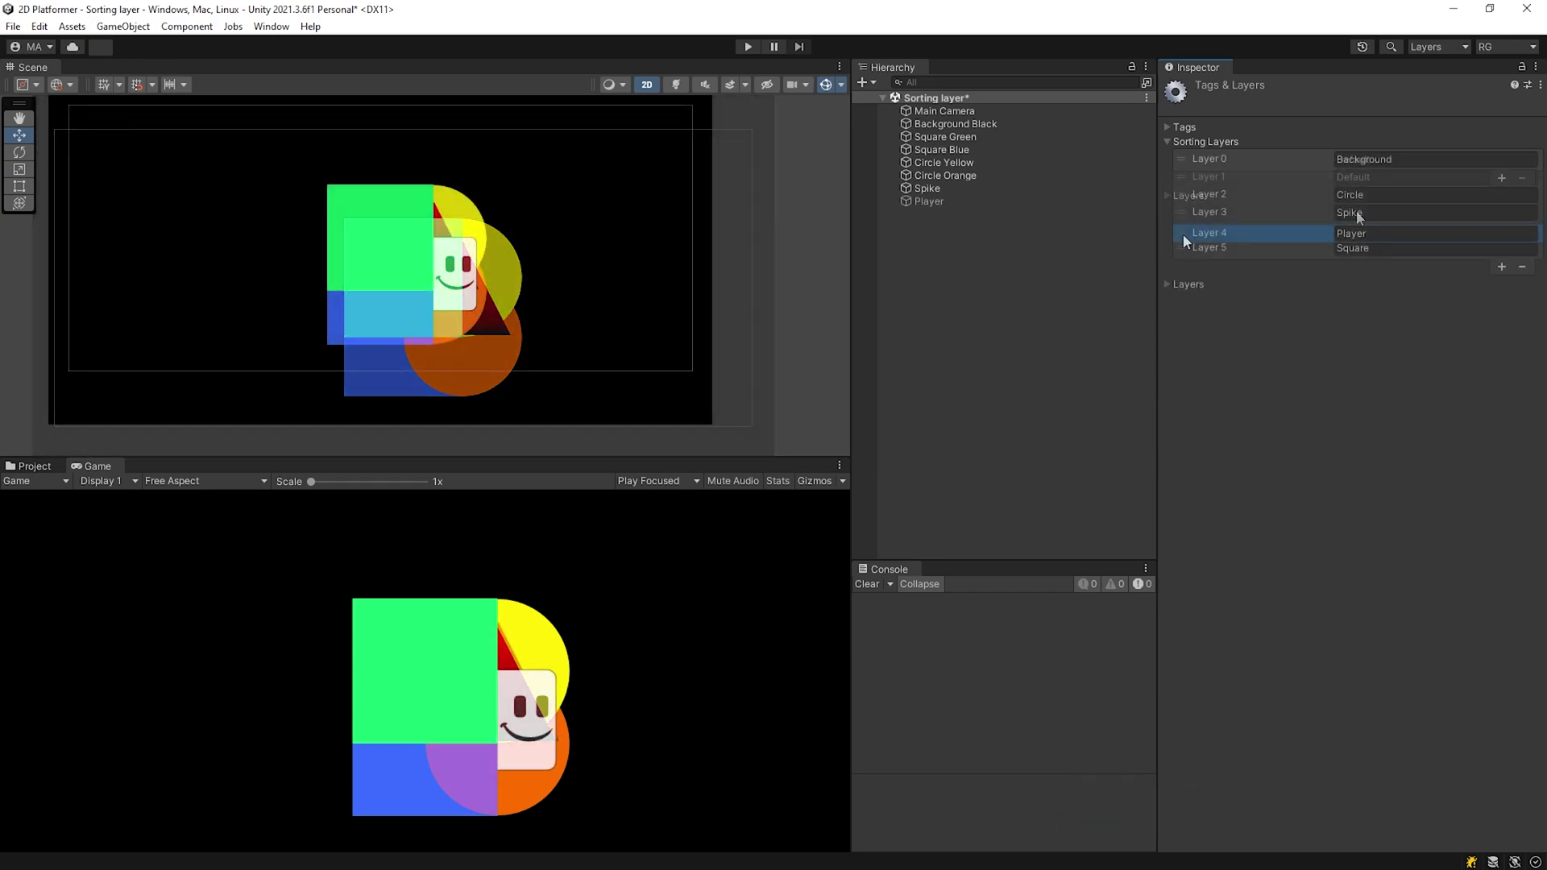
pyautogui.moveTo(1183, 234)
pyautogui.mouseDown()
pyautogui.moveTo(1185, 250)
pyautogui.moveTo(1175, 202)
pyautogui.mouseUp()
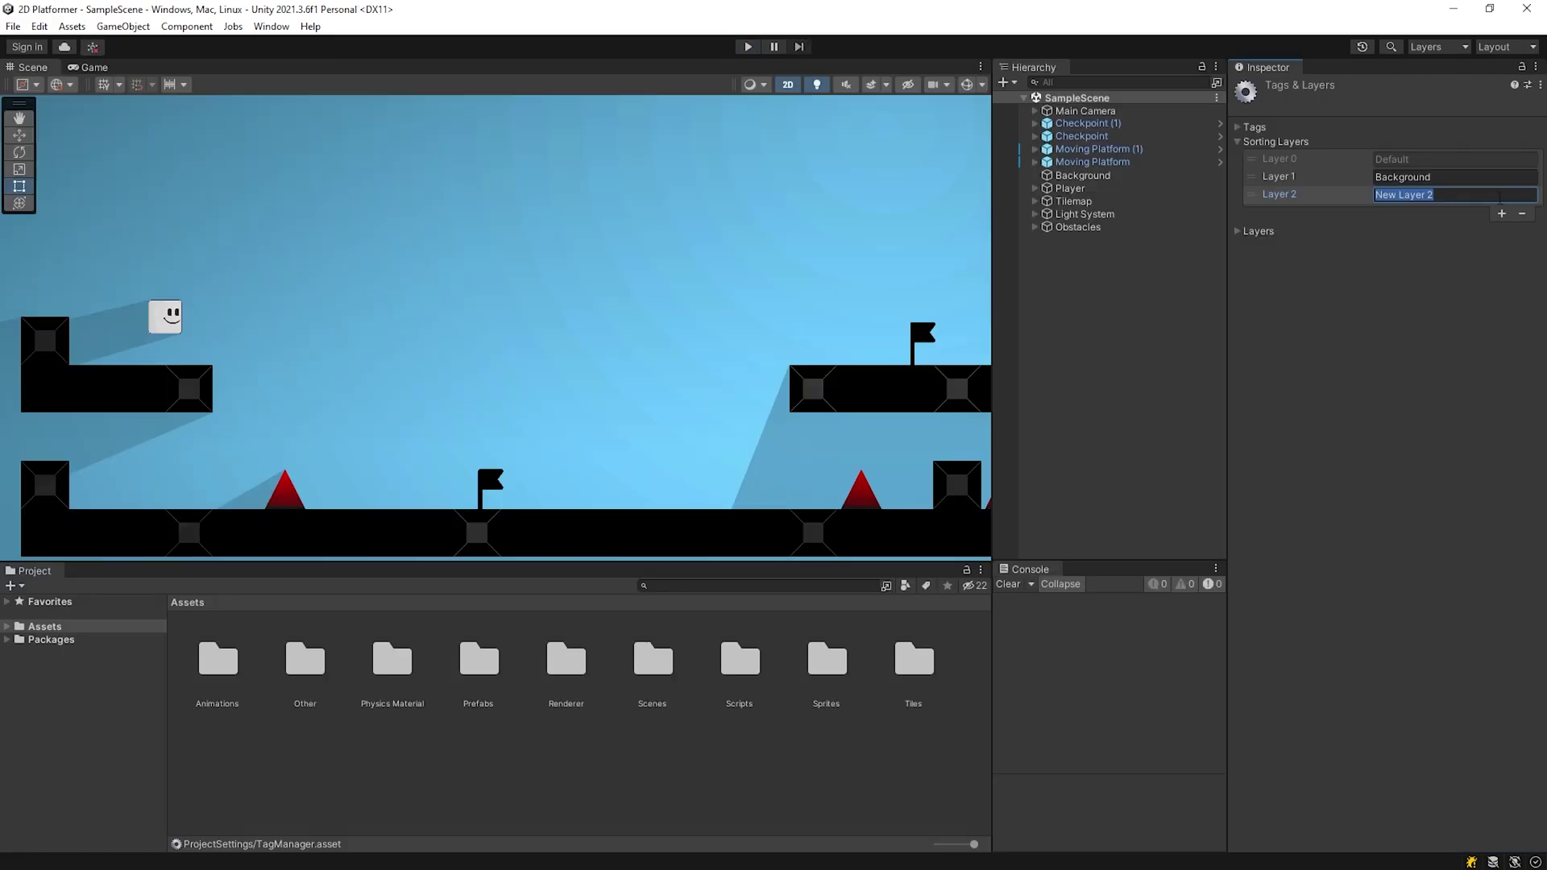
pyautogui.write('Player')
pyautogui.click(1500, 213)
pyautogui.write('Obstacle')
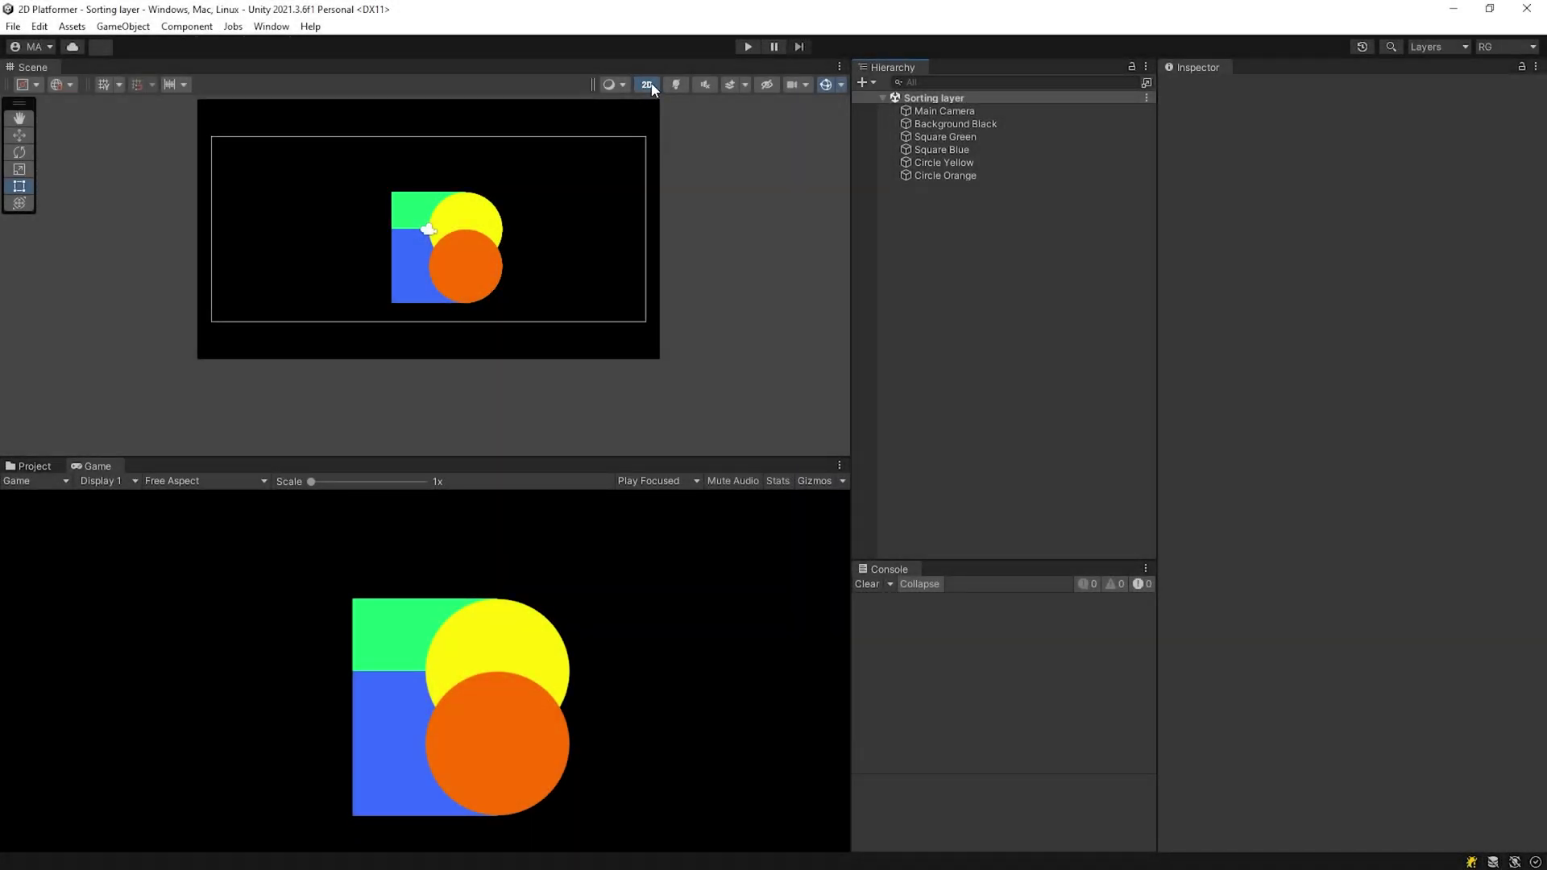
# Step: Switch the Scene view to 3D and select each sprite in turn to see its depth
pyautogui.click(647, 84)
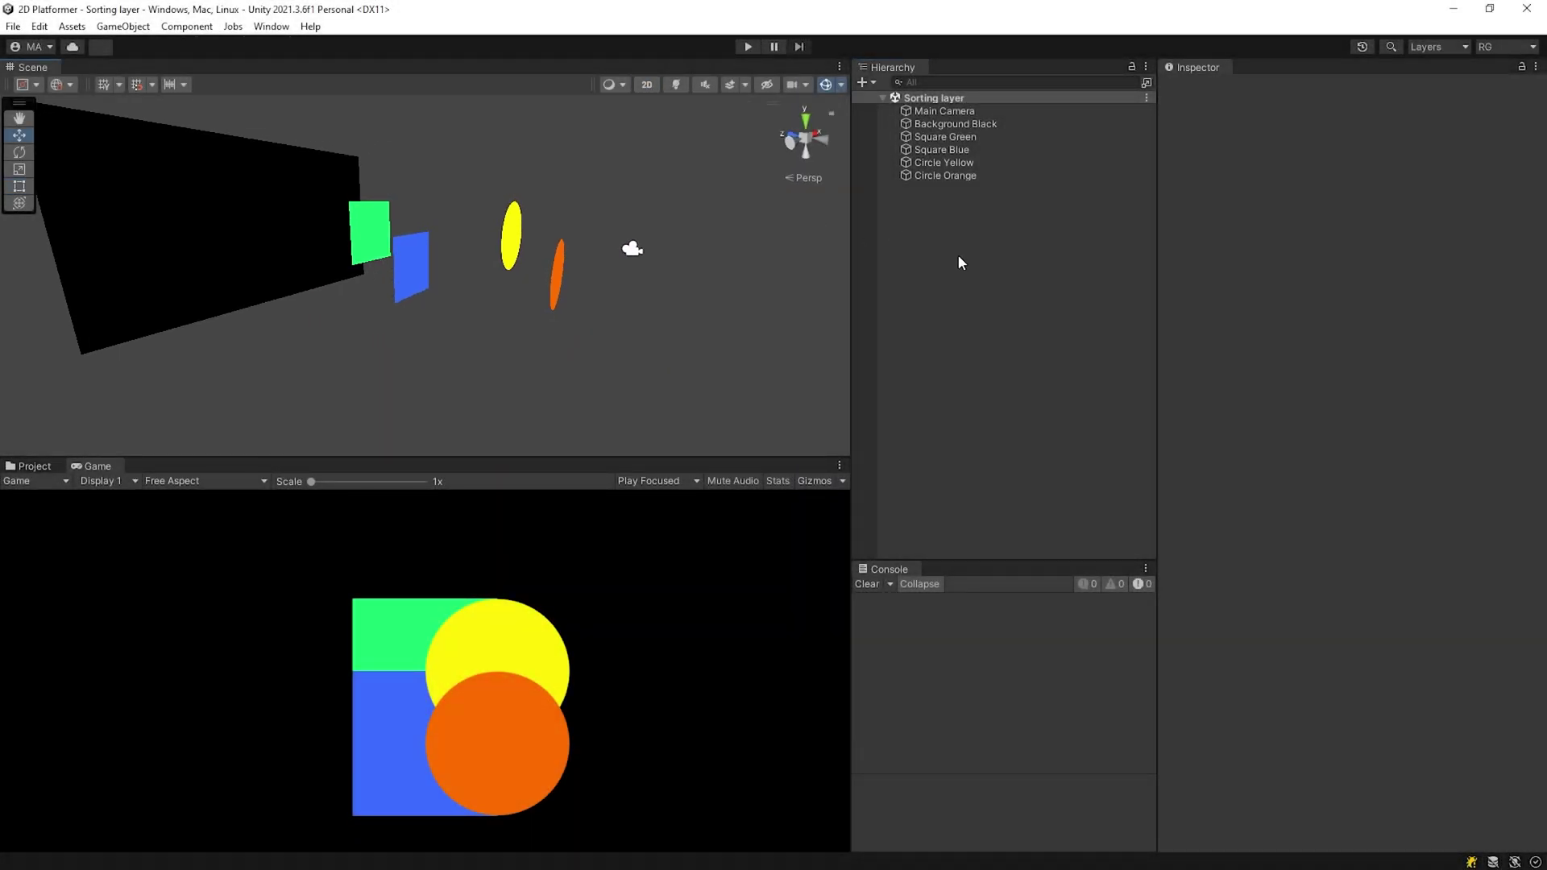
pyautogui.click(999, 125)
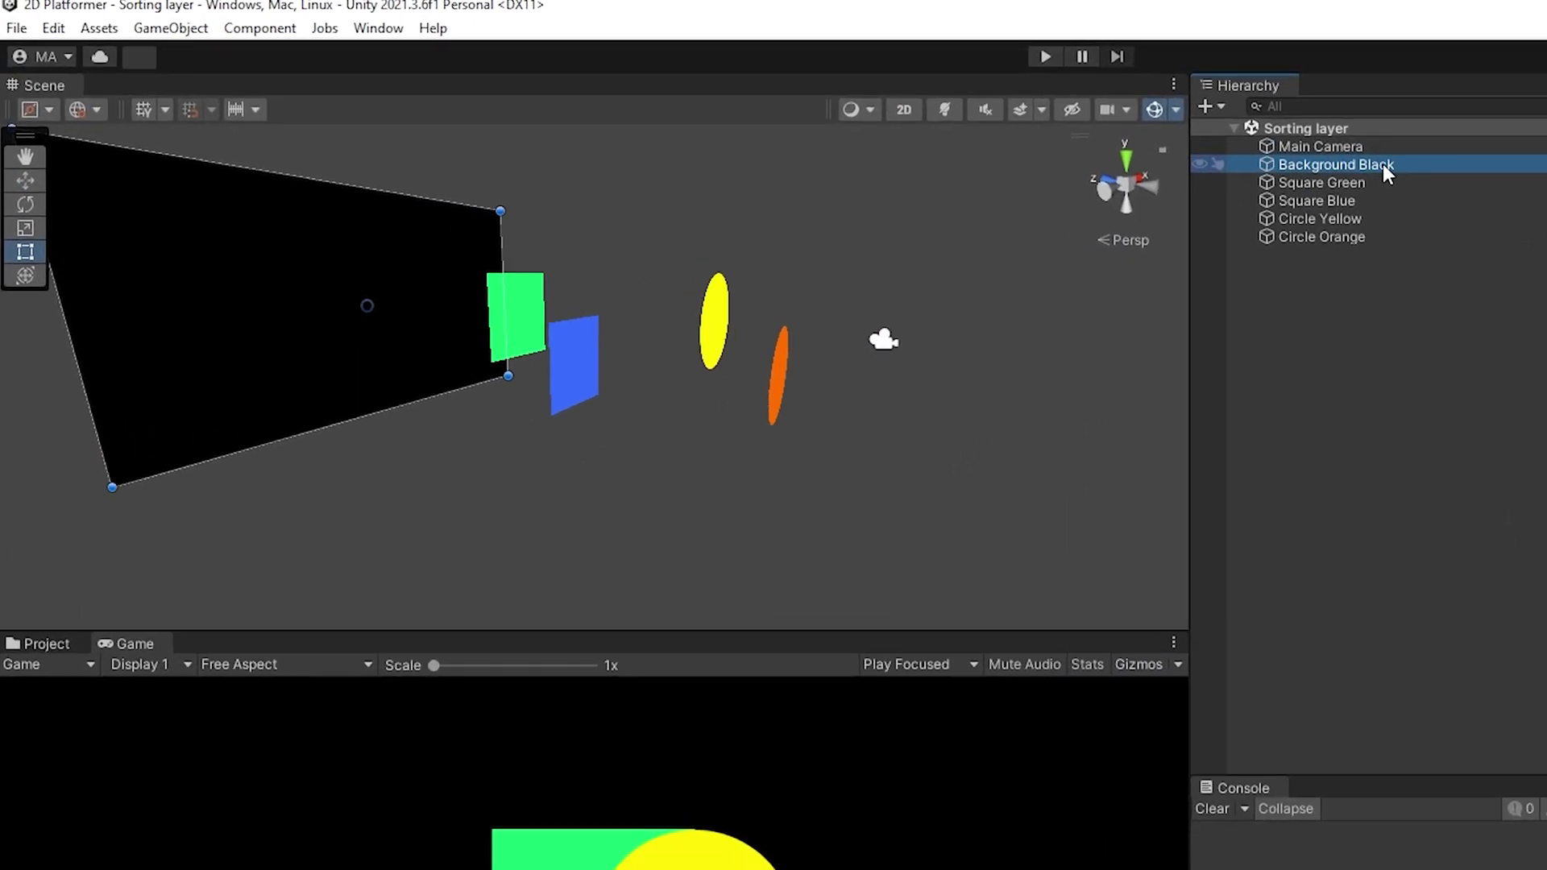
pyautogui.click(1295, 173)
pyautogui.click(1381, 198)
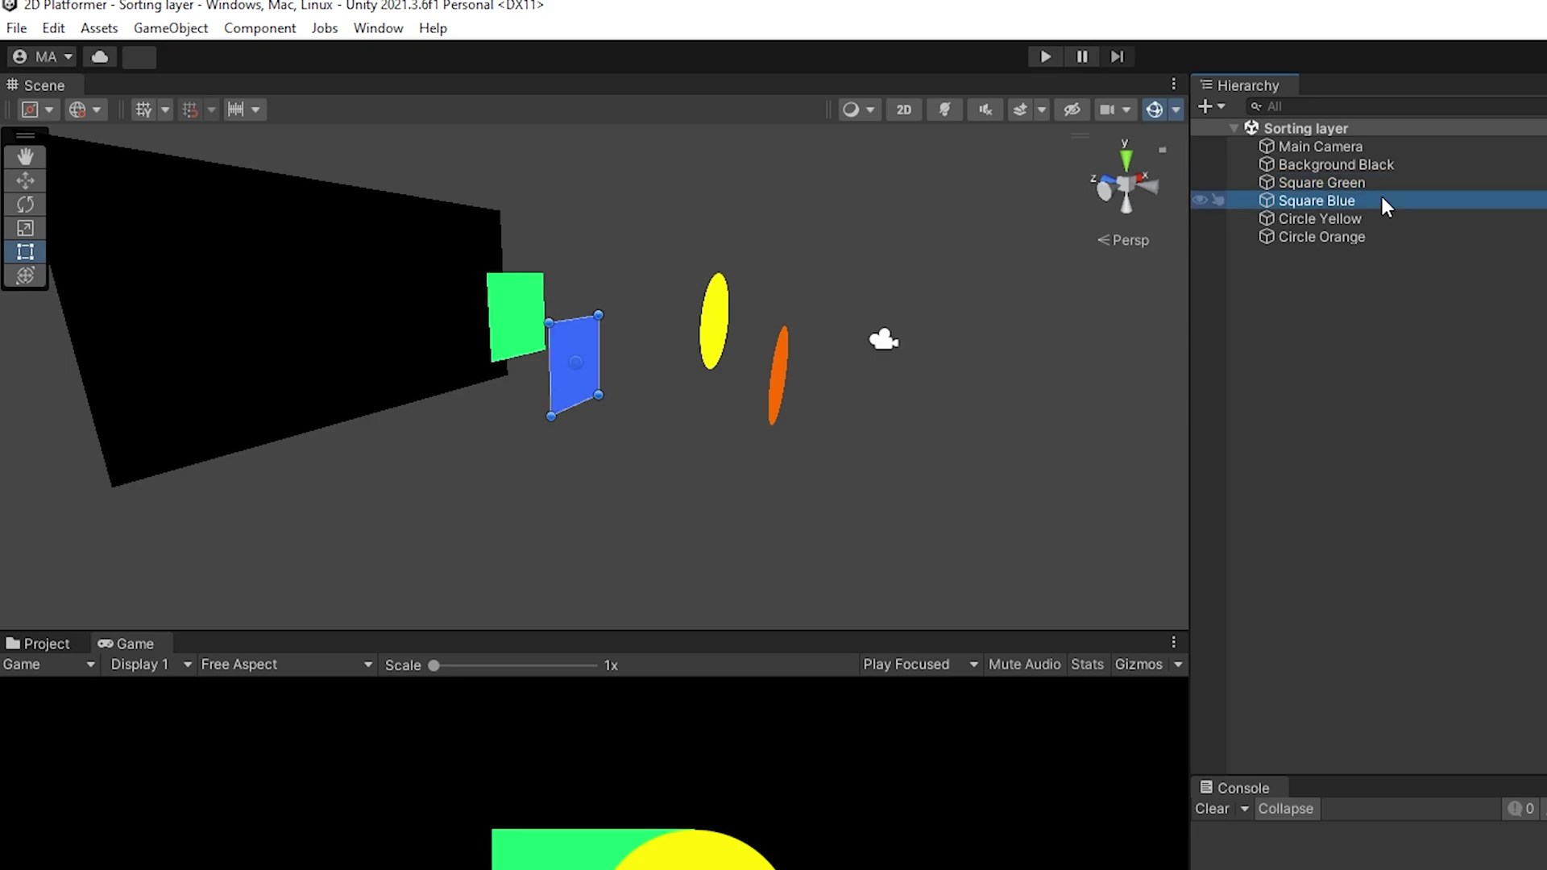
pyautogui.click(1374, 216)
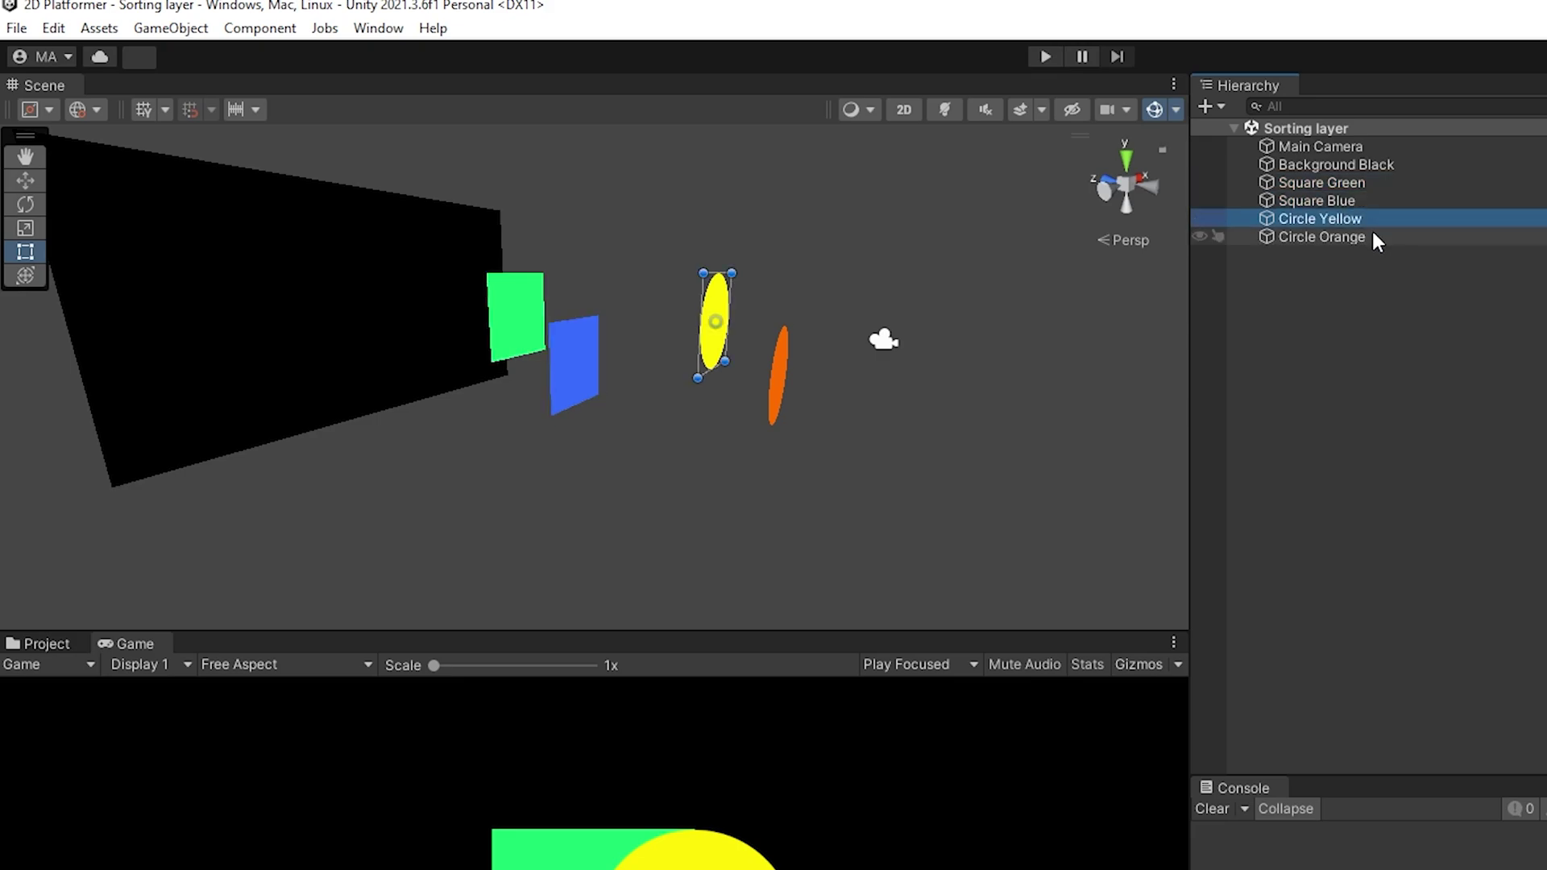
pyautogui.click(1373, 236)
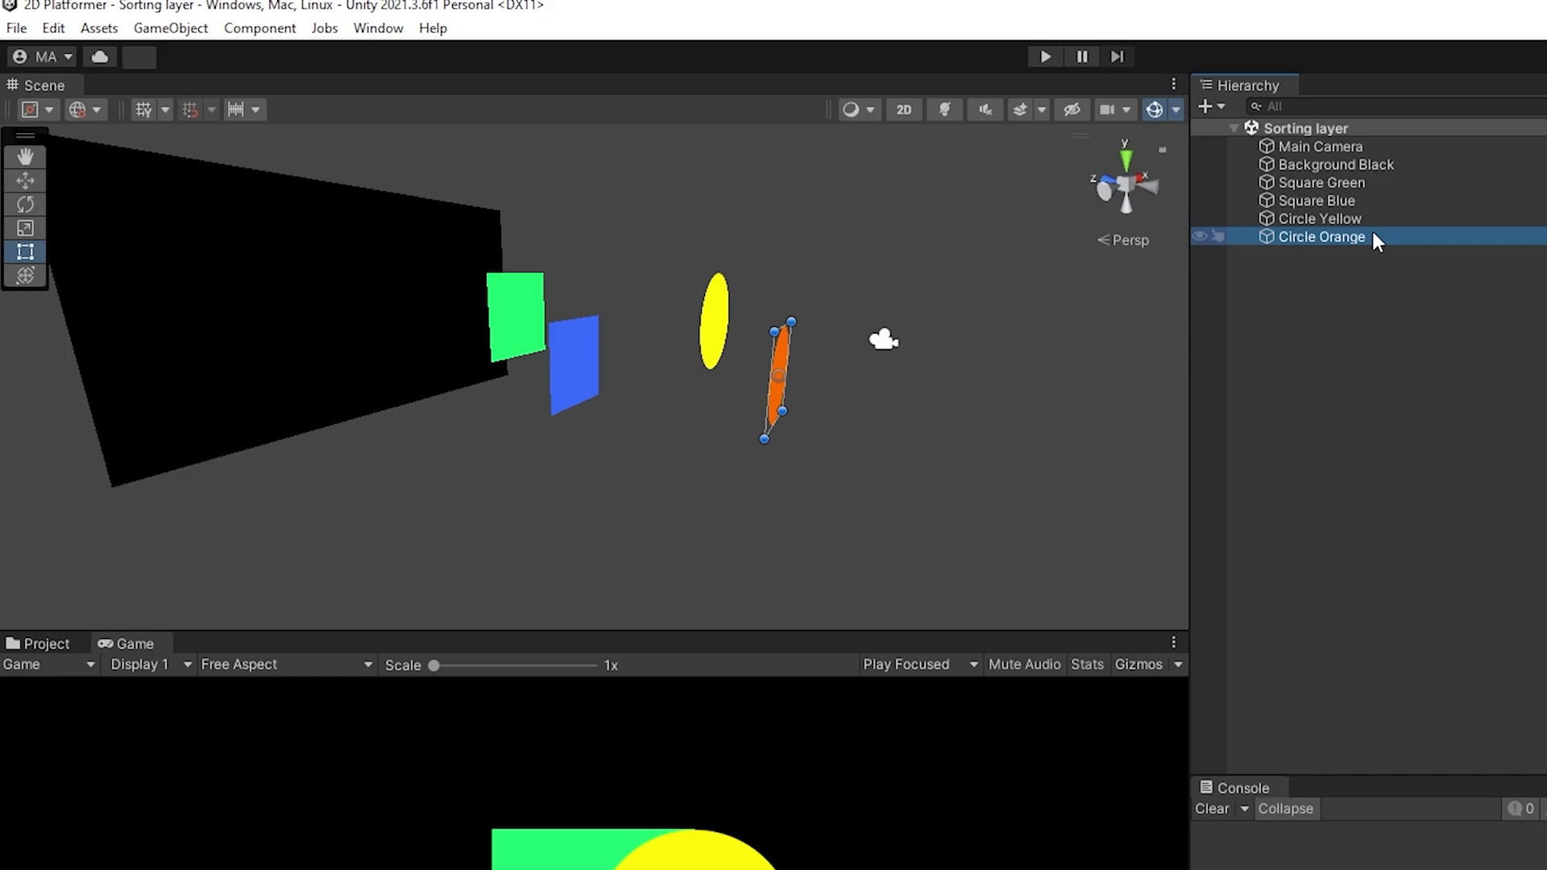
# Step: With the Move tool, inspect the Main Camera, then select all five sprites together
pyautogui.press('w')
pyautogui.click(1366, 146)
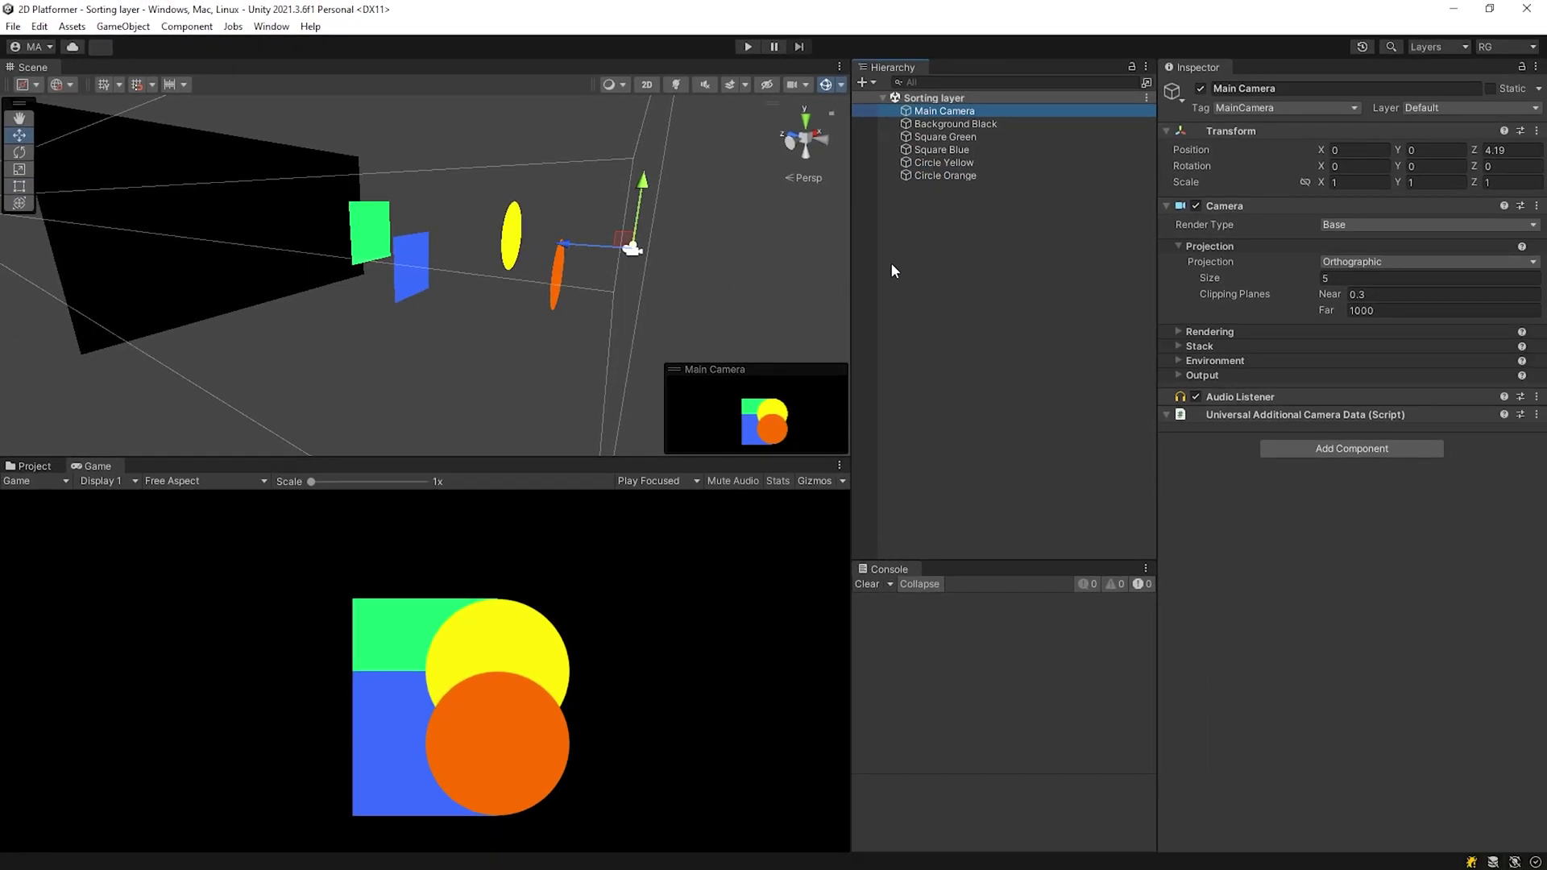
pyautogui.click(942, 175)
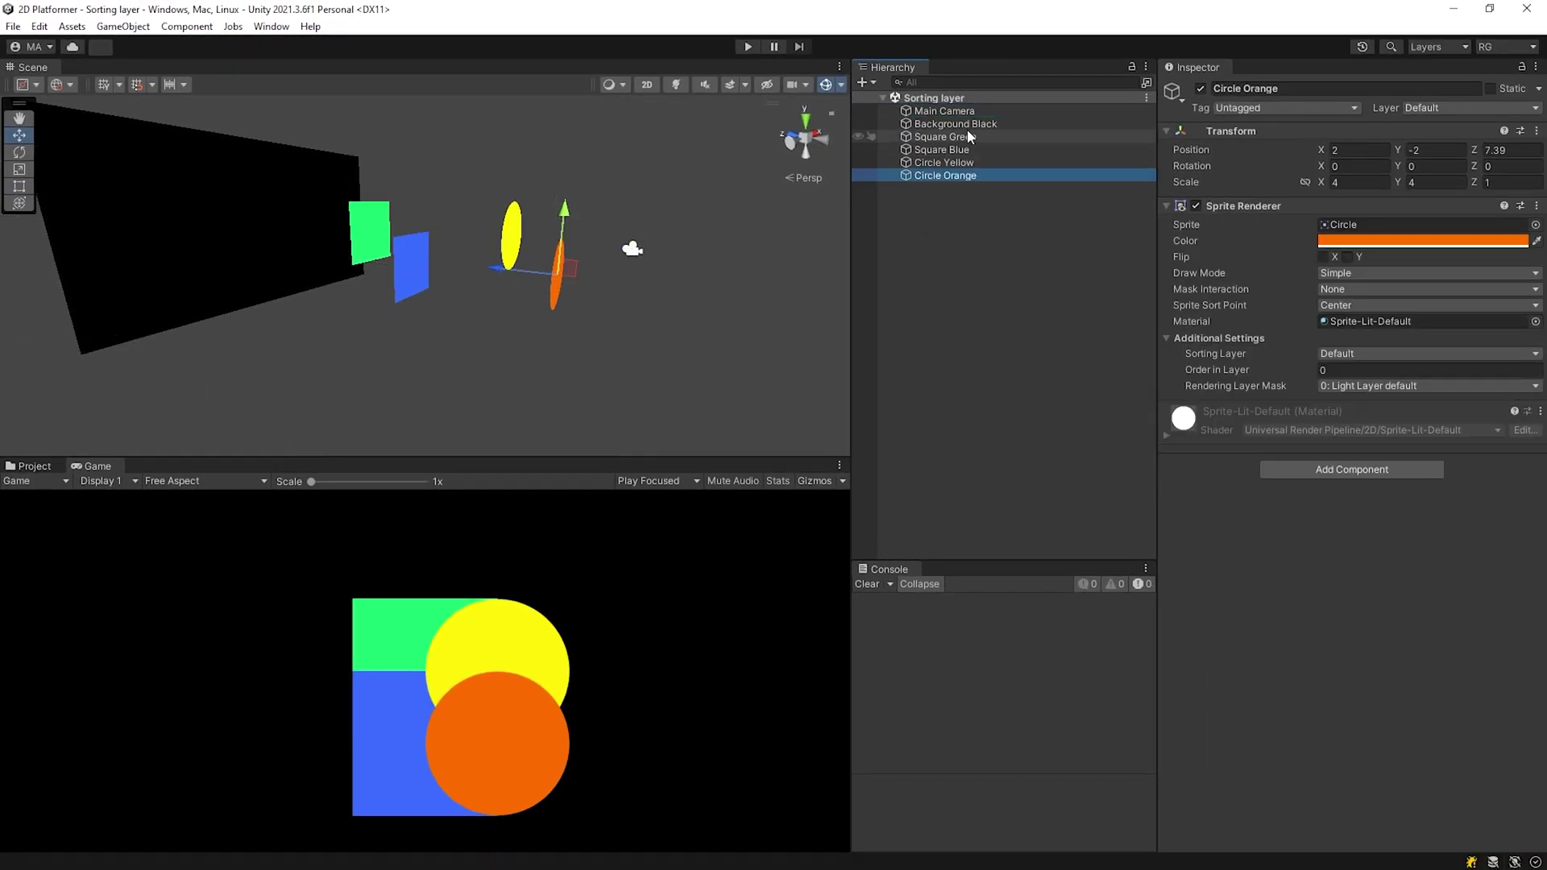
pyautogui.keyDown('shift'); pyautogui.click(977, 127); pyautogui.keyUp('shift')
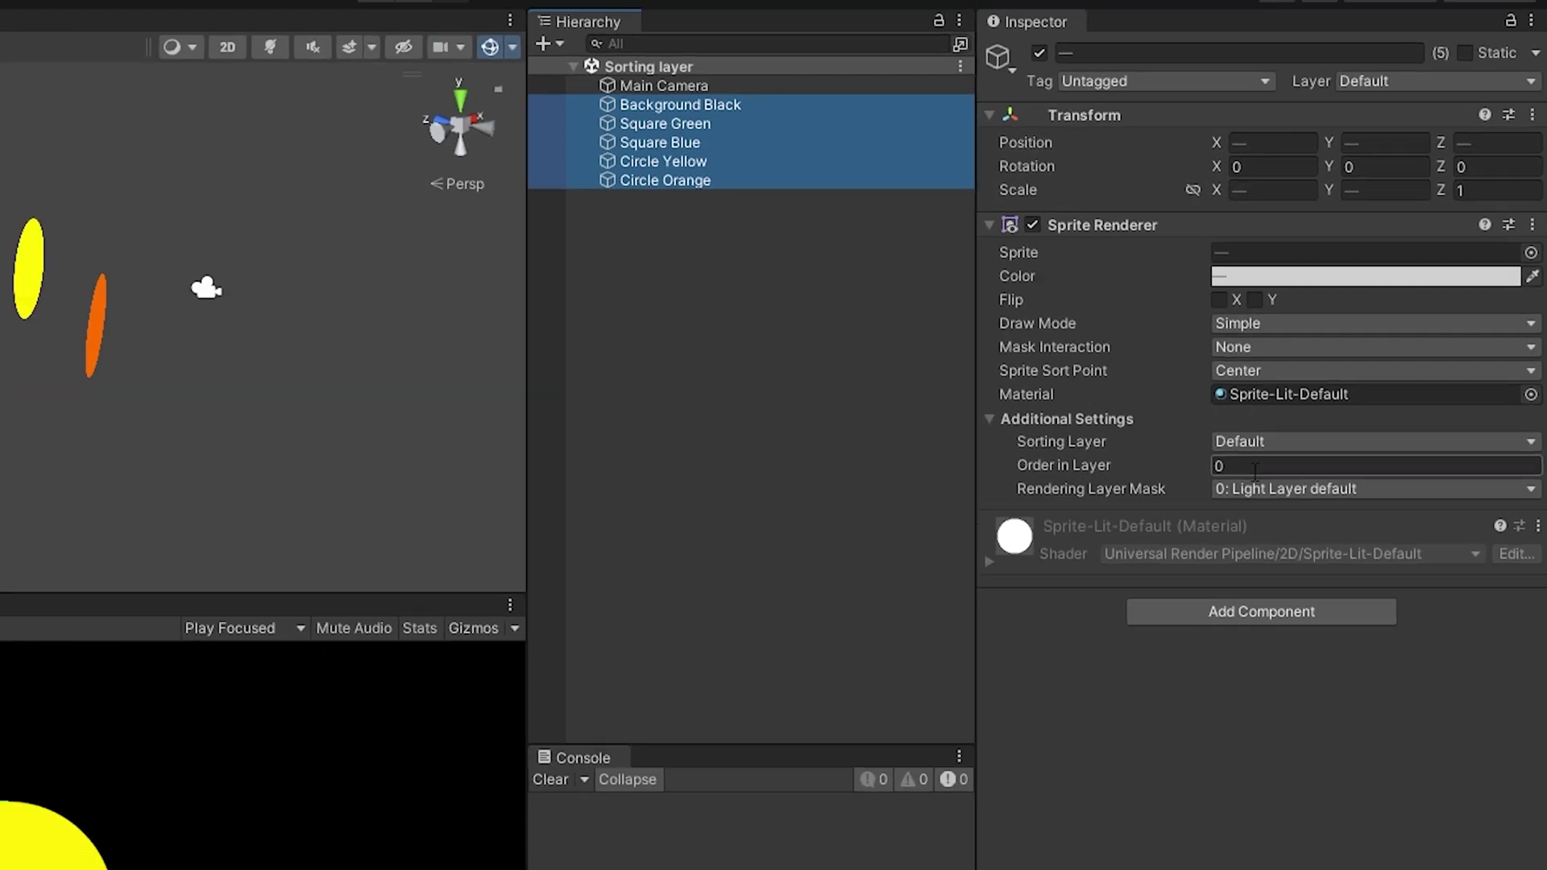
pyautogui.click(522, 390)
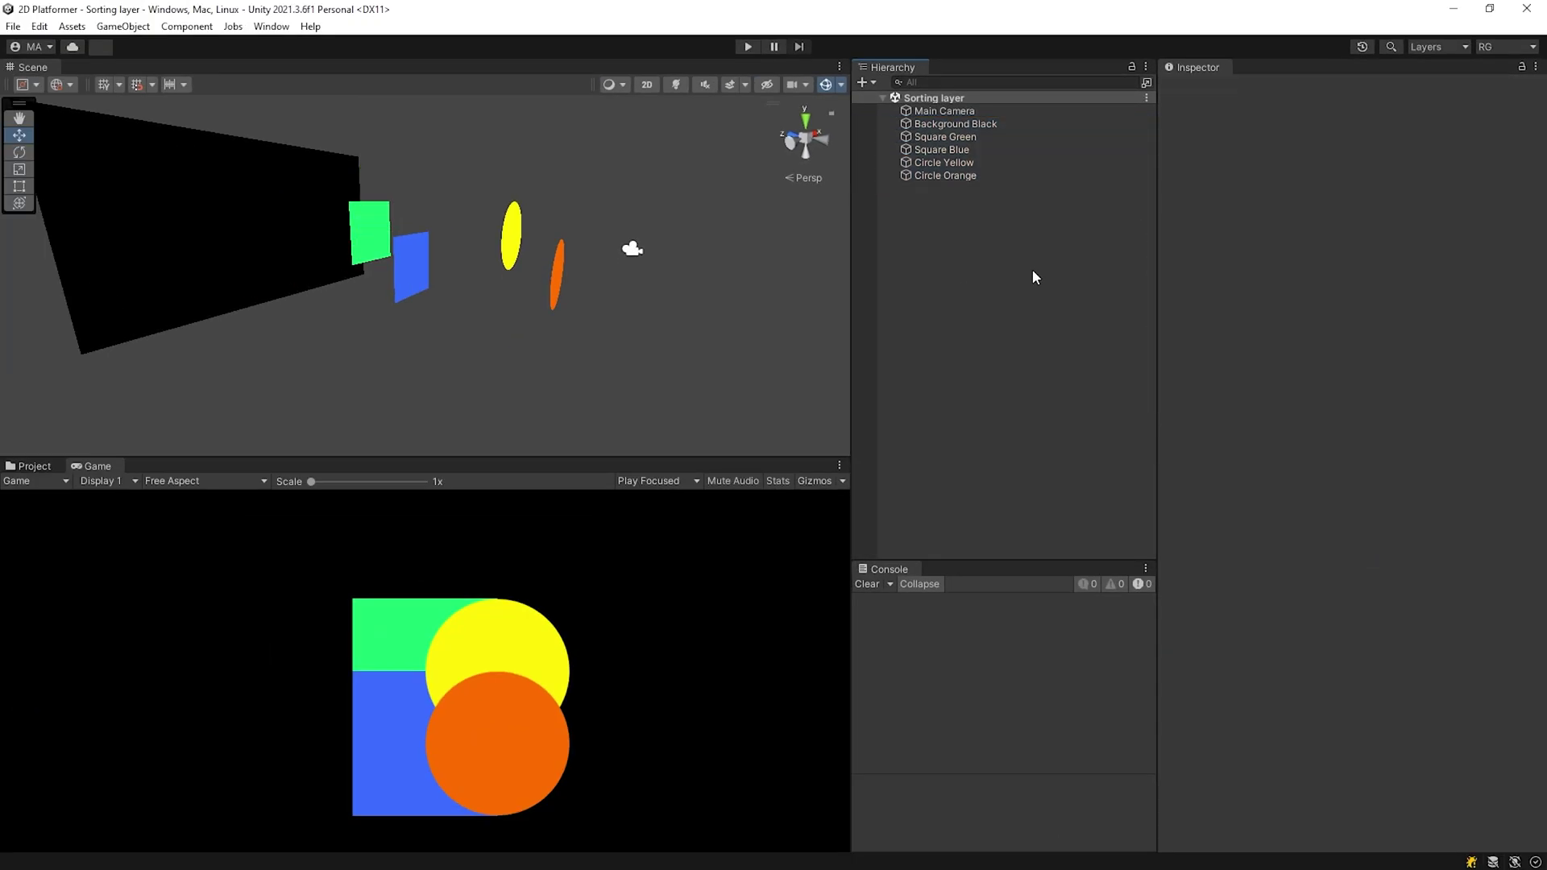
# Step: Drag the orange circle to Z 6.68 and the green square along their depth axes
pyautogui.click(971, 176)
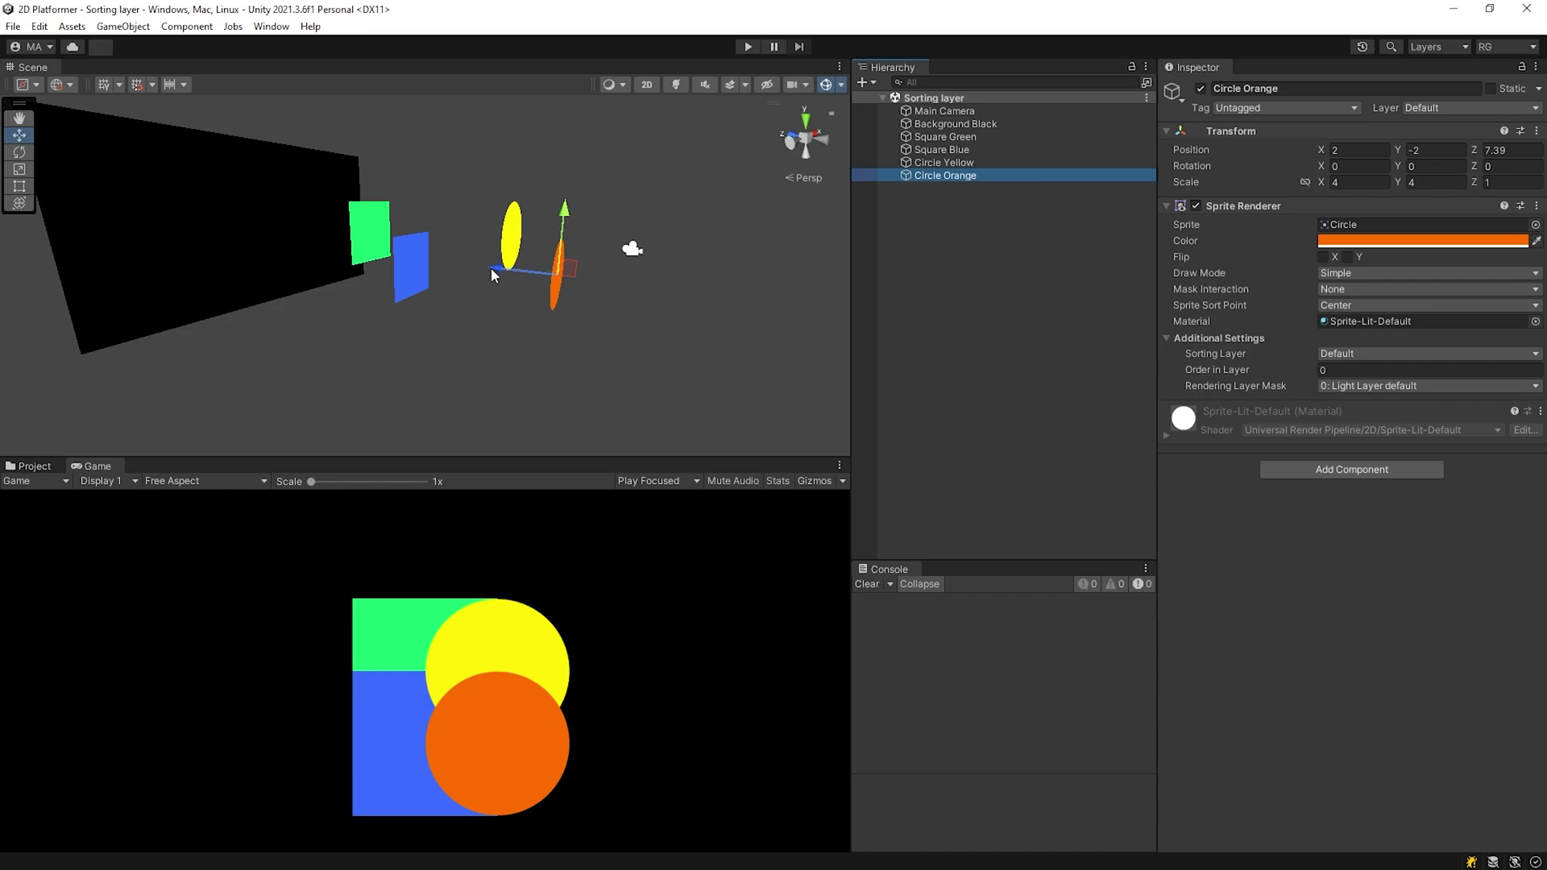
pyautogui.moveTo(493, 267)
pyautogui.mouseDown()
pyautogui.moveTo(344, 217)
pyautogui.moveTo(512, 267)
pyautogui.mouseUp()
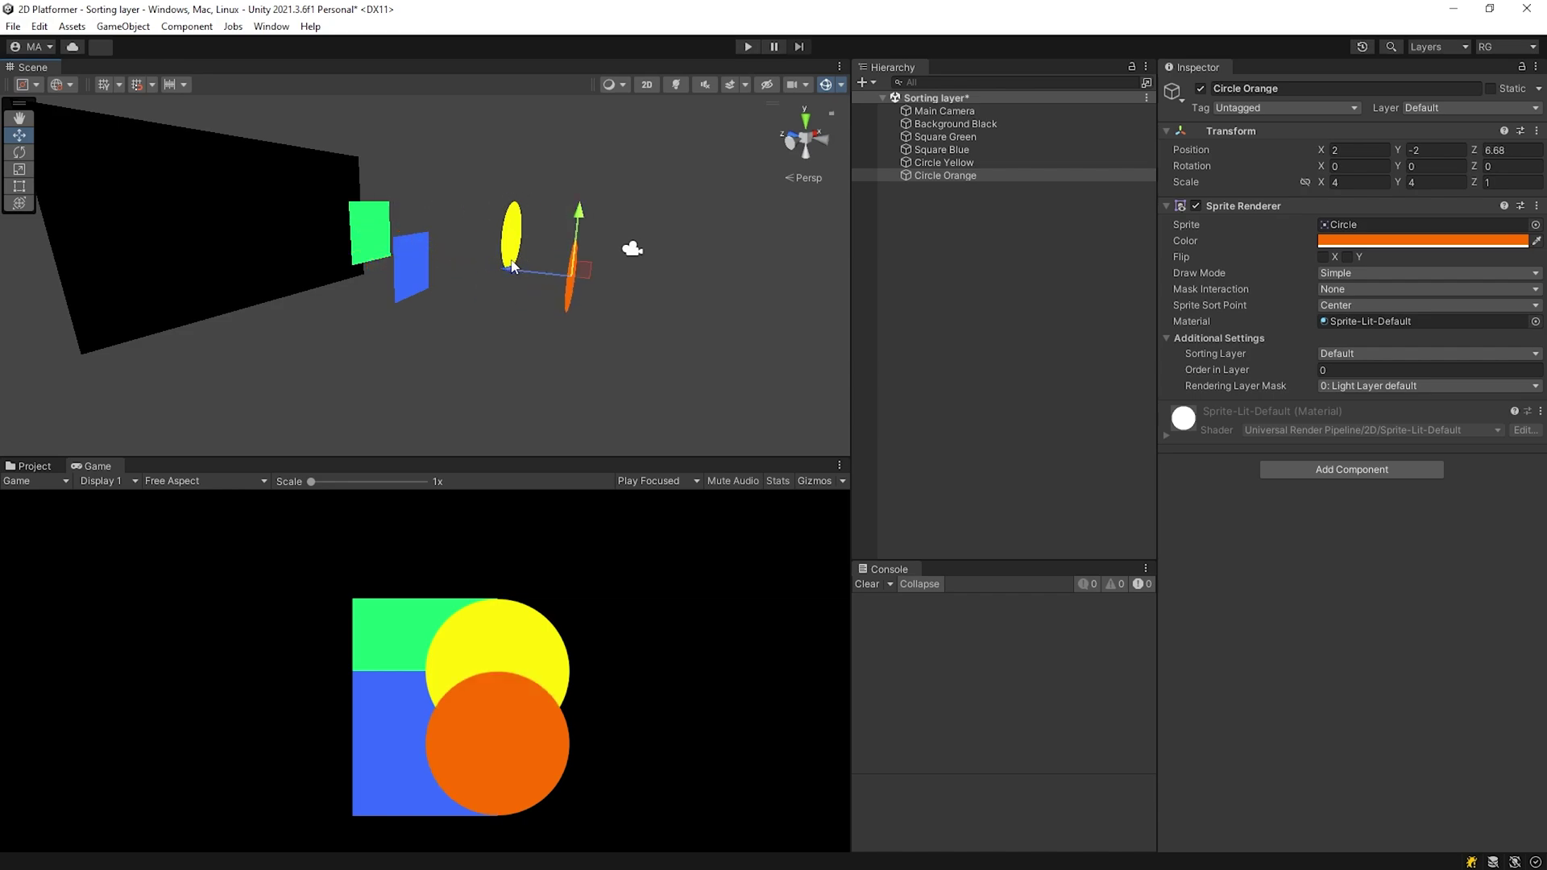
pyautogui.click(945, 136)
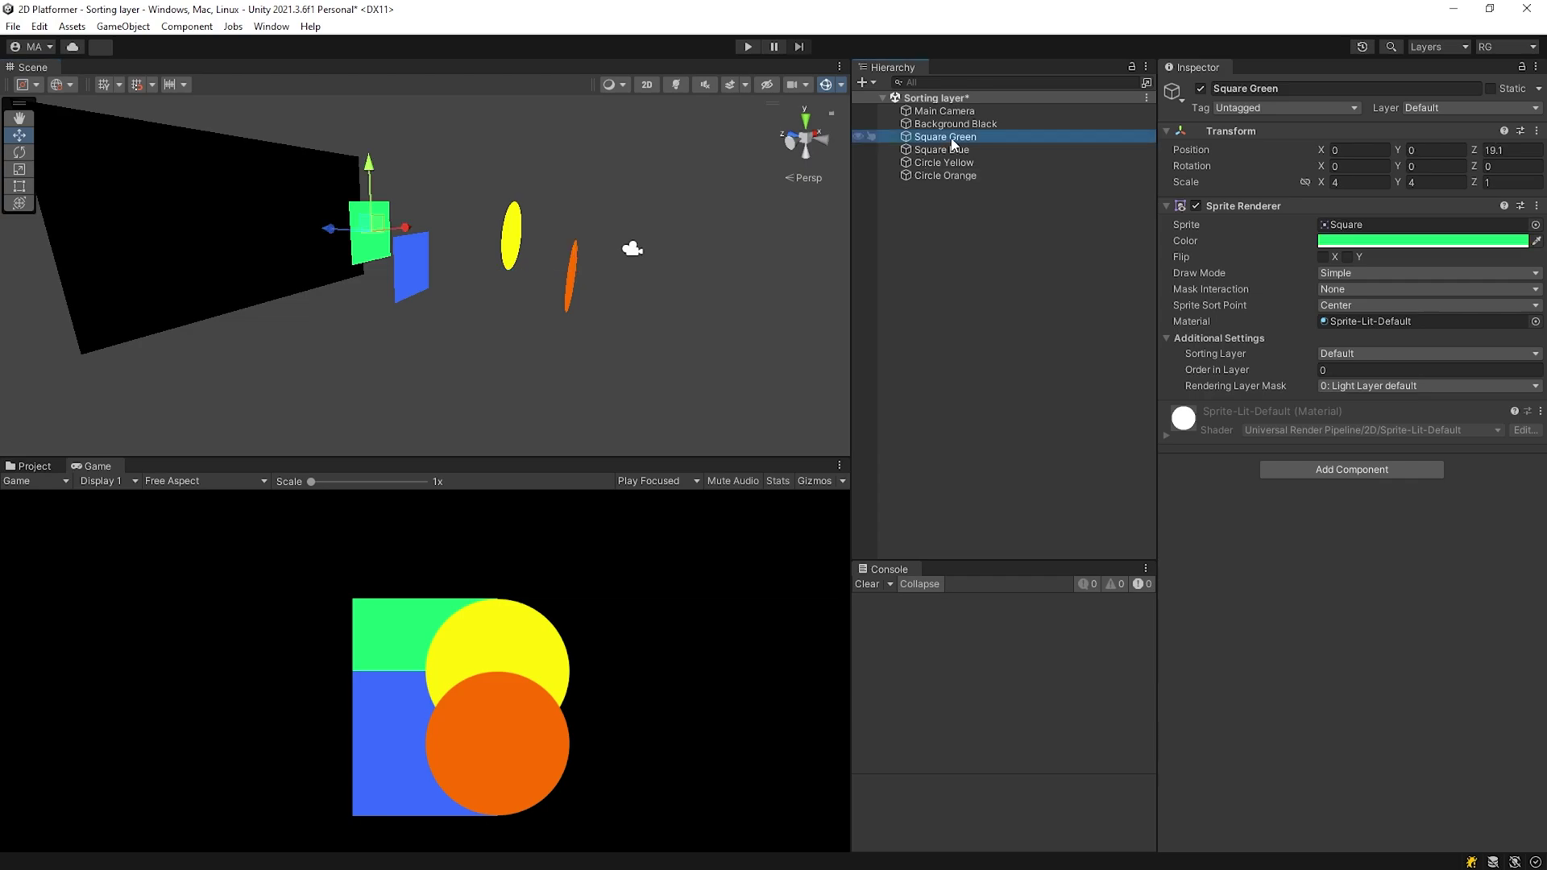
pyautogui.moveTo(326, 229)
pyautogui.mouseDown()
pyautogui.moveTo(415, 232)
pyautogui.moveTo(635, 288)
pyautogui.moveTo(317, 249)
pyautogui.moveTo(335, 252)
pyautogui.mouseUp()
# Step: Move the Main Camera along its depth axis to Z 3.65 and frame it
pyautogui.click(633, 248)
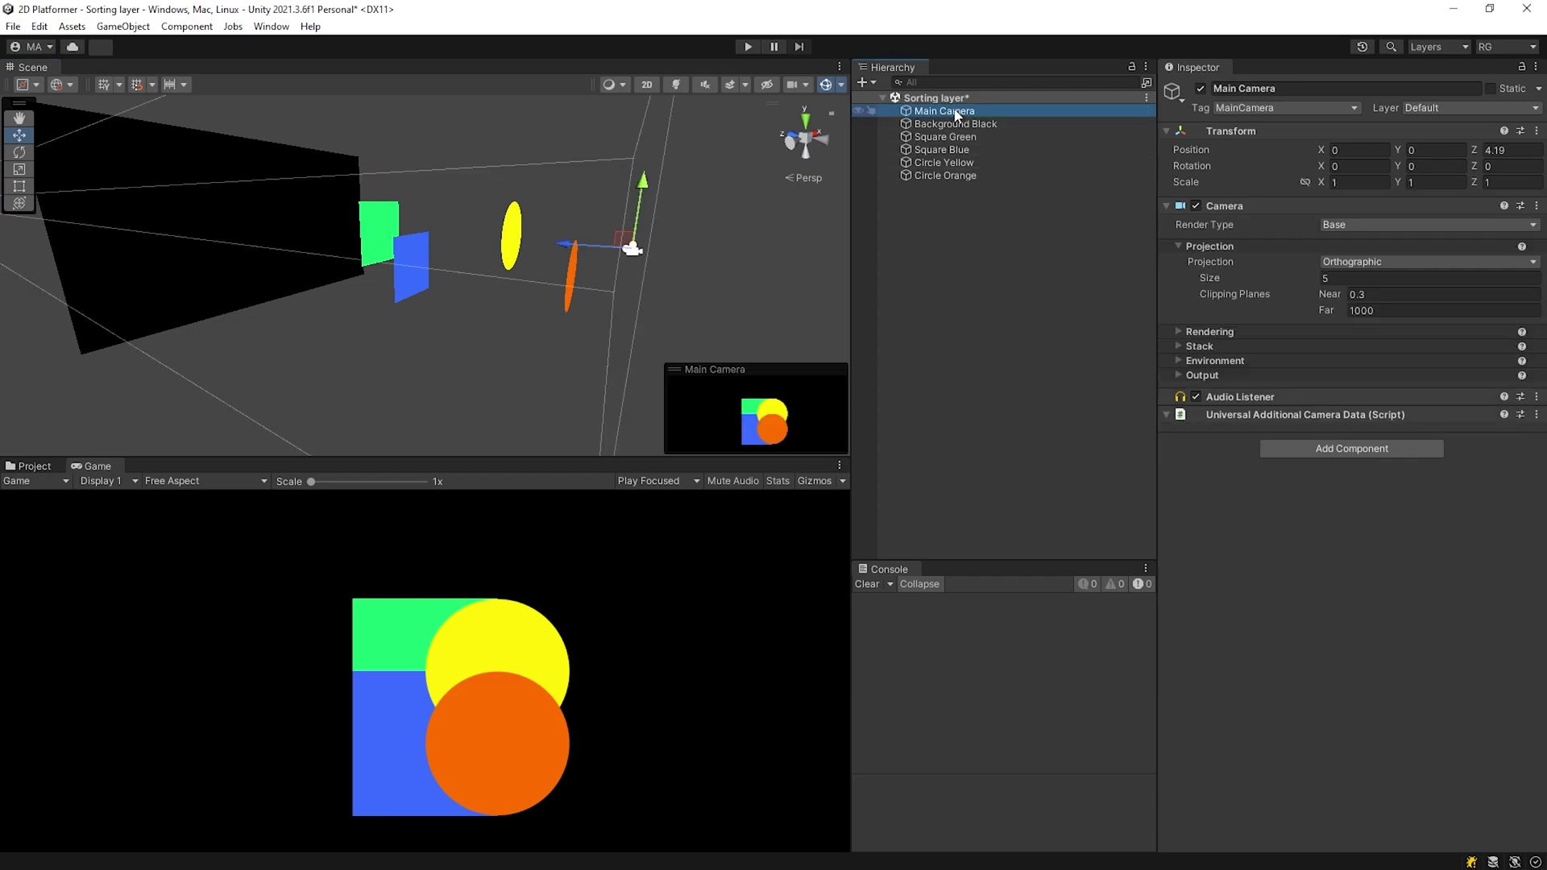
pyautogui.moveTo(597, 250); pyautogui.dragTo(539, 321)
pyautogui.press('f')
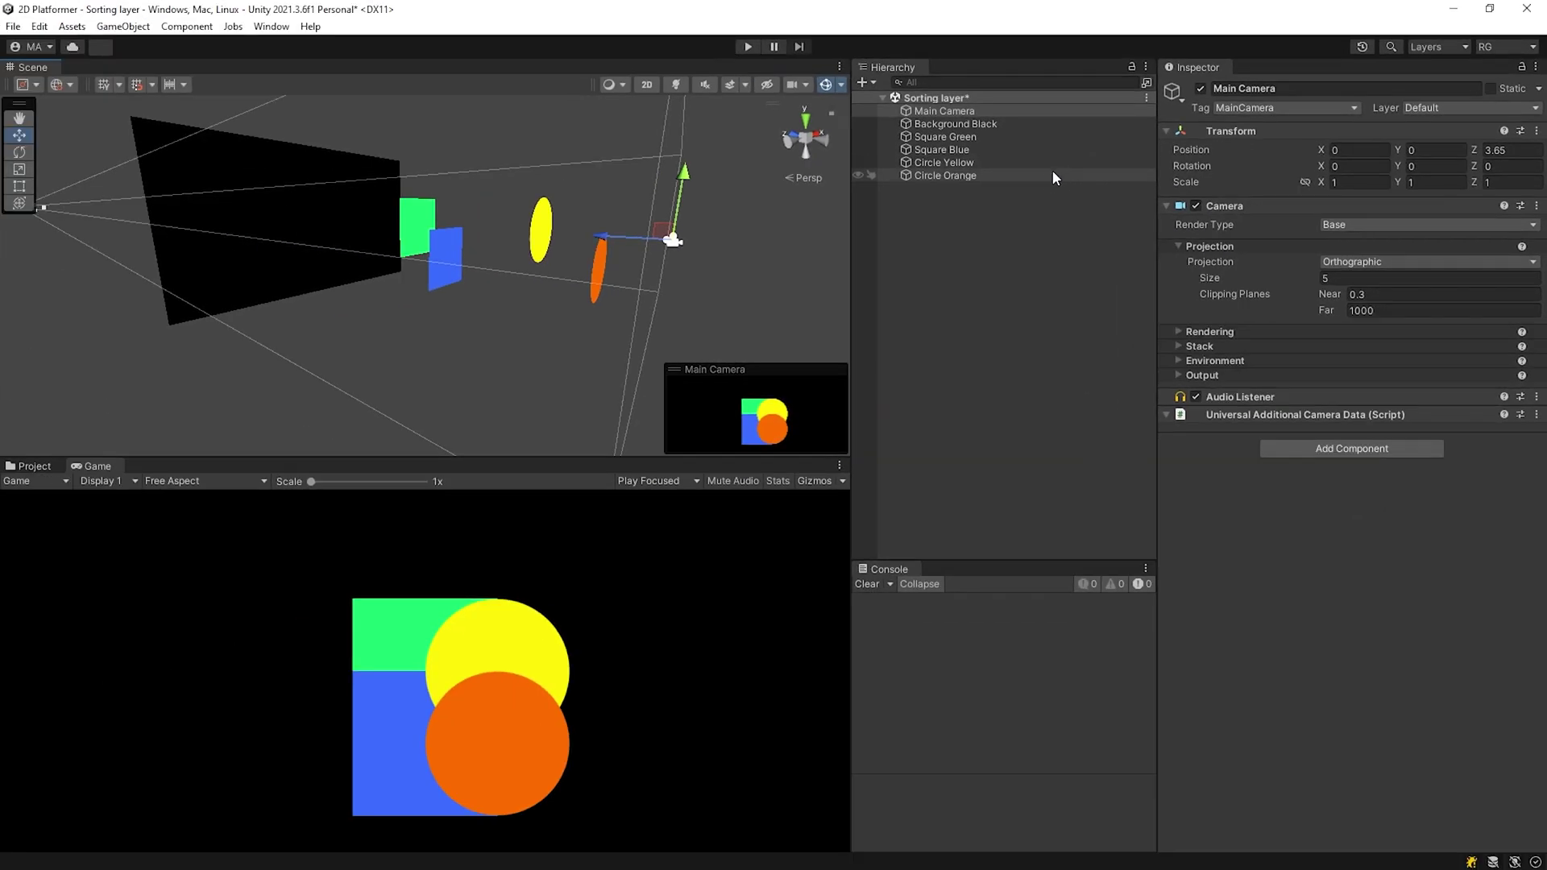
pyautogui.click(549, 243)
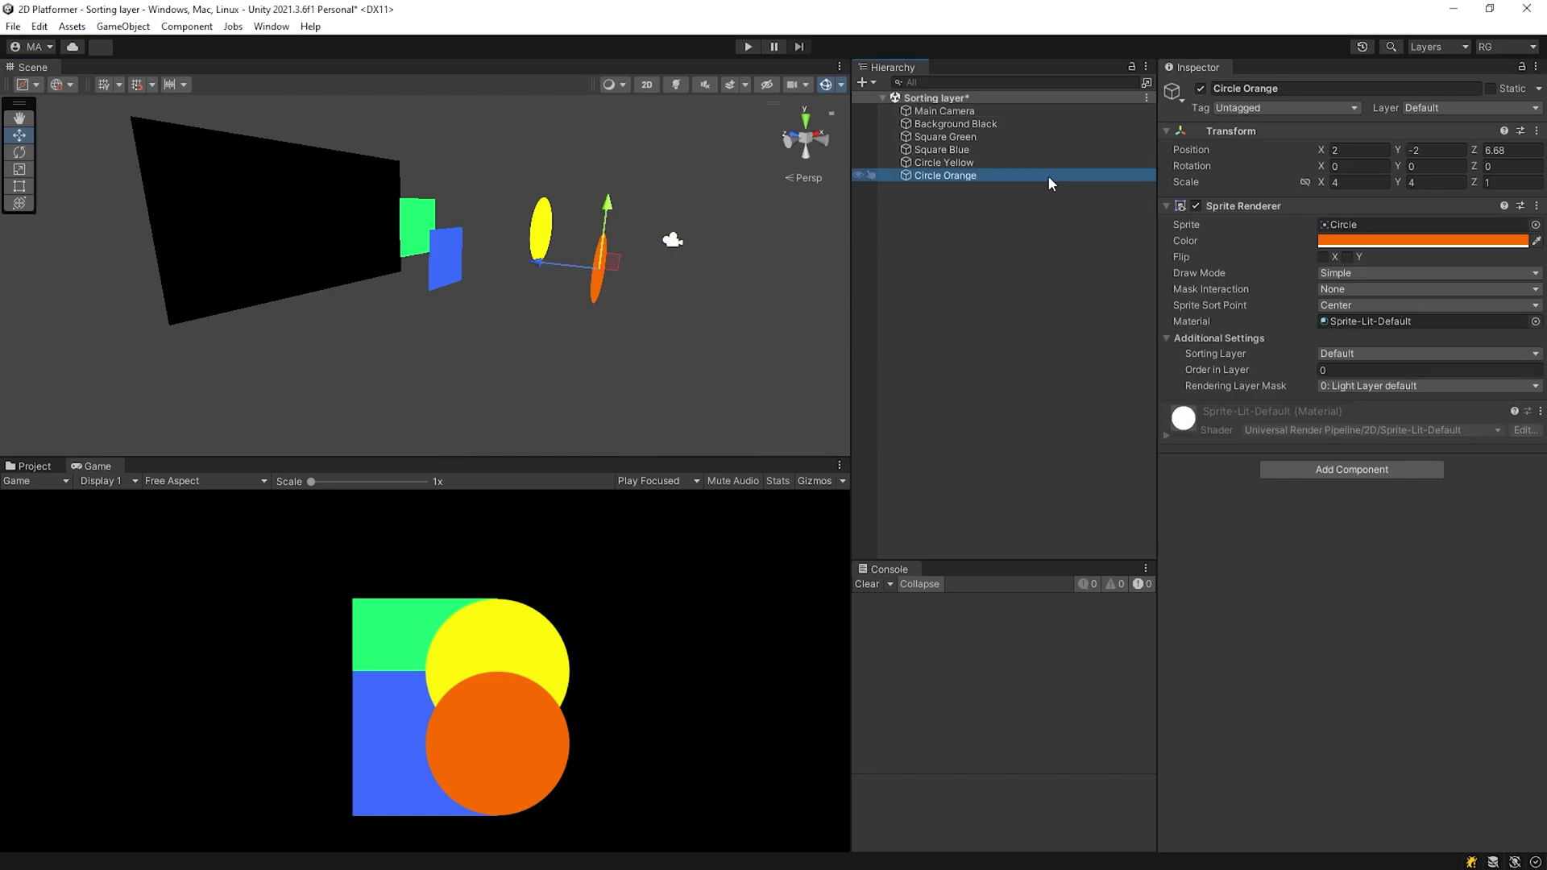
# Step: Set the orange circle's Position Z to 0 and the Main Camera's to -10
pyautogui.click(1521, 151)
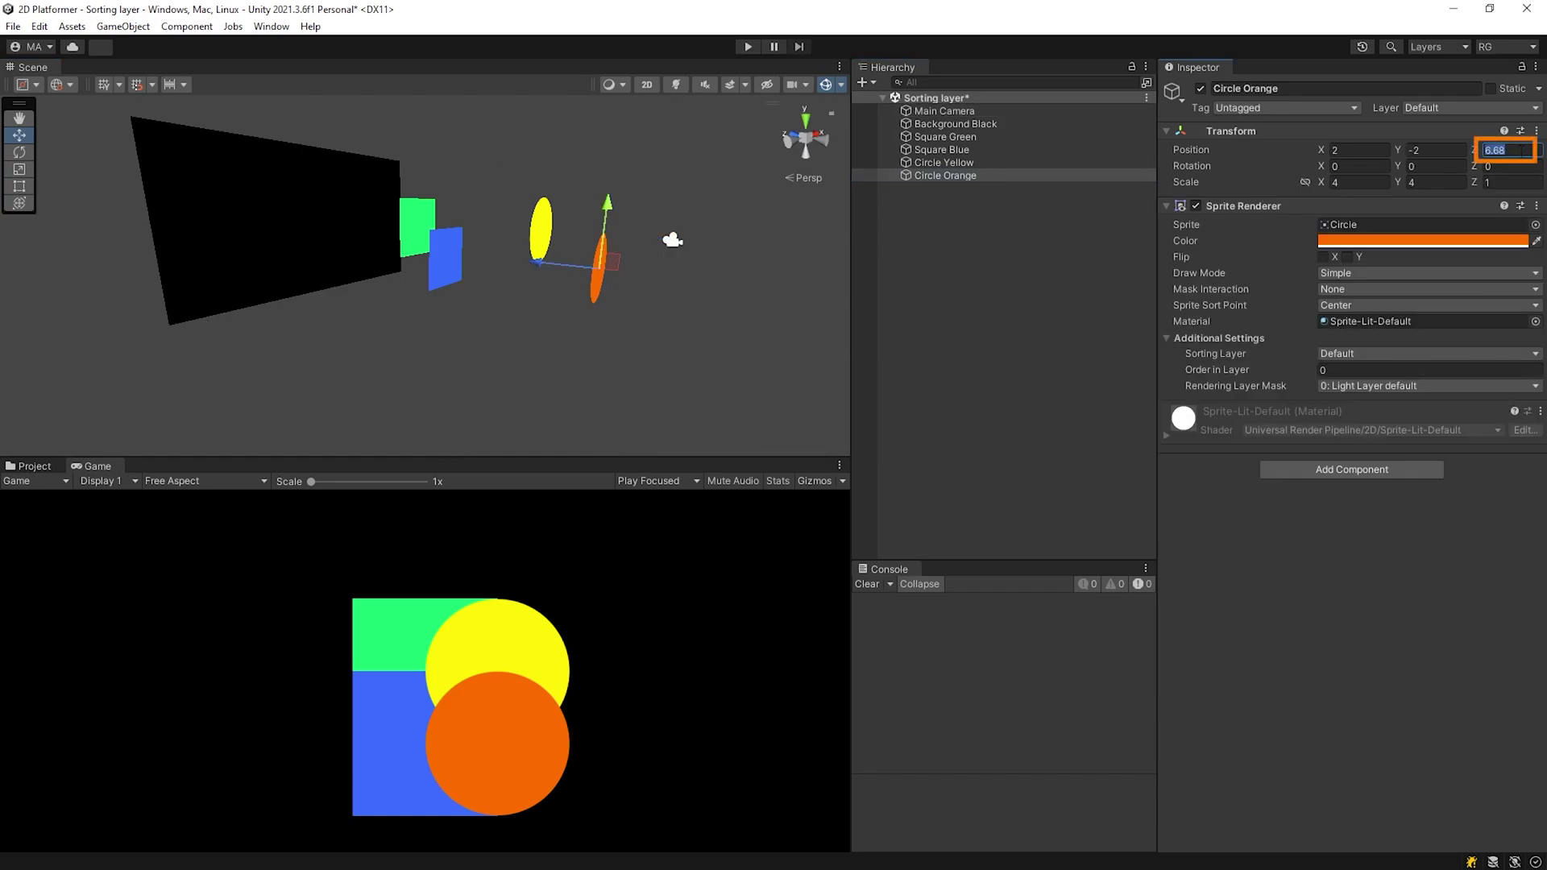
pyautogui.write('0')
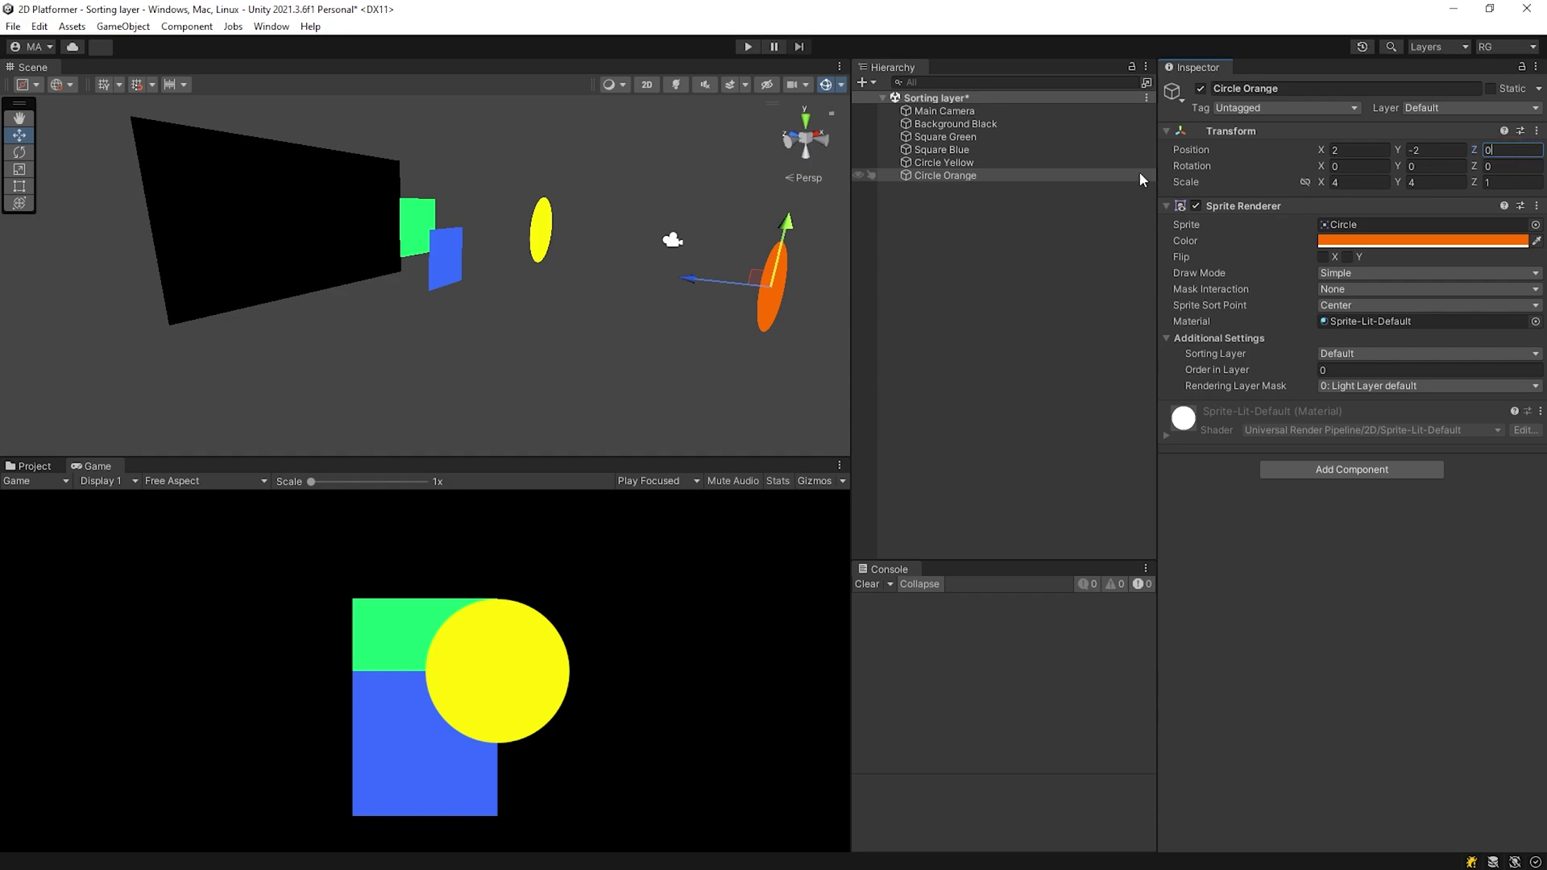
pyautogui.click(1039, 111)
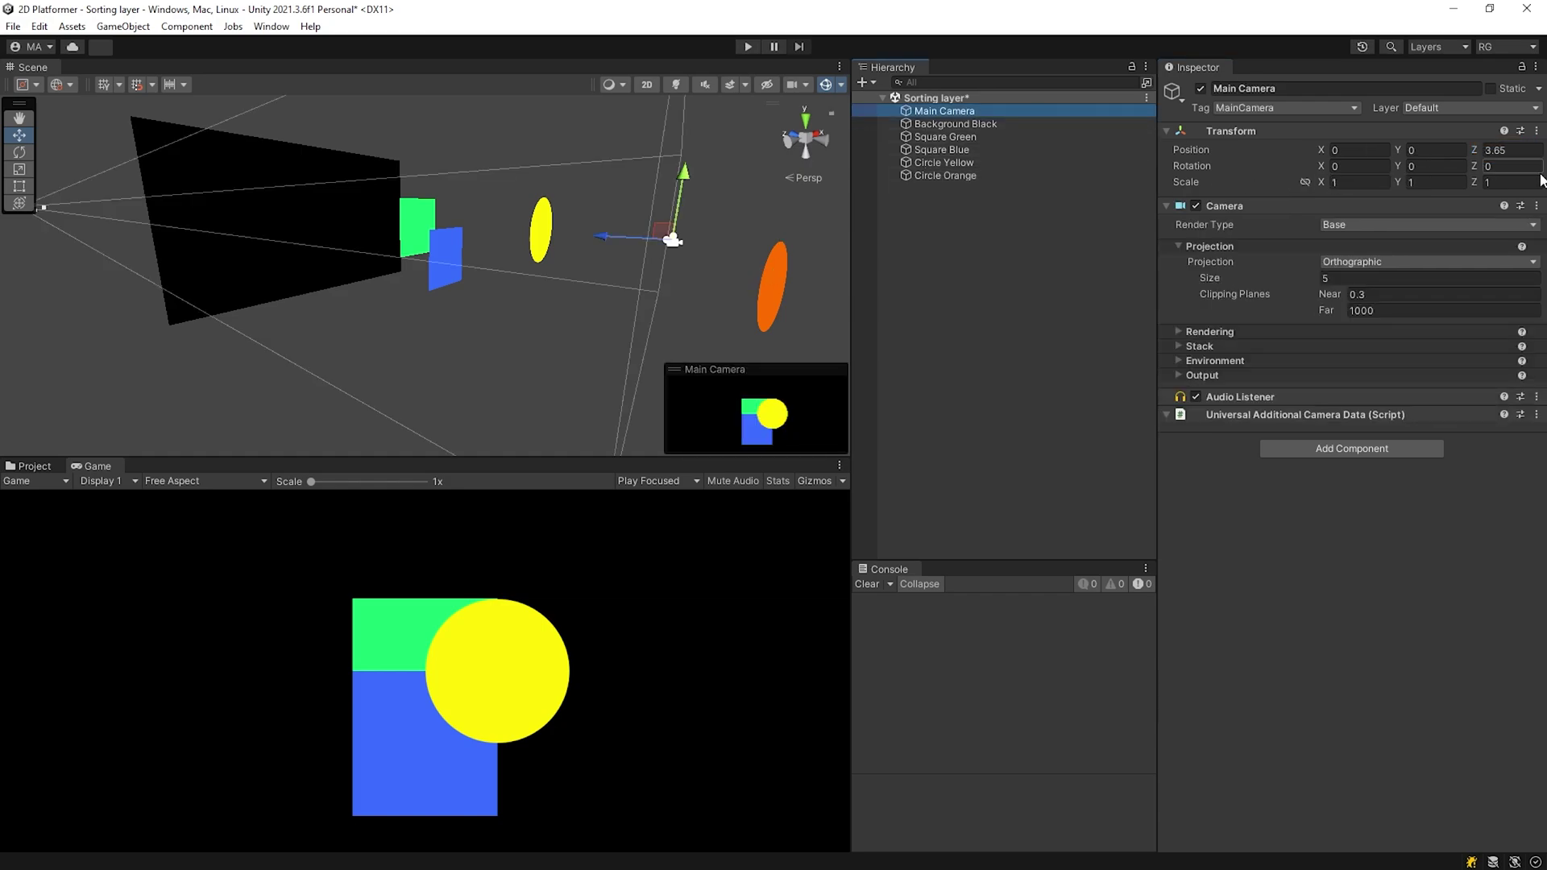
pyautogui.click(1512, 151)
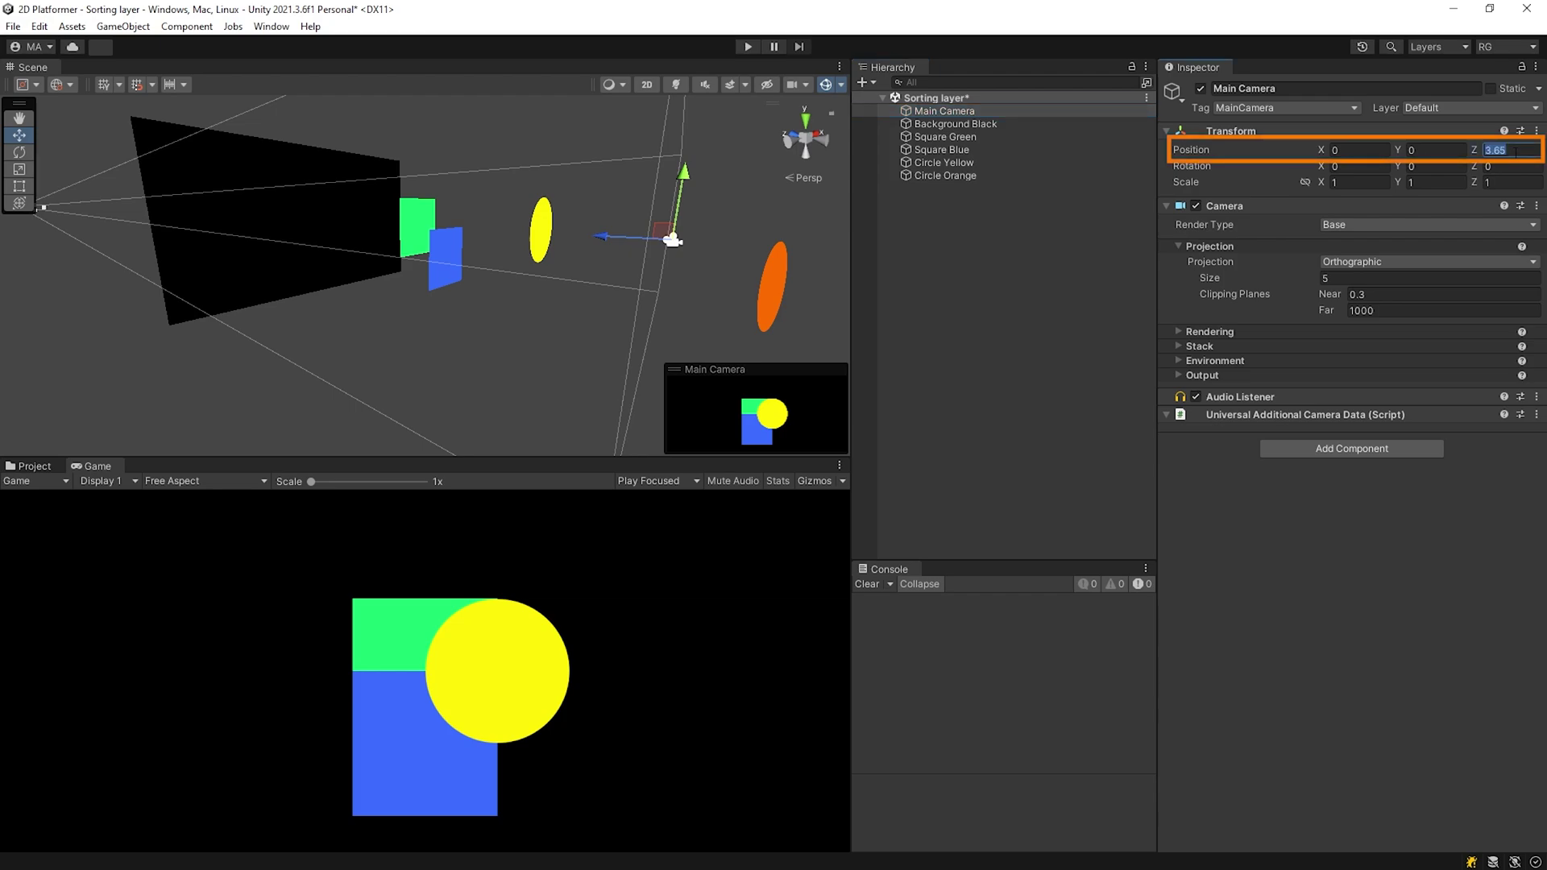
pyautogui.write('-10')
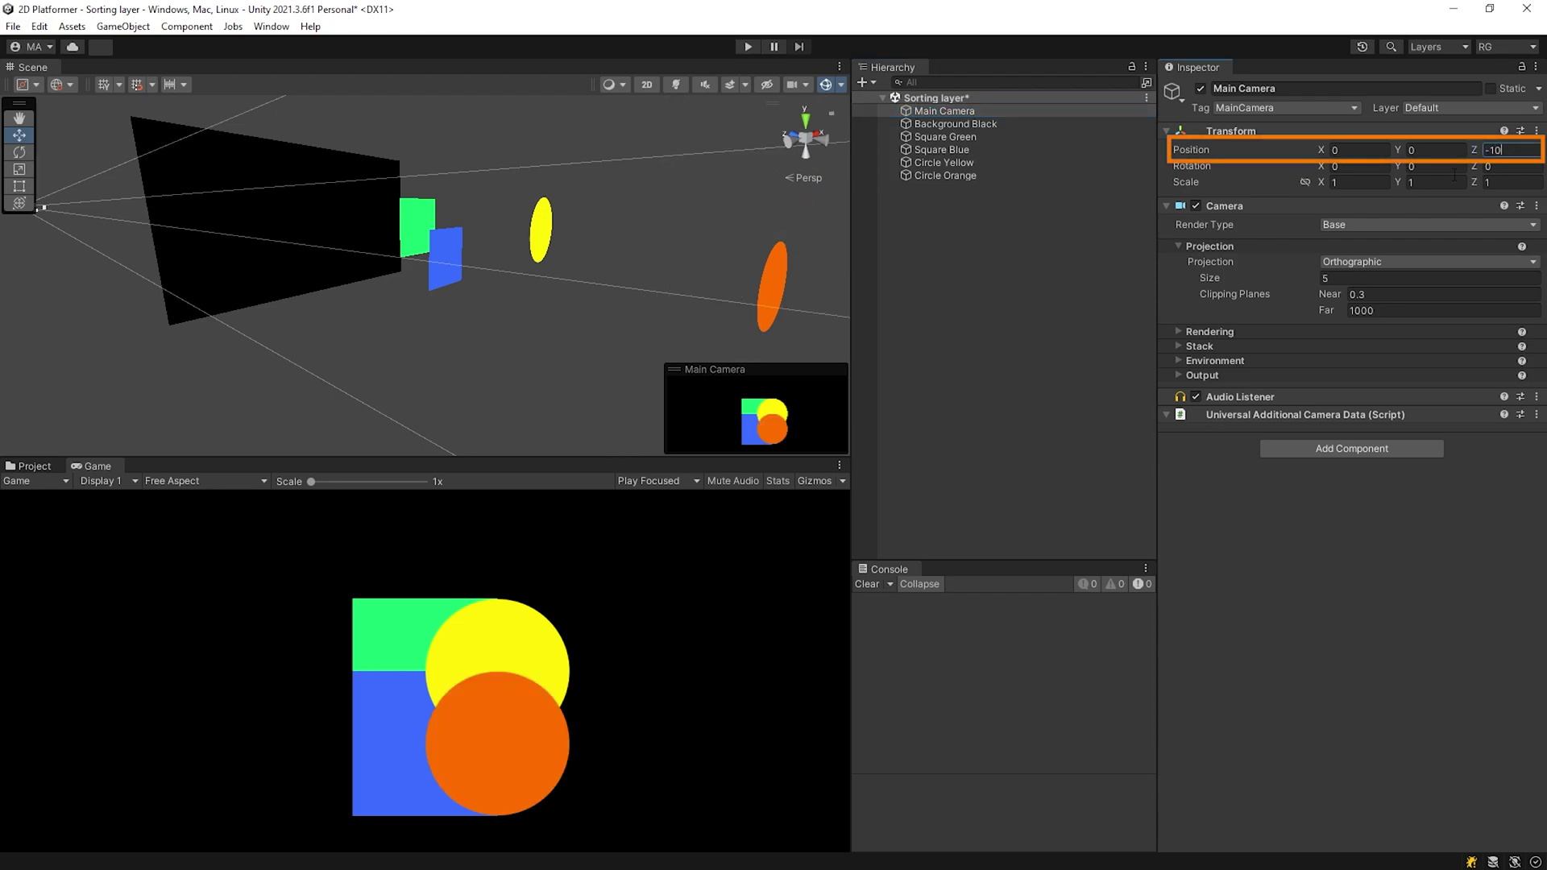
pyautogui.scroll(-5, 546, 240)
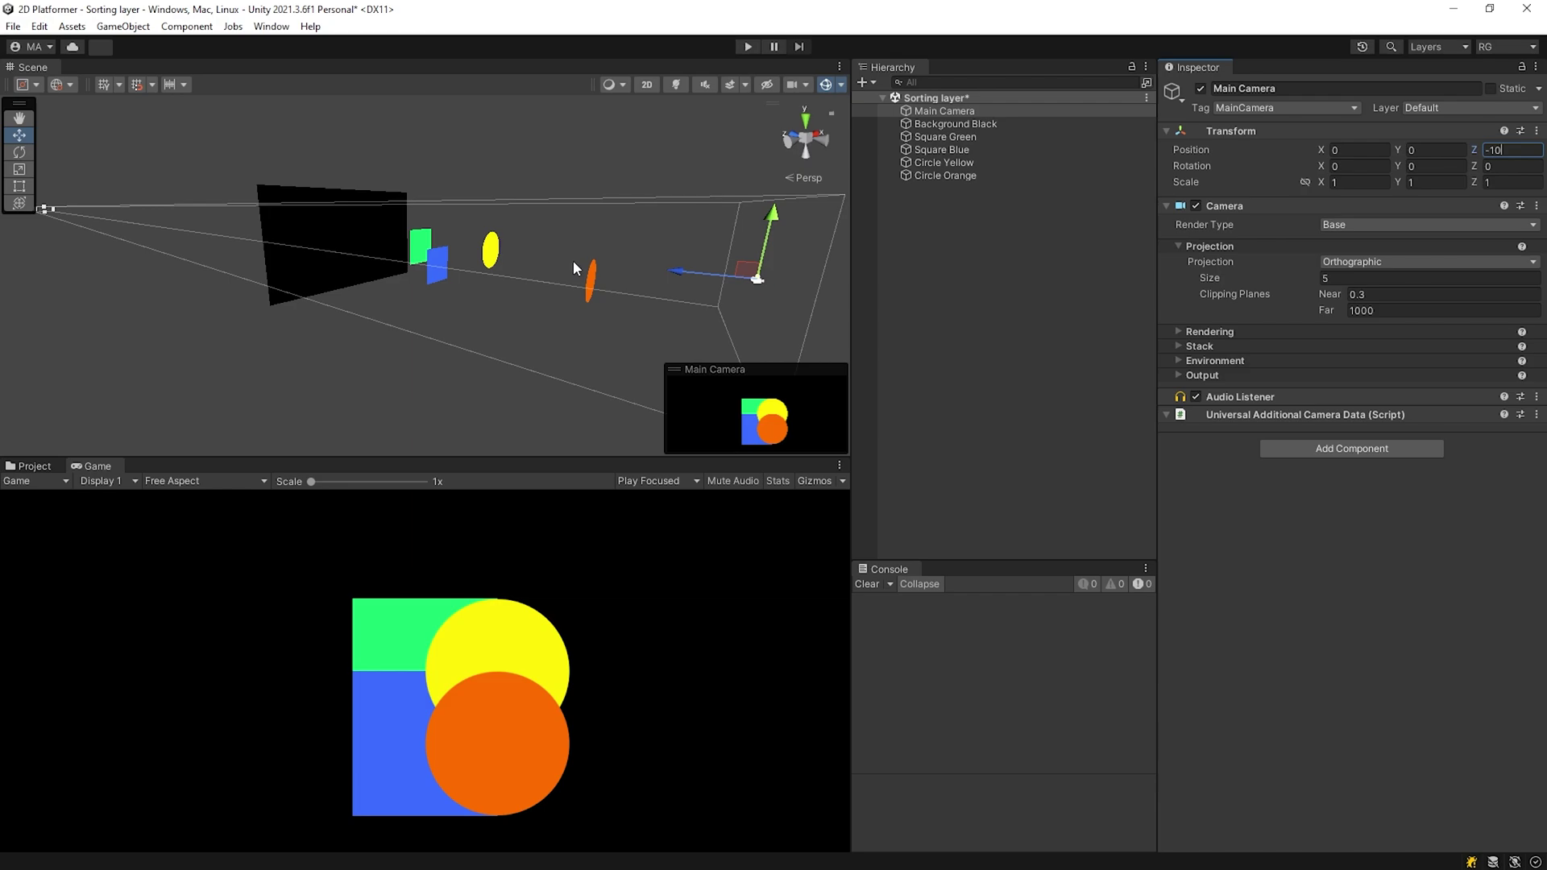
# Step: Drag the orange circle back along its depth axis to Z 6.44
pyautogui.click(946, 175)
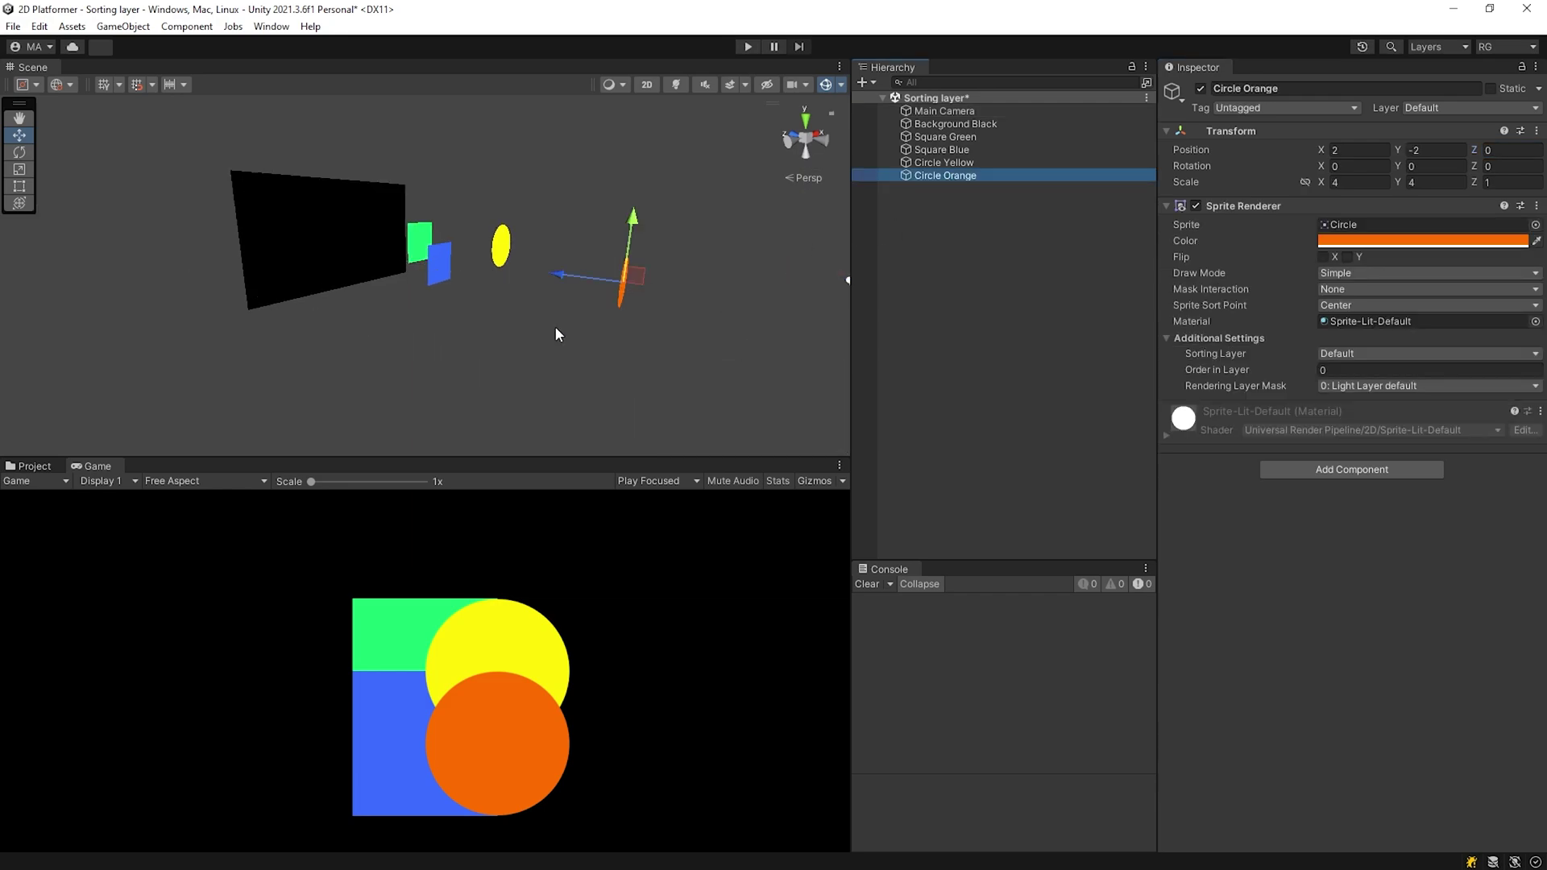
pyautogui.moveTo(567, 274); pyautogui.dragTo(603, 354)
pyautogui.moveTo(606, 361); pyautogui.dragTo(603, 310, button='middle')
pyautogui.click(604, 311)
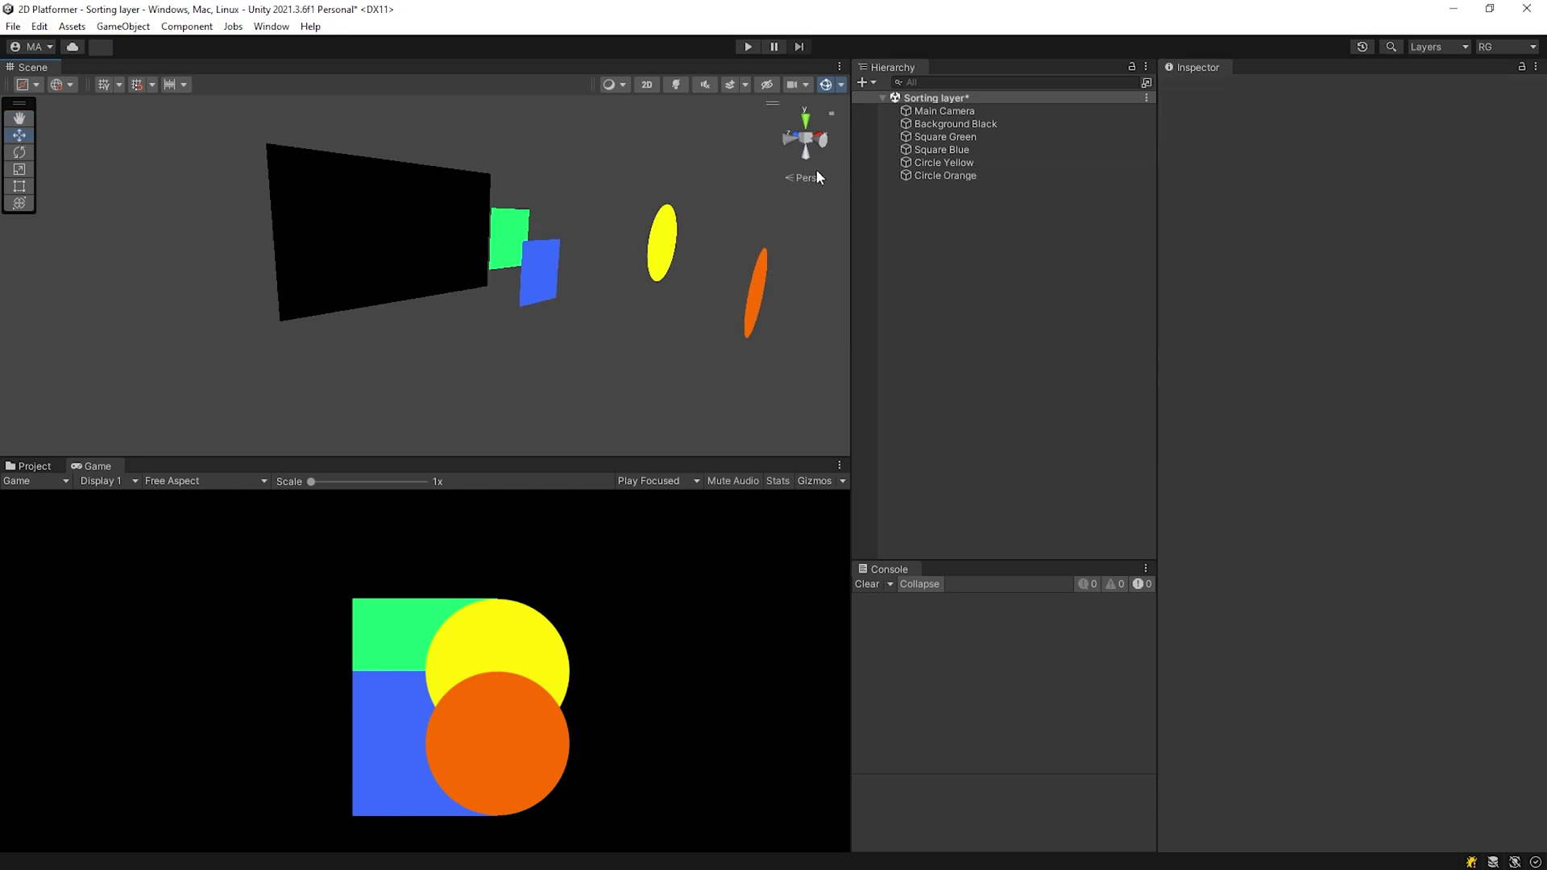
# Step: Set Square Green's Order in Layer to 10
pyautogui.click(969, 123)
pyautogui.click(973, 137)
pyautogui.click(971, 150)
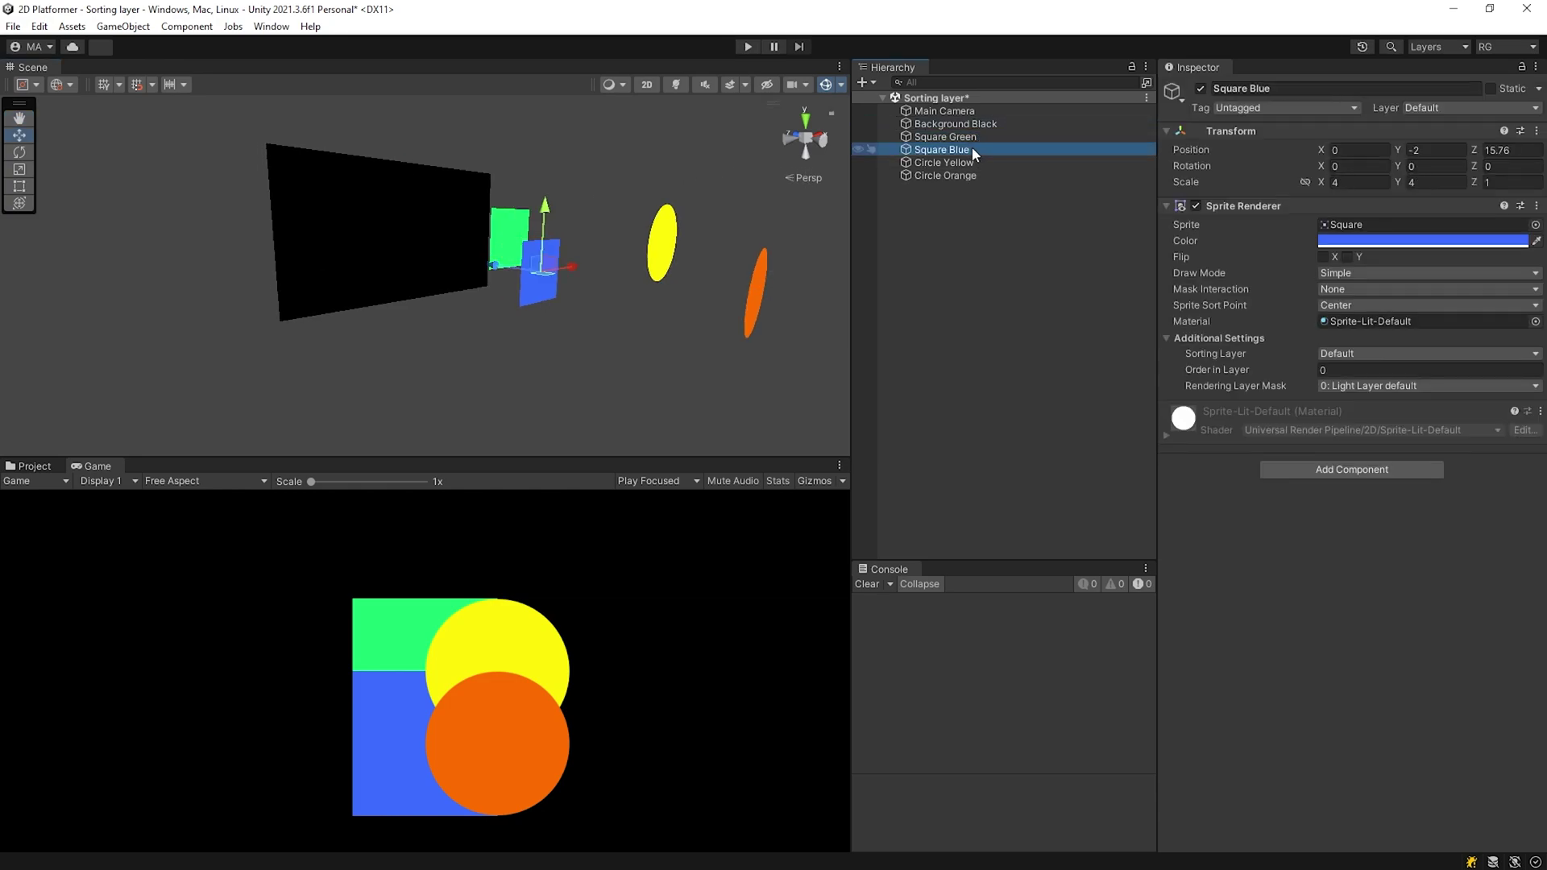
pyautogui.click(967, 161)
pyautogui.click(961, 175)
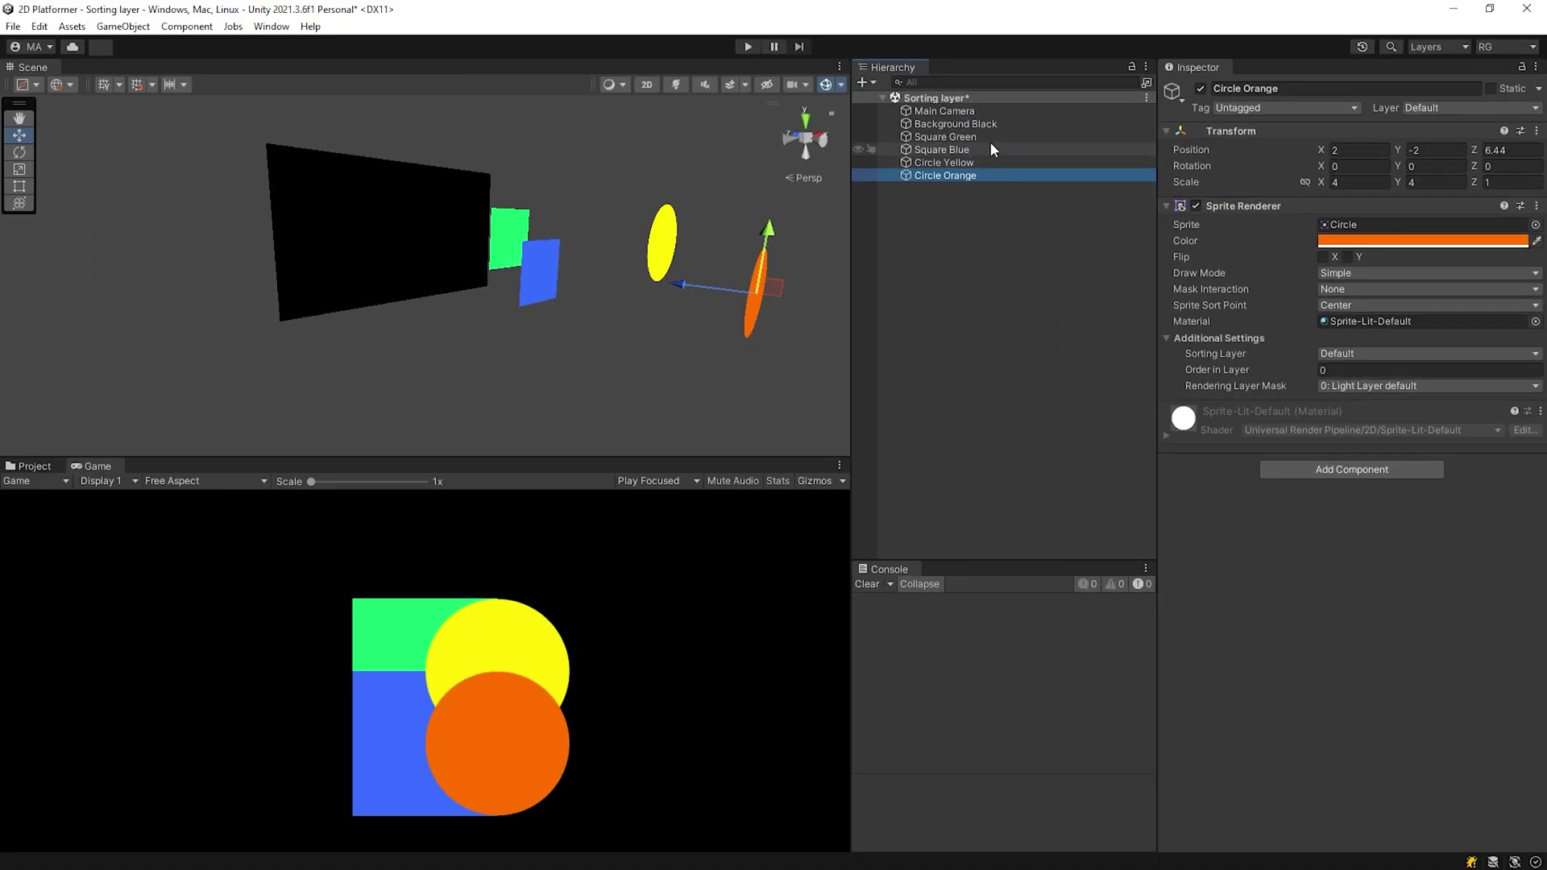
pyautogui.click(990, 140)
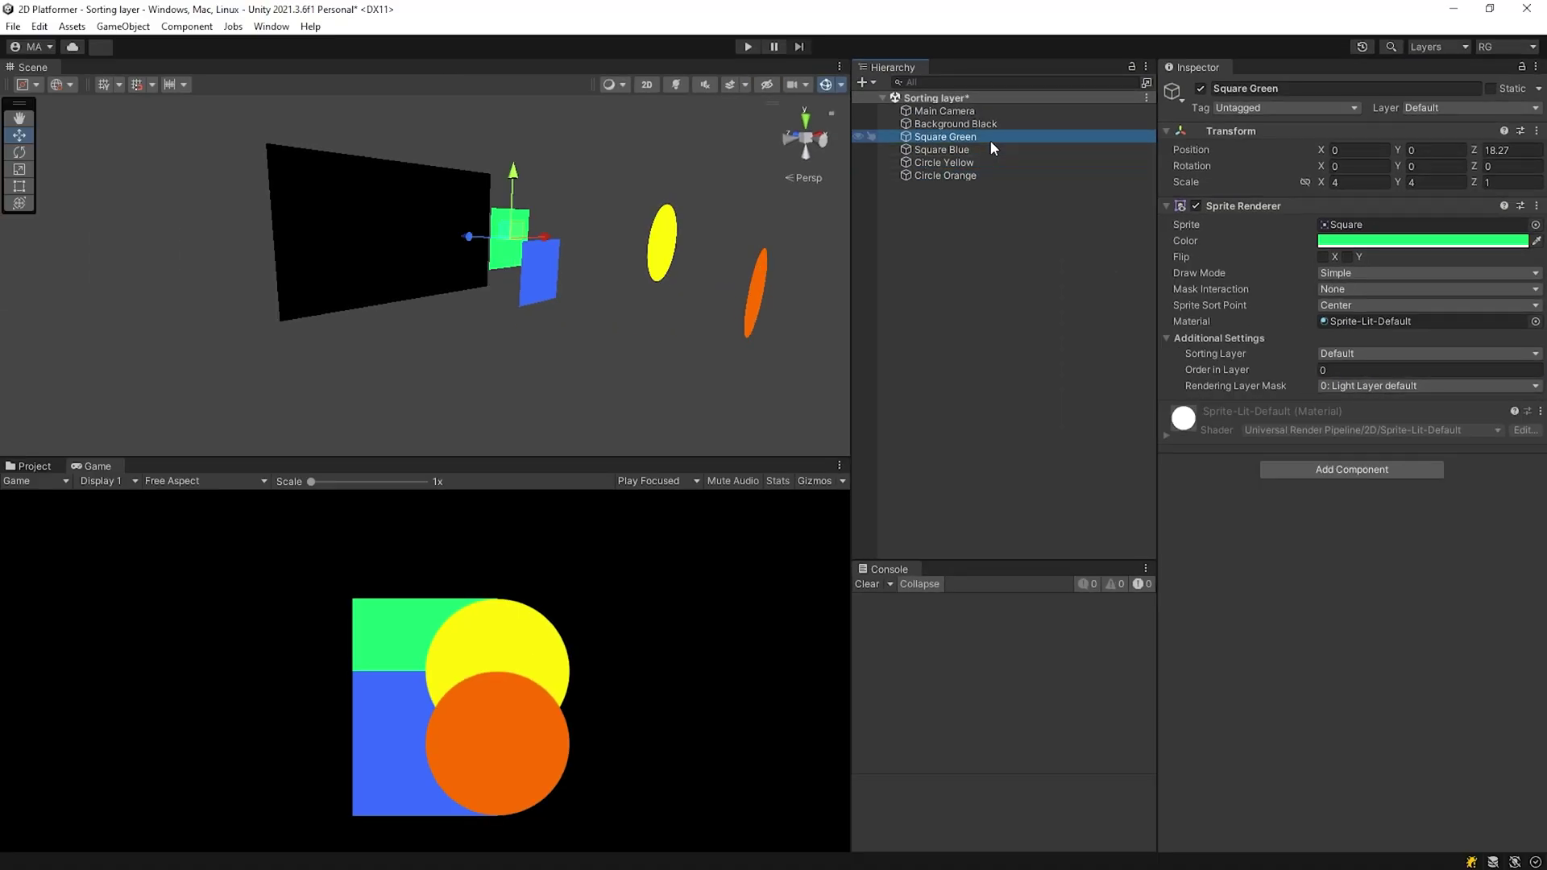
pyautogui.click(1356, 369)
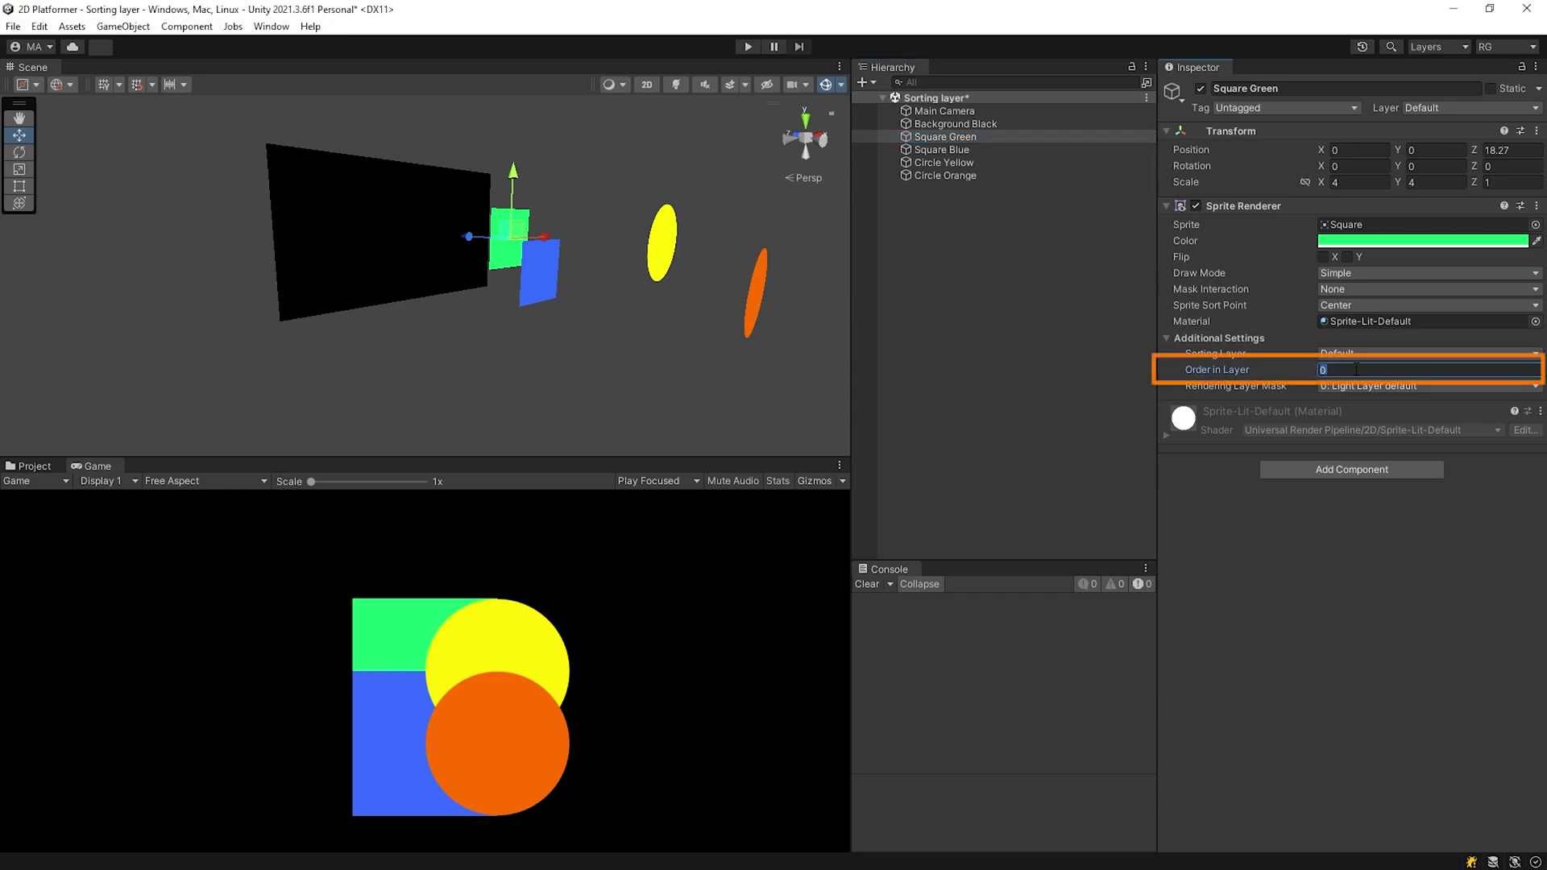
pyautogui.write('10')
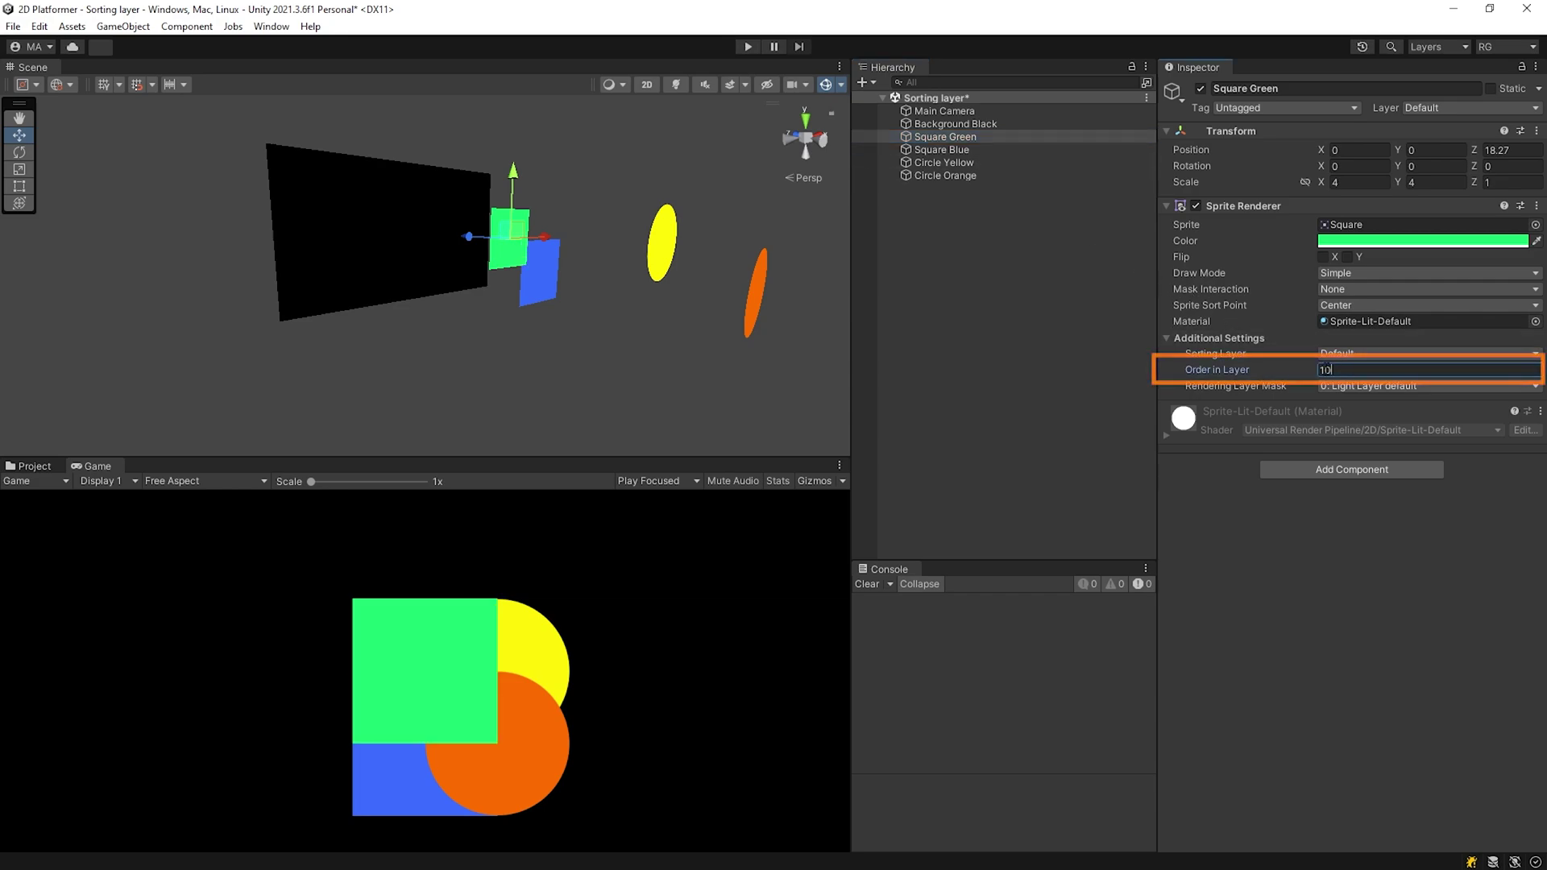
pyautogui.click(1013, 344)
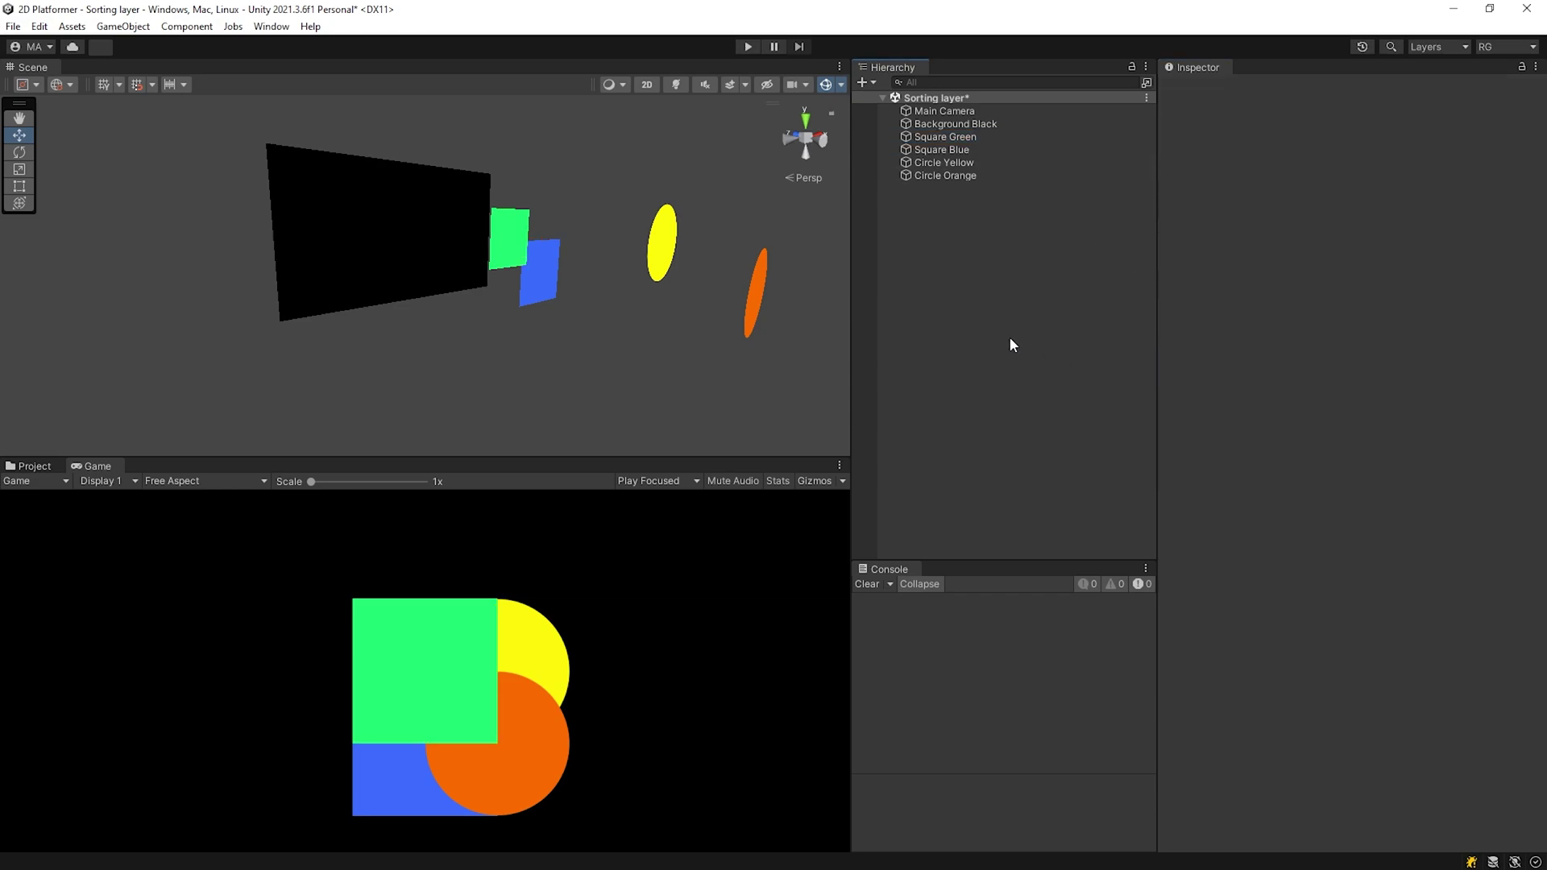
# Step: Set Circle Yellow's Order in Layer to 9
pyautogui.click(521, 273)
pyautogui.click(998, 162)
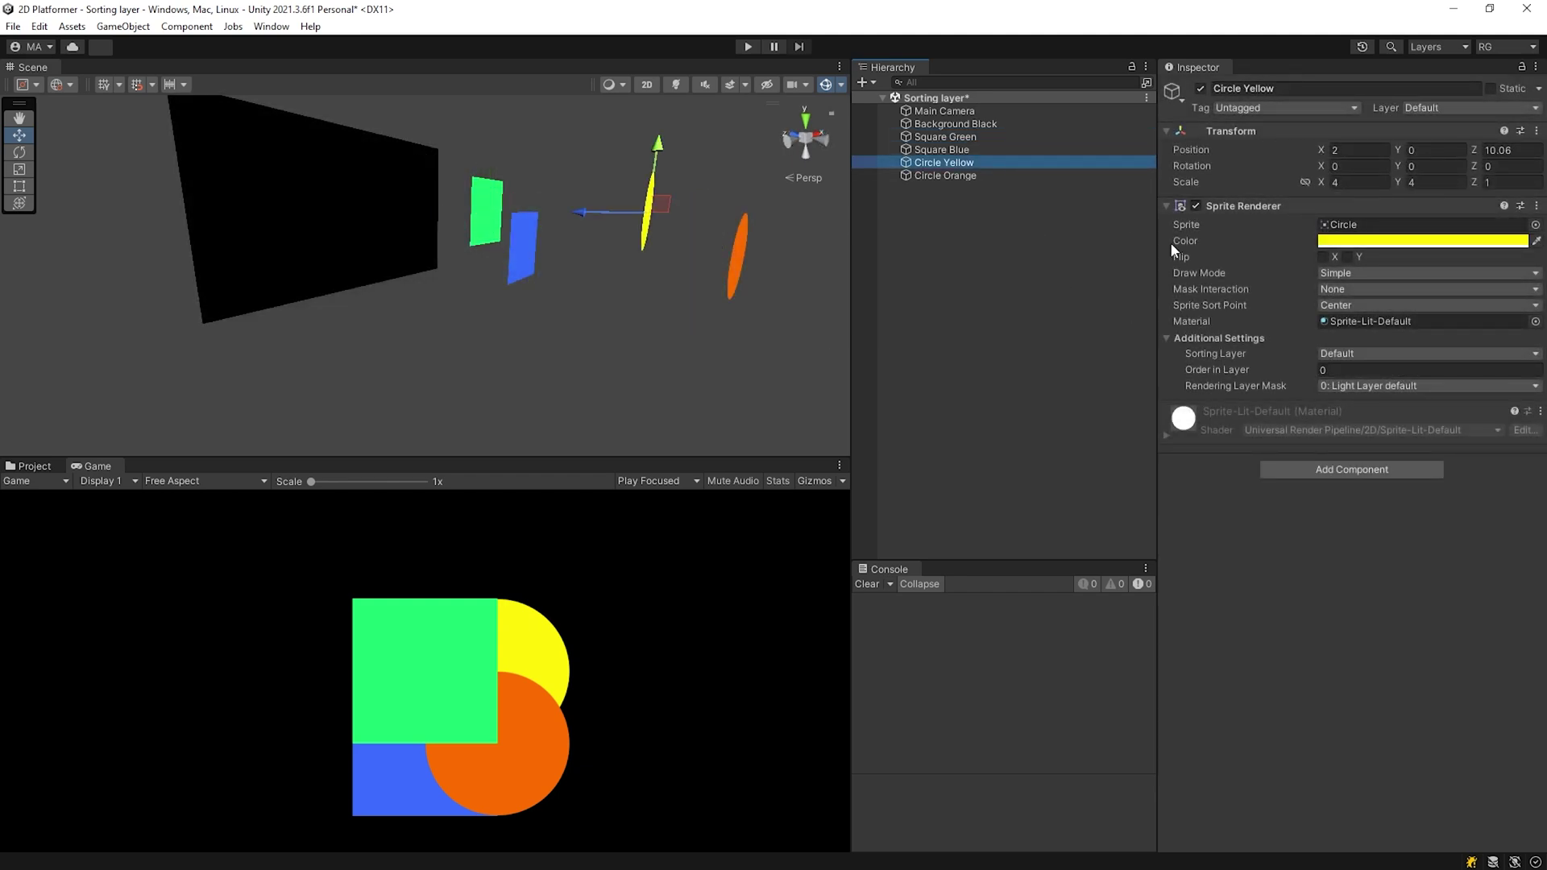
pyautogui.click(1336, 370)
pyautogui.write('9')
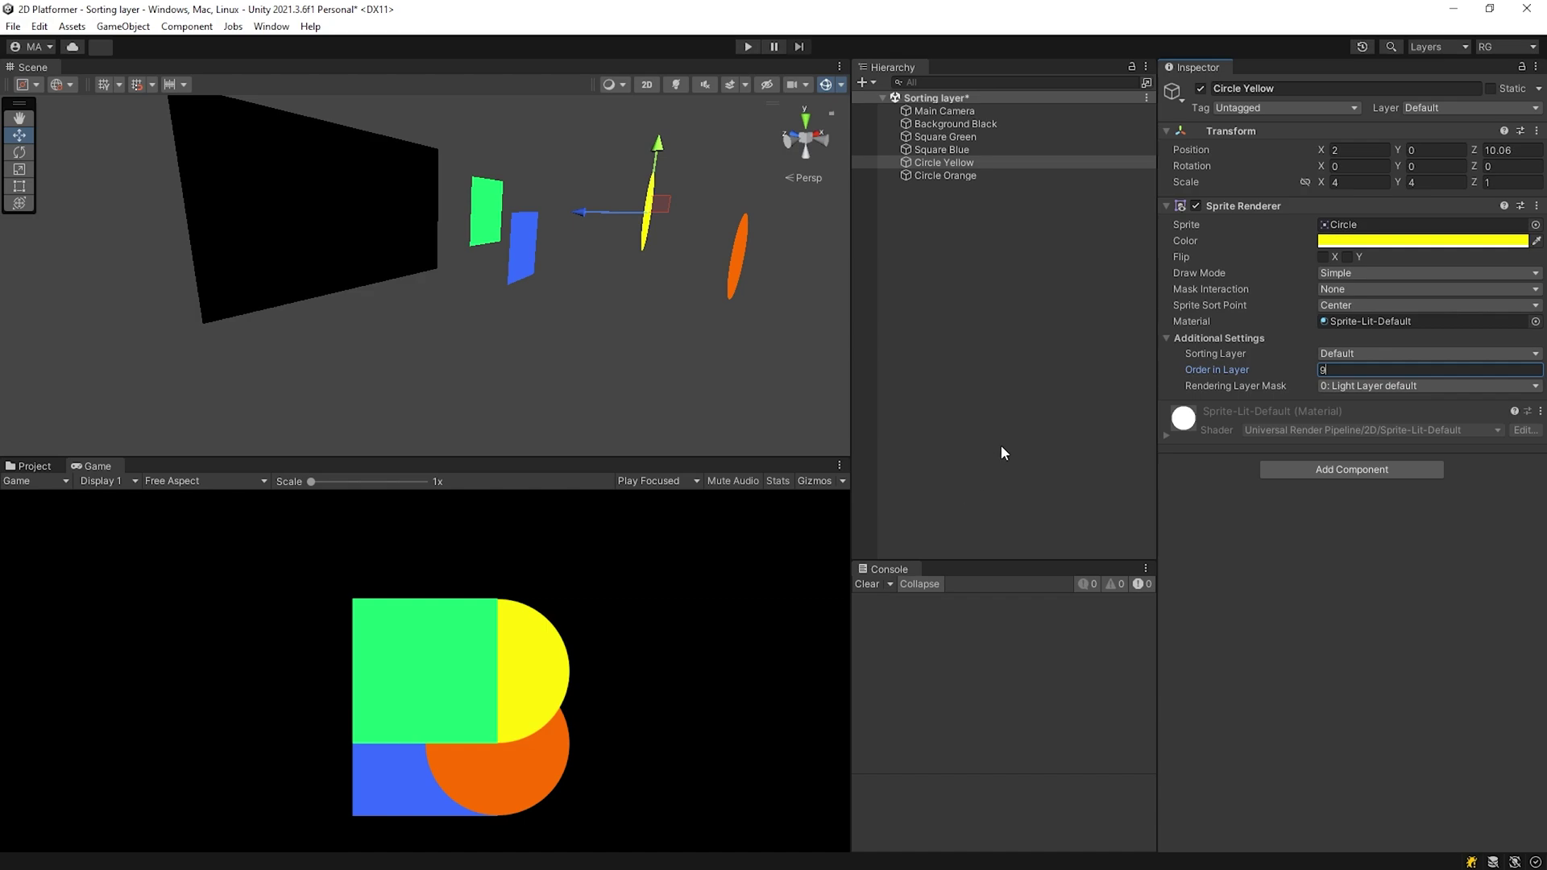
# Step: In a flat 2D view, drag the Spike sprite from the project assets into the scene
pyautogui.click(44, 465)
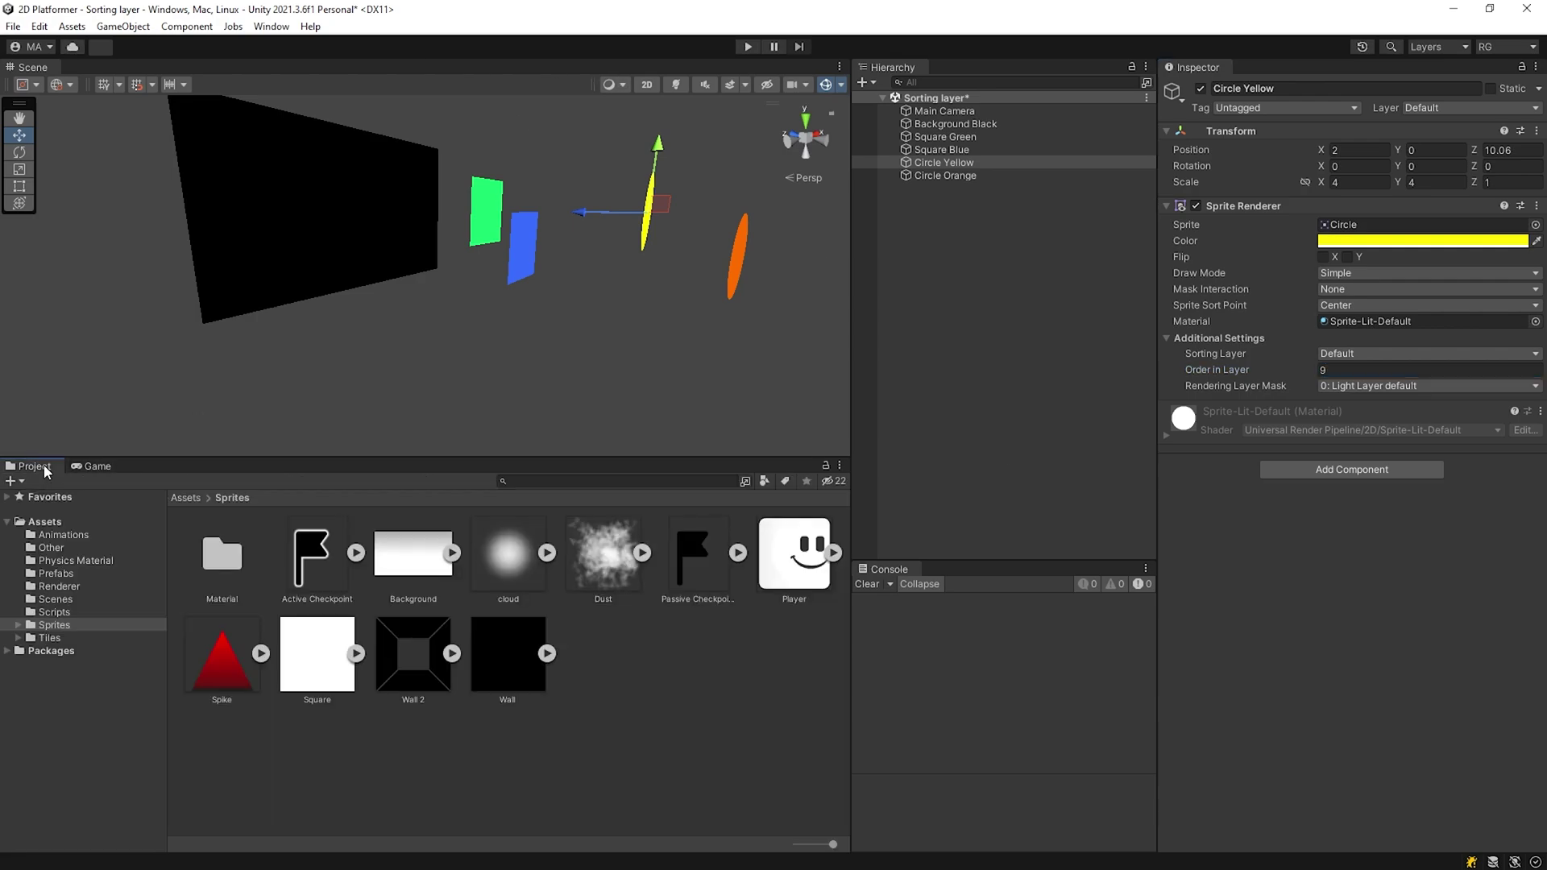
pyautogui.click(646, 84)
pyautogui.press('t')
pyautogui.moveTo(222, 656); pyautogui.dragTo(442, 215)
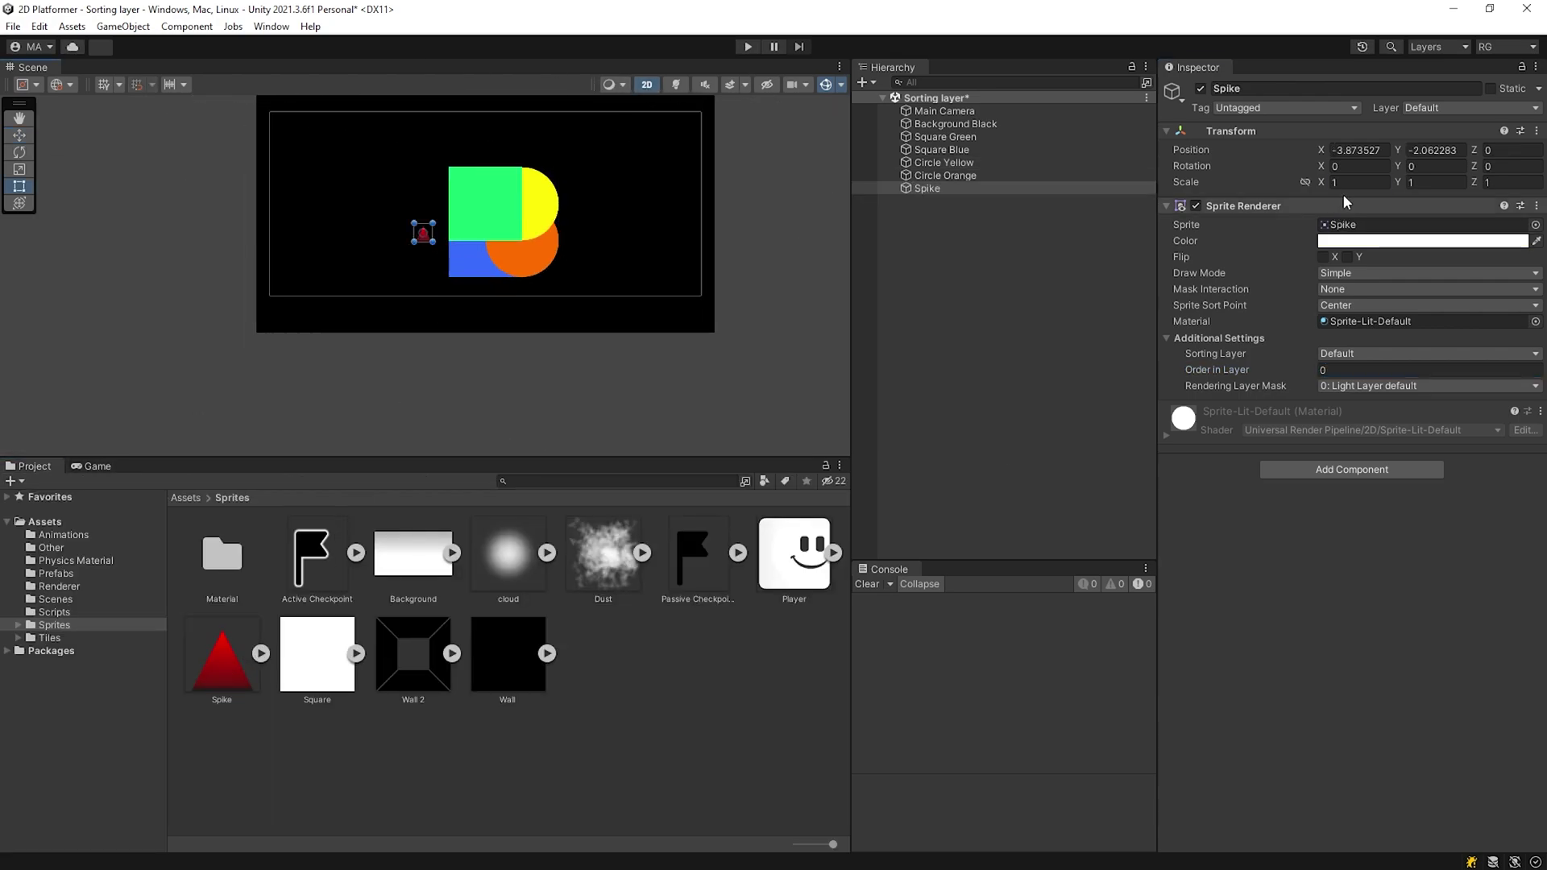
# Step: Scale the Spike to 4 on both X and Y
pyautogui.click(1360, 182)
pyautogui.write('3')
pyautogui.click(1422, 182)
pyautogui.write('3')
pyautogui.click(1360, 182)
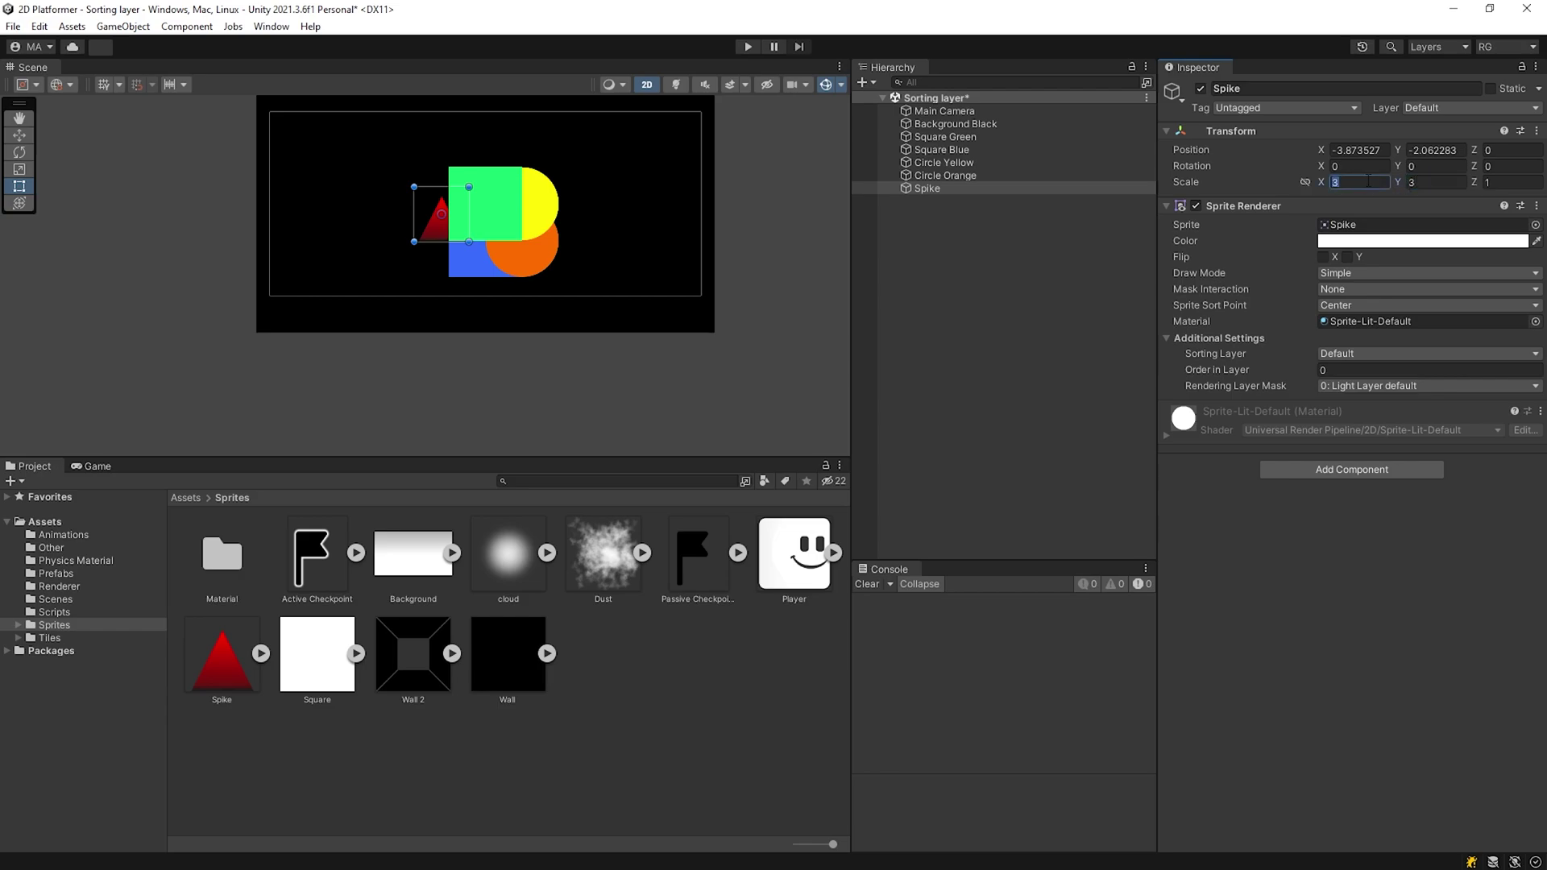
pyautogui.write('4')
pyautogui.click(1424, 182)
pyautogui.write('4')
pyautogui.click(95, 466)
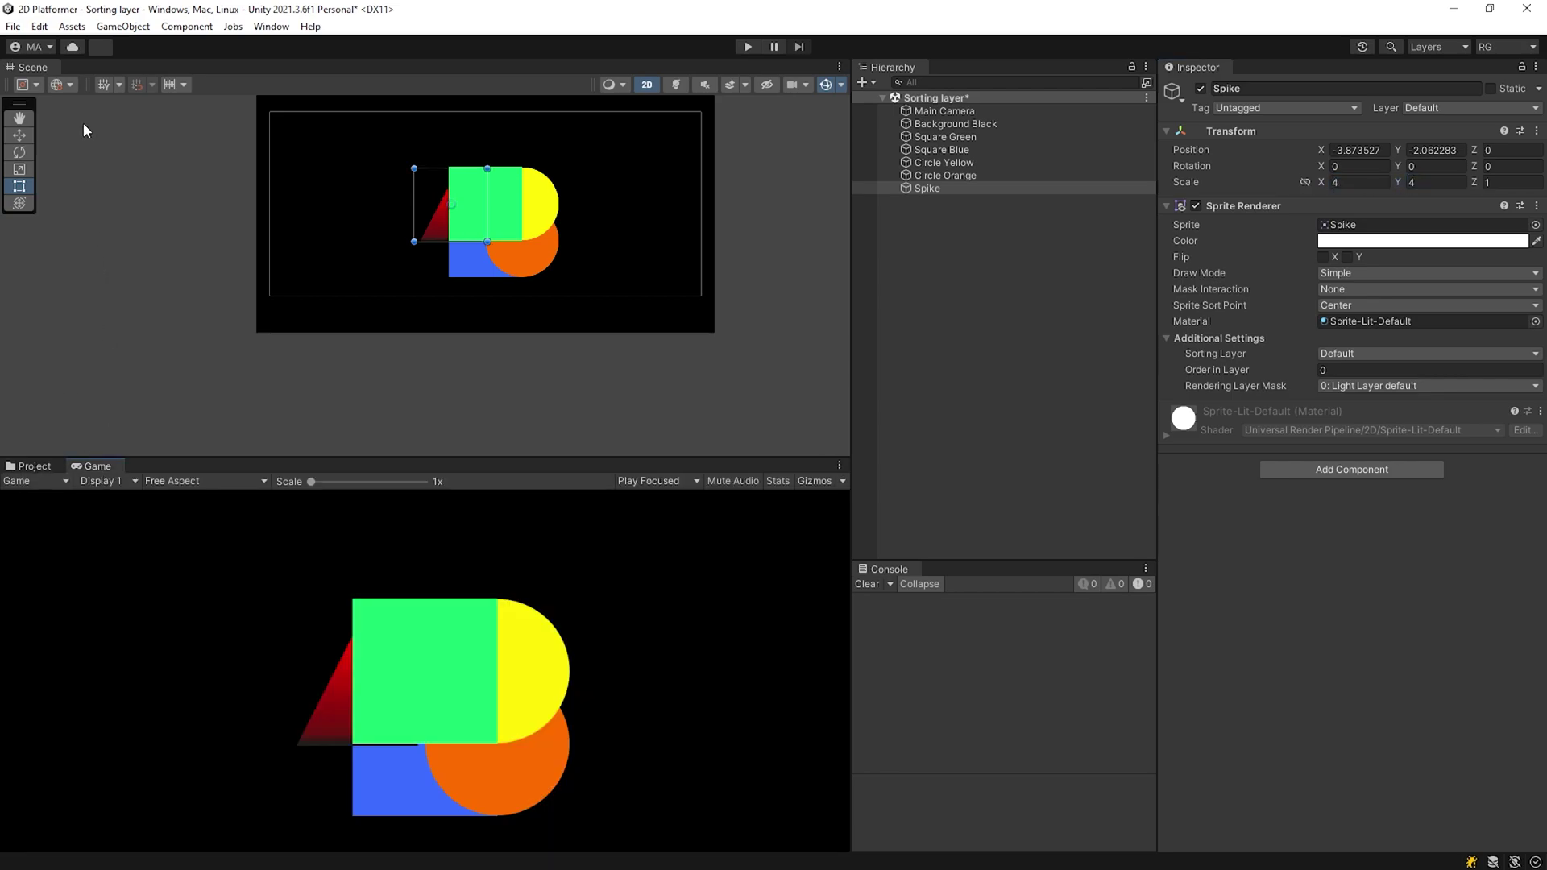
# Step: Move the Spike right to sit behind the yellow circle, then check both shapes' order values
pyautogui.scroll(-2, 425, 226)
pyautogui.press('w')
pyautogui.moveTo(499, 228); pyautogui.dragTo(602, 187)
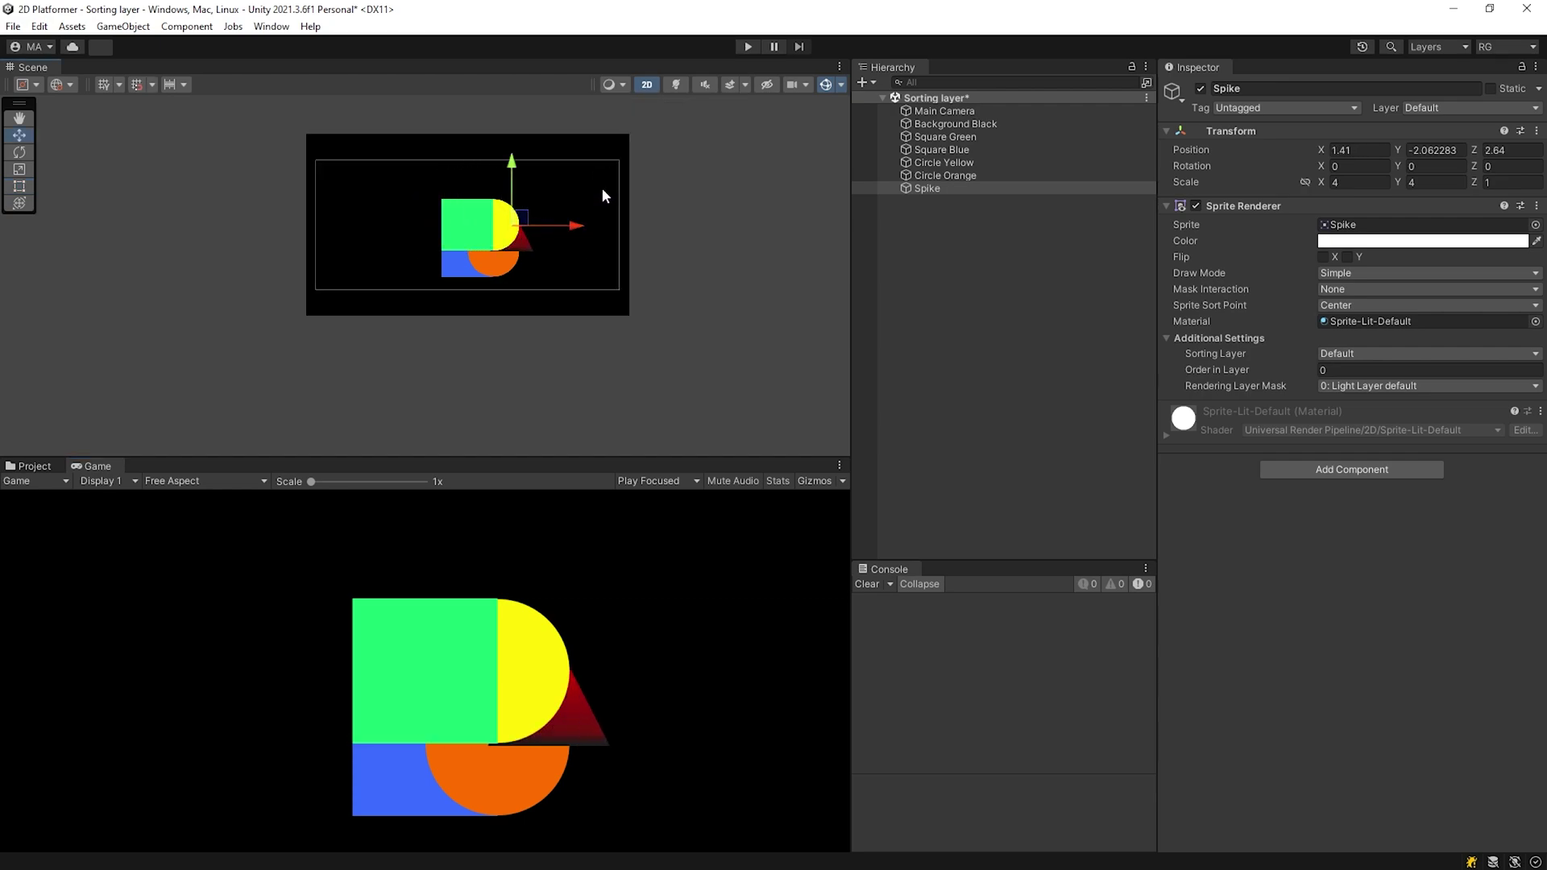
pyautogui.scroll(3, 568, 144)
pyautogui.moveTo(622, 276); pyautogui.dragTo(642, 248, button='middle')
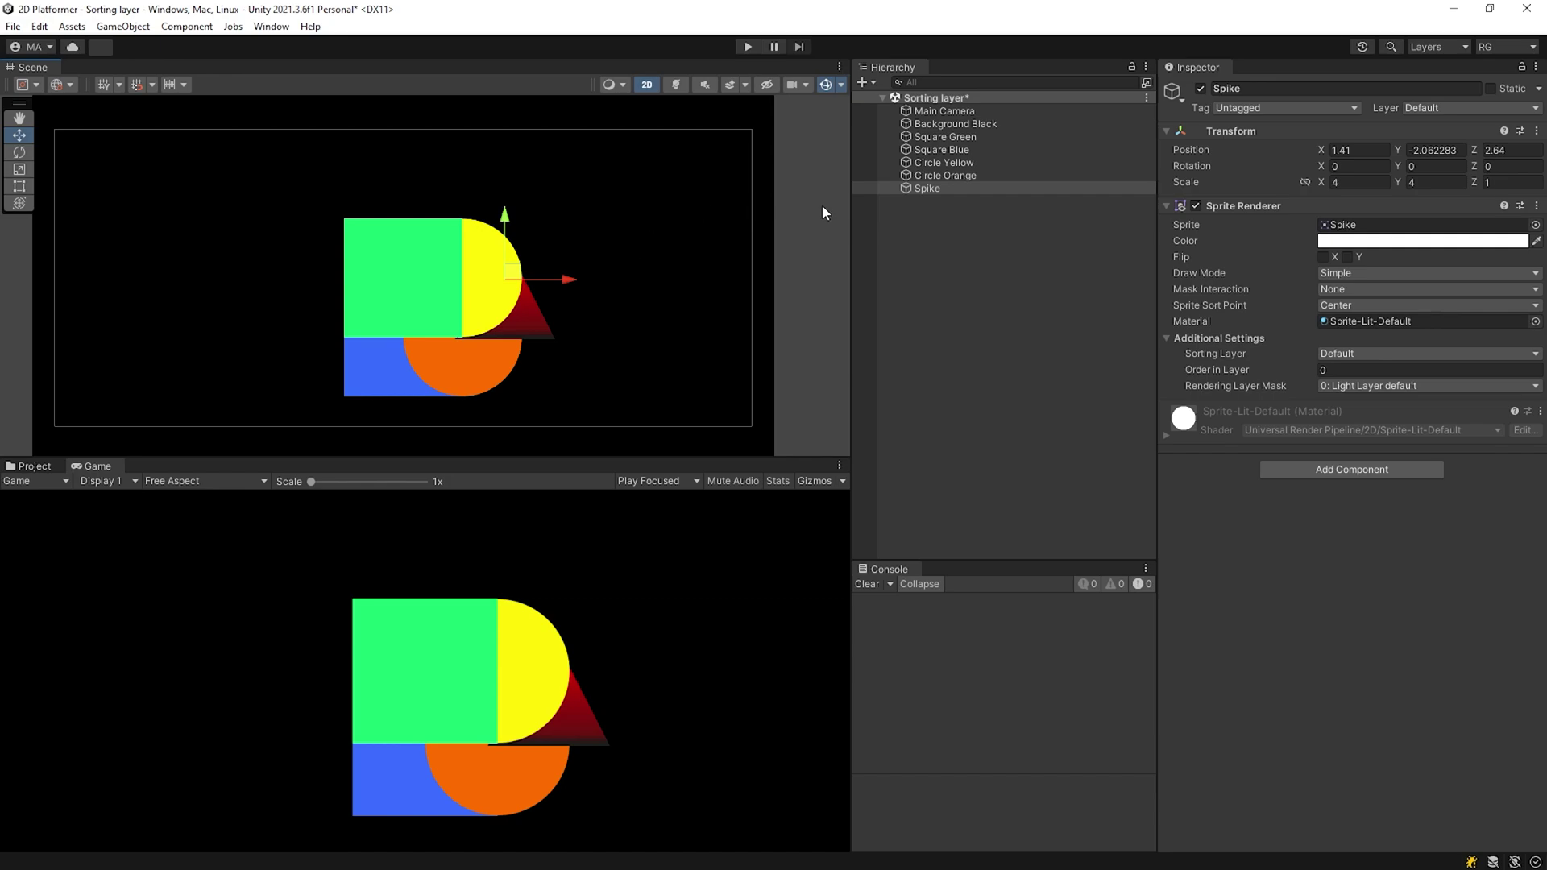
pyautogui.click(981, 162)
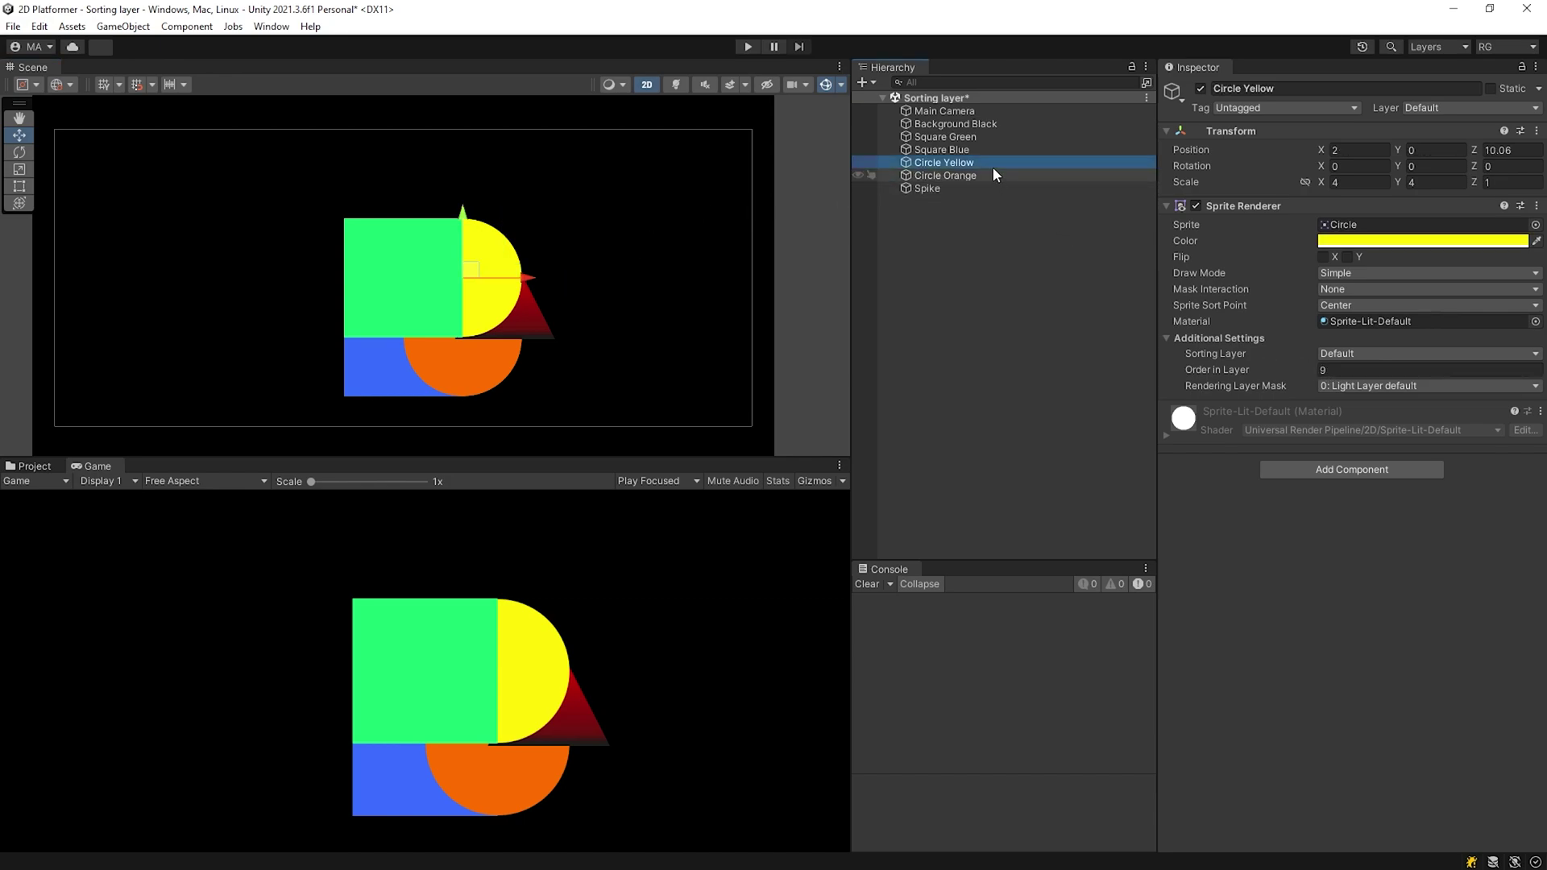
pyautogui.click(988, 137)
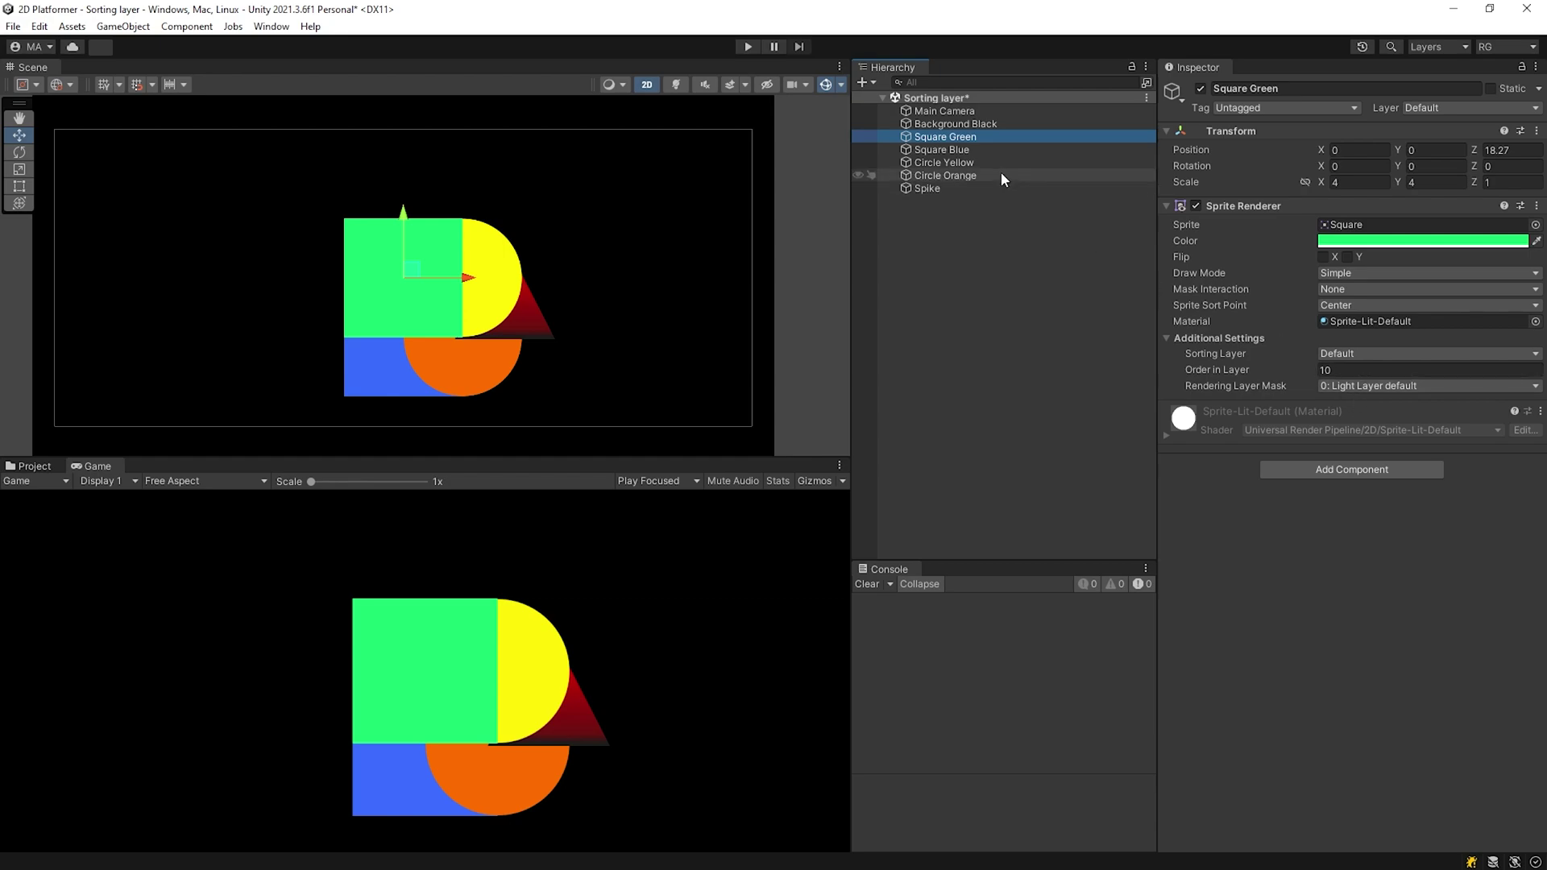
# Step: After comparing the shapes' order values, set the Spike's Order in Layer to 12
pyautogui.click(1344, 370)
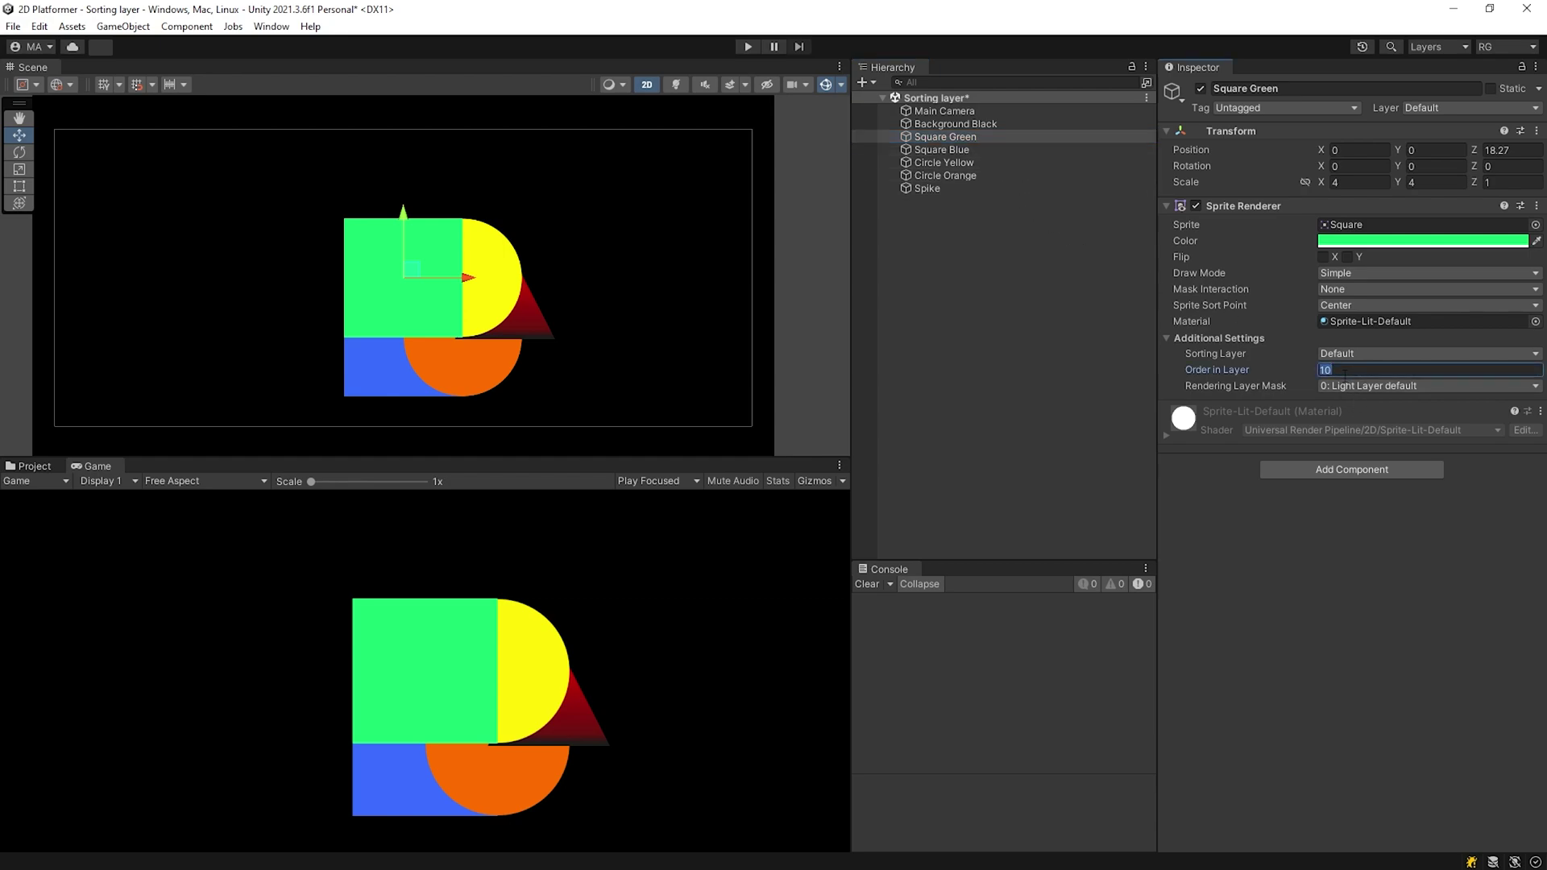
pyautogui.click(1007, 163)
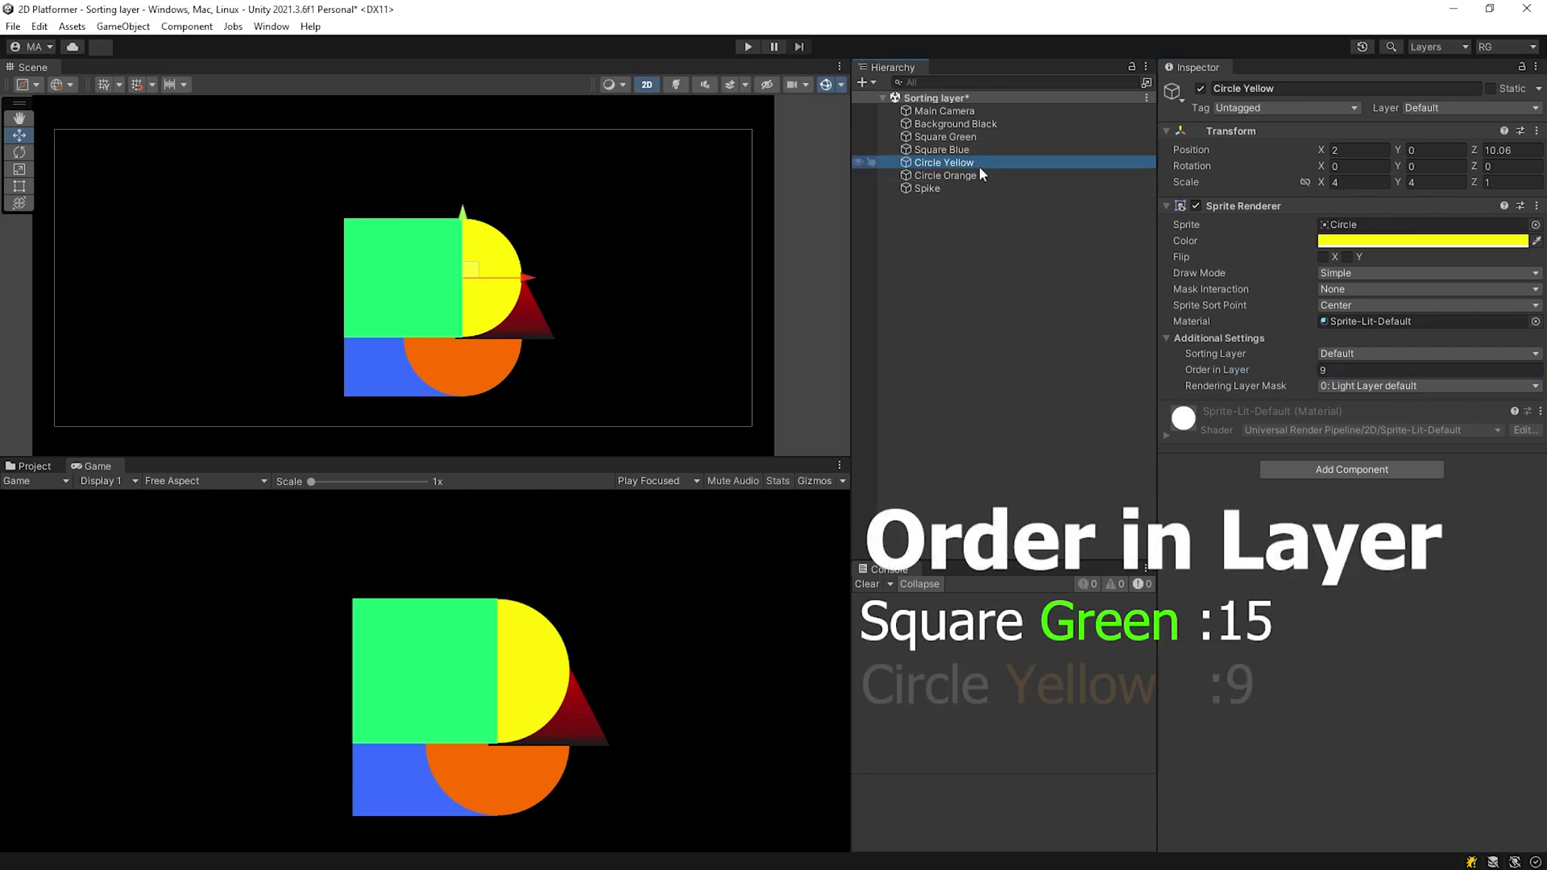
pyautogui.click(949, 189)
pyautogui.click(1332, 370)
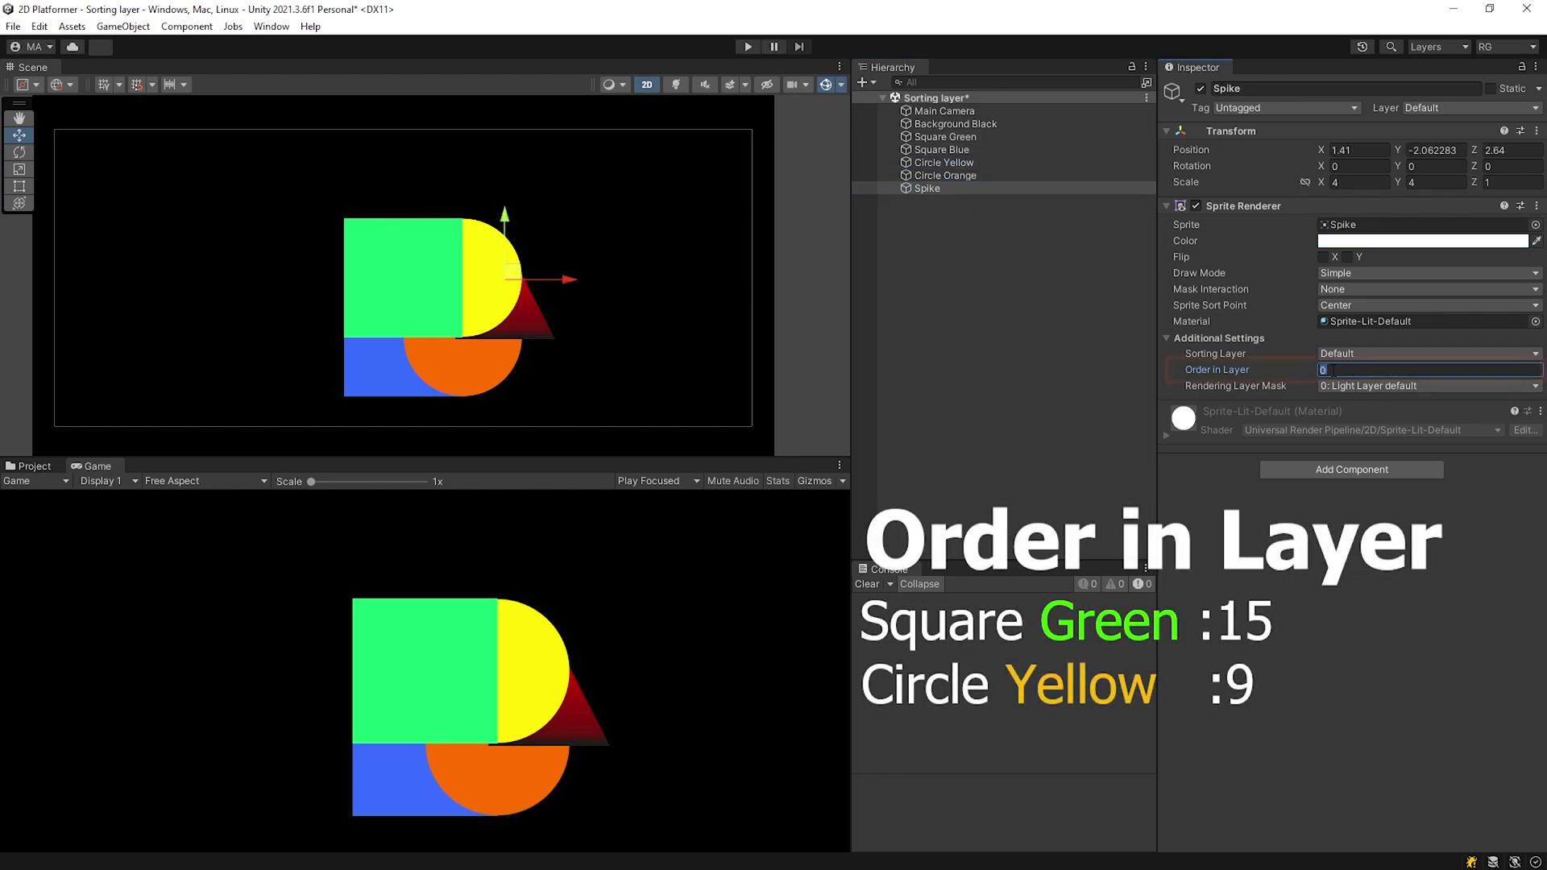
pyautogui.write('12')
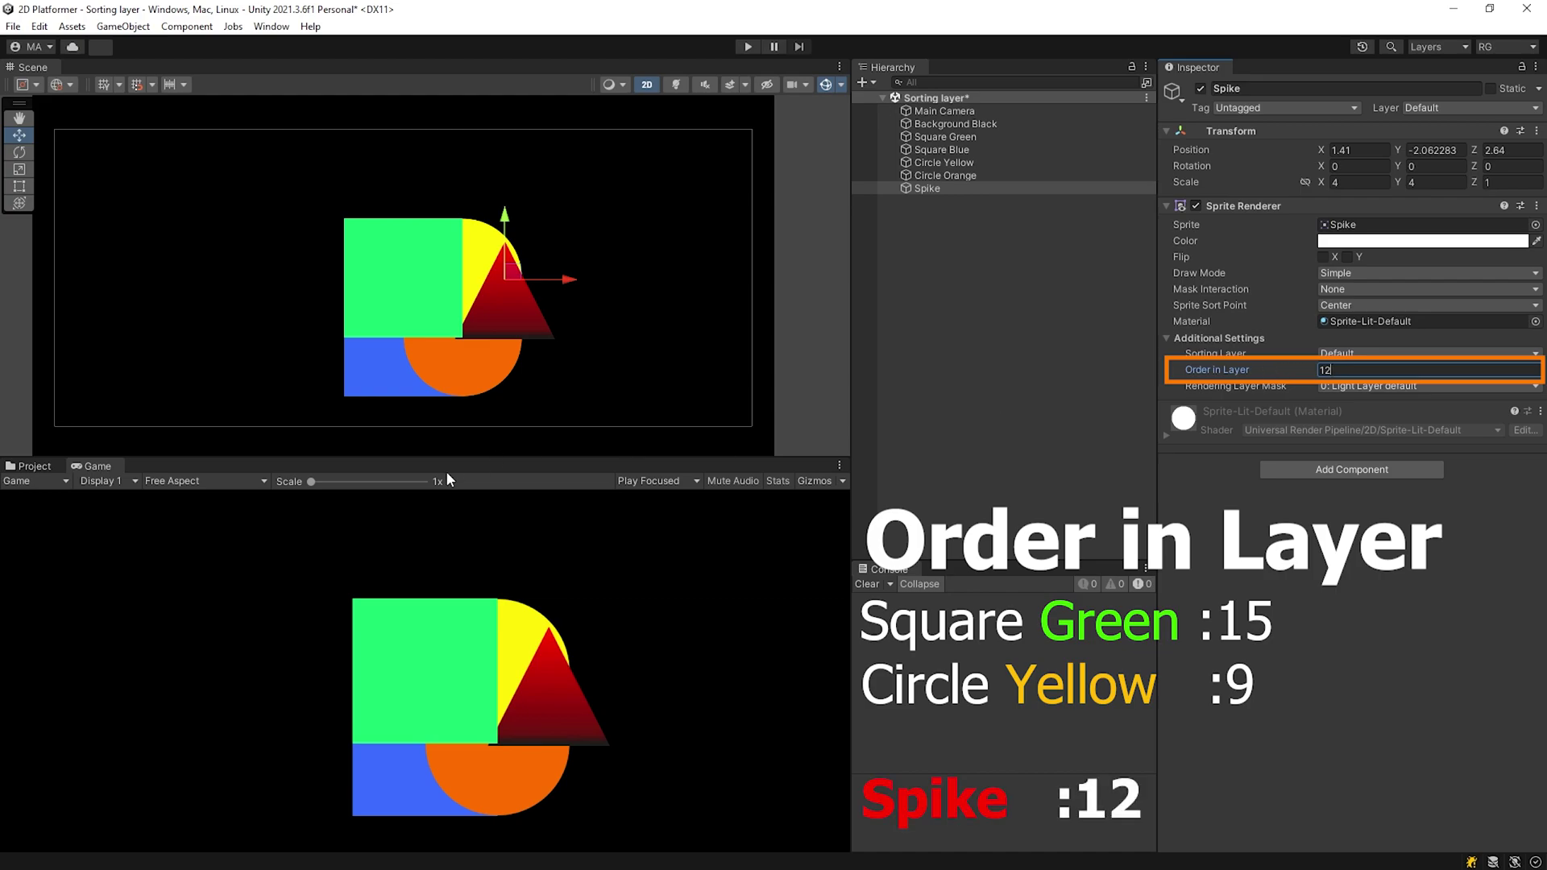
# Step: Slide the Spike left and slightly up so it sits over the yellow circle
pyautogui.moveTo(573, 278); pyautogui.dragTo(537, 276)
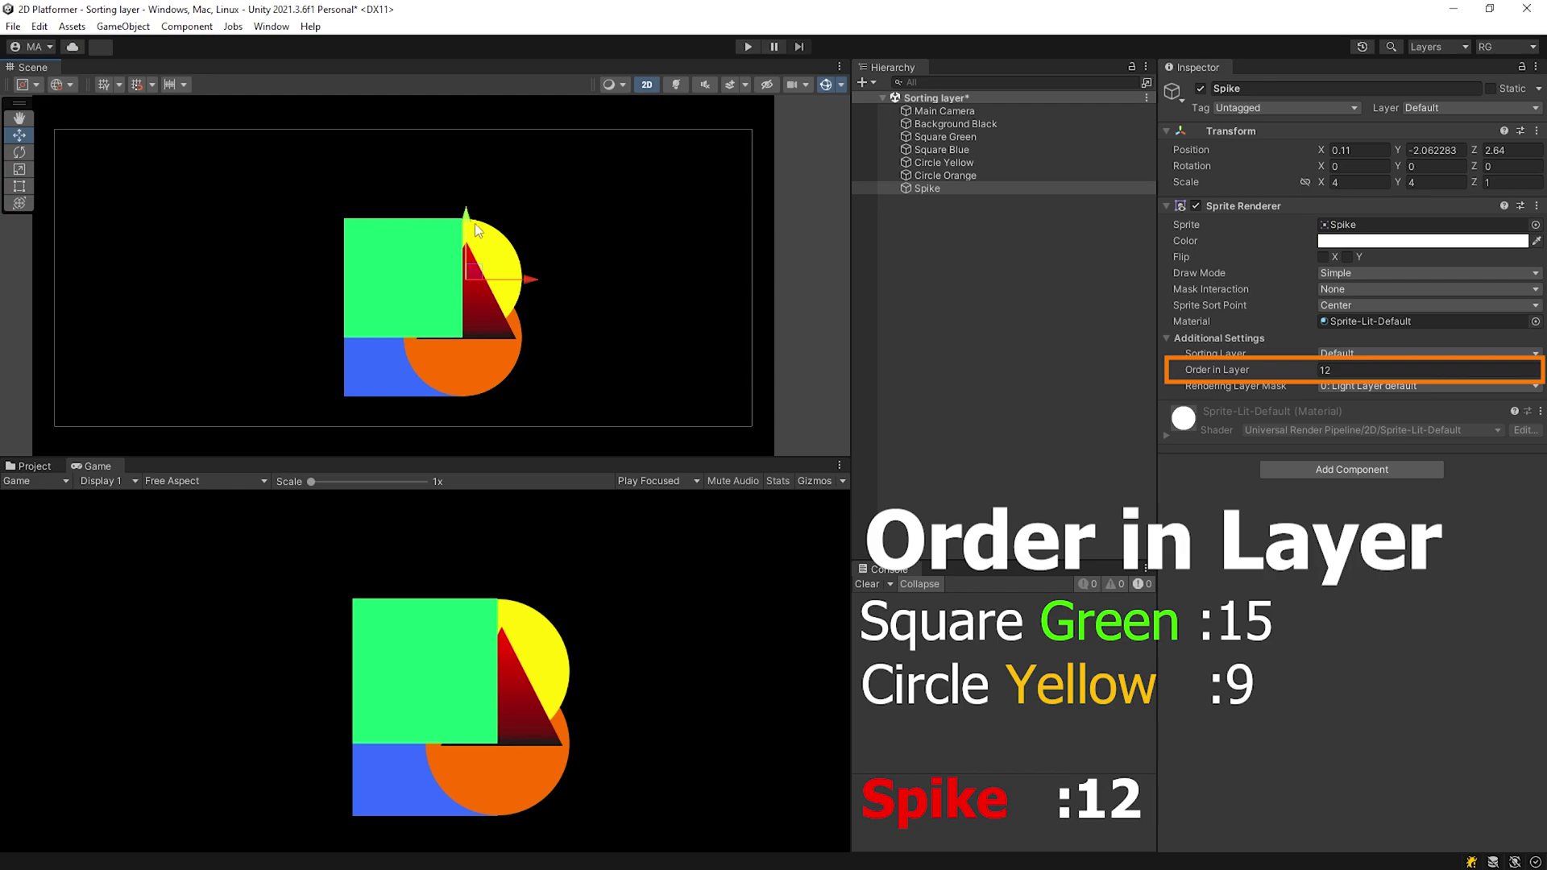
pyautogui.moveTo(476, 224); pyautogui.dragTo(479, 220)
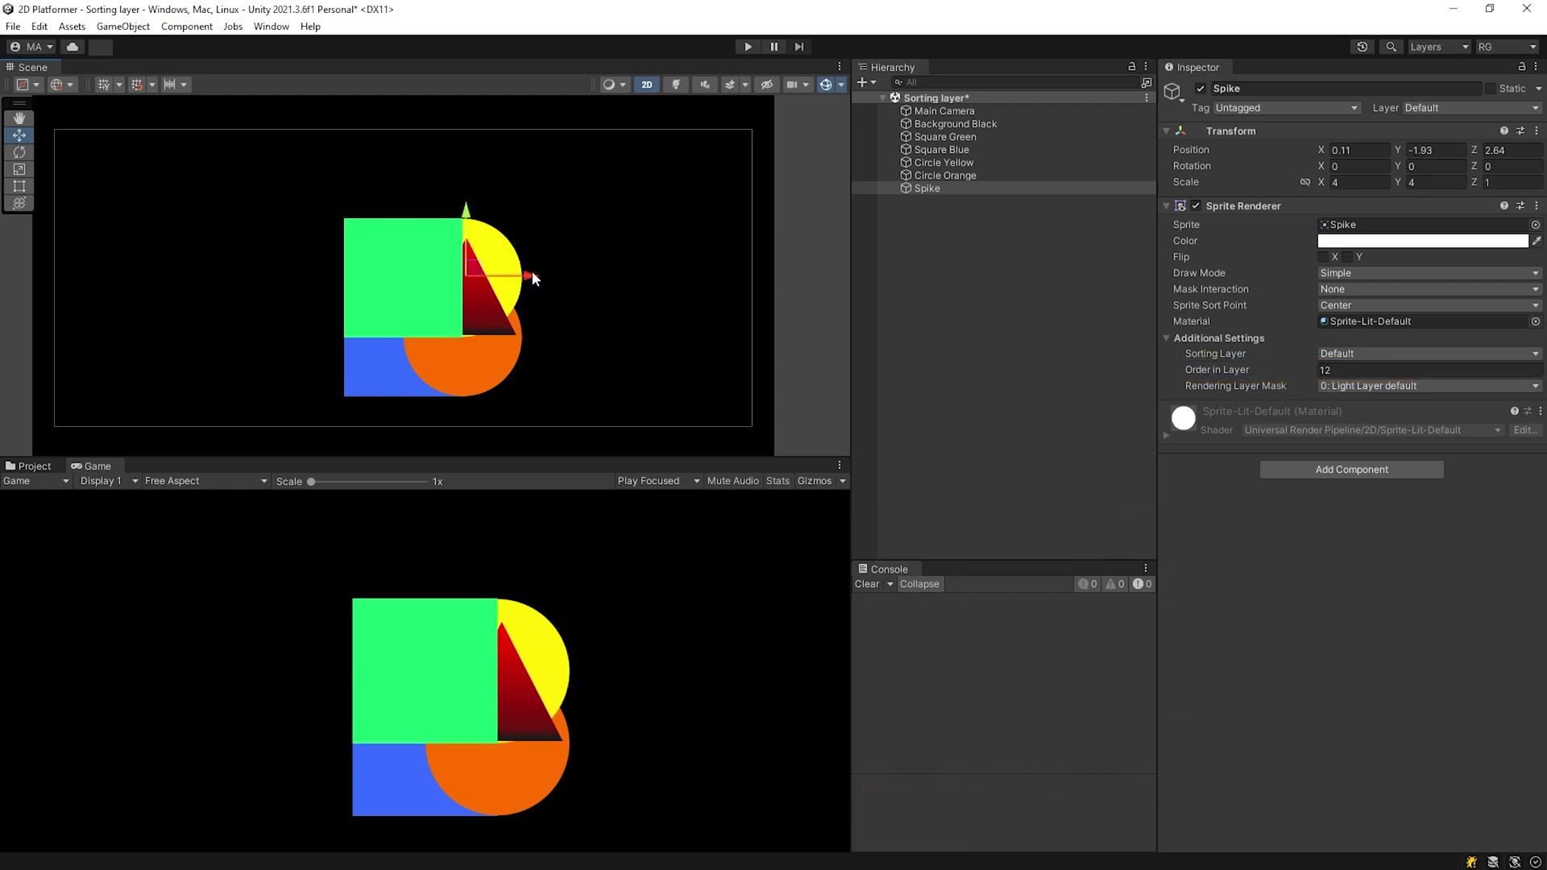
pyautogui.moveTo(532, 276); pyautogui.dragTo(526, 276)
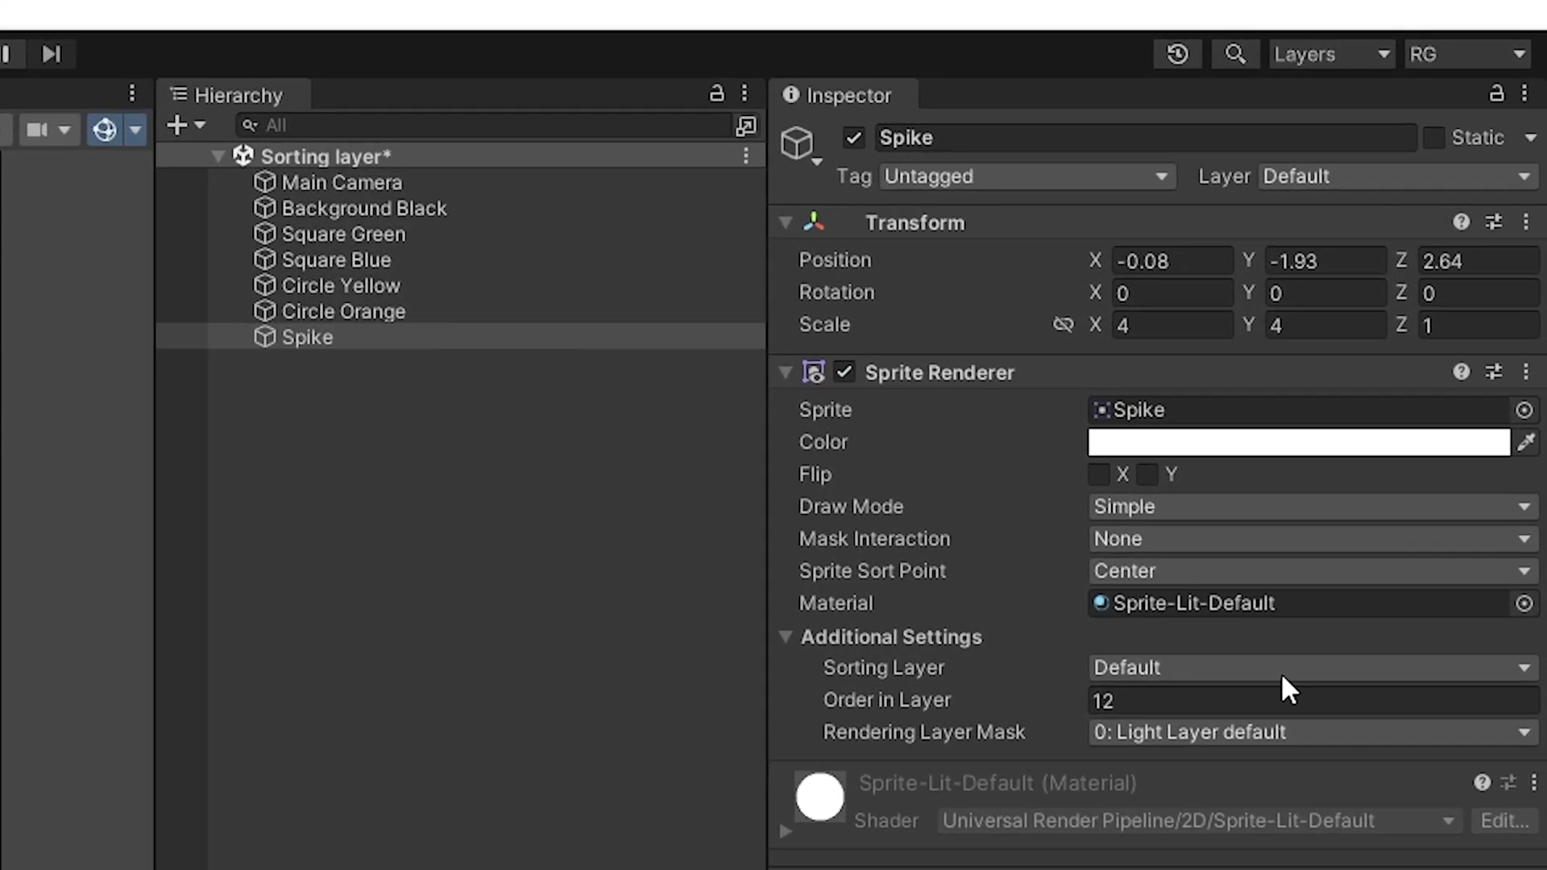
# Step: Reach Tags and Layers via Add Sorting Layer and Edit > Project Settings
pyautogui.click(1415, 356)
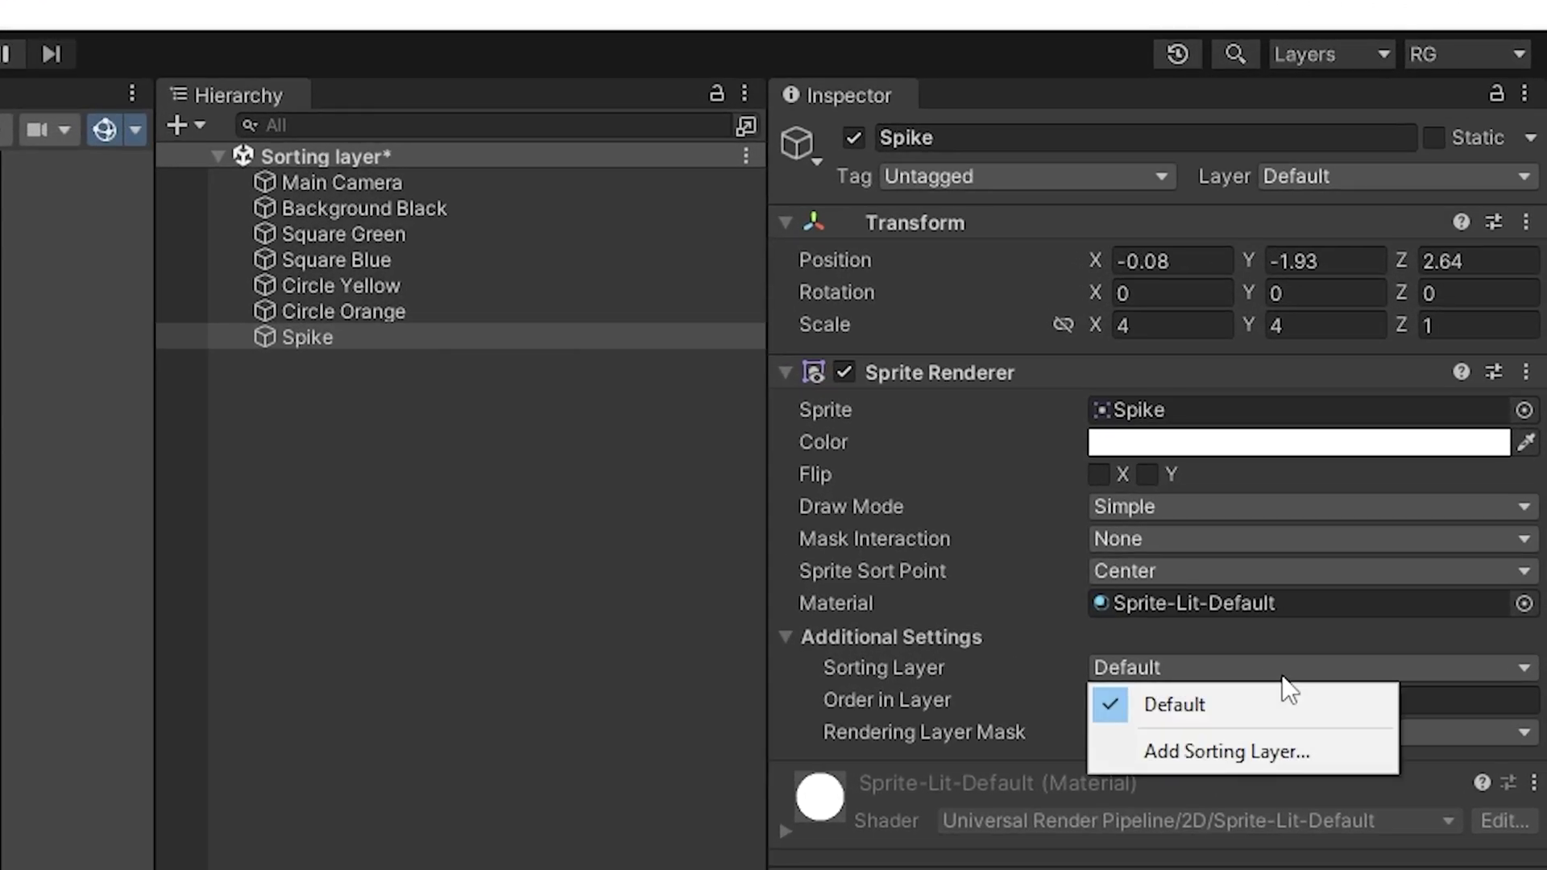
pyautogui.click(1277, 773)
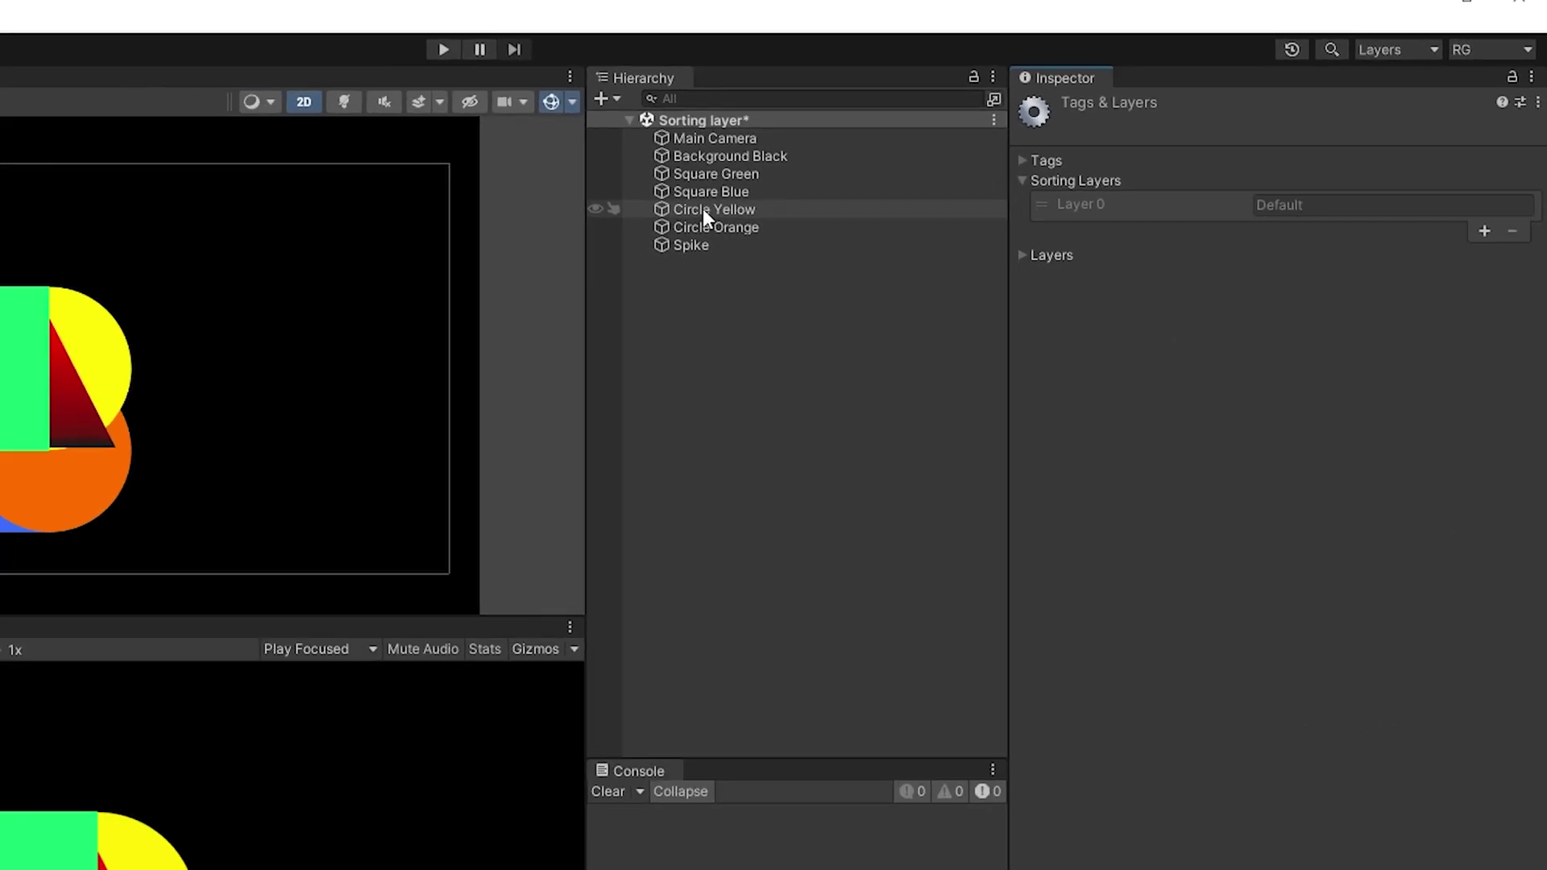
pyautogui.click(307, 337)
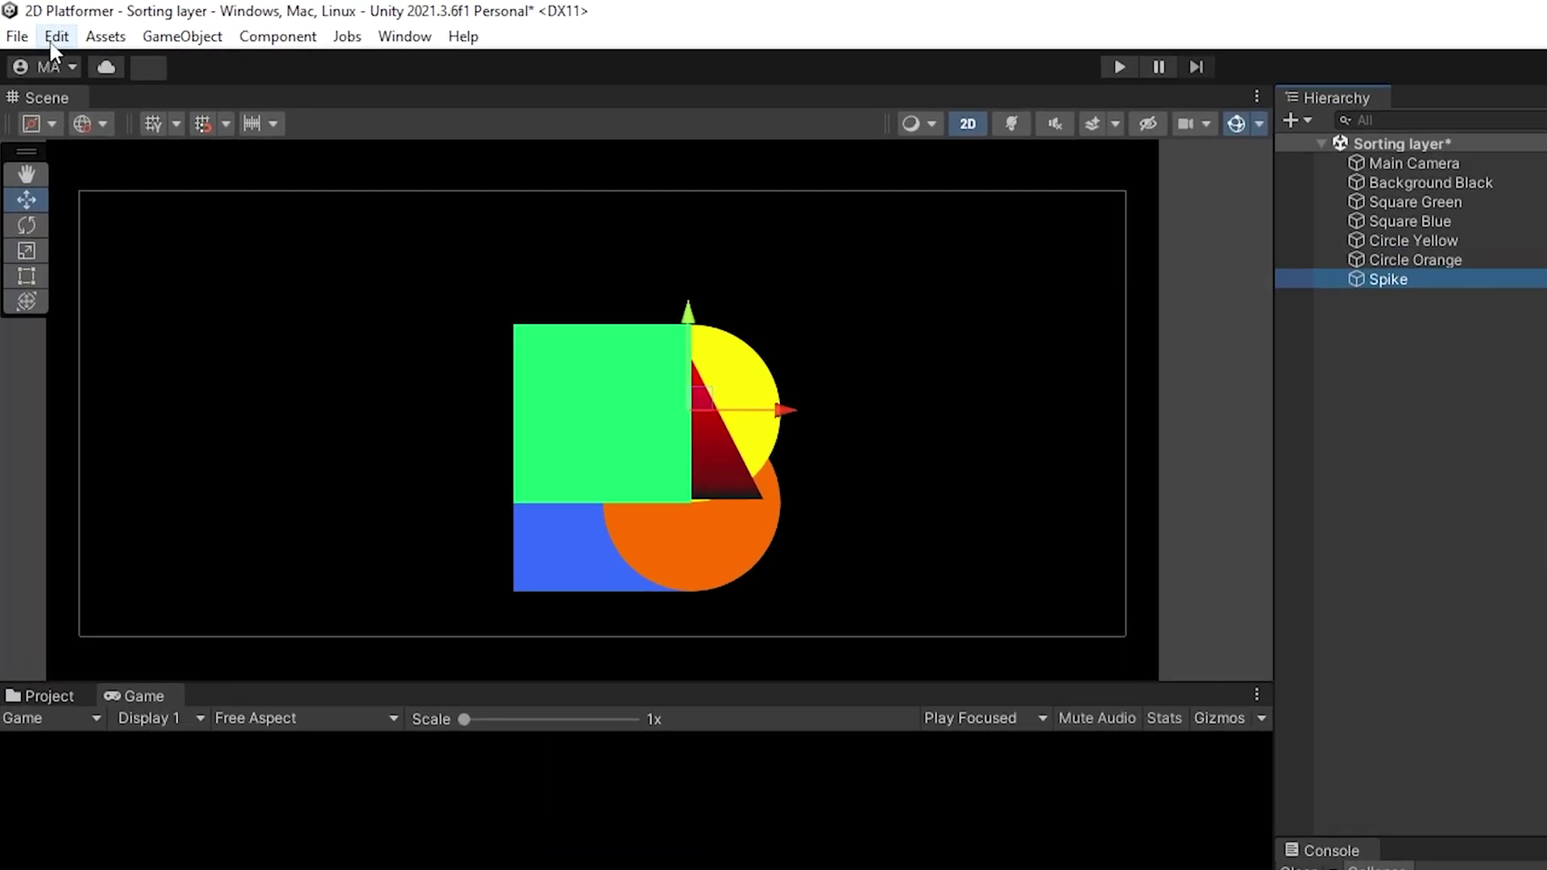
pyautogui.click(37, 27)
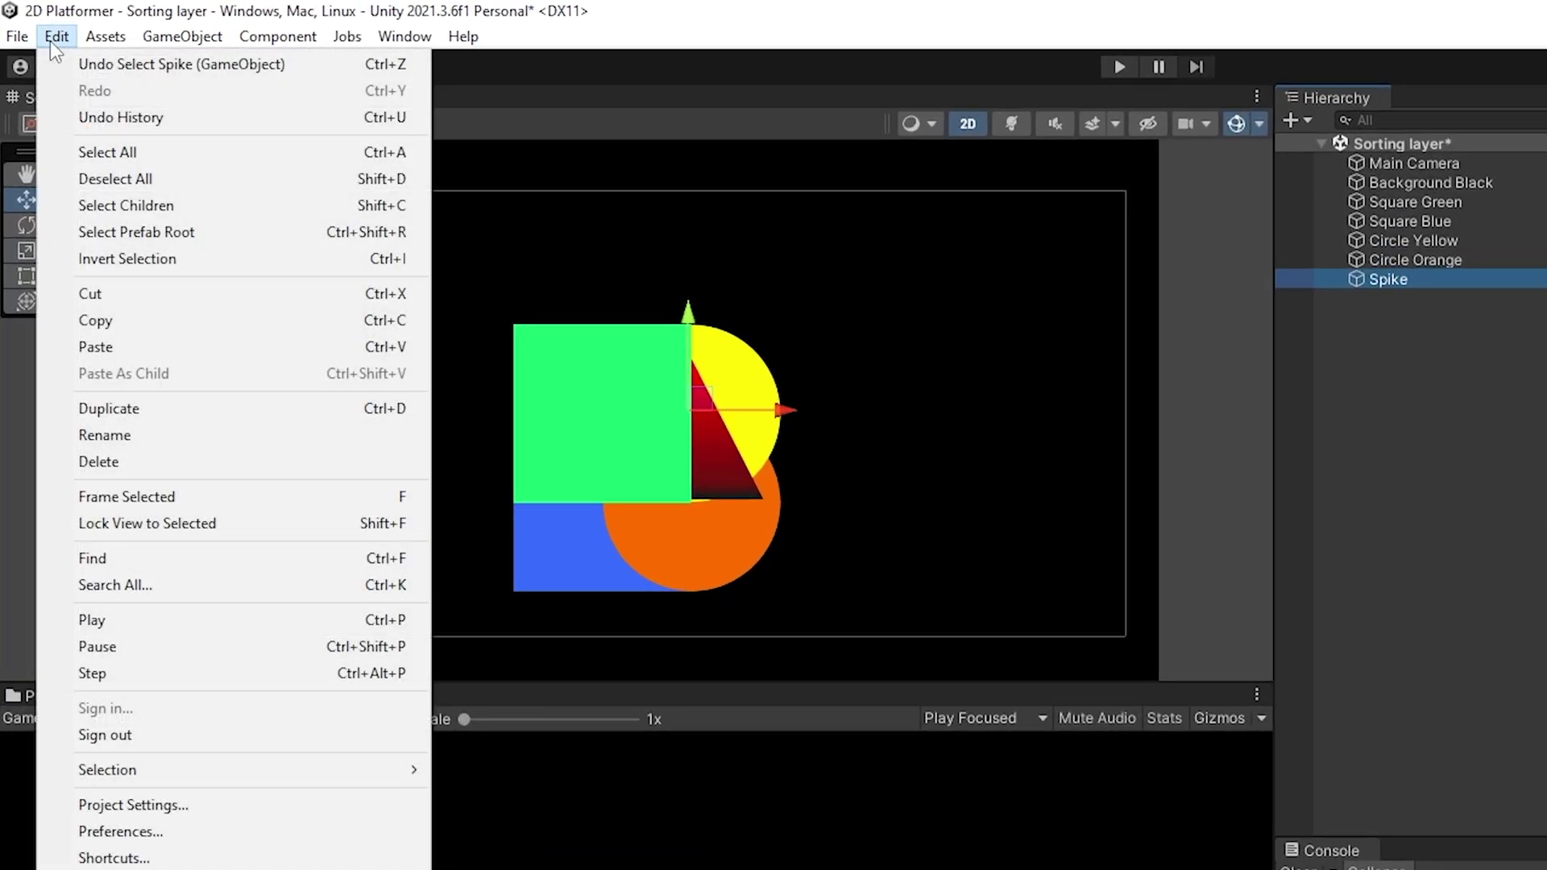
pyautogui.click(133, 805)
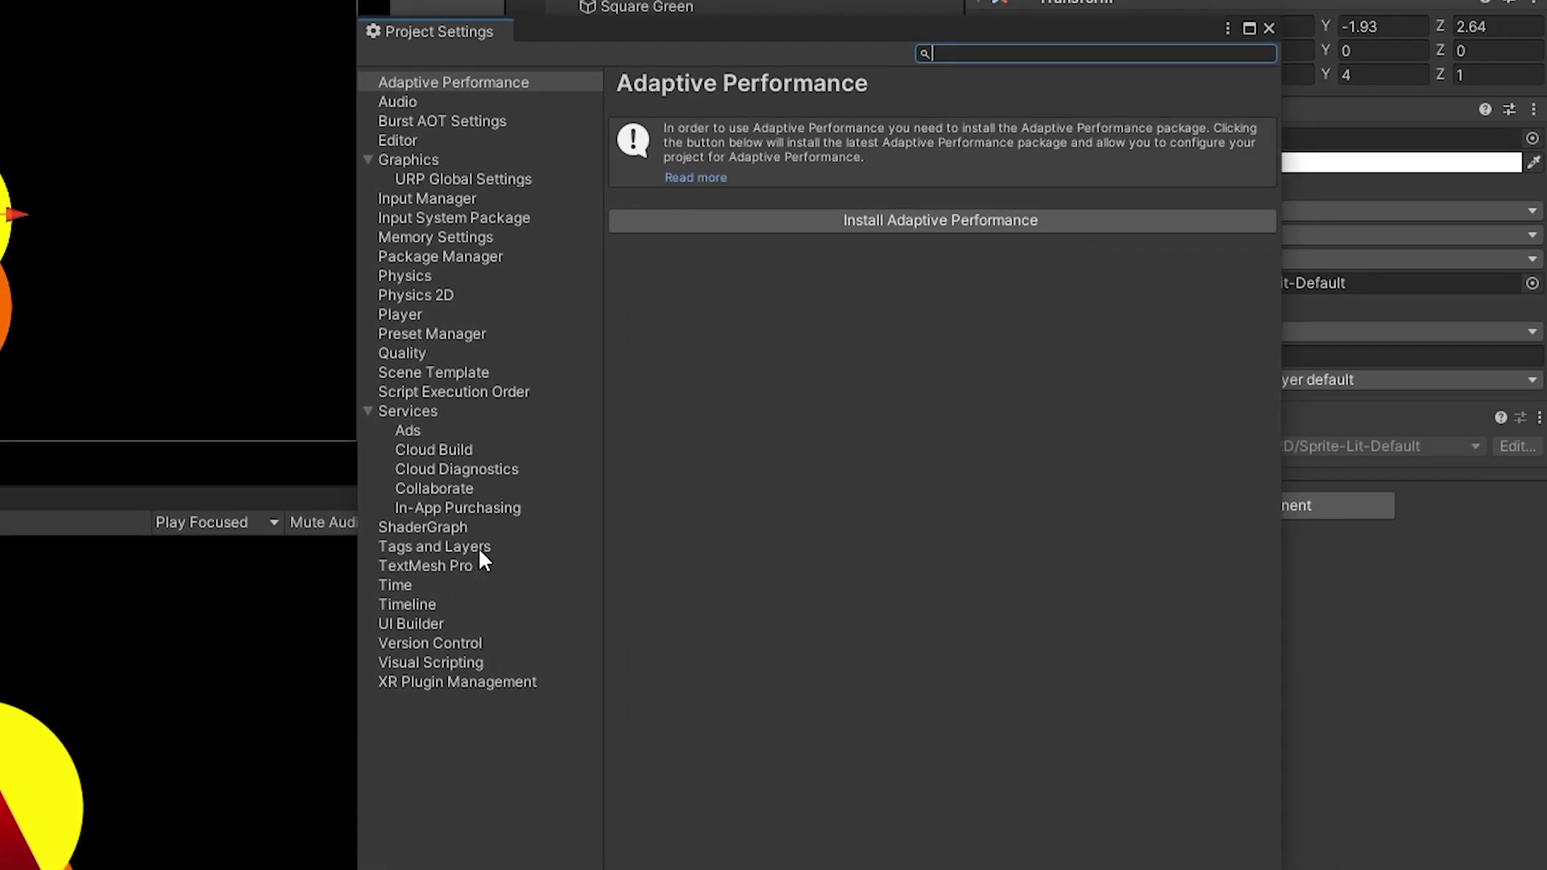
pyautogui.click(481, 547)
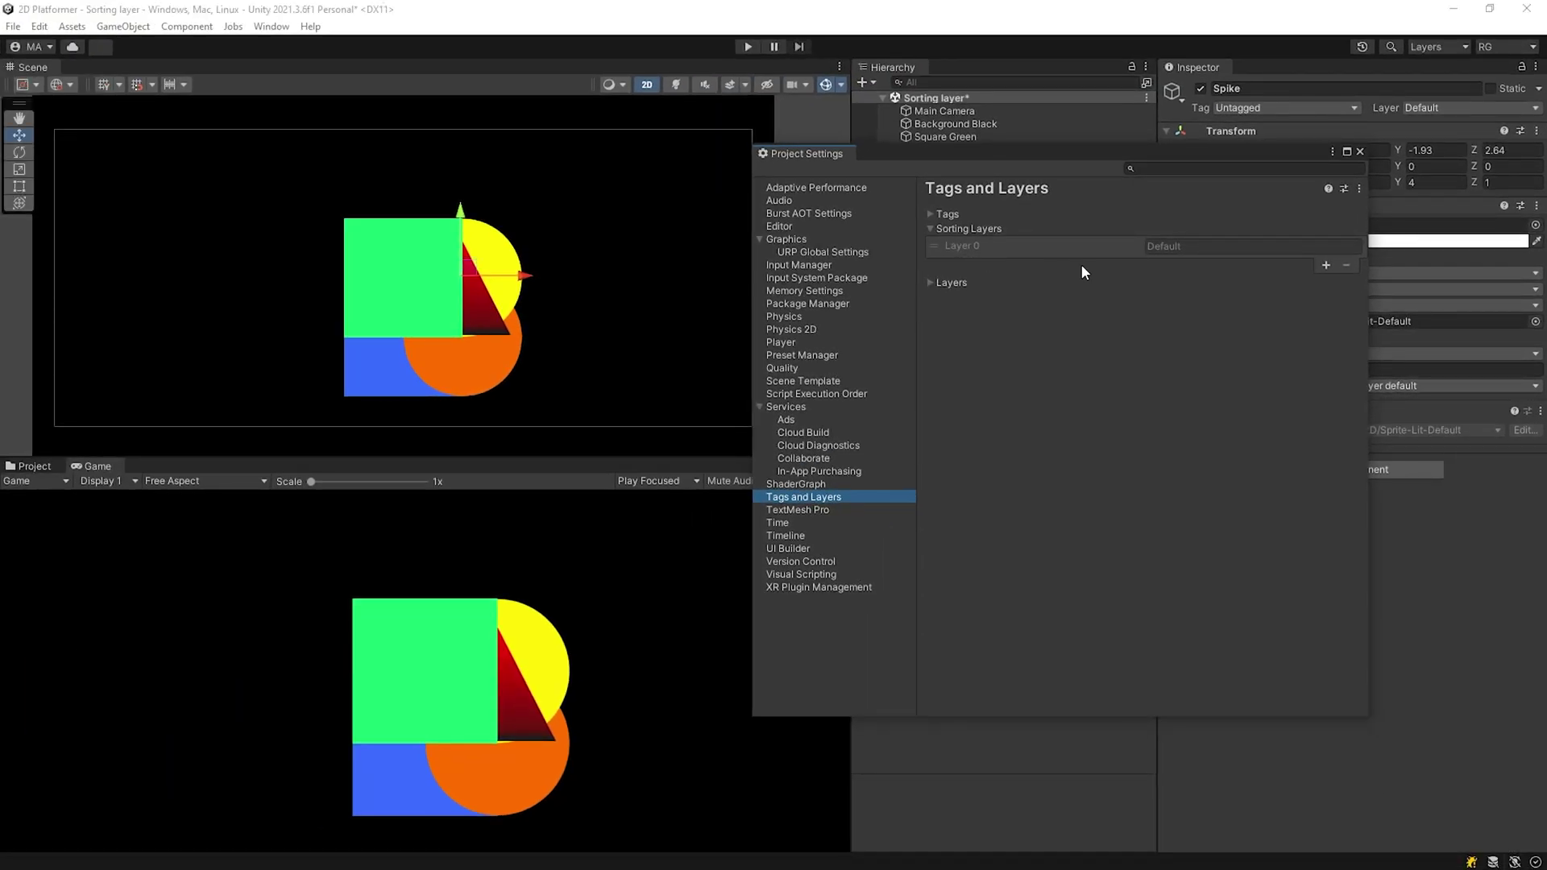
# Step: Close Project Settings and reopen Tags & Layers through the Spike's Add Sorting Layer option
pyautogui.click(1359, 152)
pyautogui.click(960, 211)
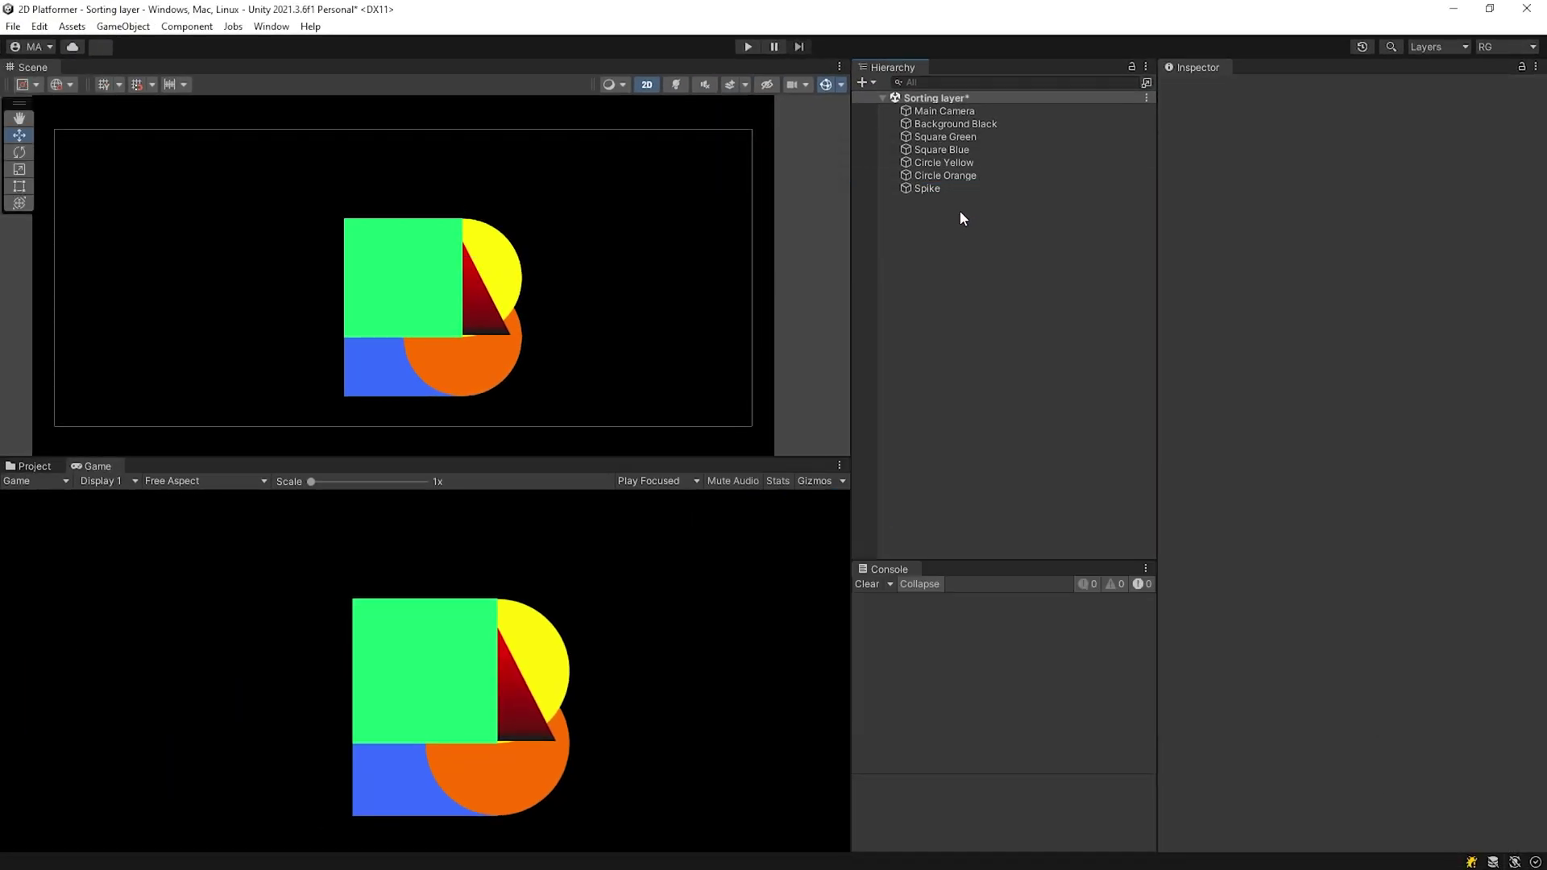
pyautogui.click(946, 187)
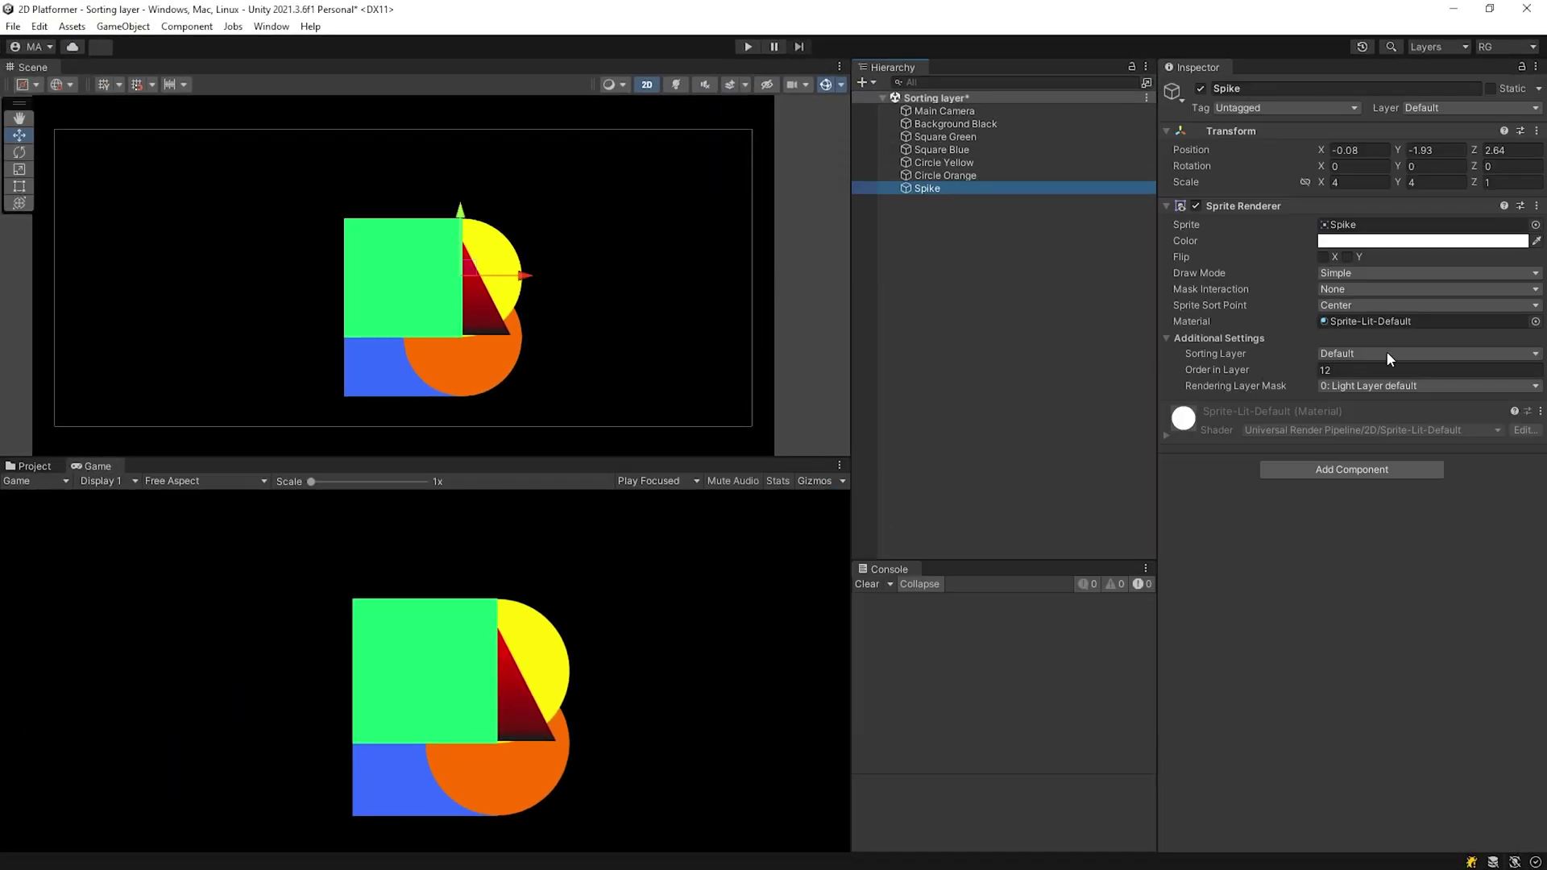
pyautogui.click(1386, 353)
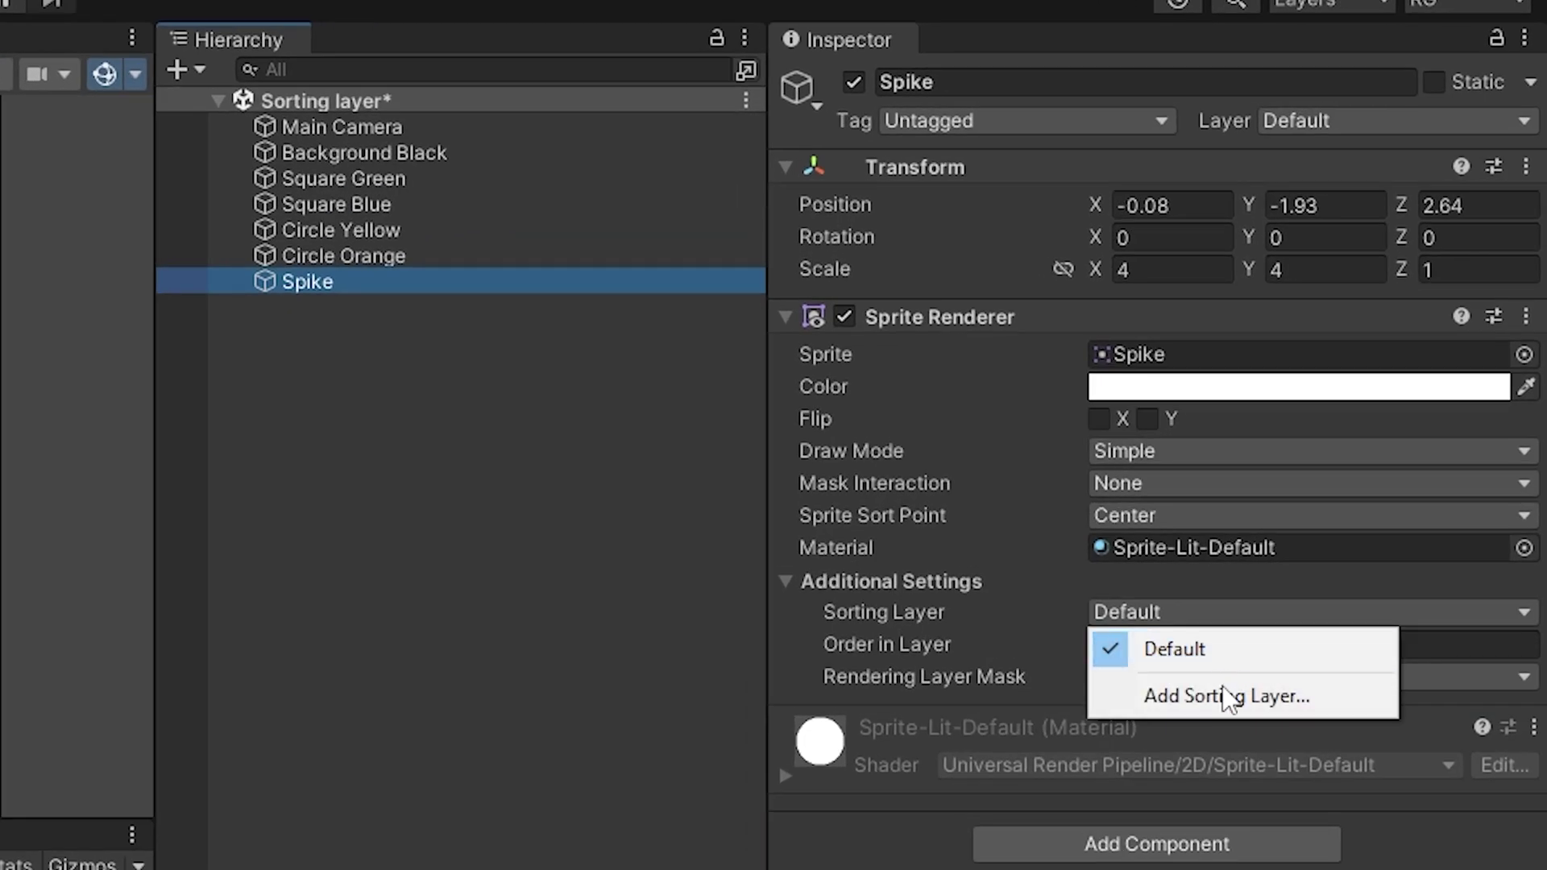
pyautogui.click(1226, 696)
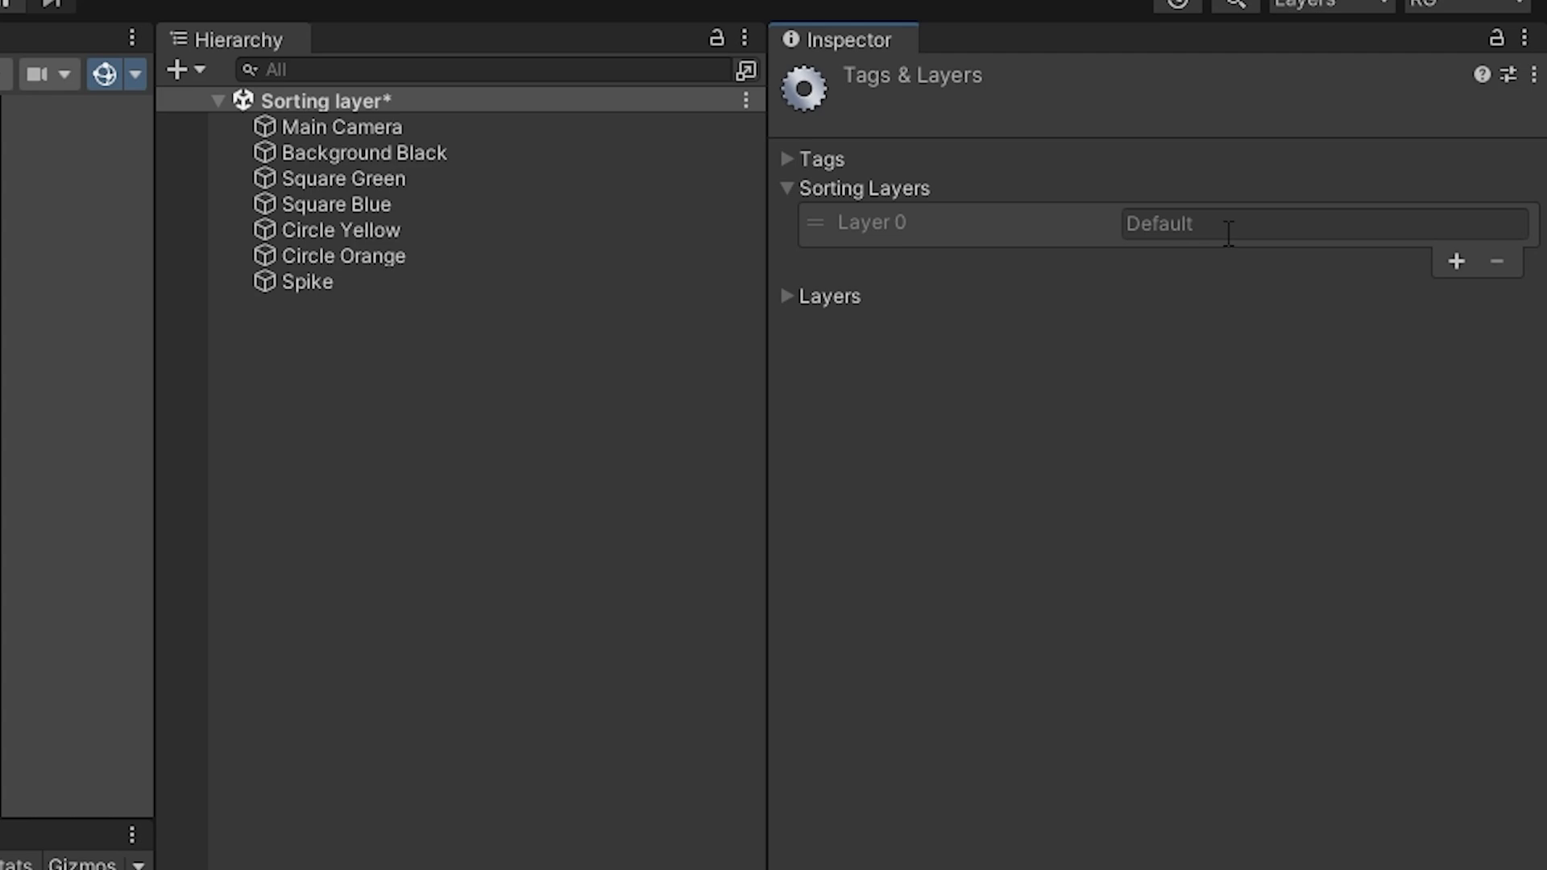
# Step: Add two sorting layers named Background and Square
pyautogui.click(1456, 261)
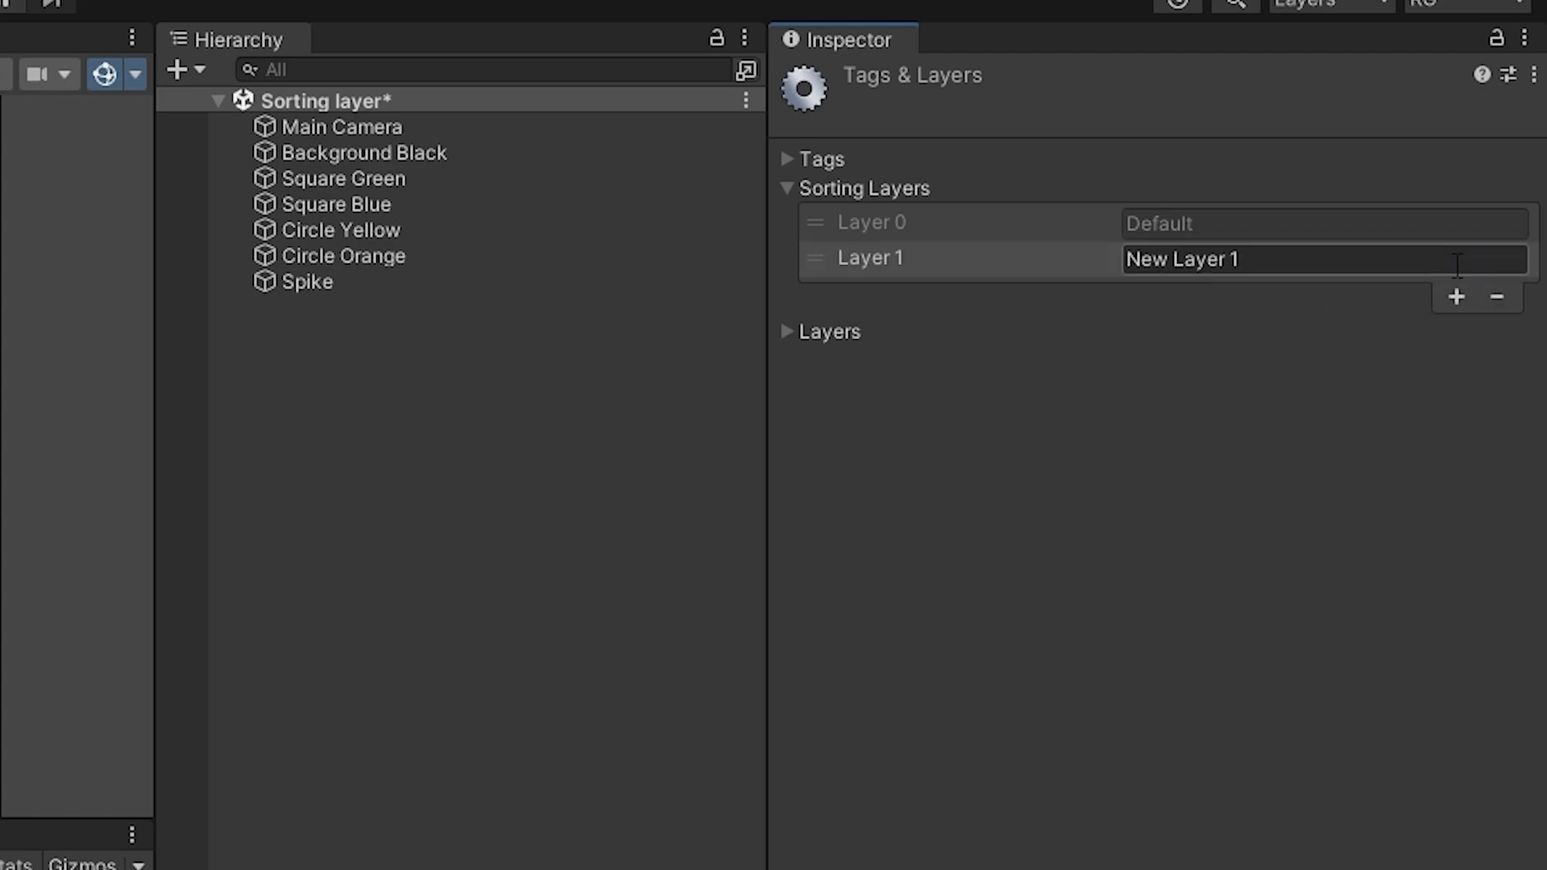
pyautogui.click(1284, 254)
pyautogui.write('Background')
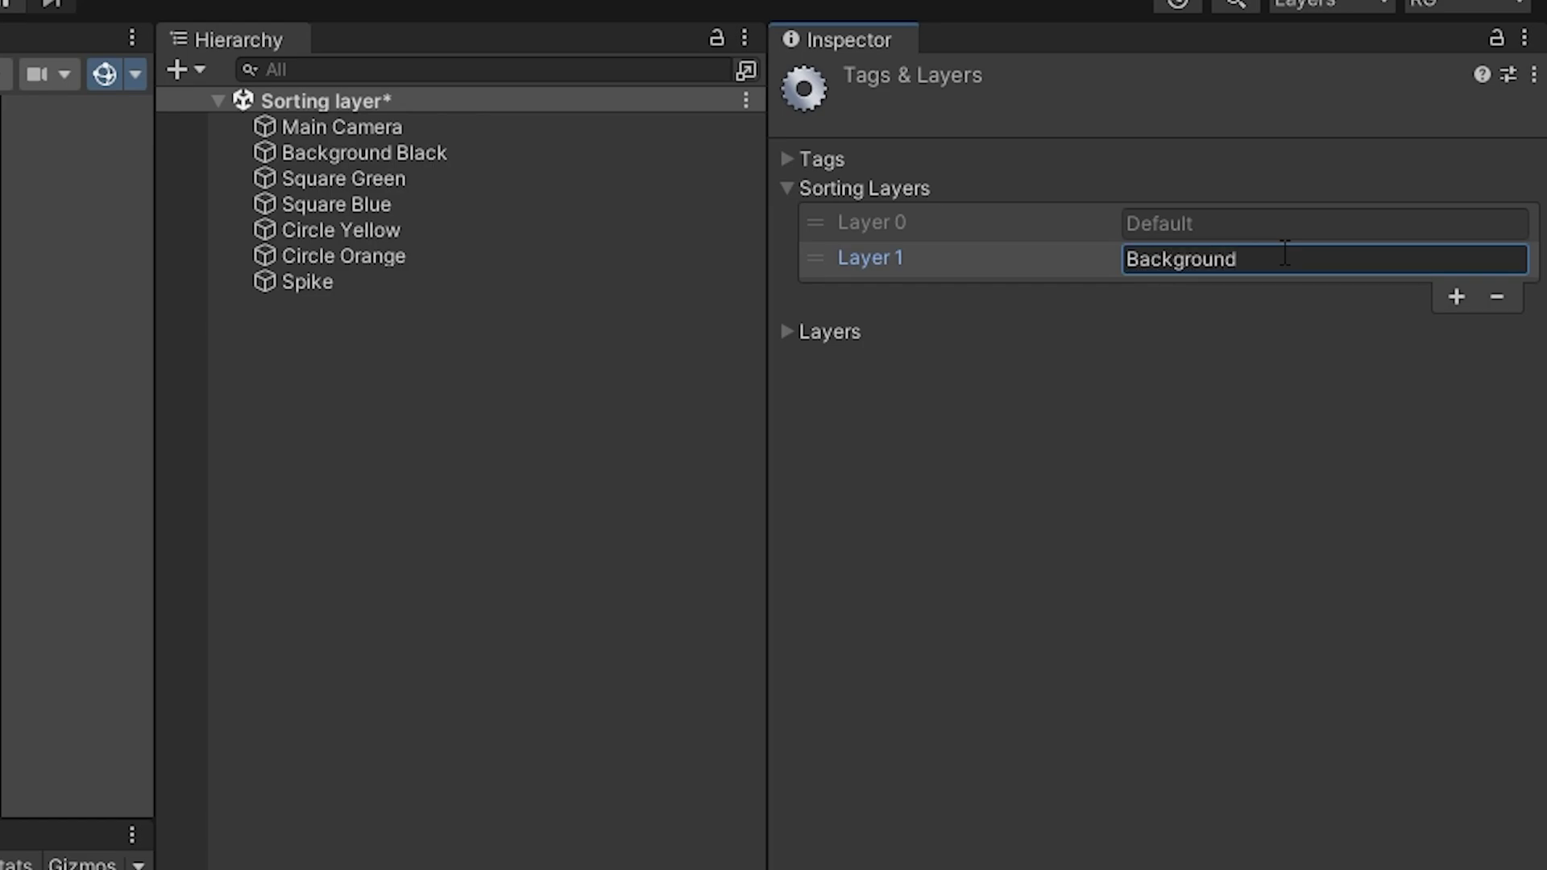
pyautogui.press('Return')
pyautogui.click(1457, 298)
pyautogui.click(1409, 292)
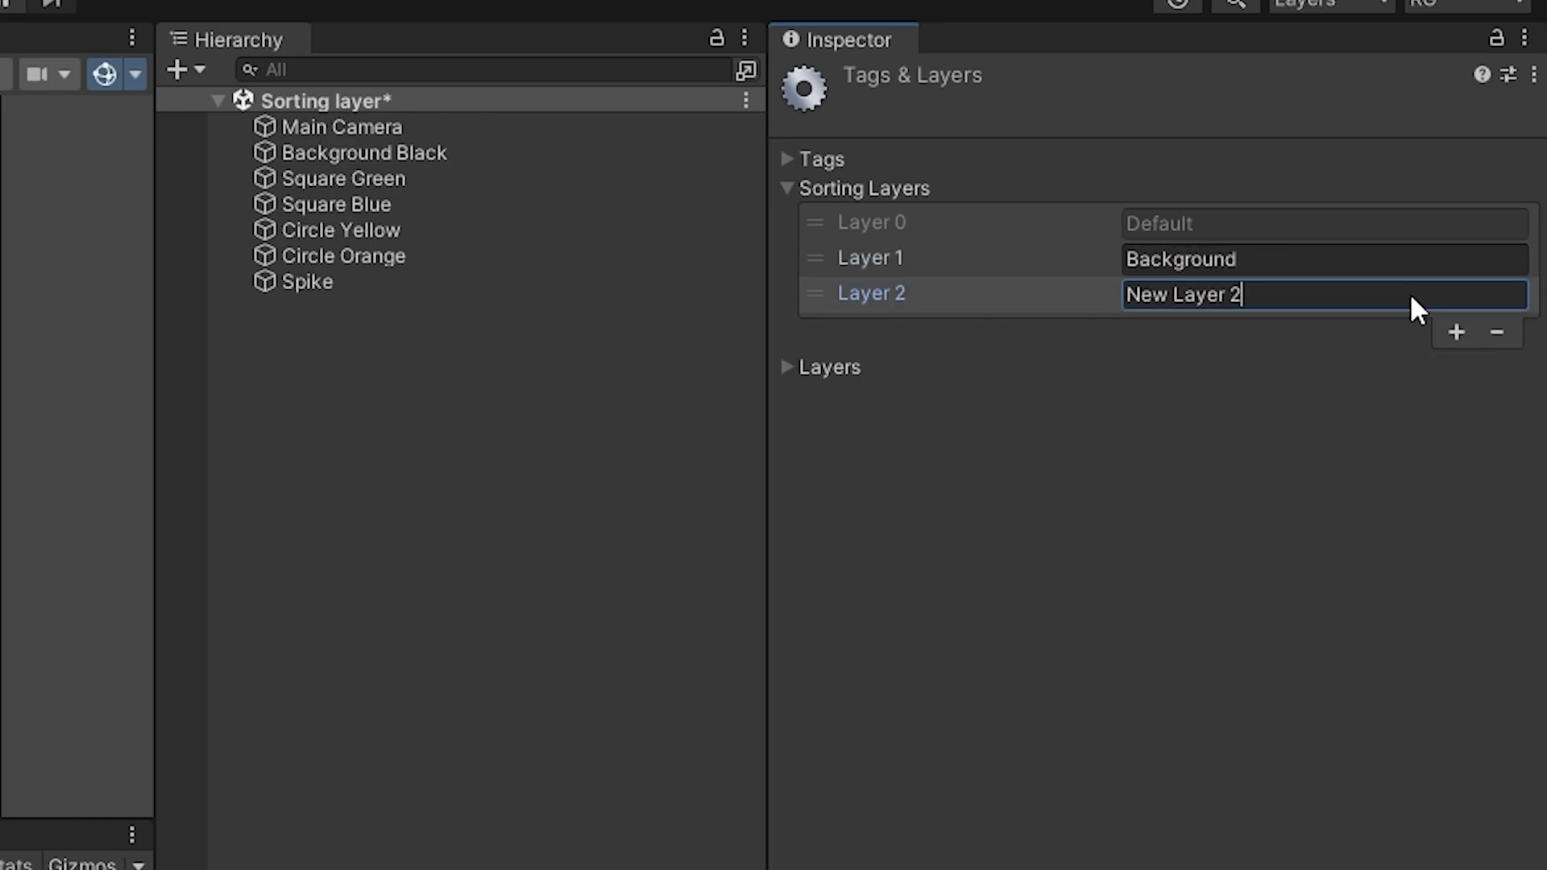
pyautogui.write('Square')
# Step: Add two more sorting layers named Circle and Spike and commit the names
pyautogui.click(1456, 332)
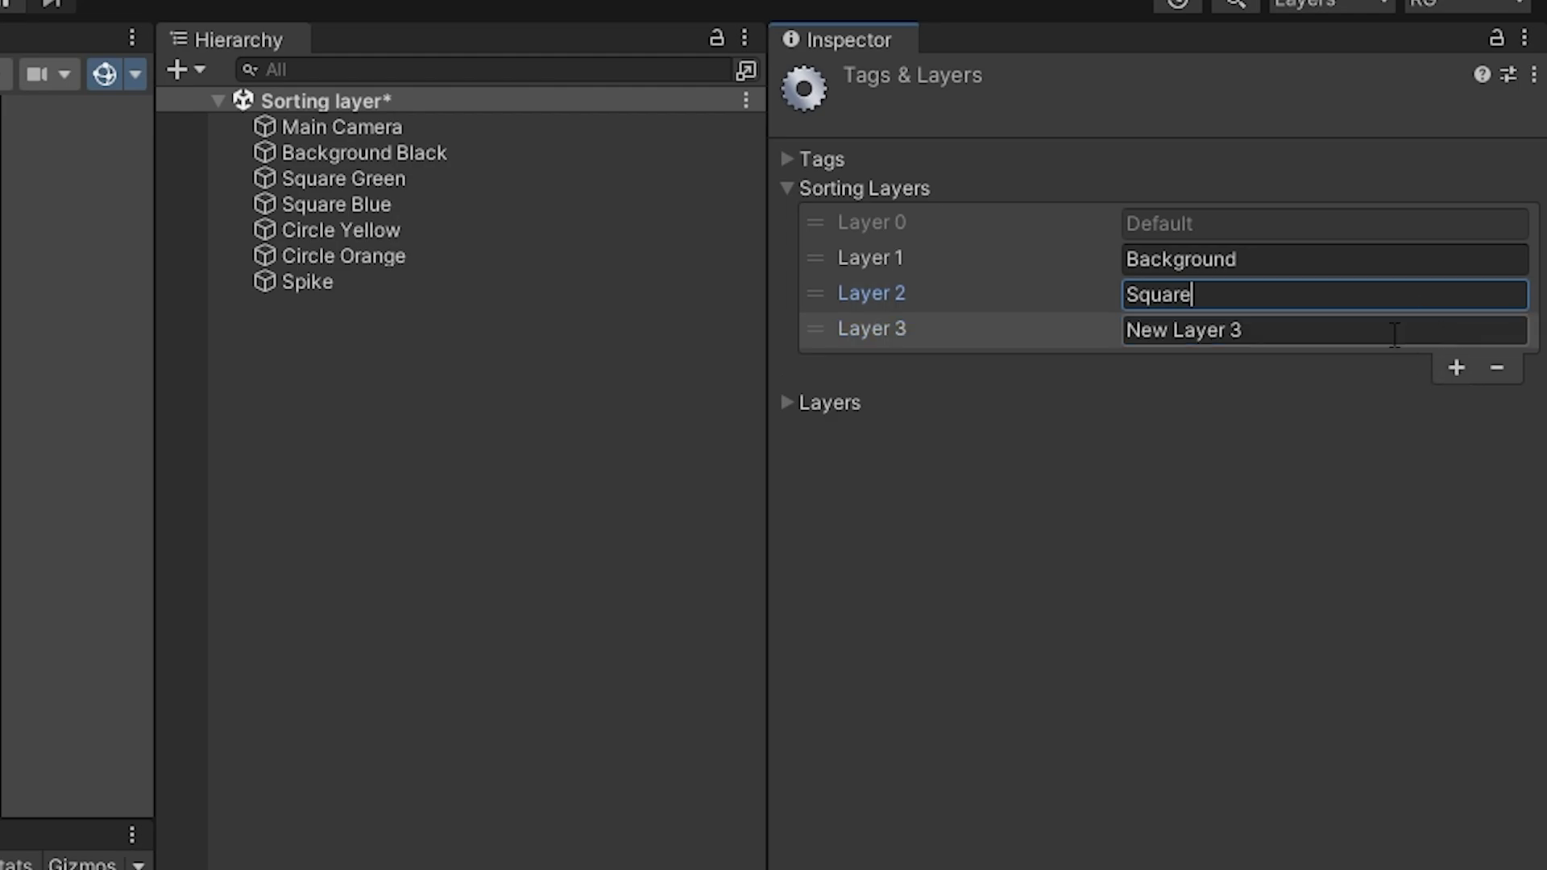
pyautogui.click(1381, 331)
pyautogui.write('Circle')
pyautogui.press('Return')
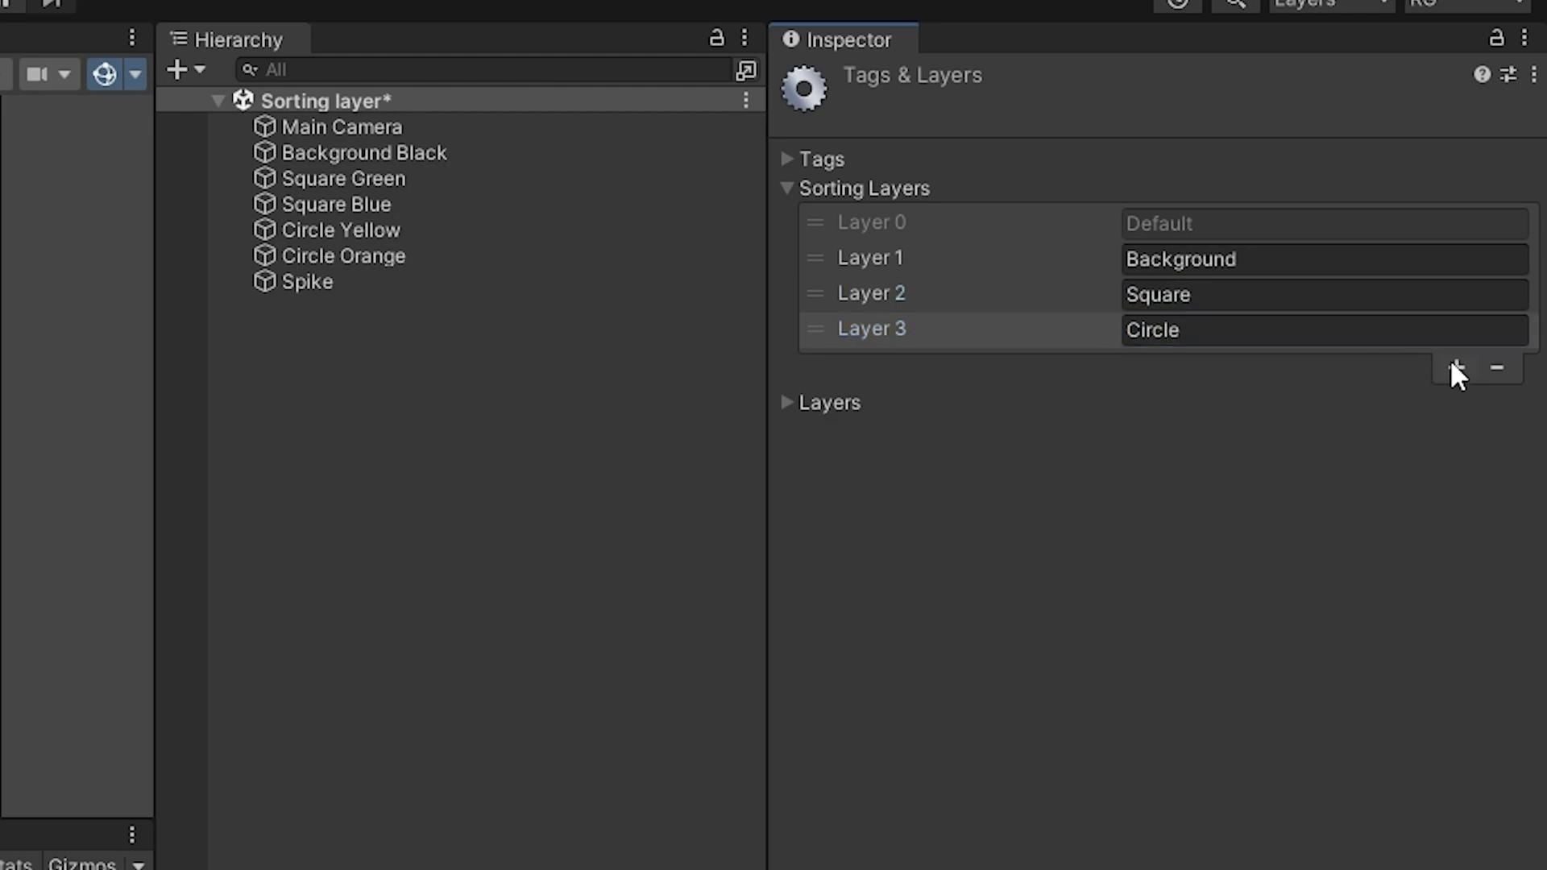
pyautogui.click(1456, 367)
pyautogui.click(1422, 365)
pyautogui.write('Spike')
pyautogui.click(1390, 523)
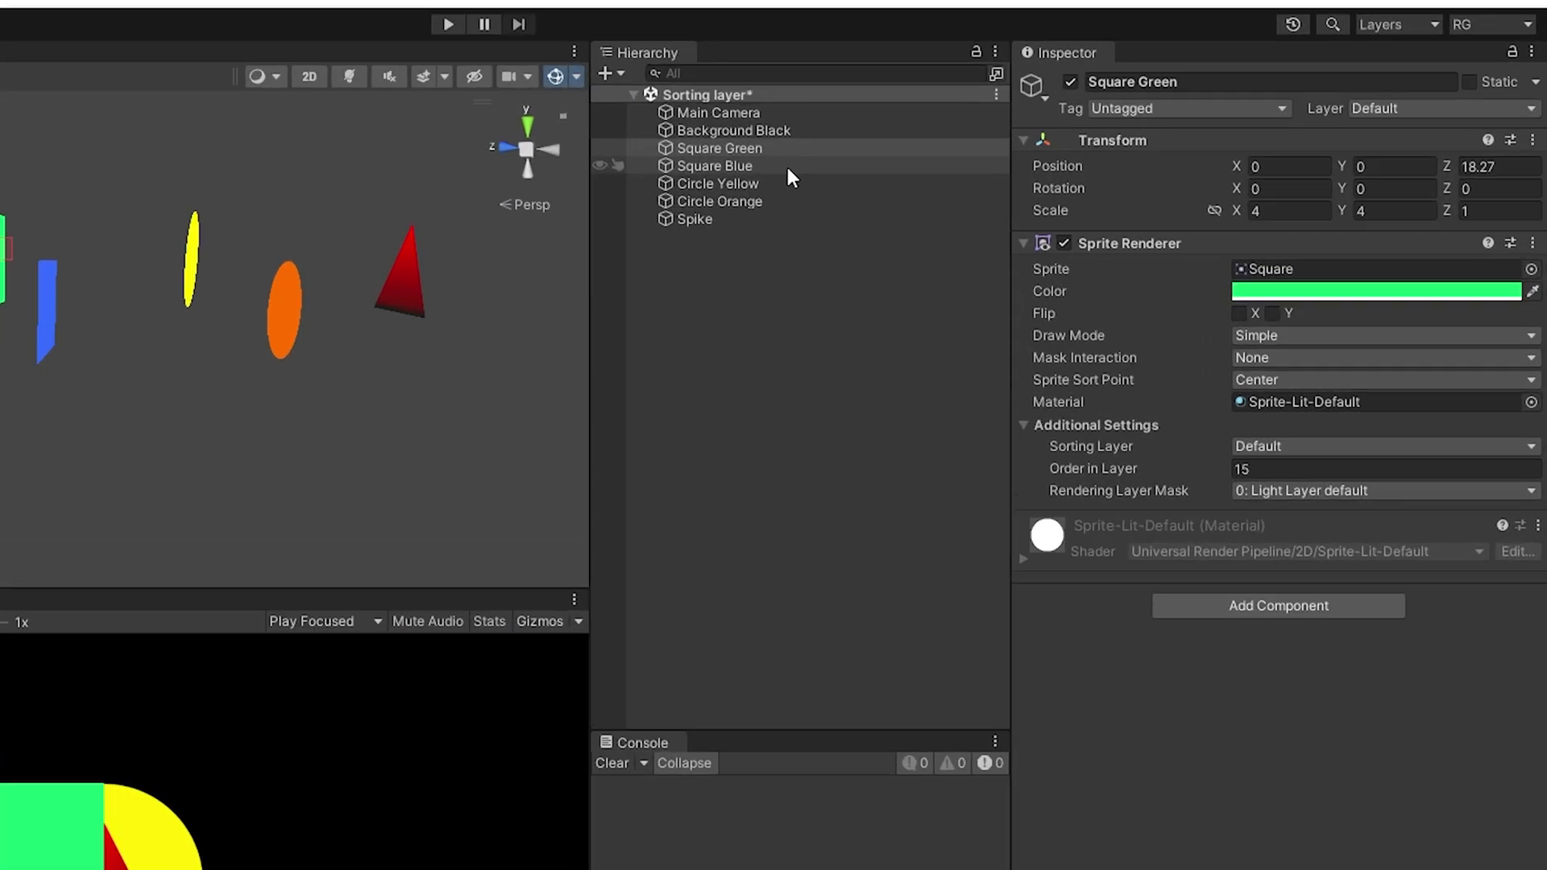
# Step: Put both squares on the Square sorting layer and both circles on the Circle layer
pyautogui.keyDown('ctrl'); pyautogui.click(994, 151); pyautogui.keyUp('ctrl')
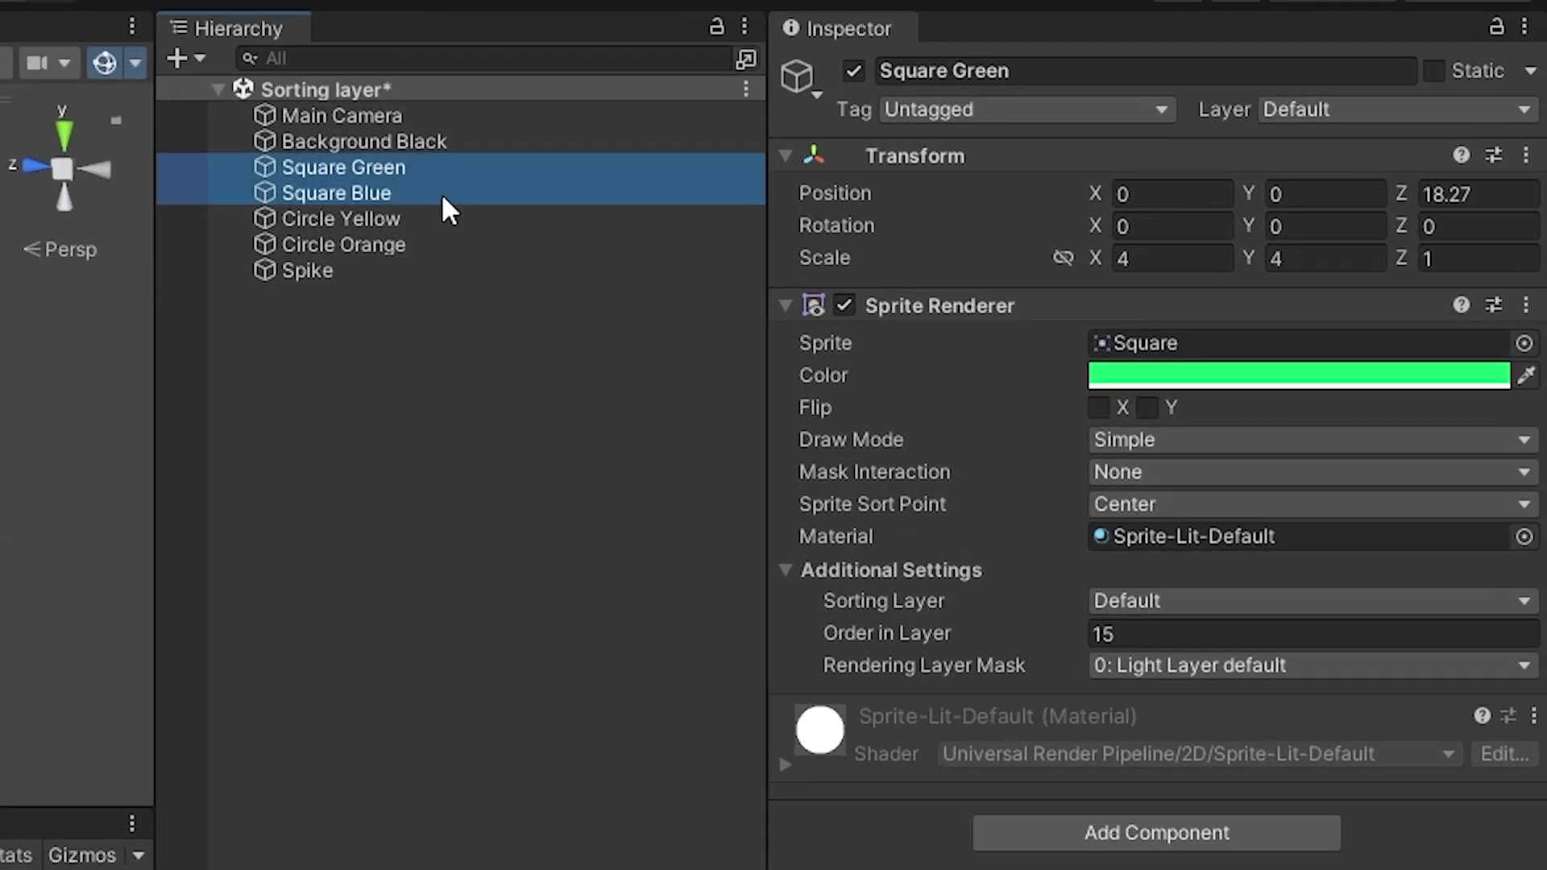
pyautogui.click(1181, 606)
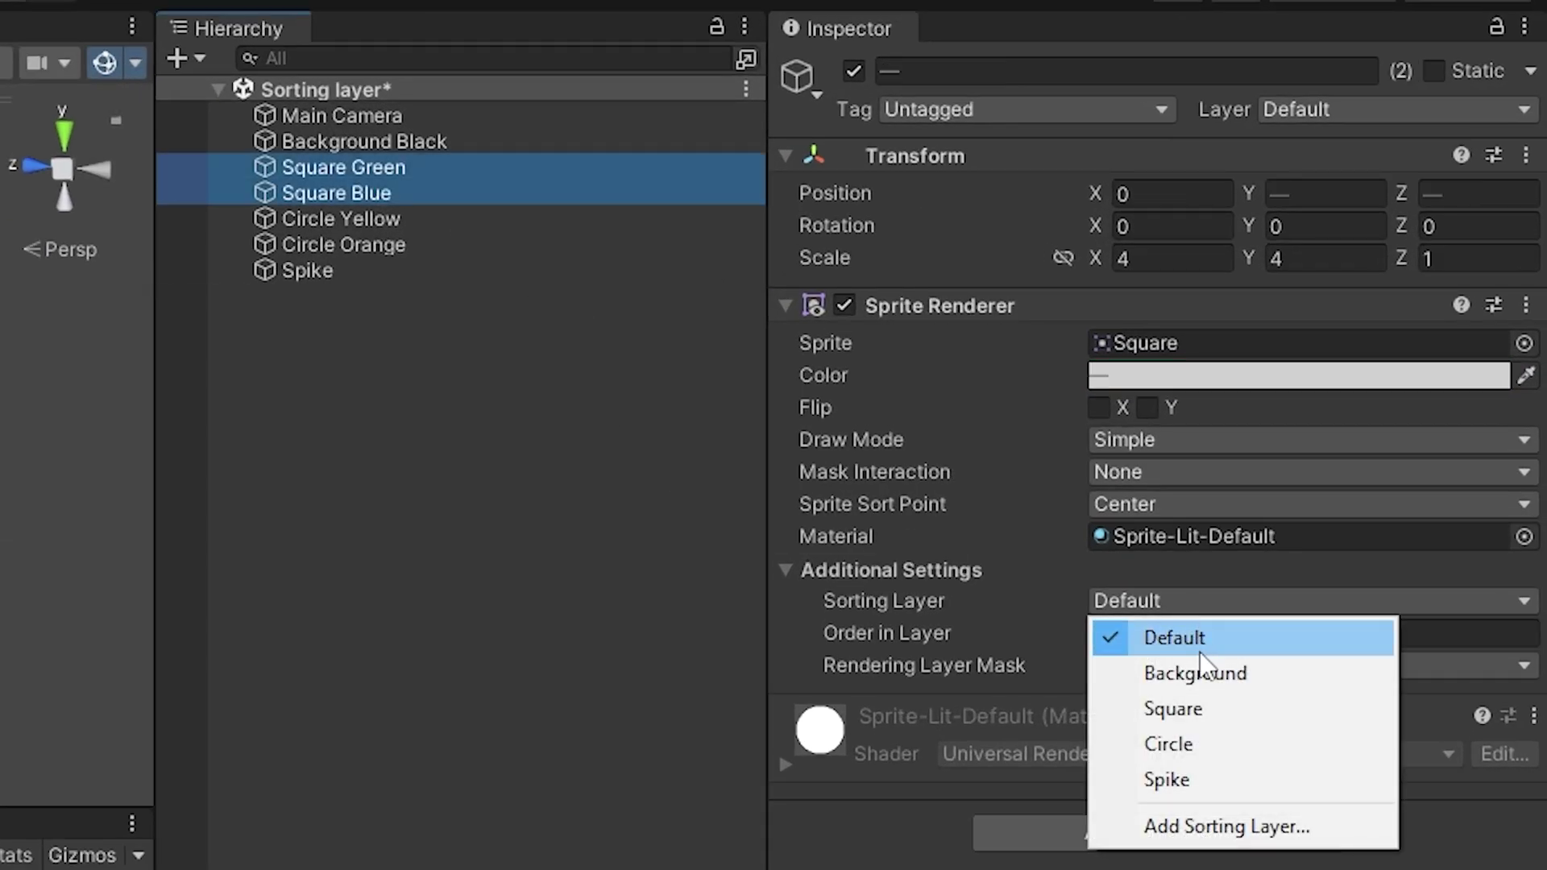
pyautogui.click(1192, 702)
pyautogui.click(412, 219)
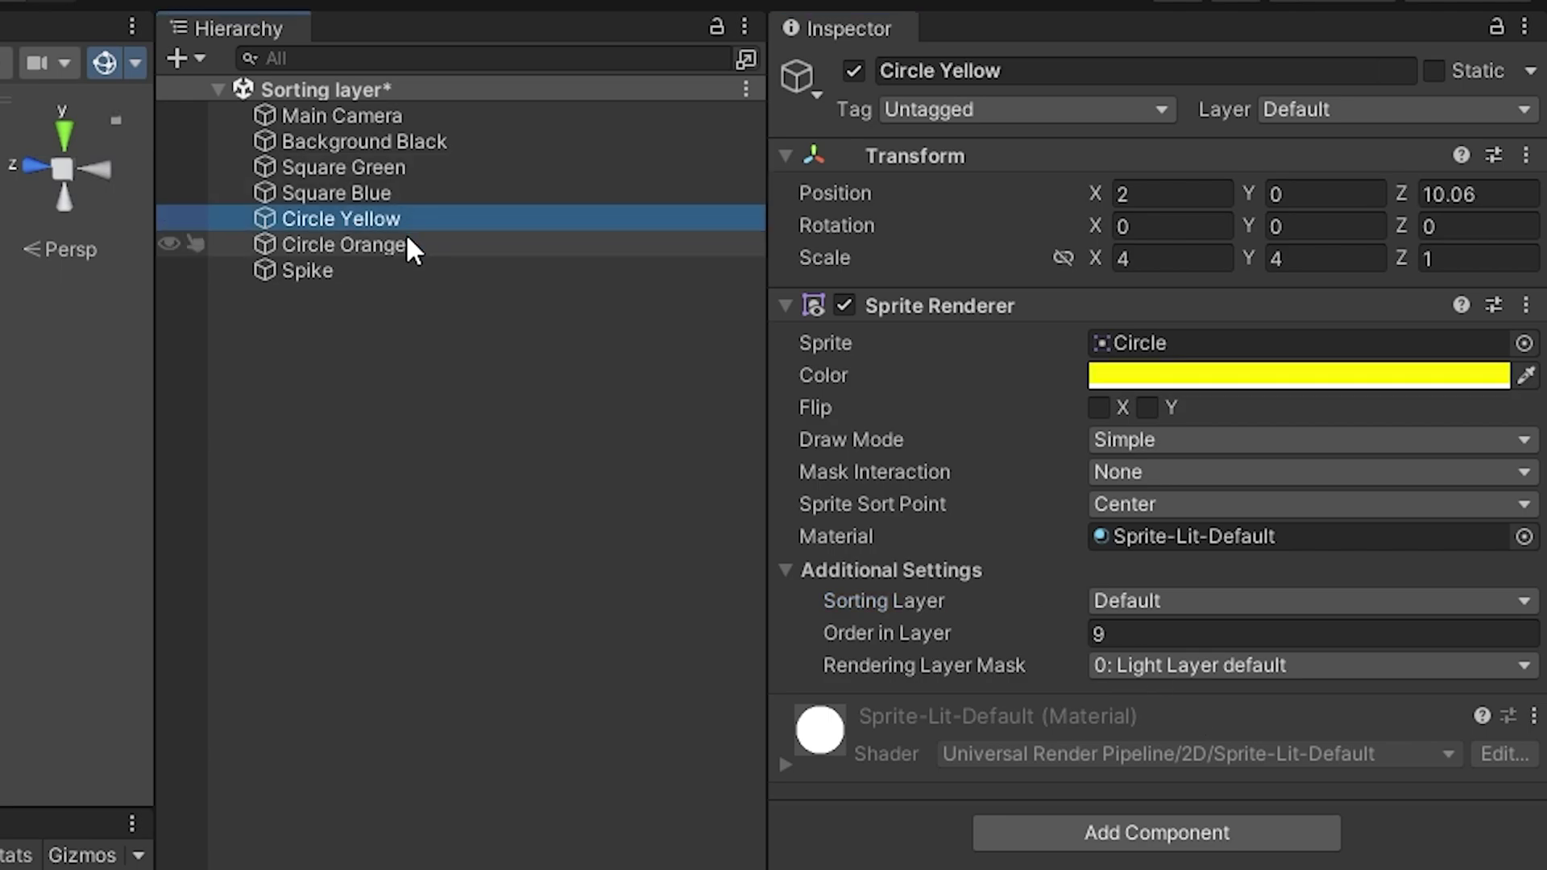
pyautogui.keyDown('ctrl'); pyautogui.click(406, 244); pyautogui.keyUp('ctrl')
pyautogui.click(1199, 602)
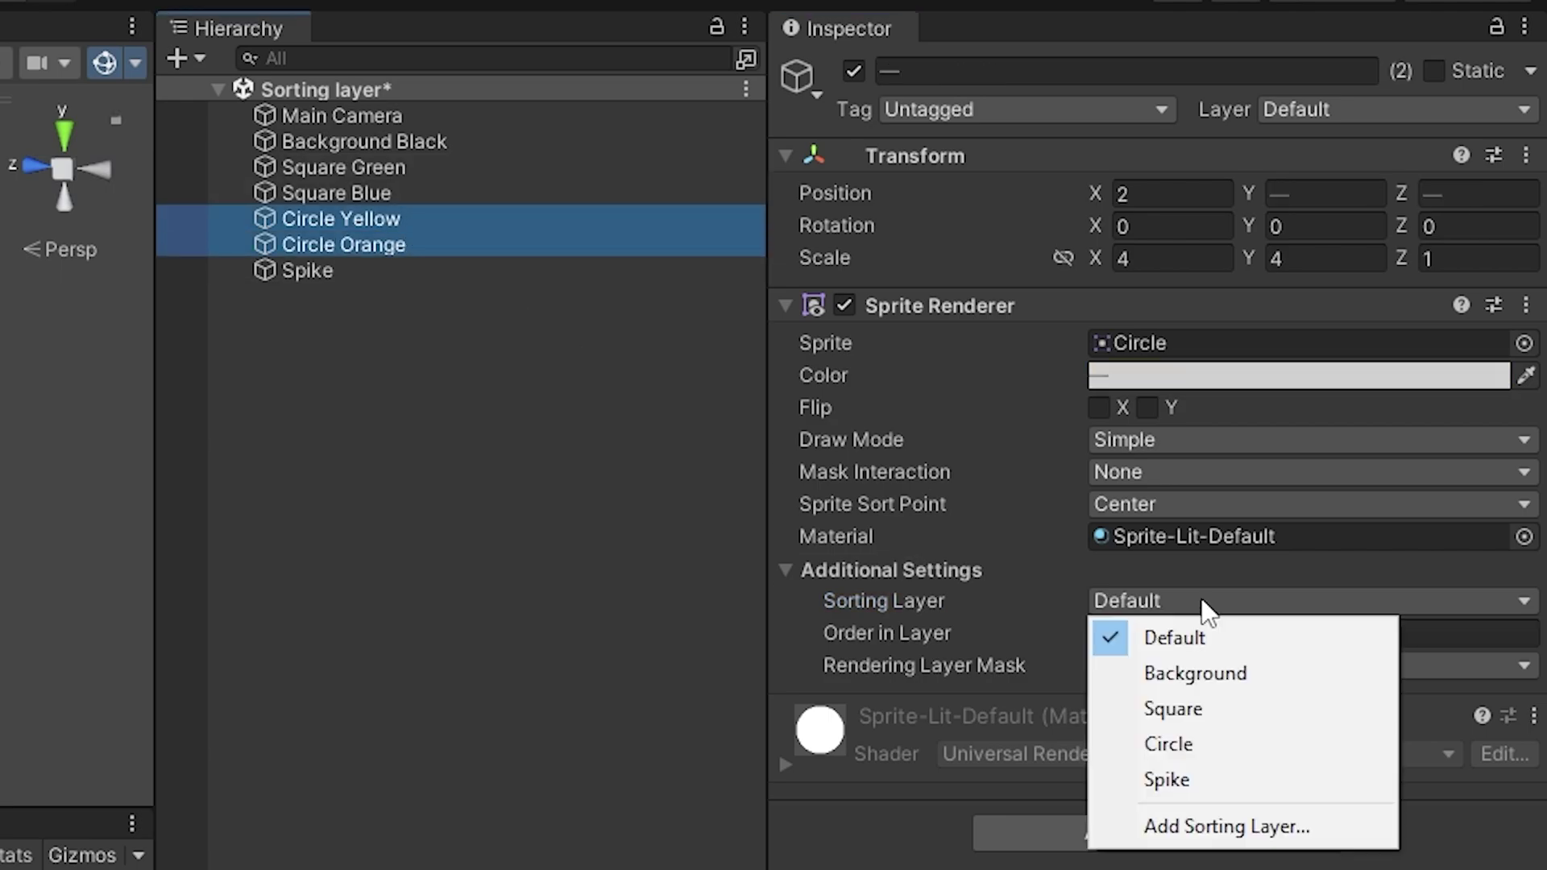
pyautogui.click(1206, 739)
# Step: Assign Spike to the Spike sorting layer and Background Black to the Background layer
pyautogui.click(355, 271)
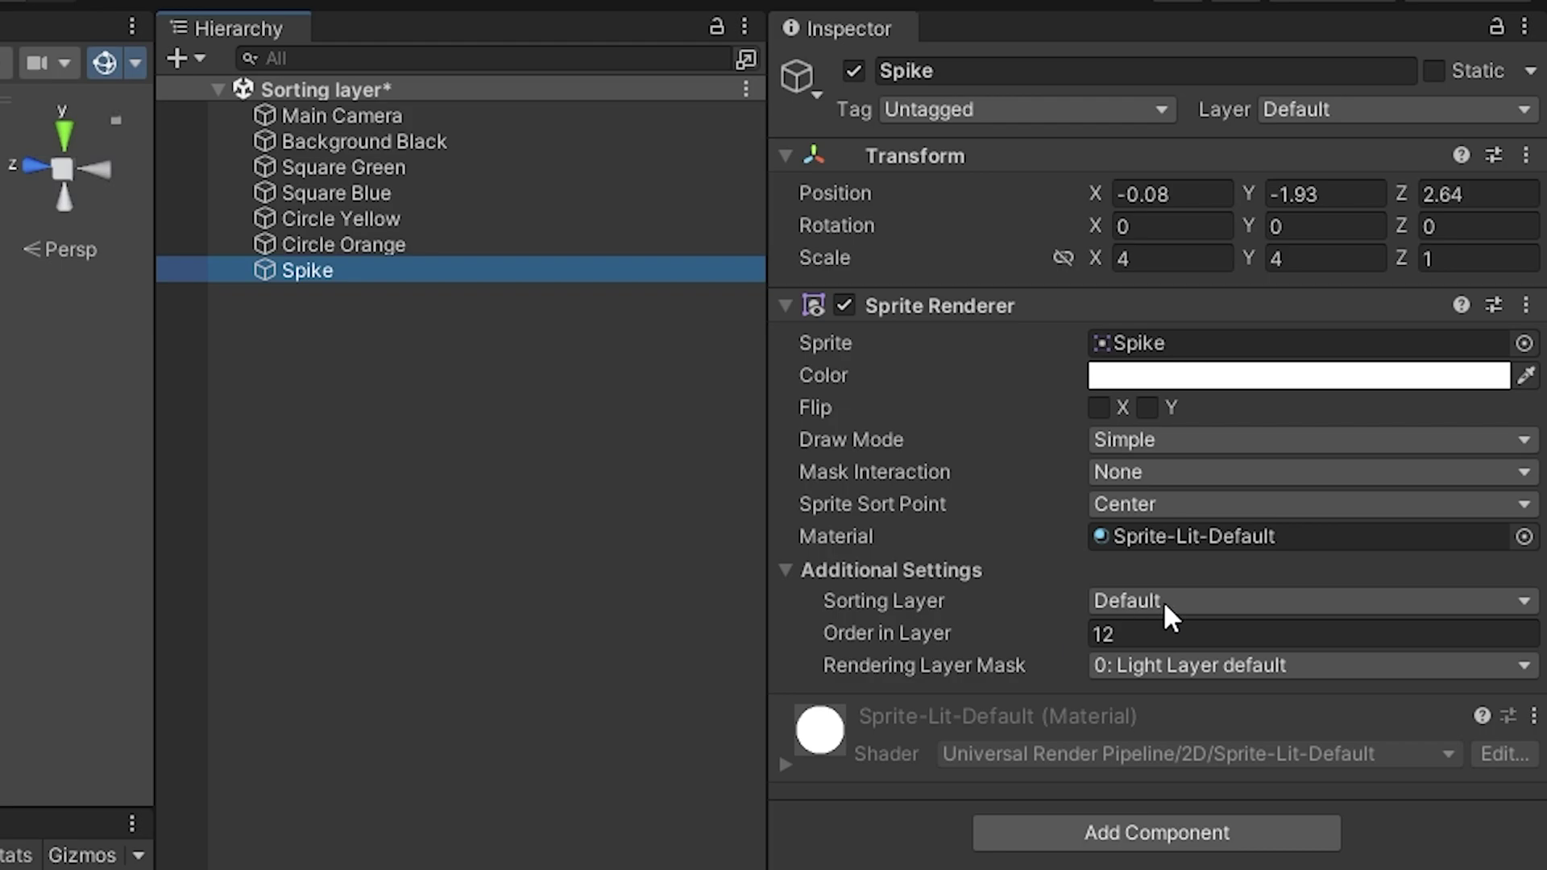
pyautogui.click(1170, 604)
pyautogui.click(1184, 780)
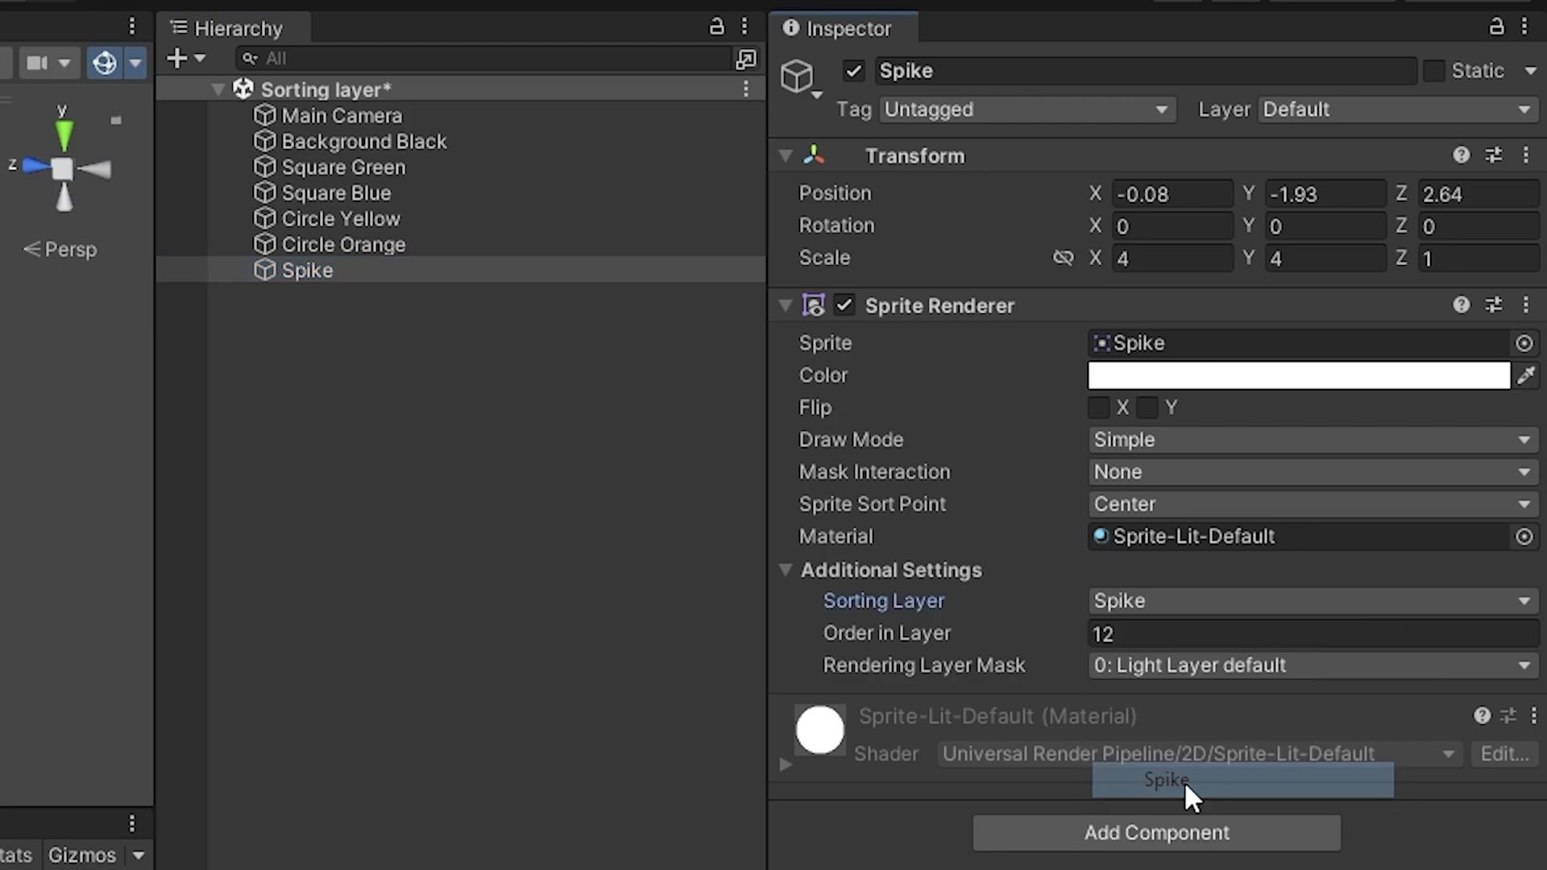
pyautogui.click(431, 147)
pyautogui.click(1133, 600)
pyautogui.click(1172, 671)
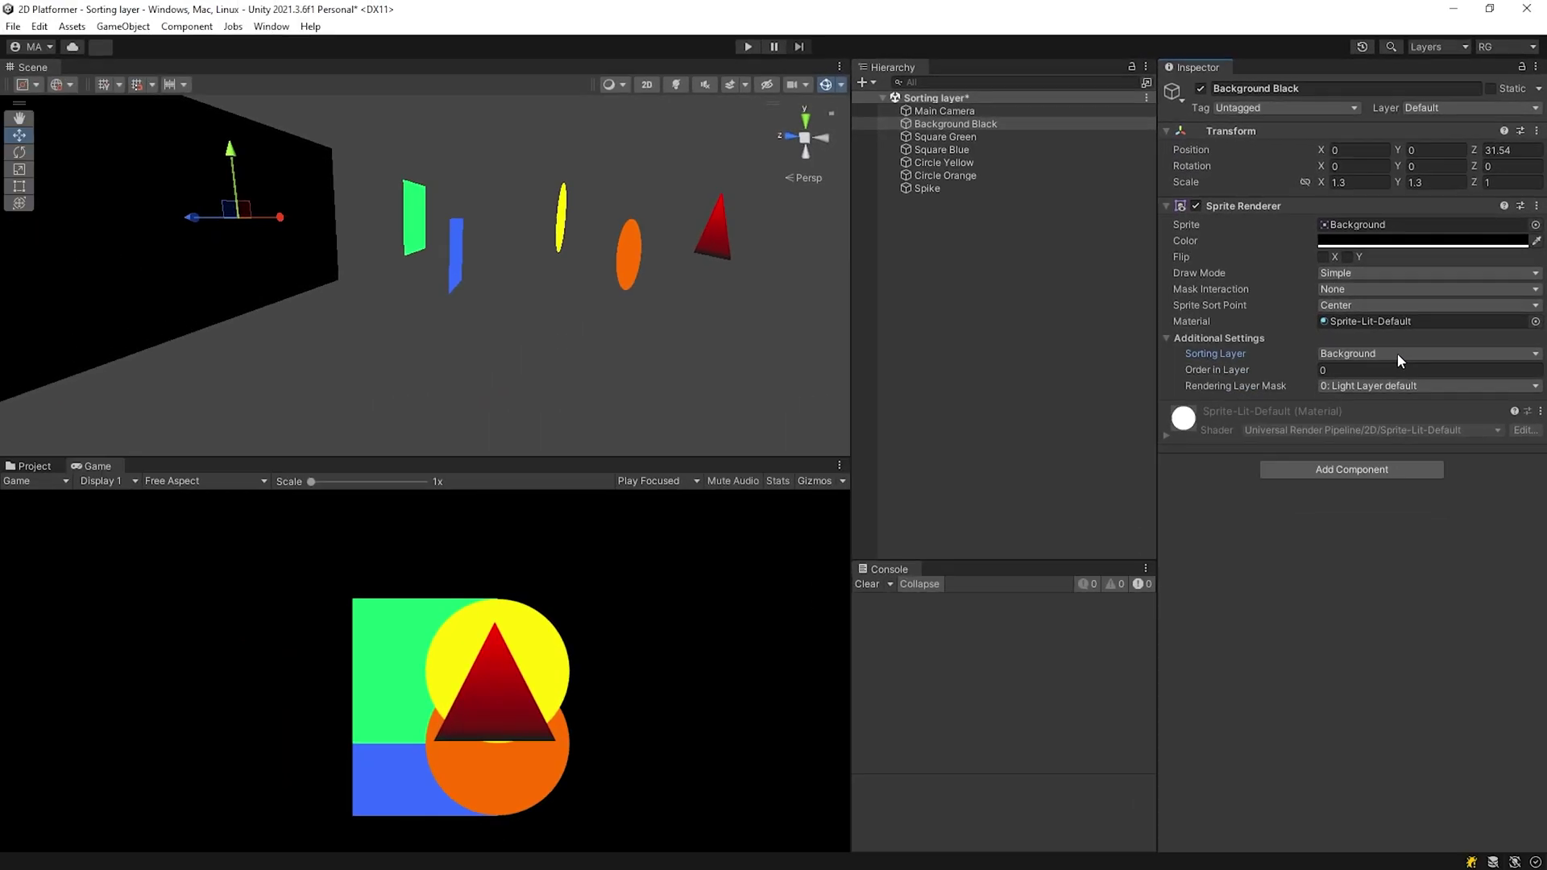
pyautogui.click(1247, 600)
pyautogui.click(1205, 829)
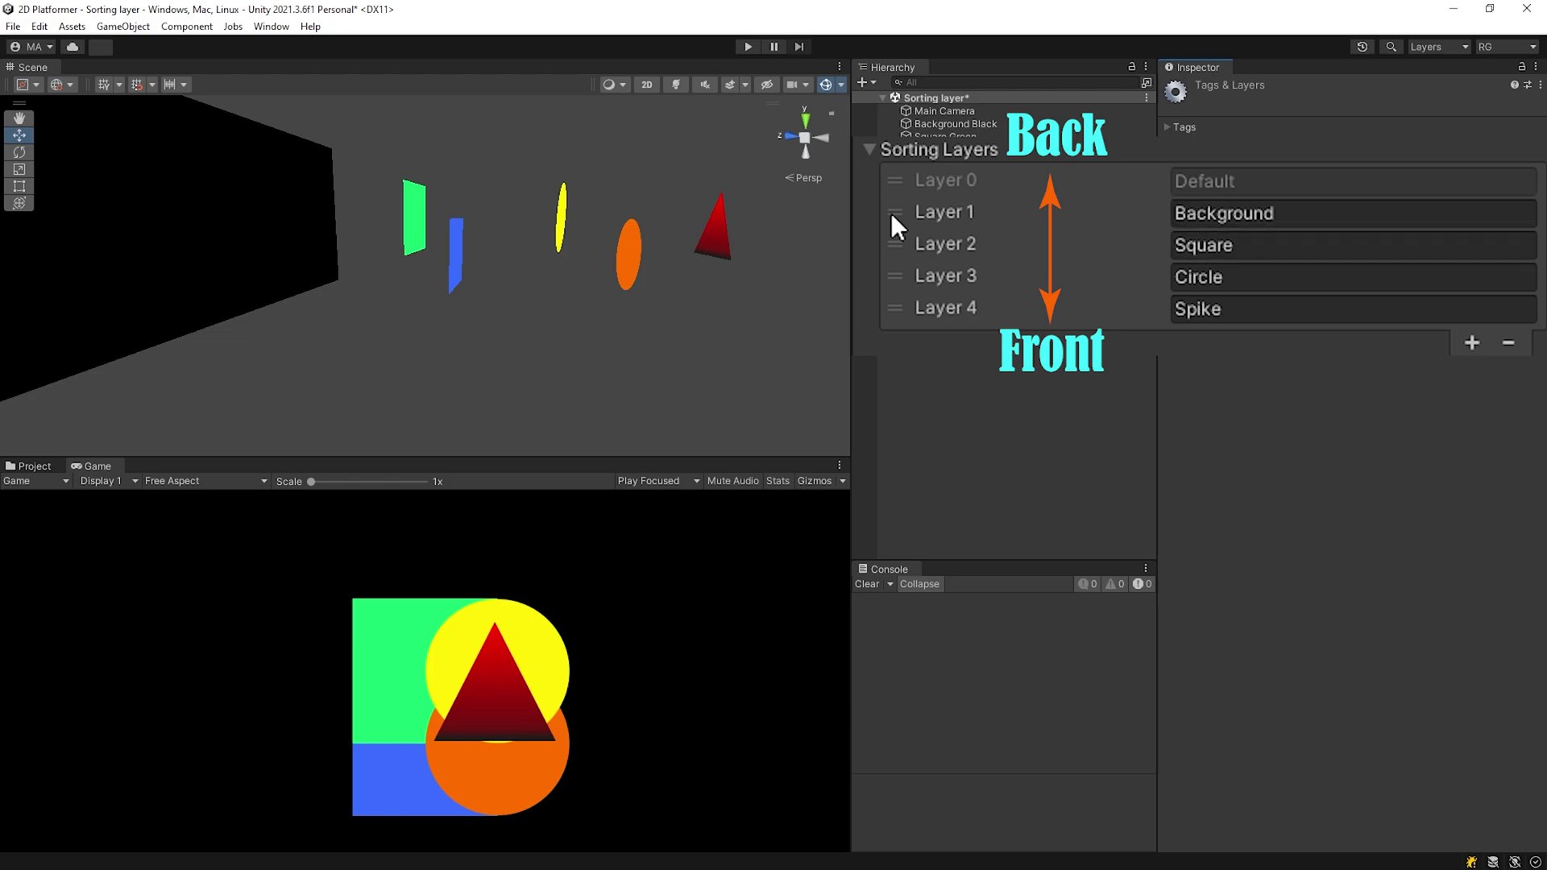
# Step: Reorder the sorting layers to Background, Default, Circle, Square, Spike
pyautogui.moveTo(891, 211); pyautogui.dragTo(898, 310)
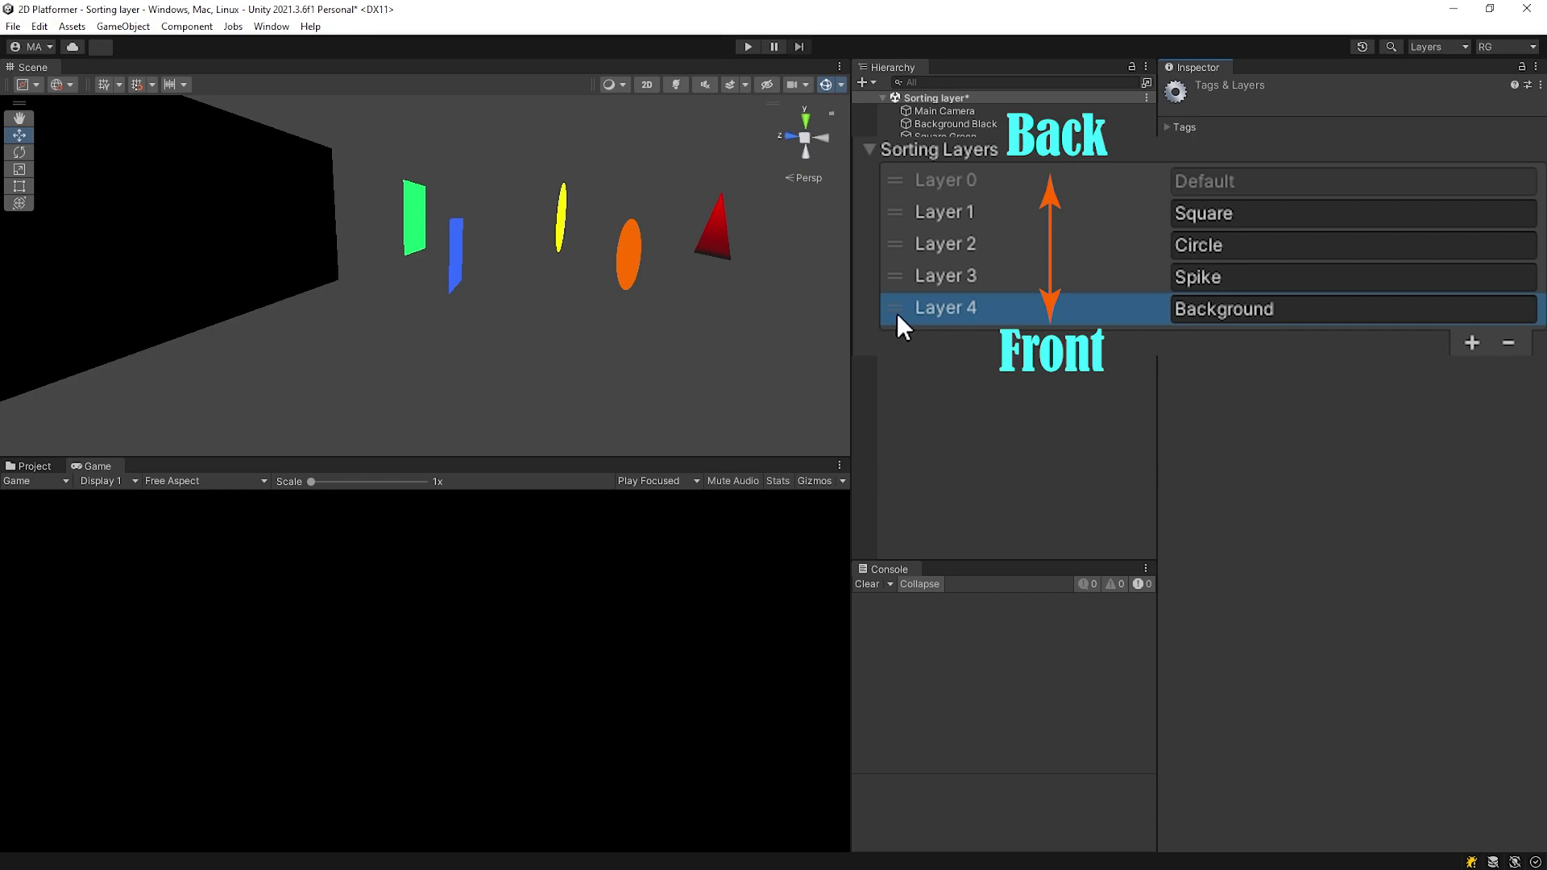
pyautogui.moveTo(897, 312); pyautogui.dragTo(868, 187)
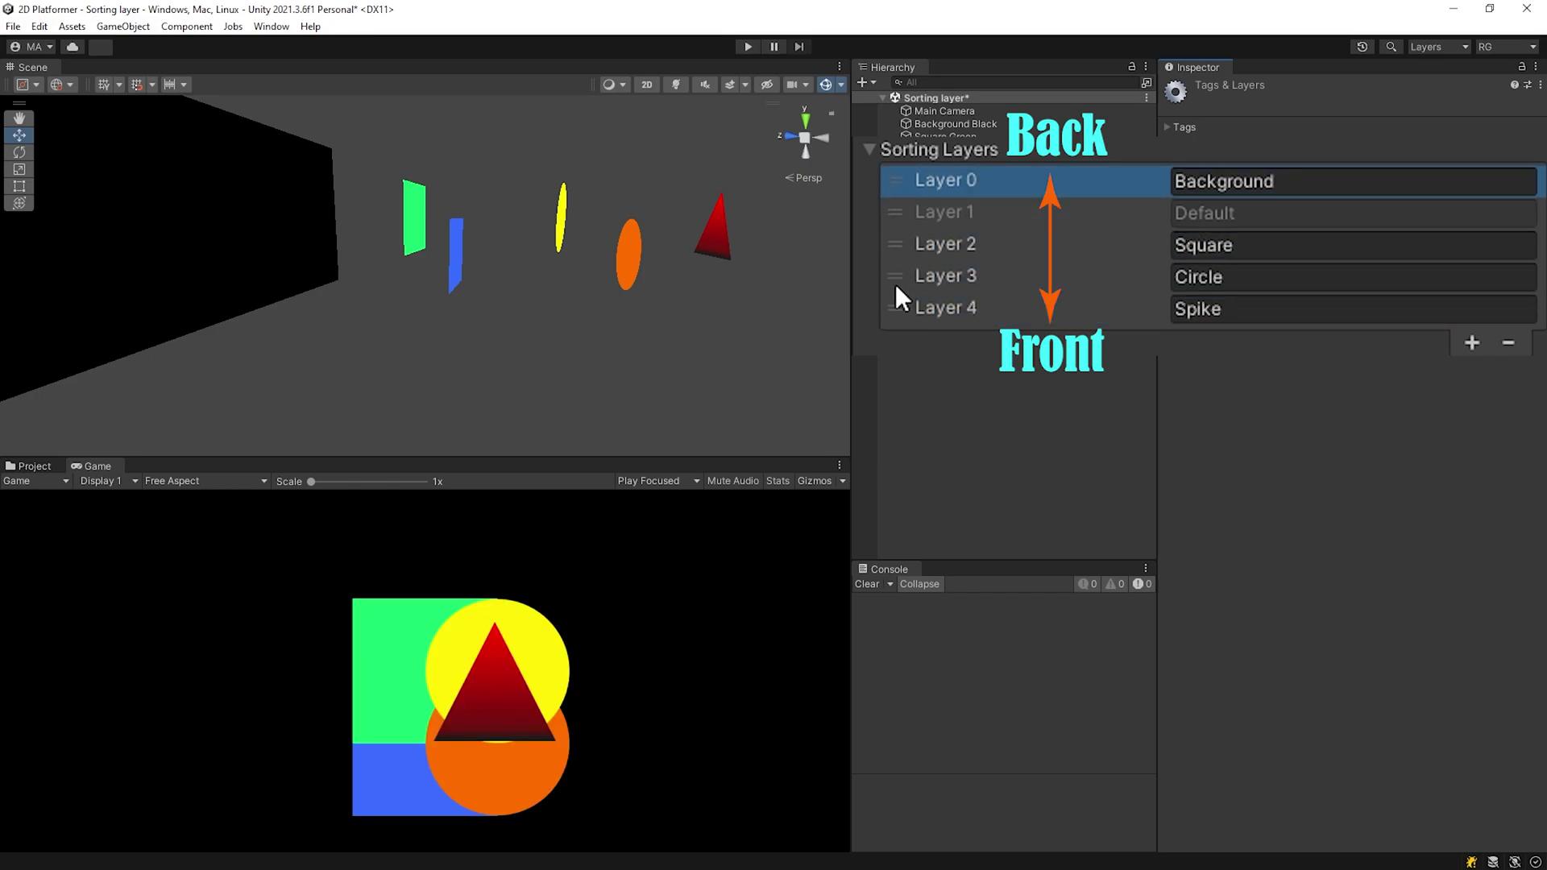
pyautogui.moveTo(895, 278); pyautogui.dragTo(897, 306)
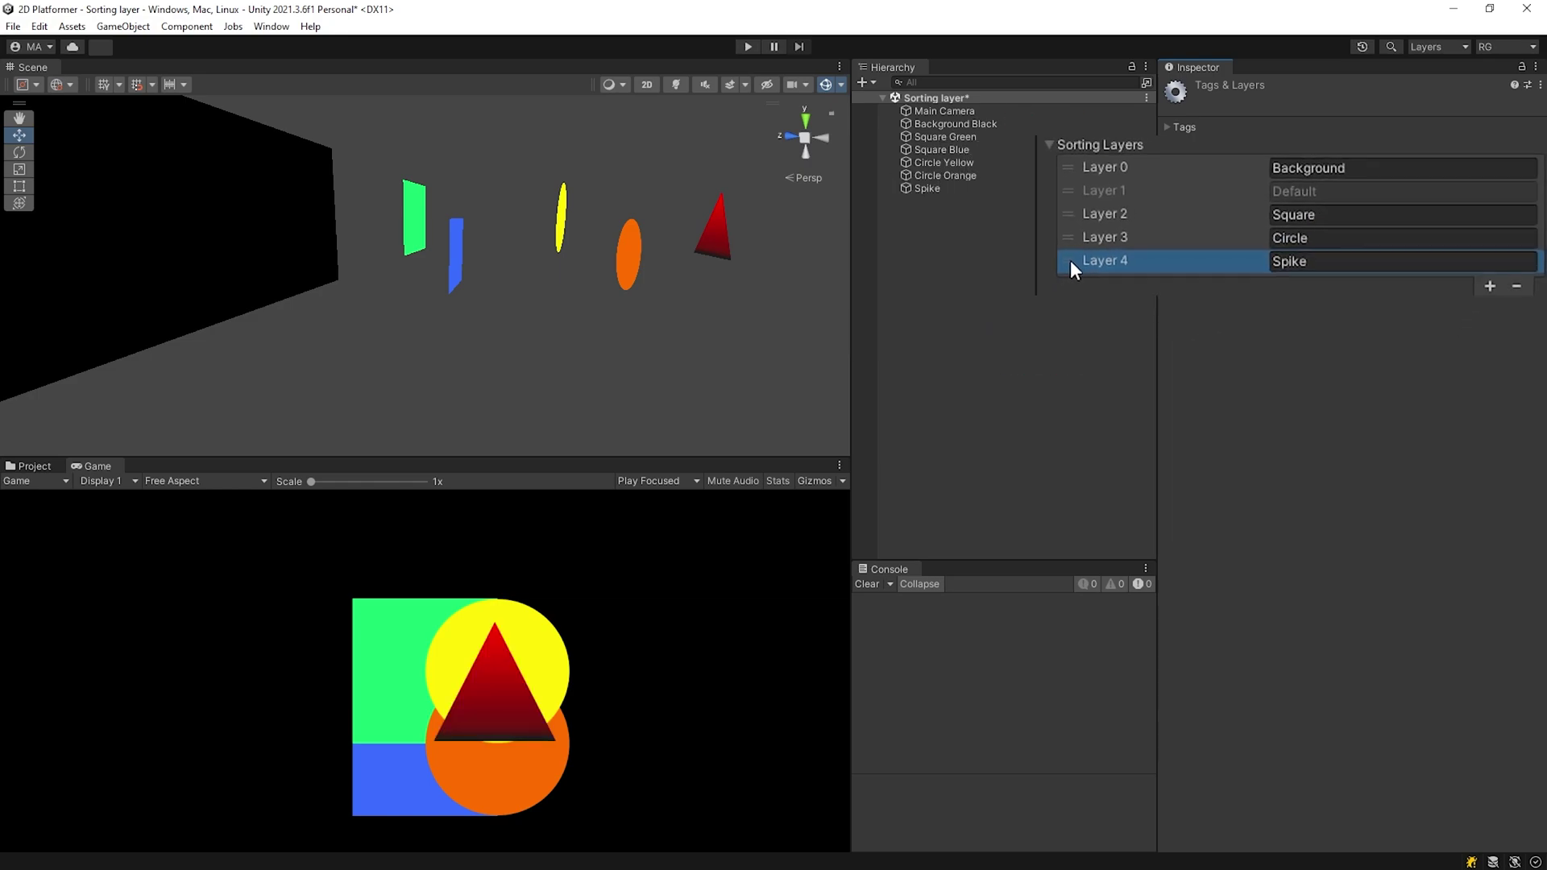
pyautogui.moveTo(1176, 194); pyautogui.dragTo(1182, 211)
pyautogui.click(971, 210)
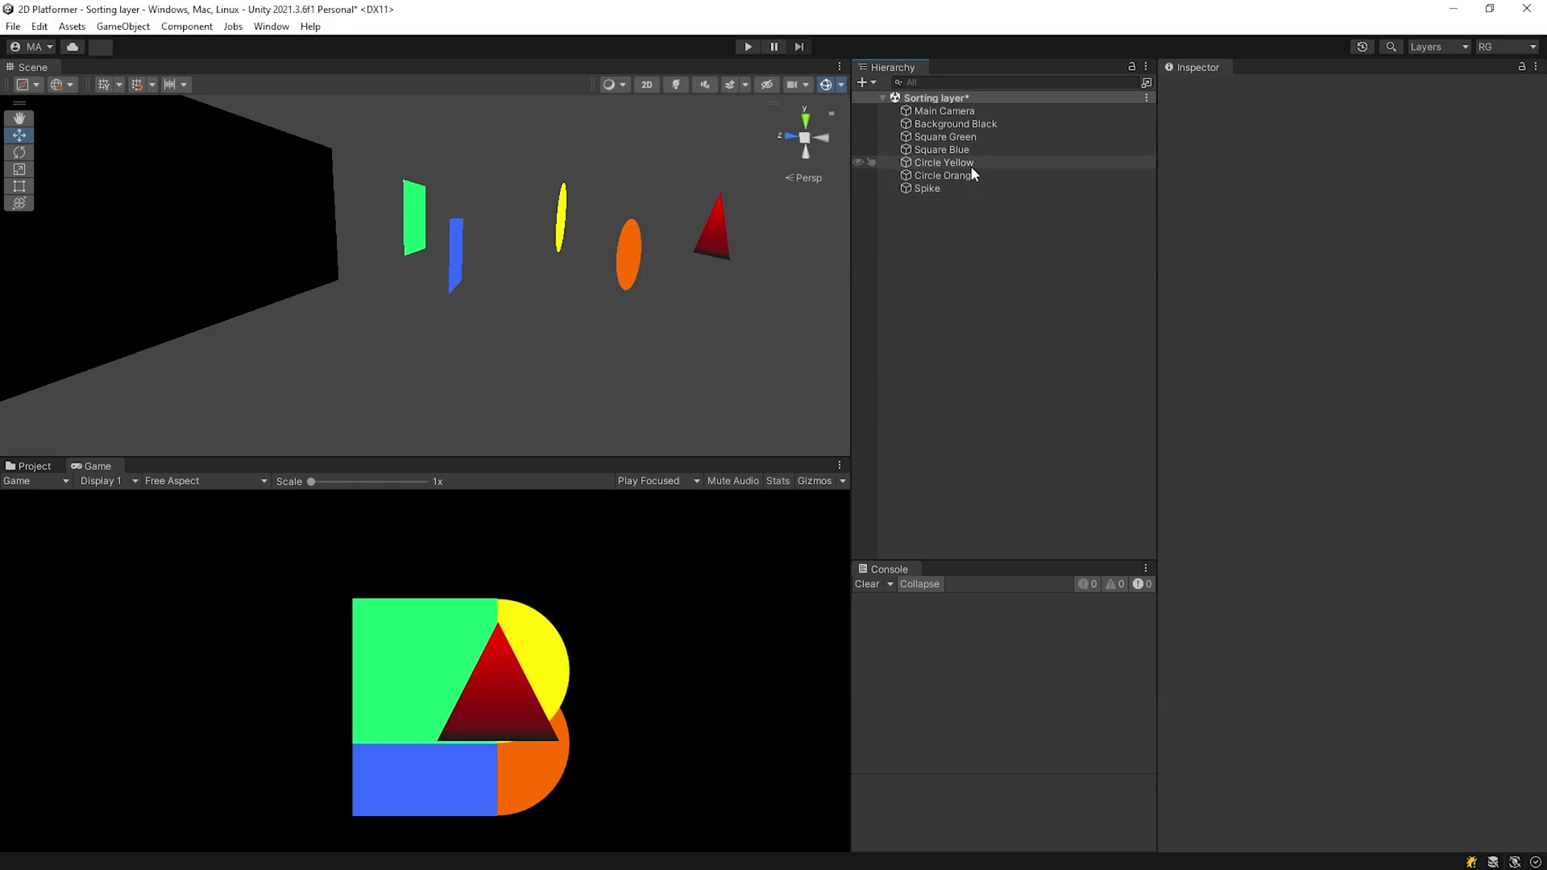
# Step: Set Square Green's Order in Layer to 0
pyautogui.click(967, 137)
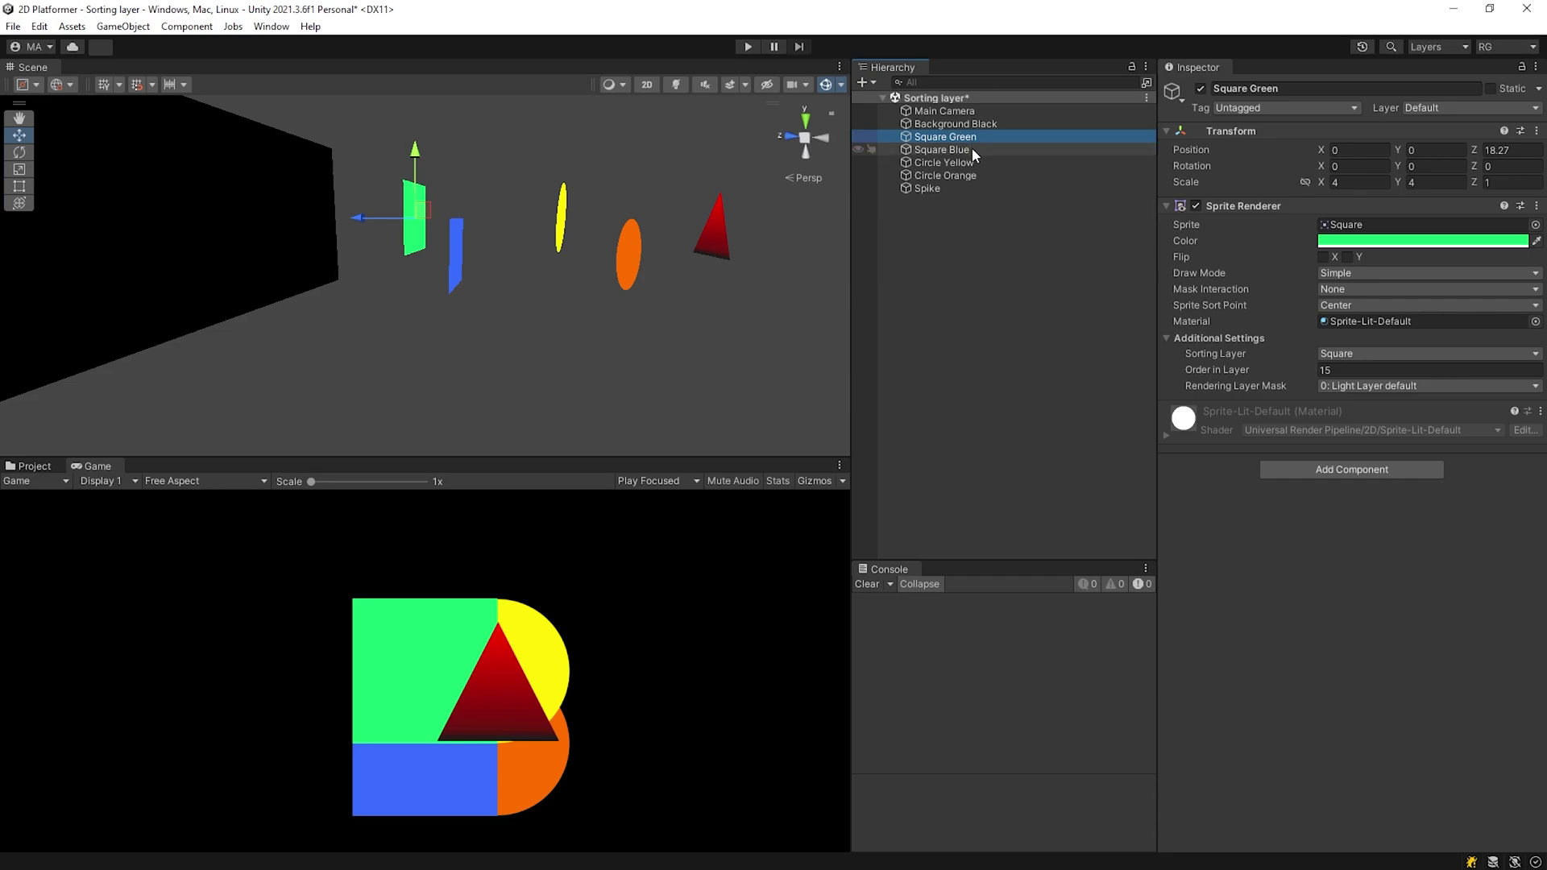
pyautogui.click(972, 149)
pyautogui.click(974, 137)
pyautogui.click(1369, 370)
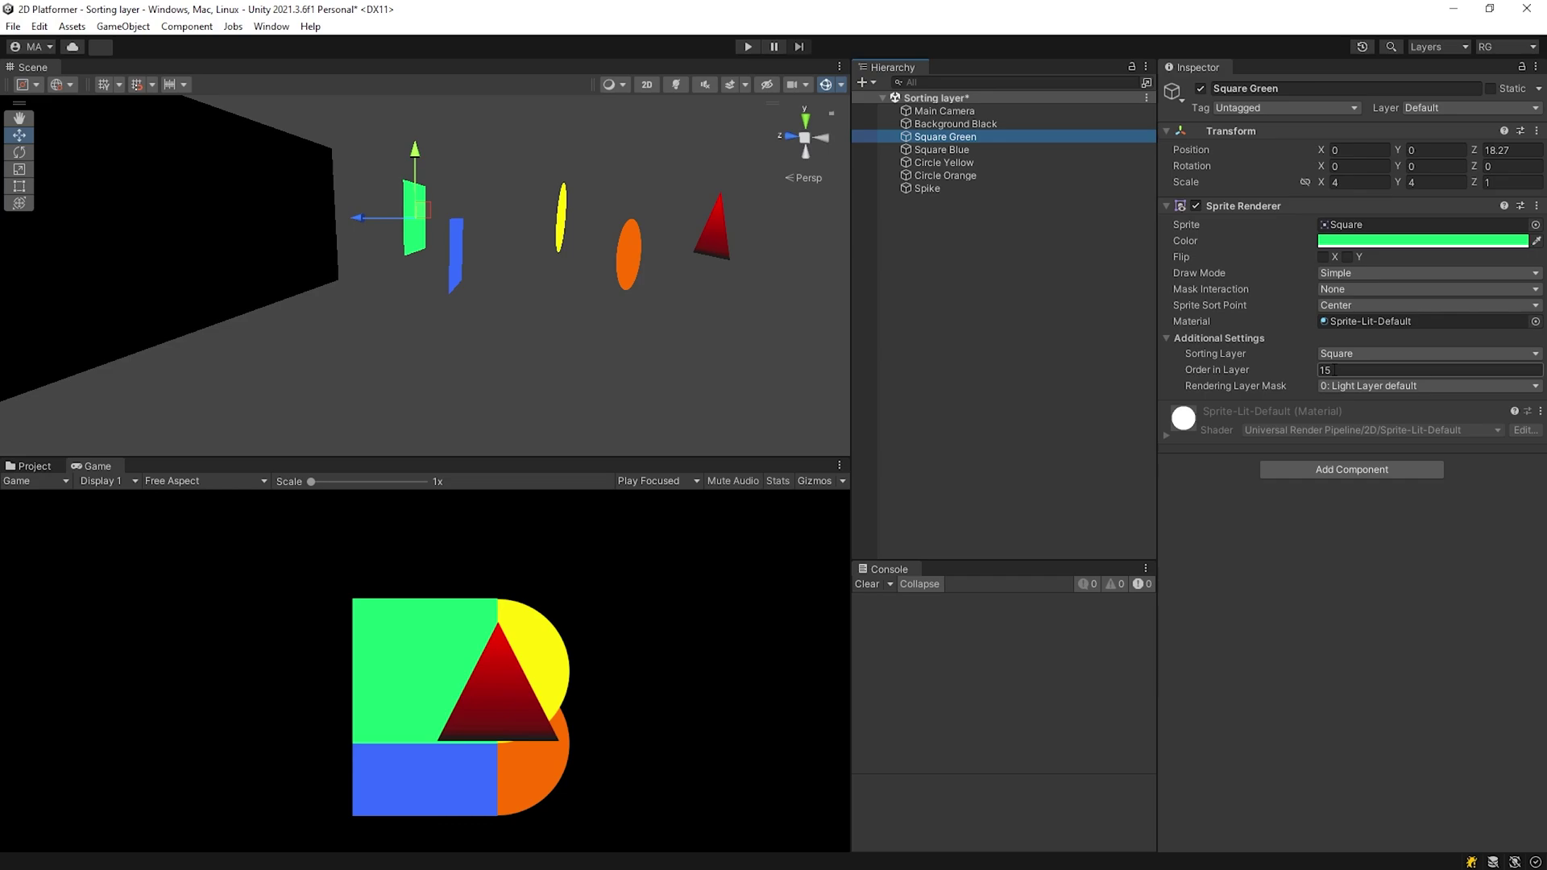
pyautogui.press('BackSpace')
pyautogui.press('BackSpace')
pyautogui.write('0')
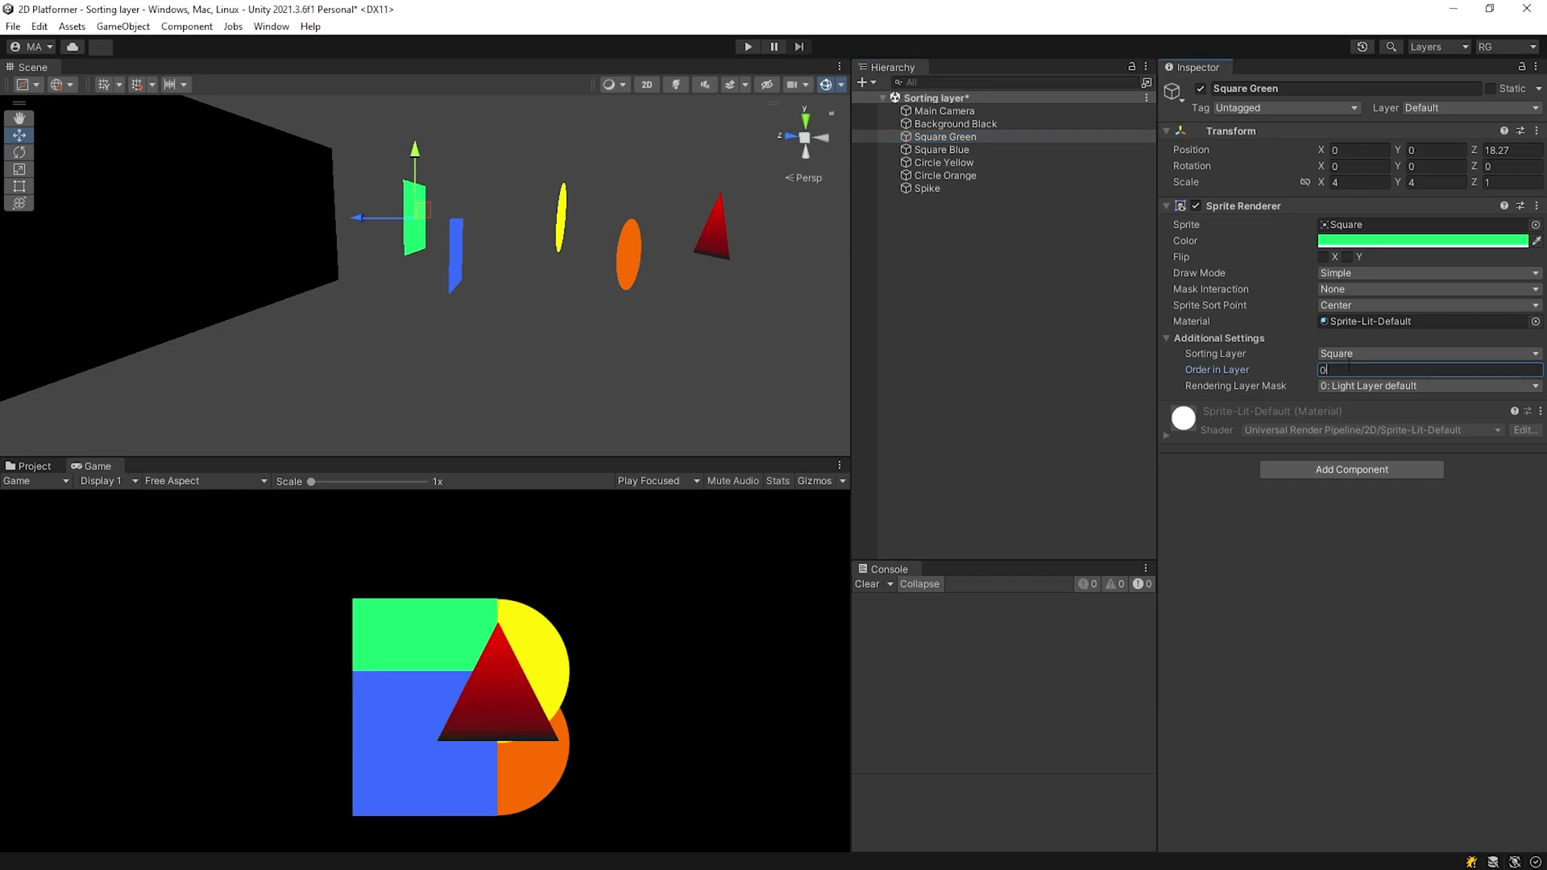
pyautogui.click(971, 151)
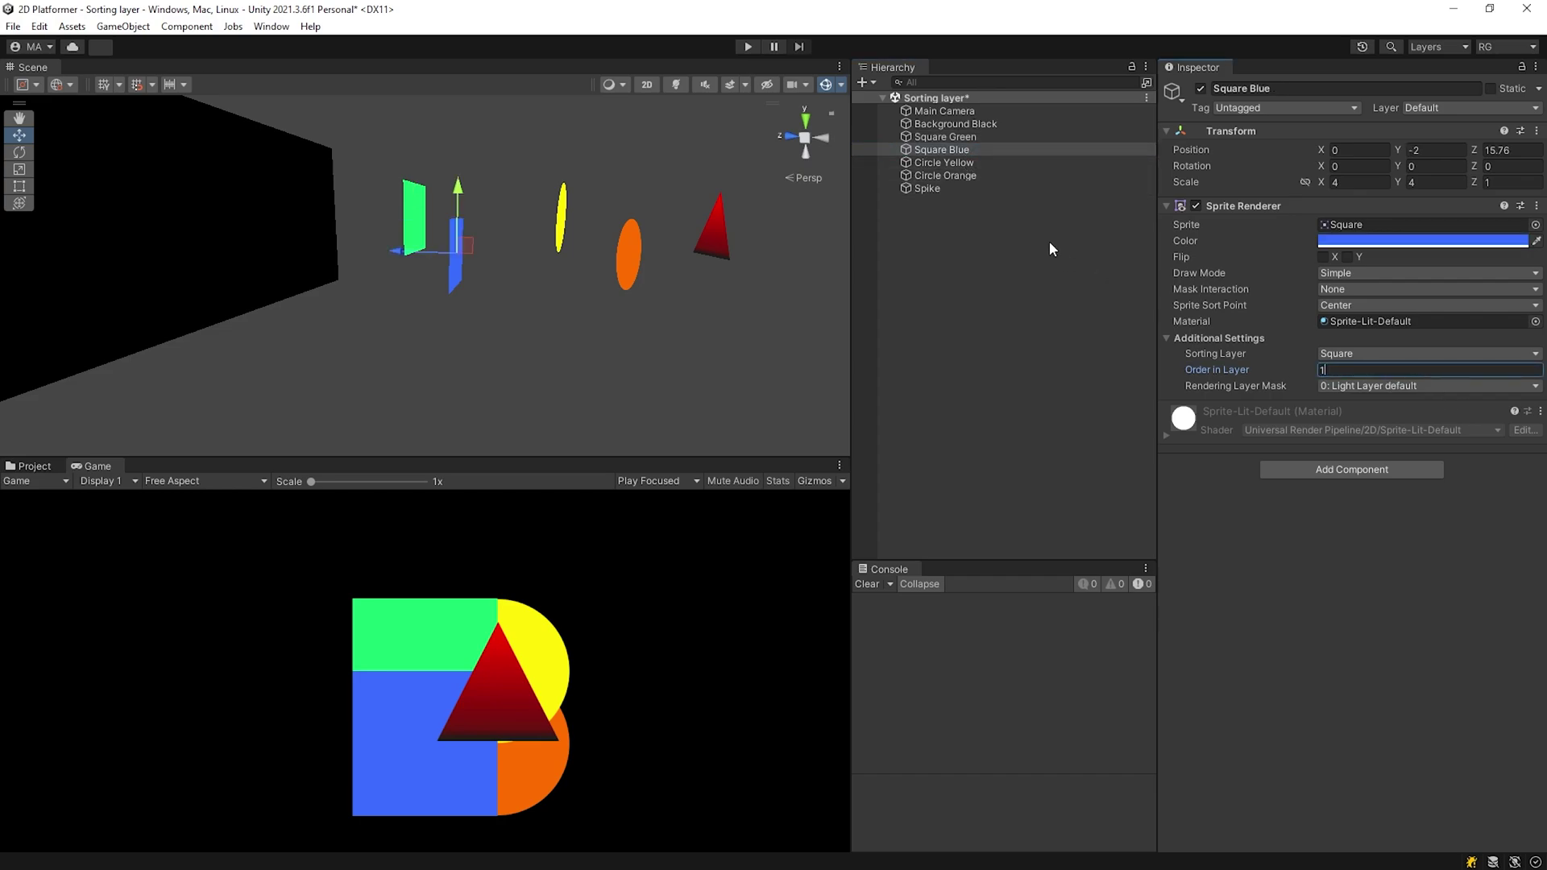
# Step: Enter huge negative, then positive values in Circle Yellow's Order in Layer, clamping to 32767
pyautogui.click(967, 138)
pyautogui.click(967, 152)
pyautogui.click(947, 162)
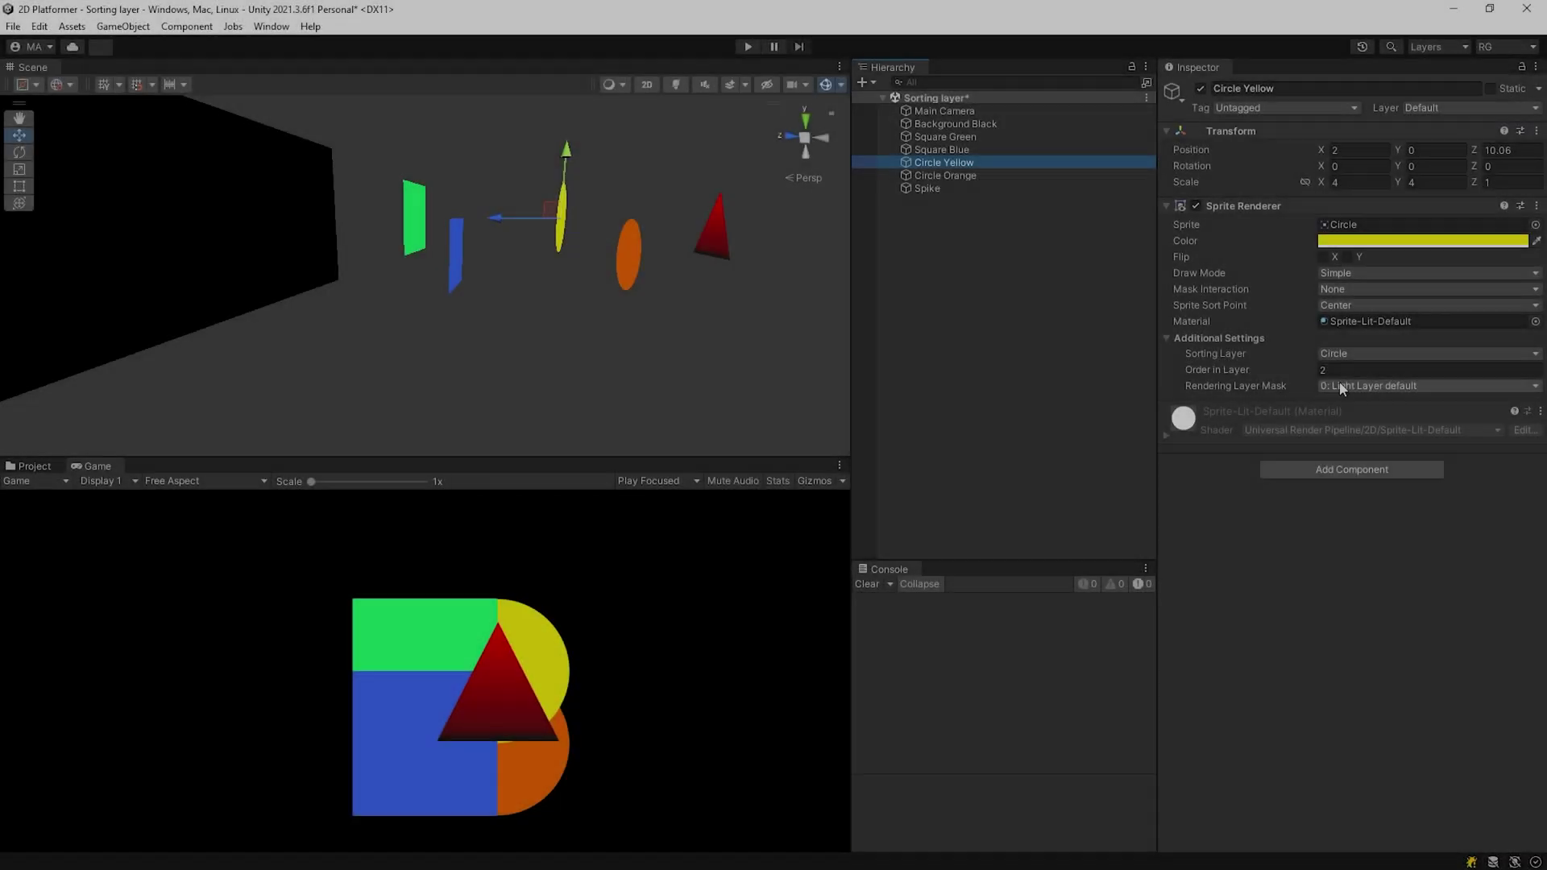
pyautogui.click(1348, 368)
pyautogui.write('-9')
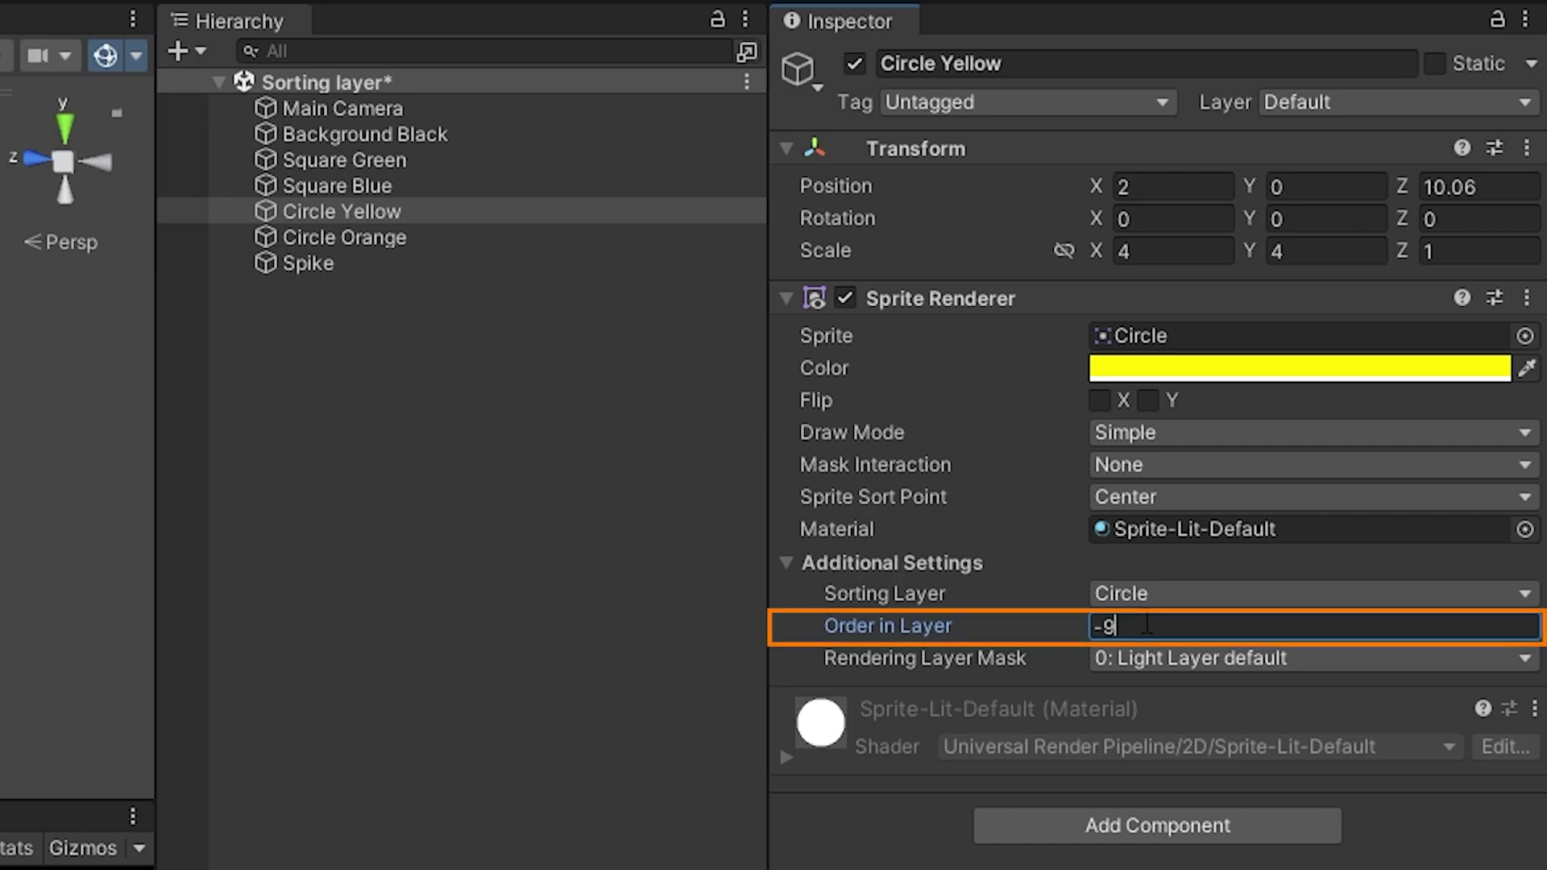
pyautogui.write('9999999999999999999999999')
pyautogui.press('Return')
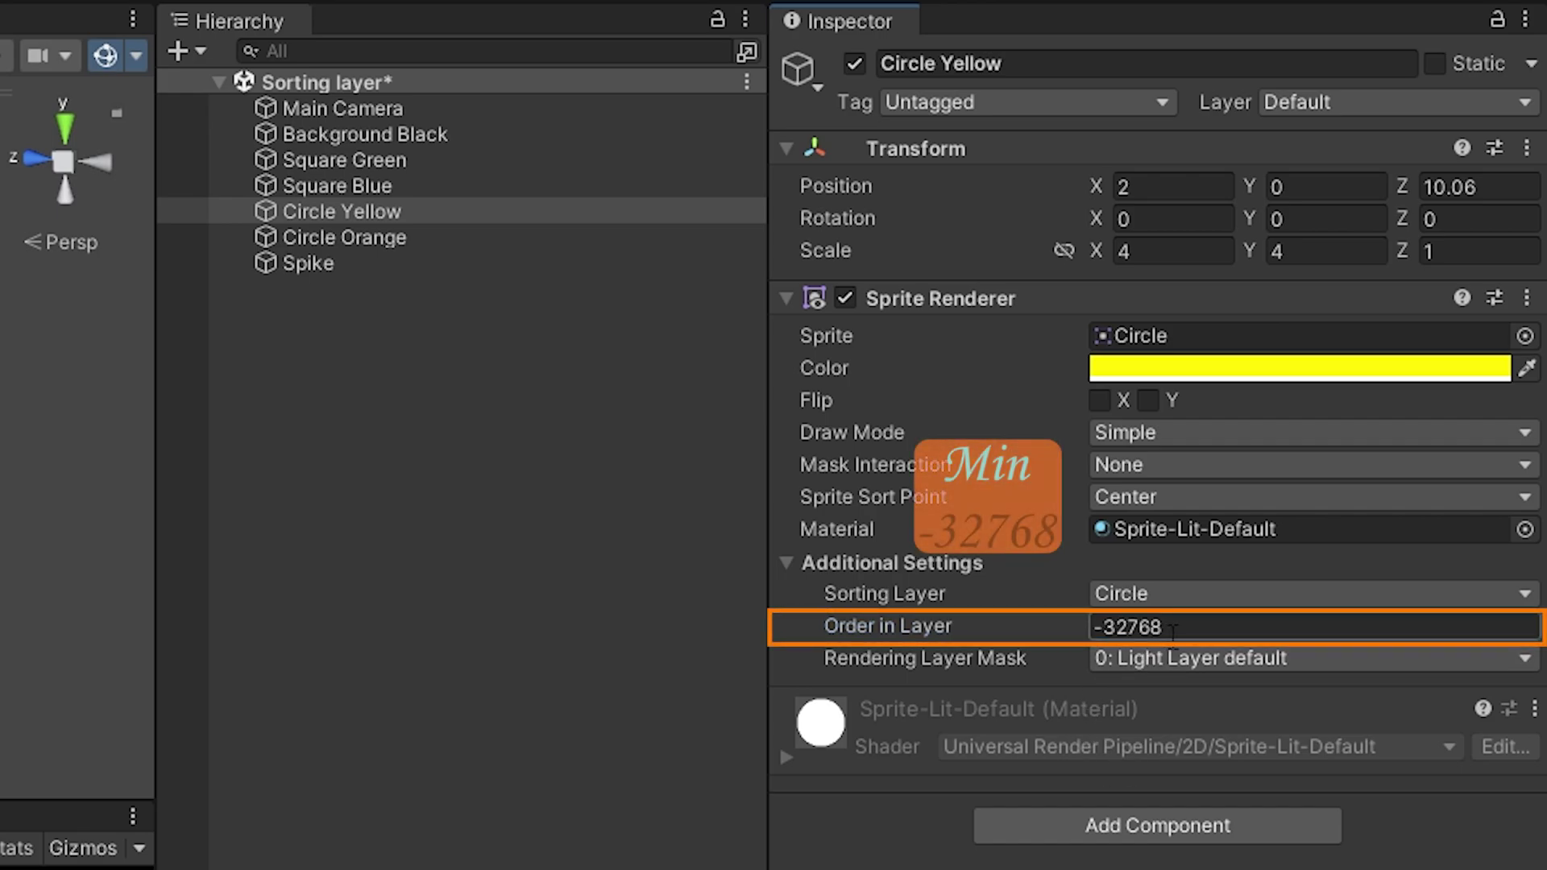
pyautogui.doubleClick(1213, 633)
pyautogui.write('99999999999999999')
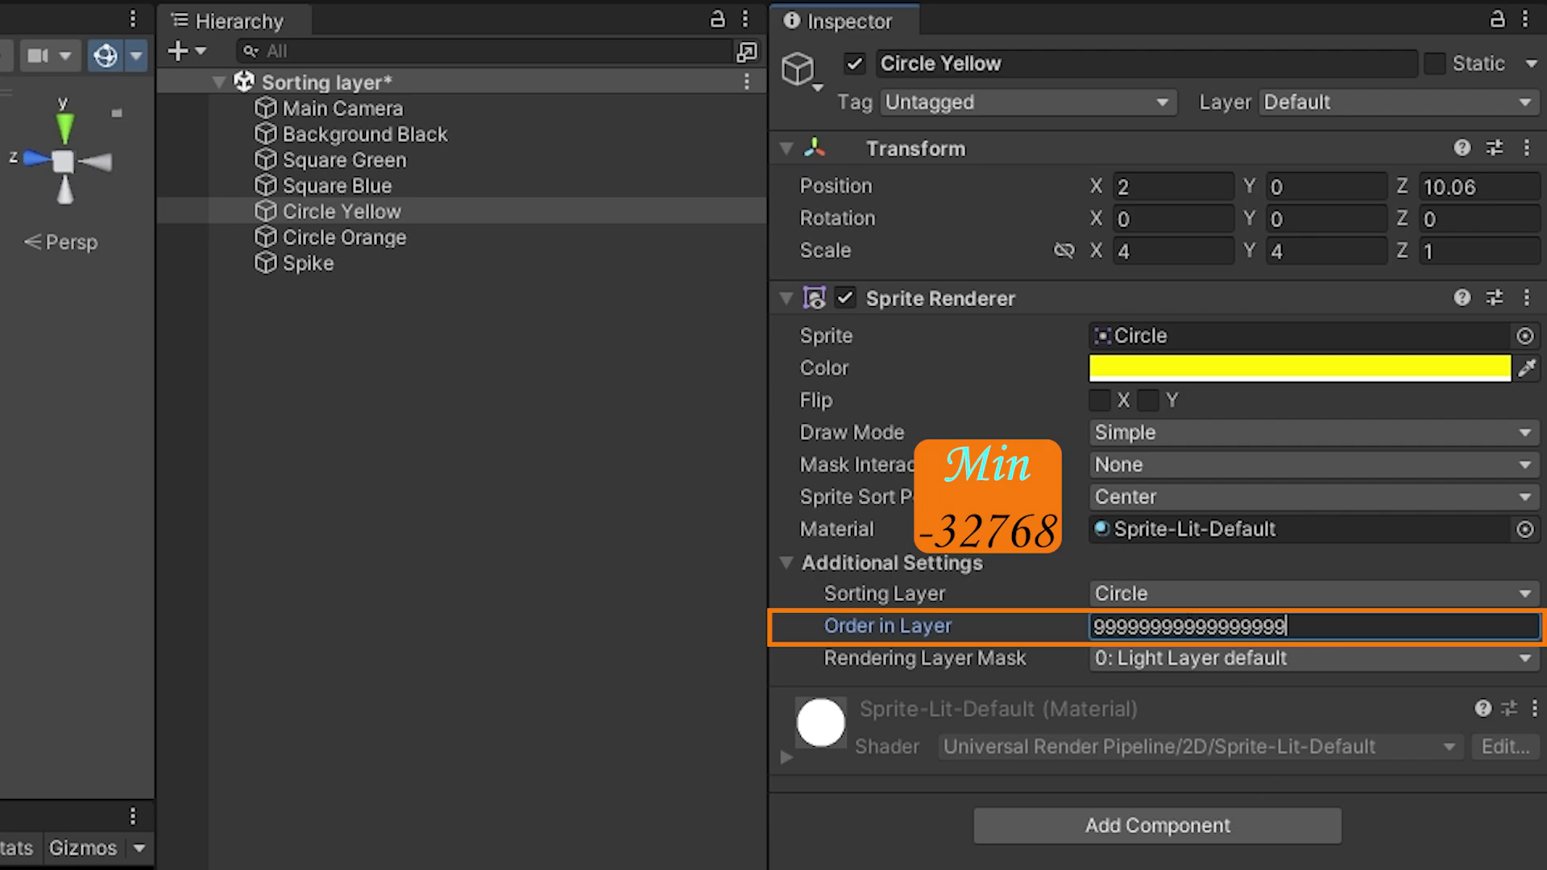
pyautogui.press('Return')
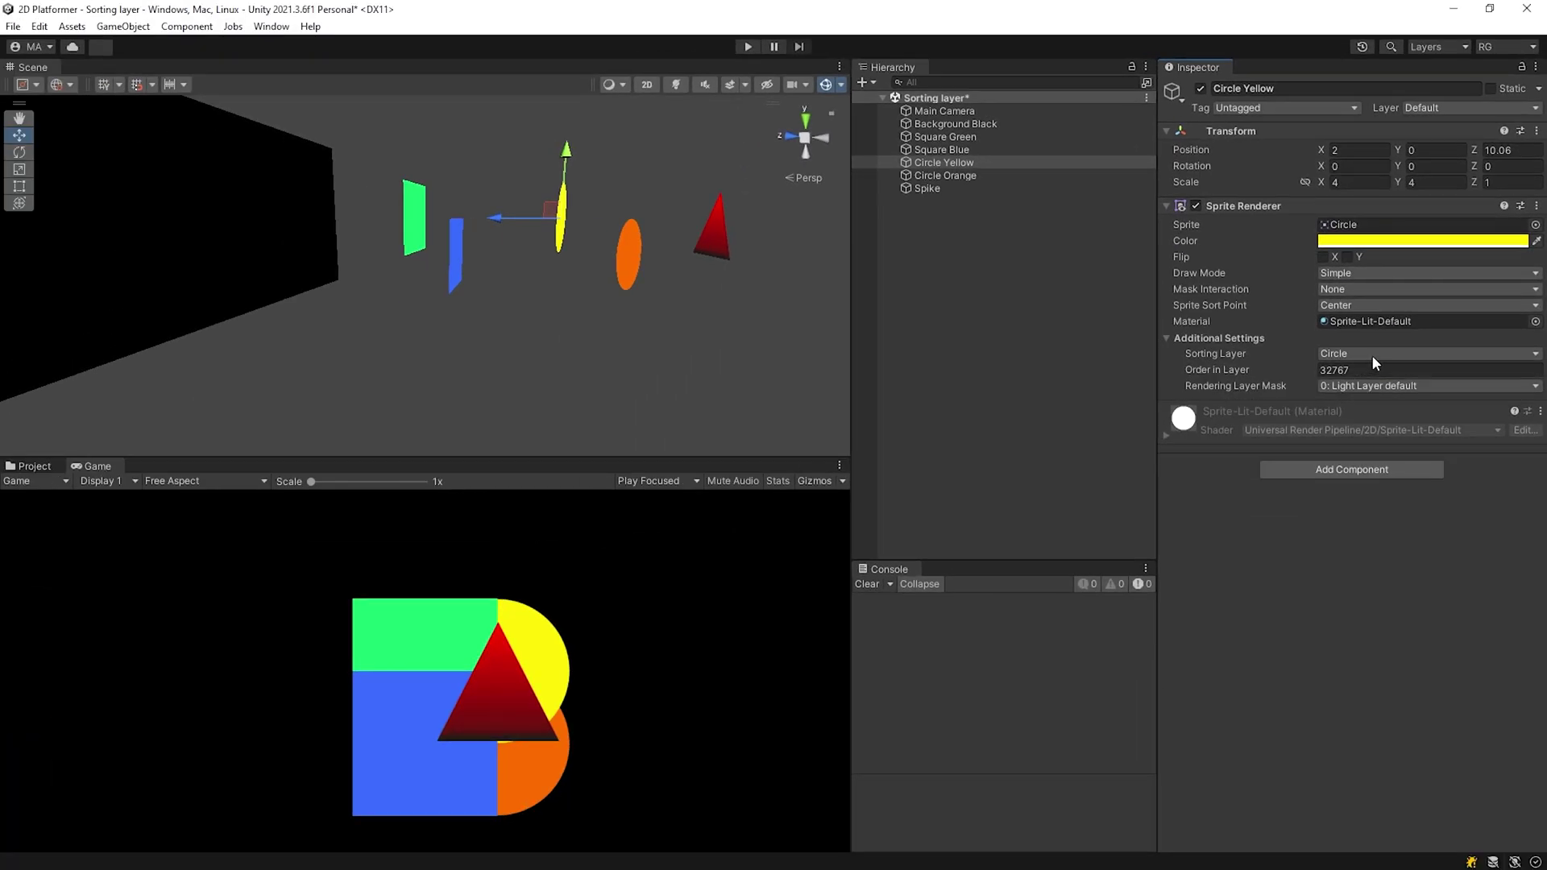
# Step: Move the Square sorting layer below Spike in the Sorting Layers list
pyautogui.click(1371, 354)
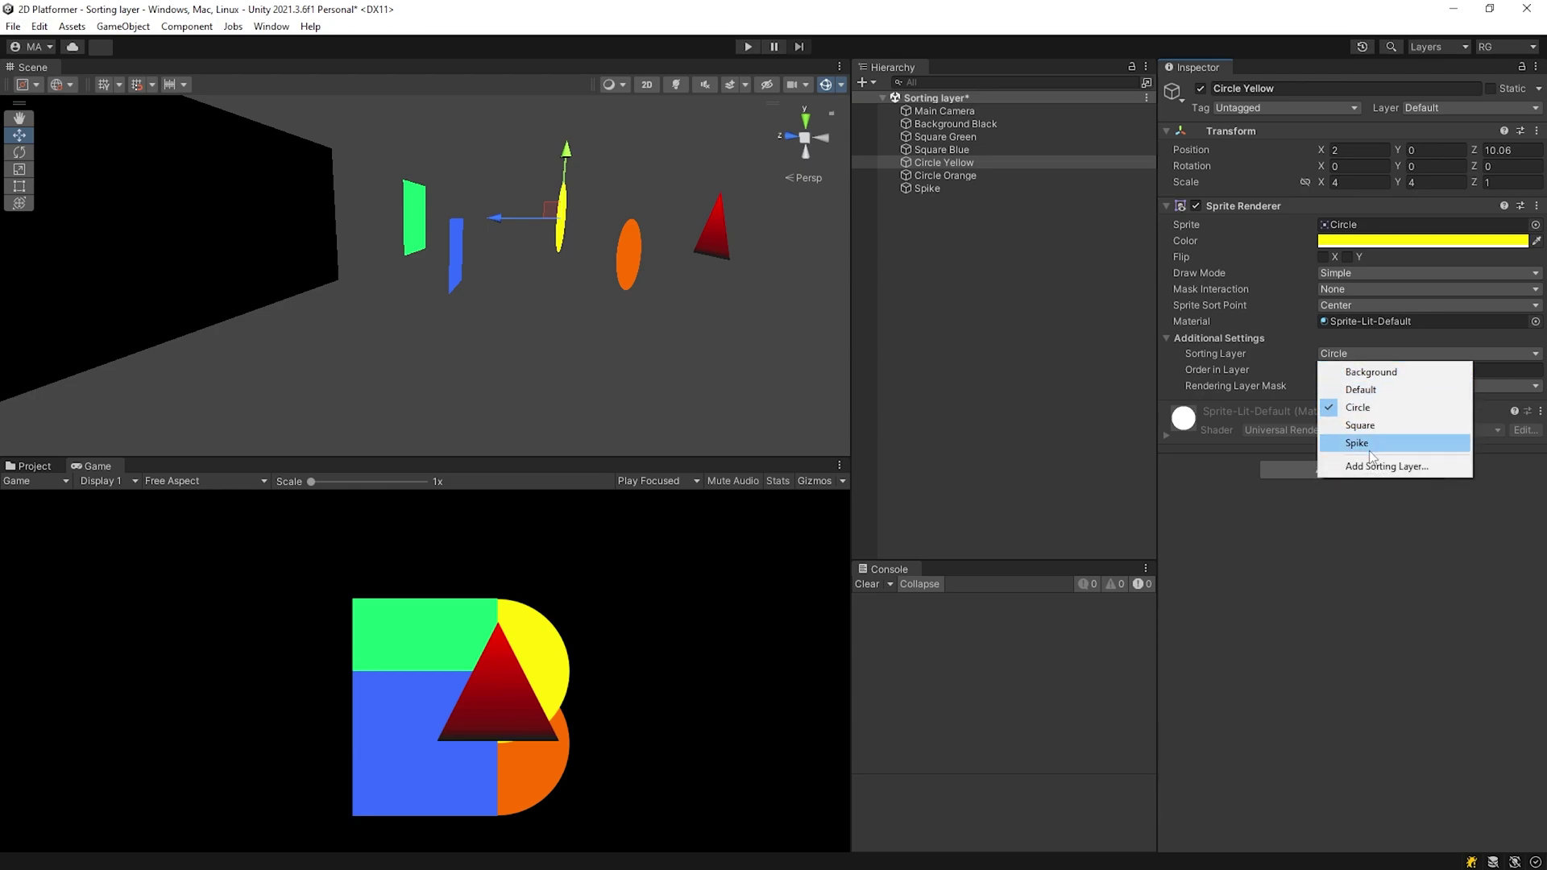
pyautogui.click(1385, 466)
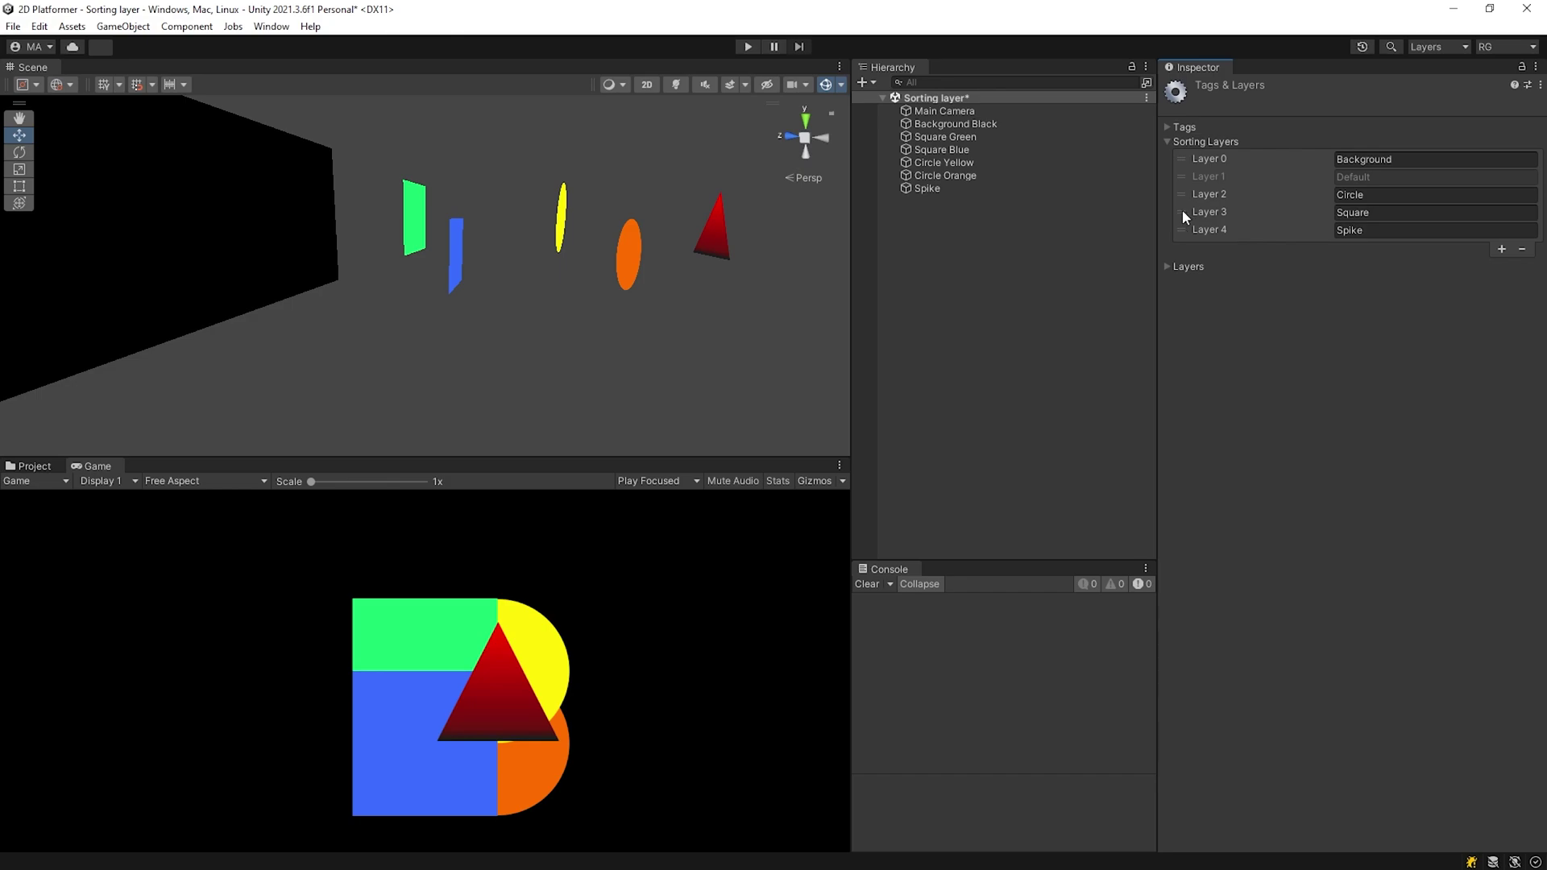
pyautogui.moveTo(1182, 210); pyautogui.dragTo(1181, 232)
# Step: Set Square Green's Order in Layer to 2 so it covers the blue square
pyautogui.click(967, 136)
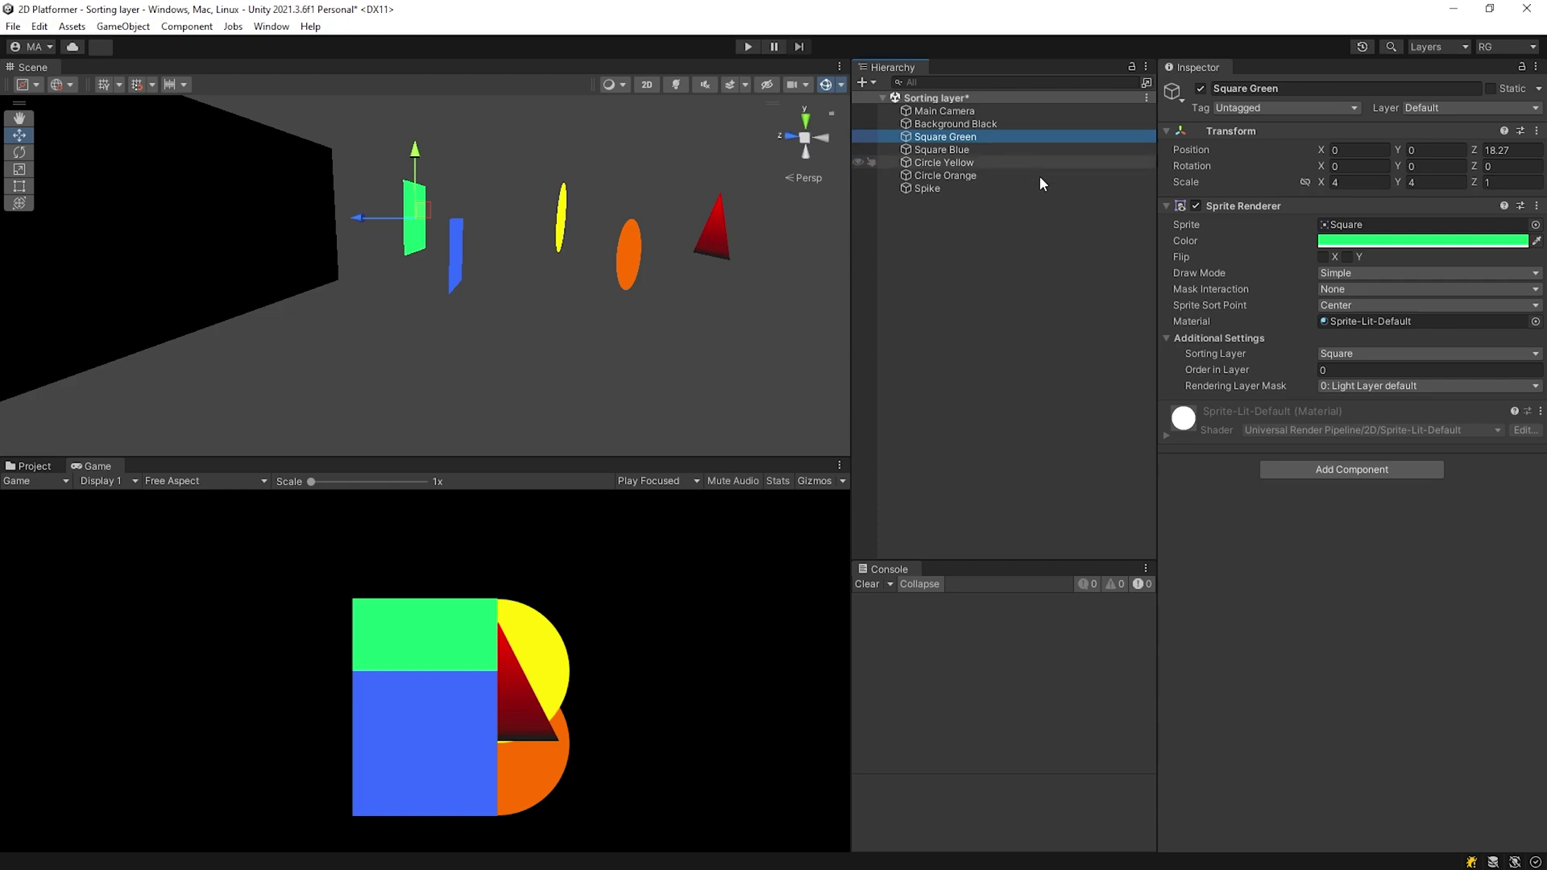
pyautogui.click(1336, 369)
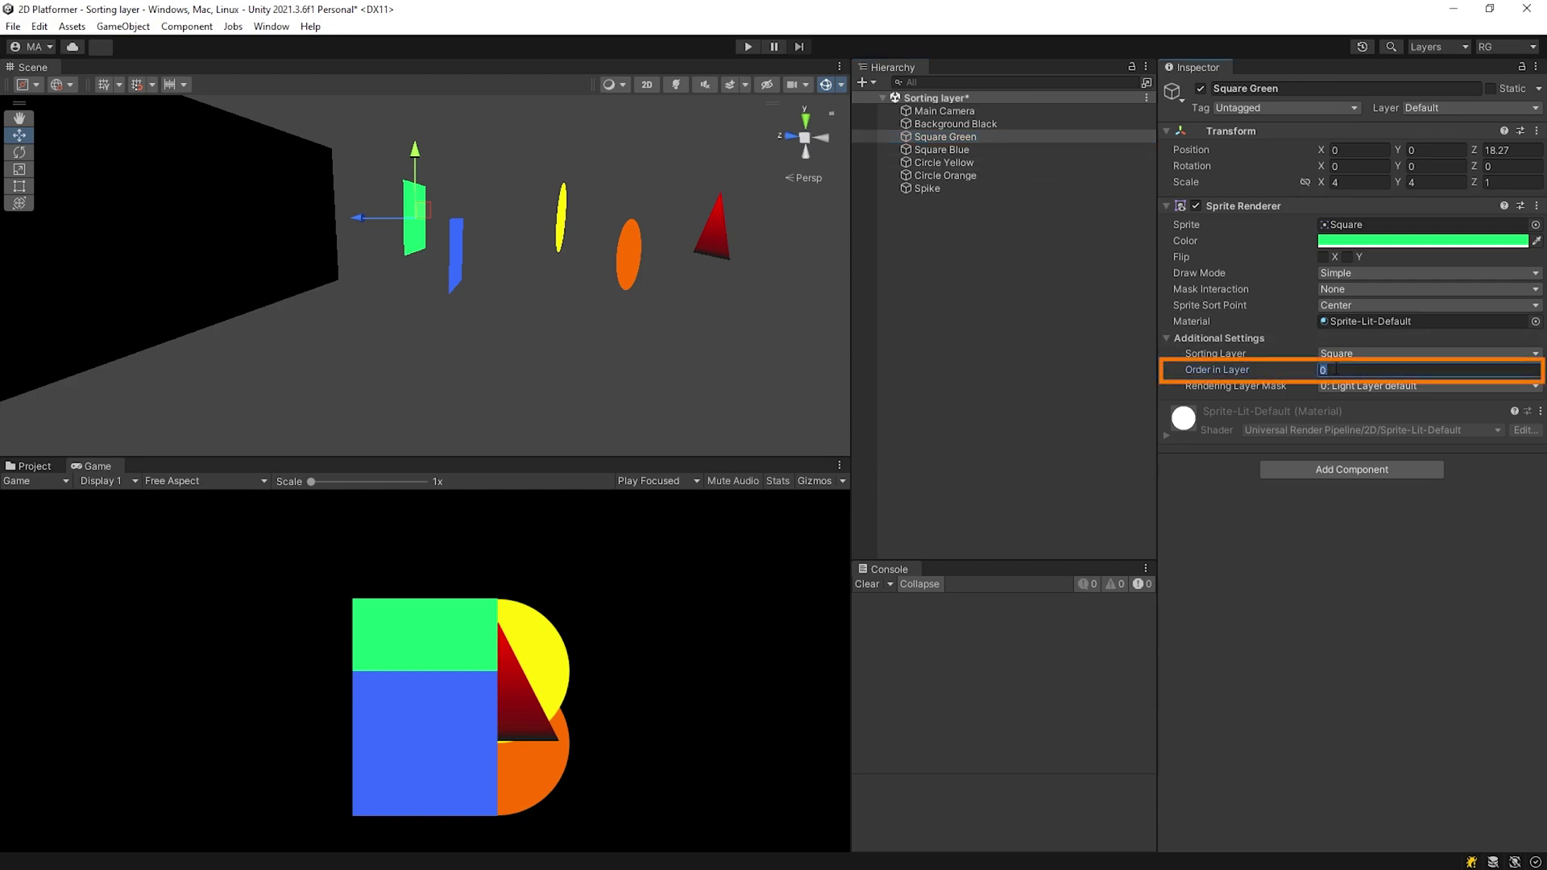
pyautogui.write('2')
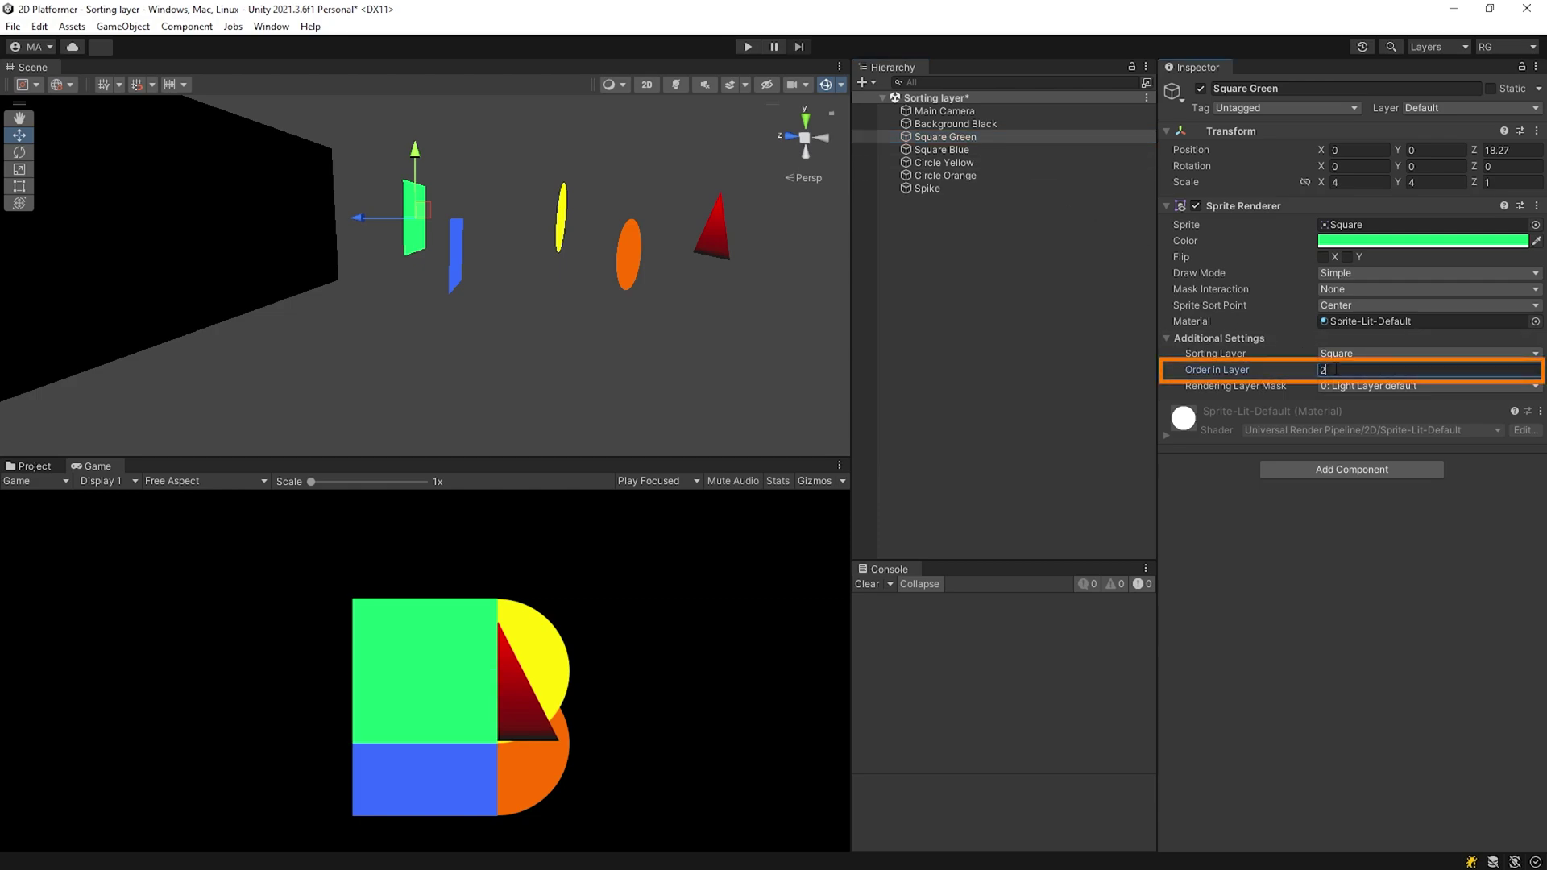
pyautogui.click(982, 152)
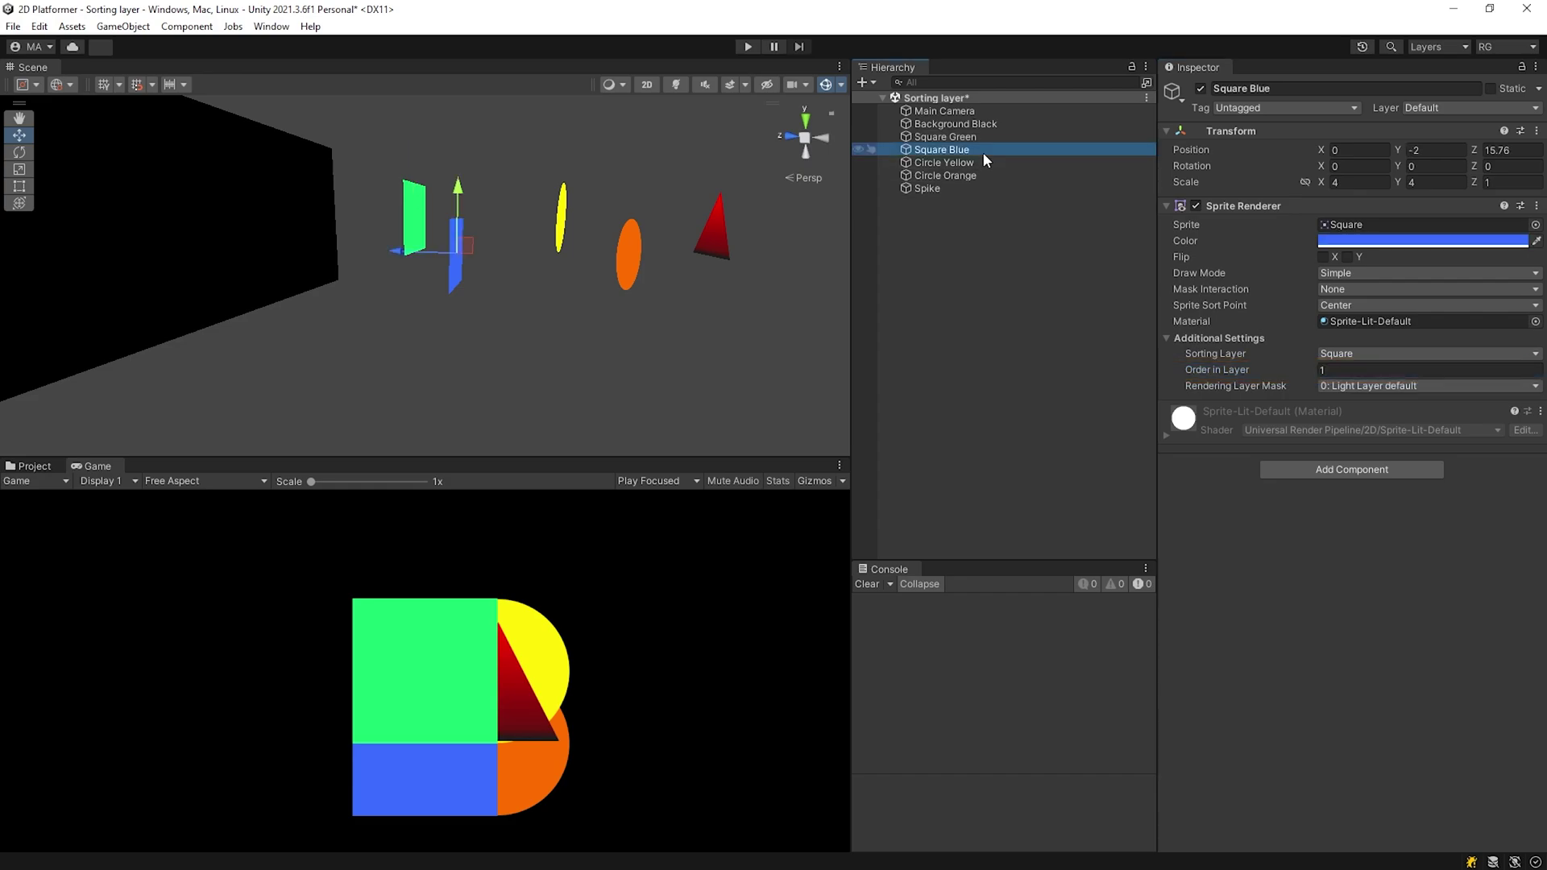
pyautogui.click(985, 136)
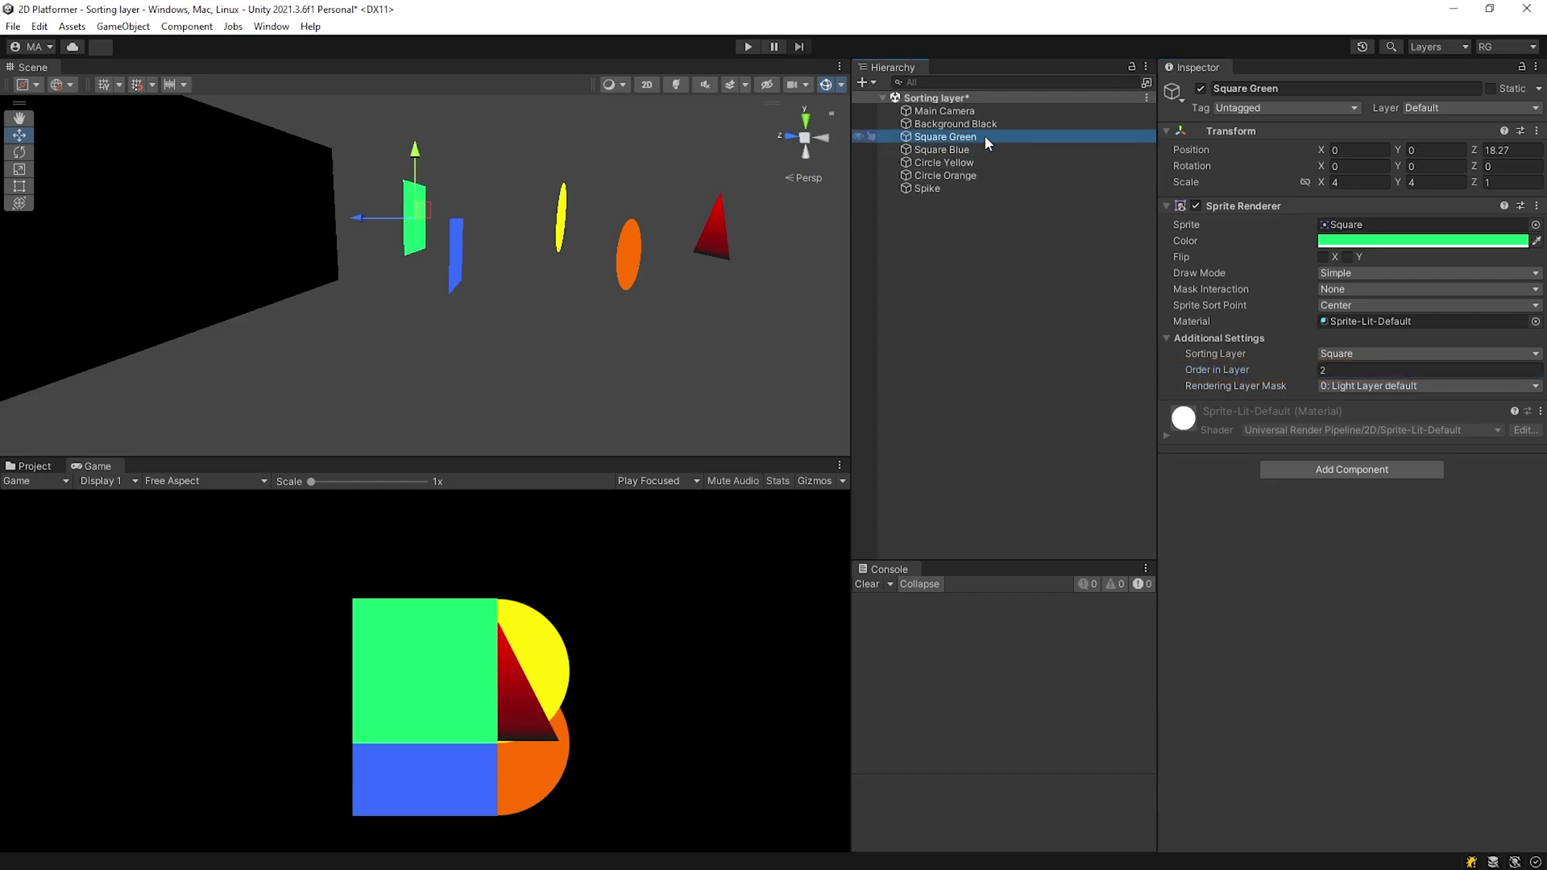
pyautogui.press('t')
# Step: Inspect Spike's Order in Layer and sorting layer settings
pyautogui.click(967, 190)
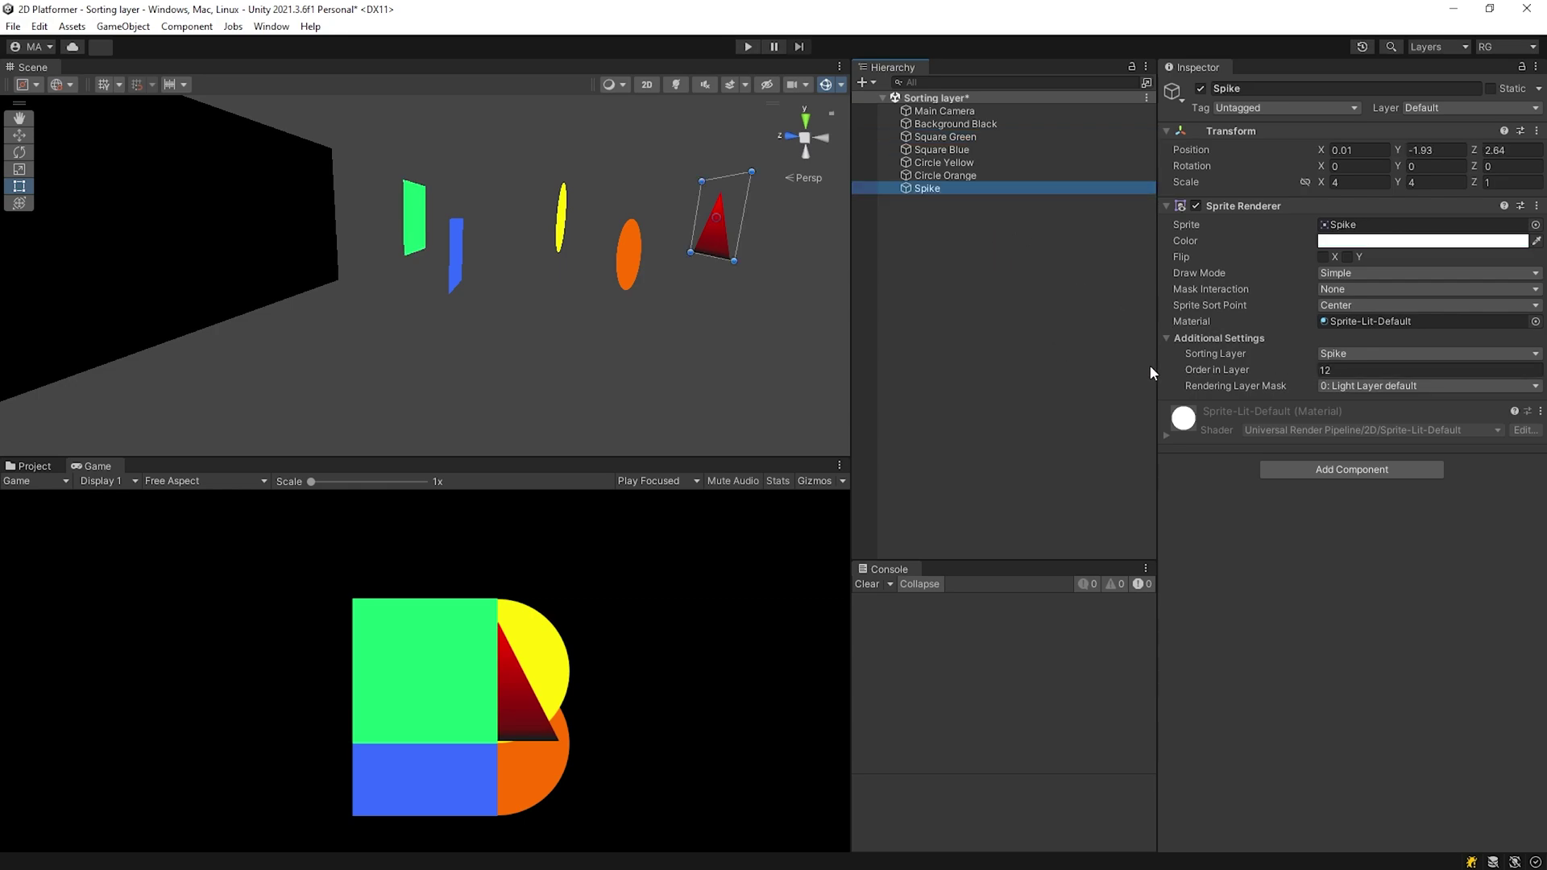
pyautogui.click(1327, 370)
pyautogui.click(1385, 352)
pyautogui.click(1378, 466)
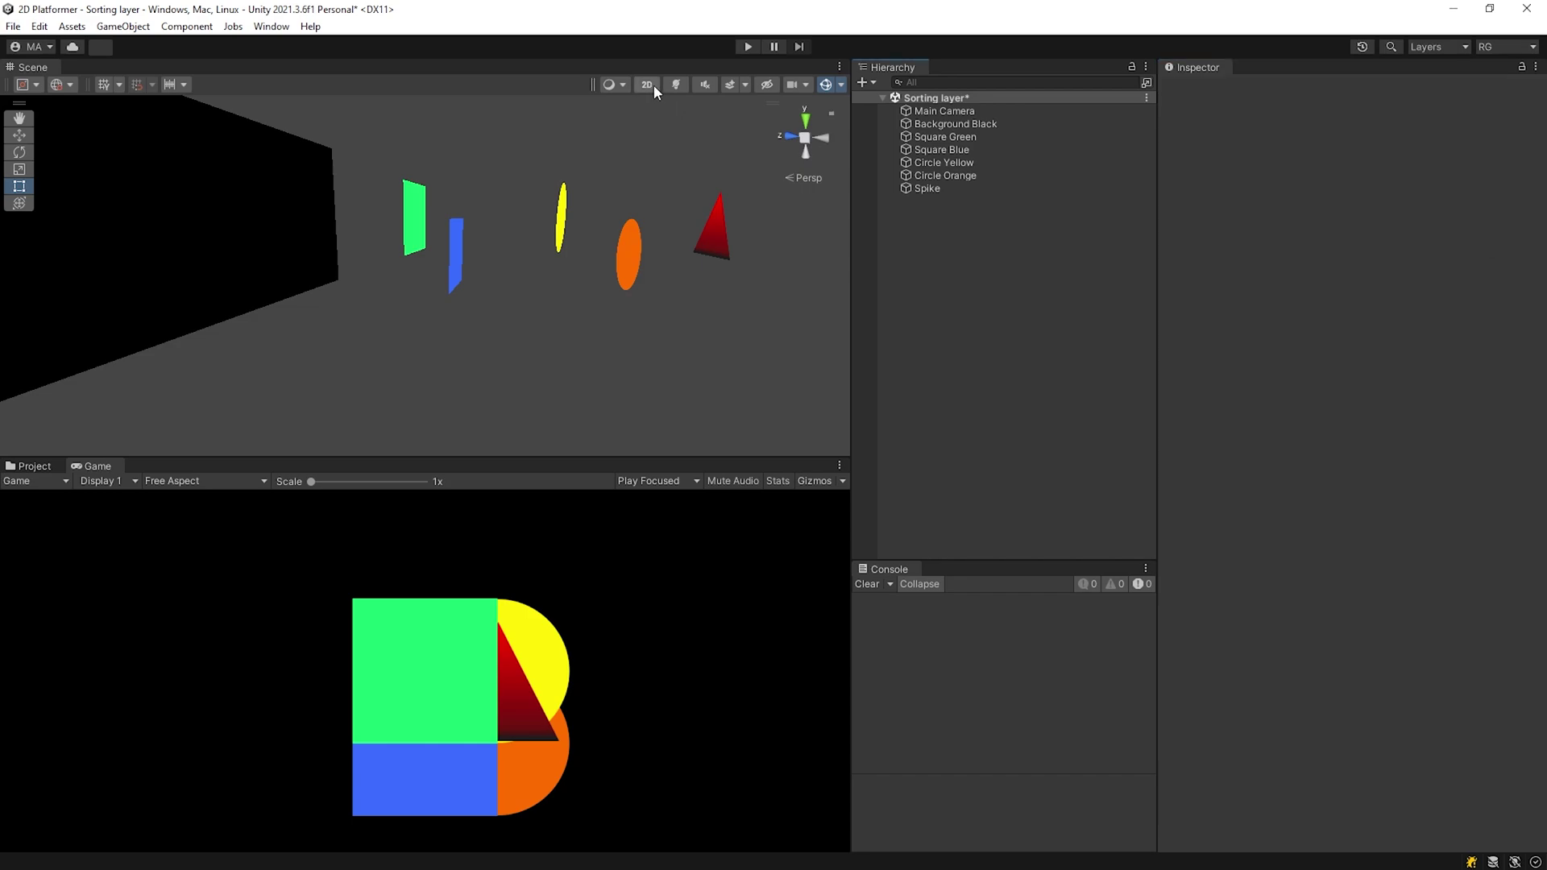
# Step: Place the Player sprite into the 2D scene and set its scale to 4
pyautogui.click(650, 85)
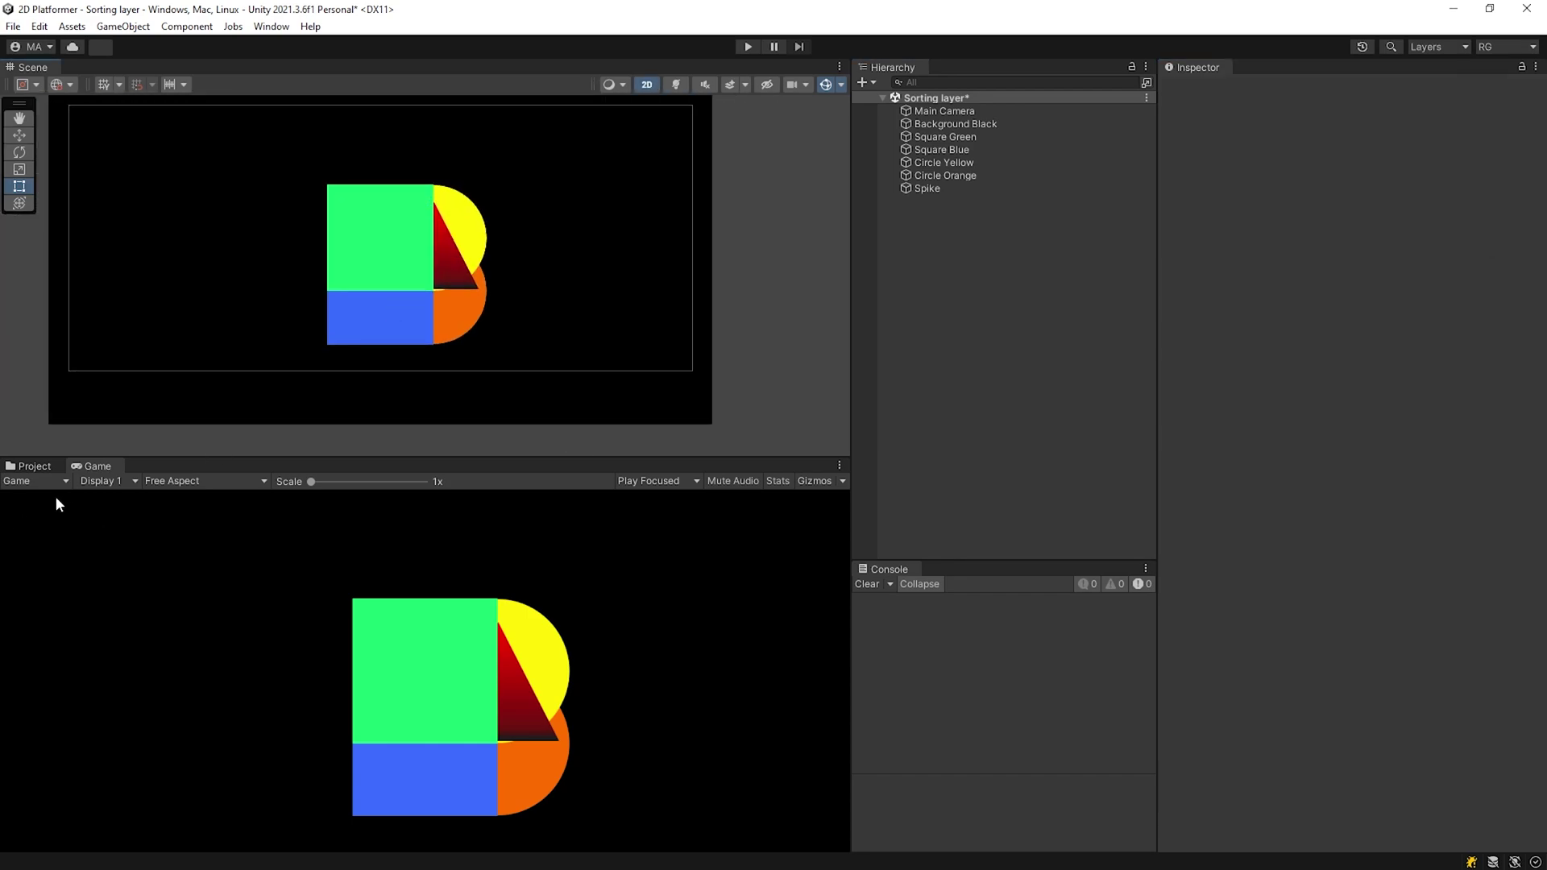
pyautogui.click(29, 468)
pyautogui.moveTo(794, 573); pyautogui.dragTo(283, 319)
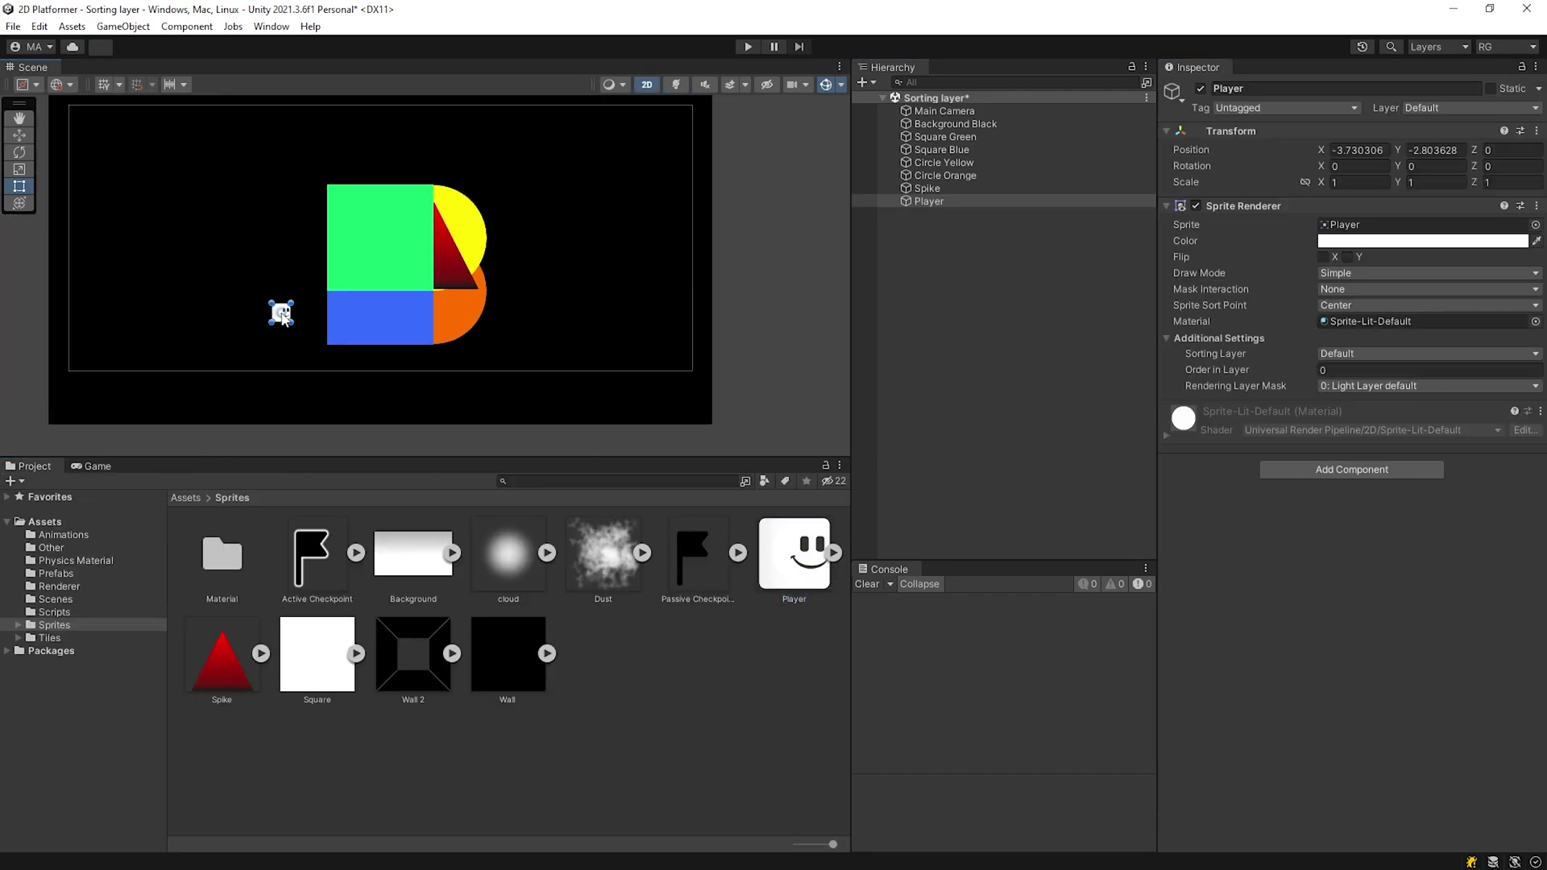
pyautogui.click(1366, 179)
pyautogui.write('4')
pyautogui.press('Return')
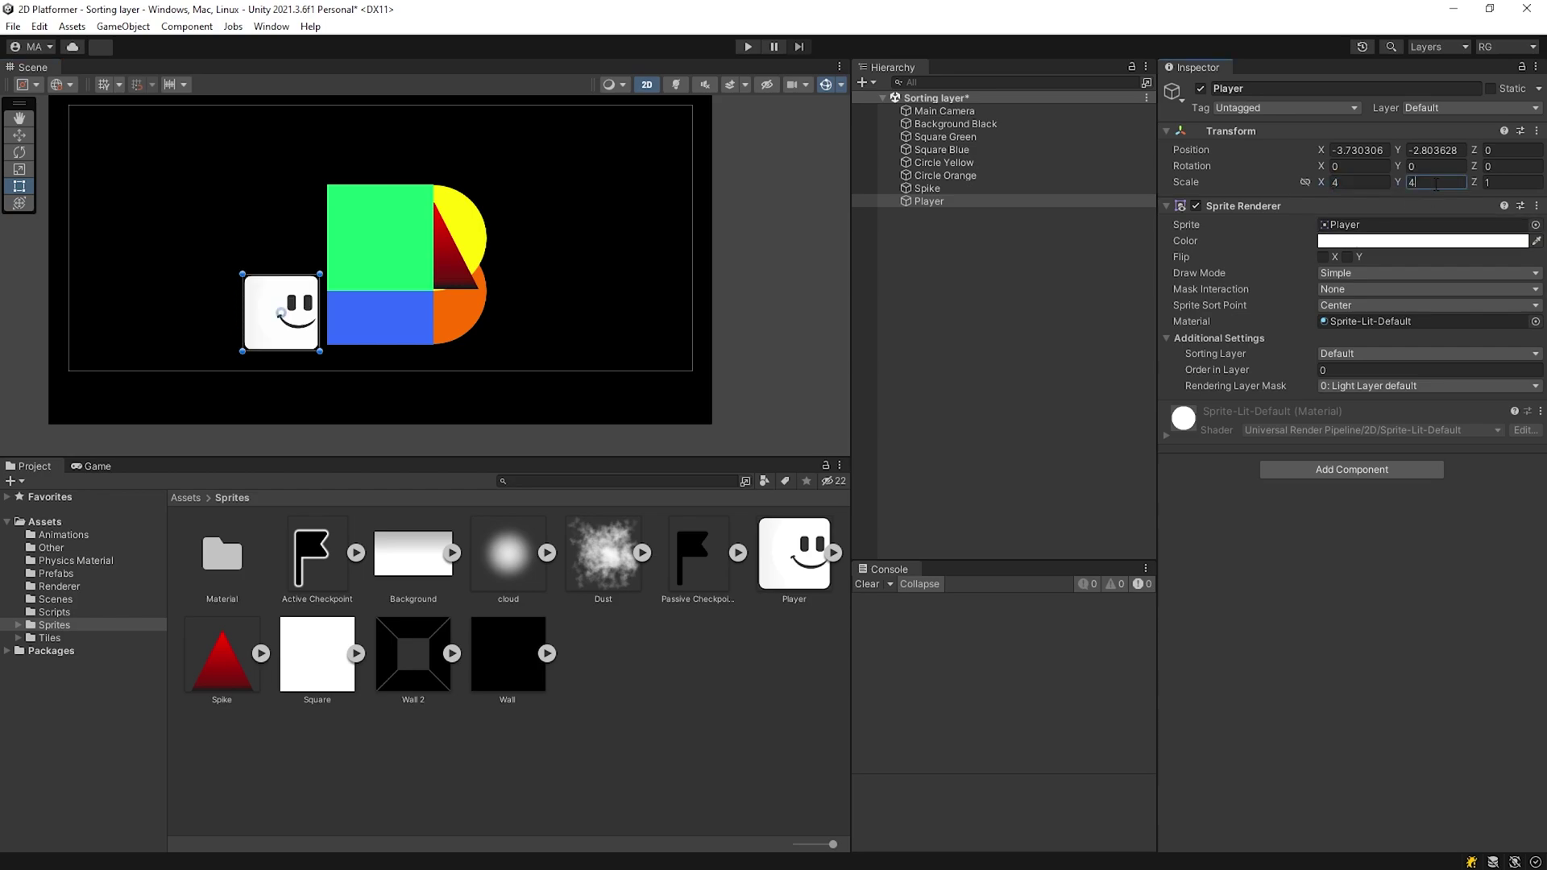
# Step: Move the Player sprite partly behind the green square
pyautogui.click(94, 468)
pyautogui.click(930, 216)
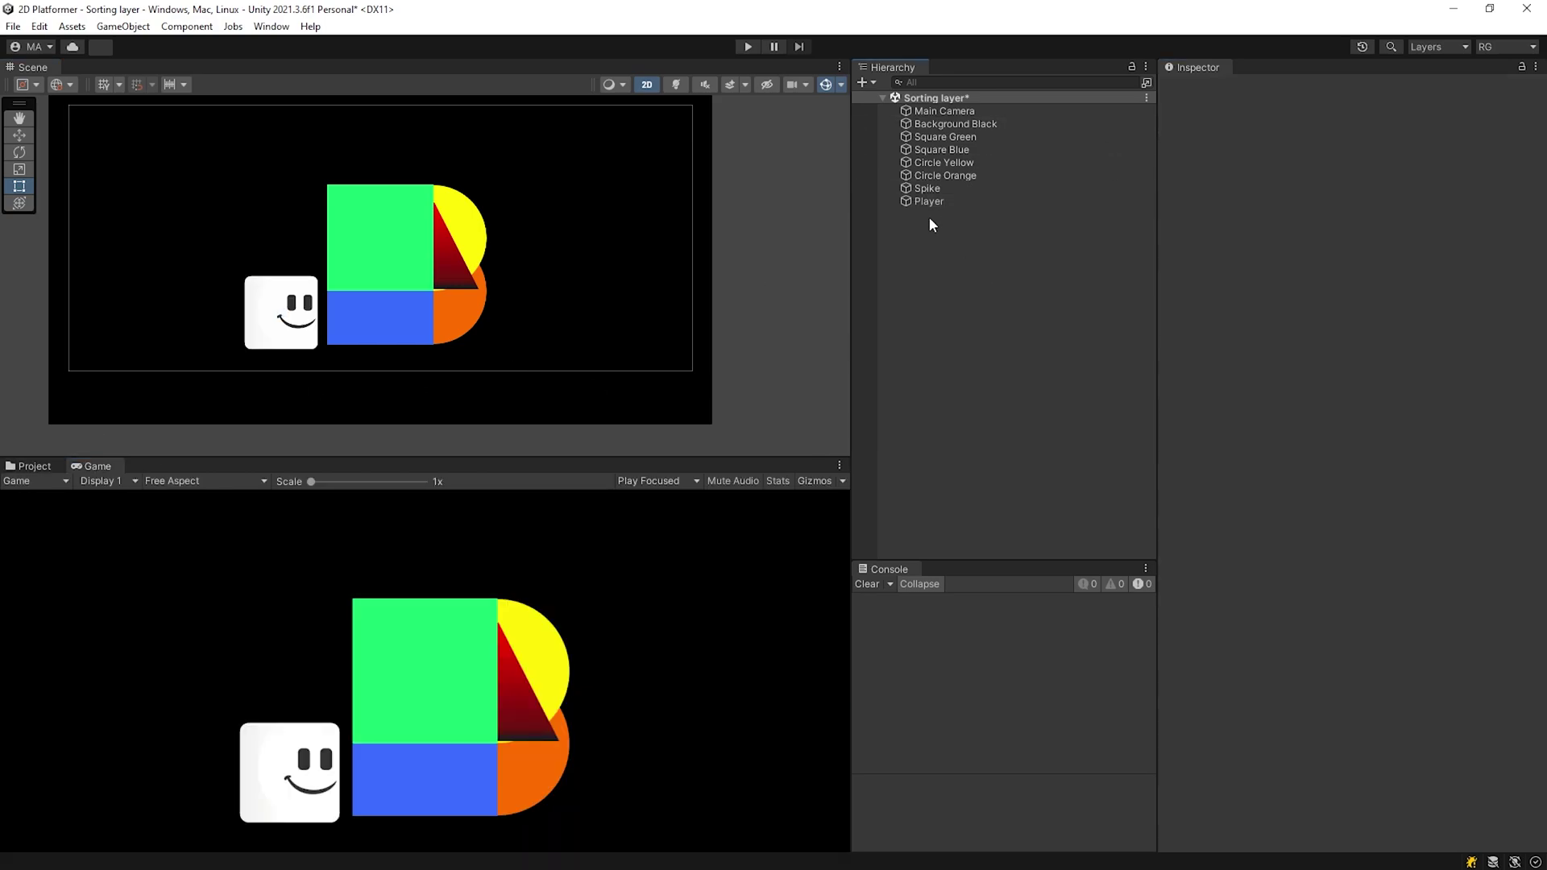
pyautogui.click(935, 202)
pyautogui.press('w')
pyautogui.moveTo(287, 314); pyautogui.dragTo(320, 276)
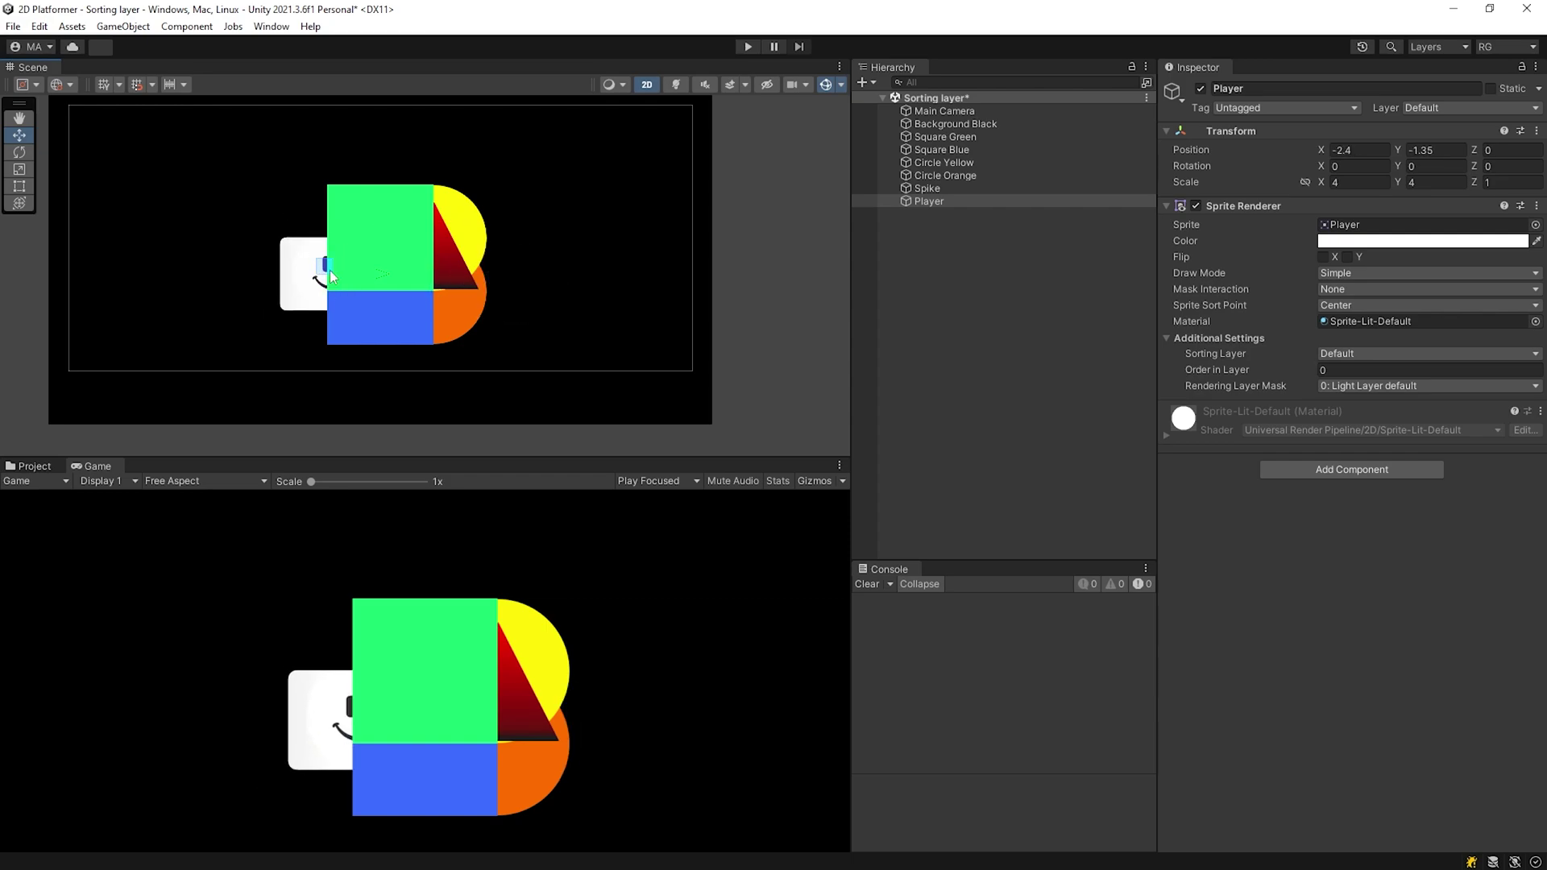
# Step: Create a new sorting layer named Player and position it ahead of Square
pyautogui.click(1377, 361)
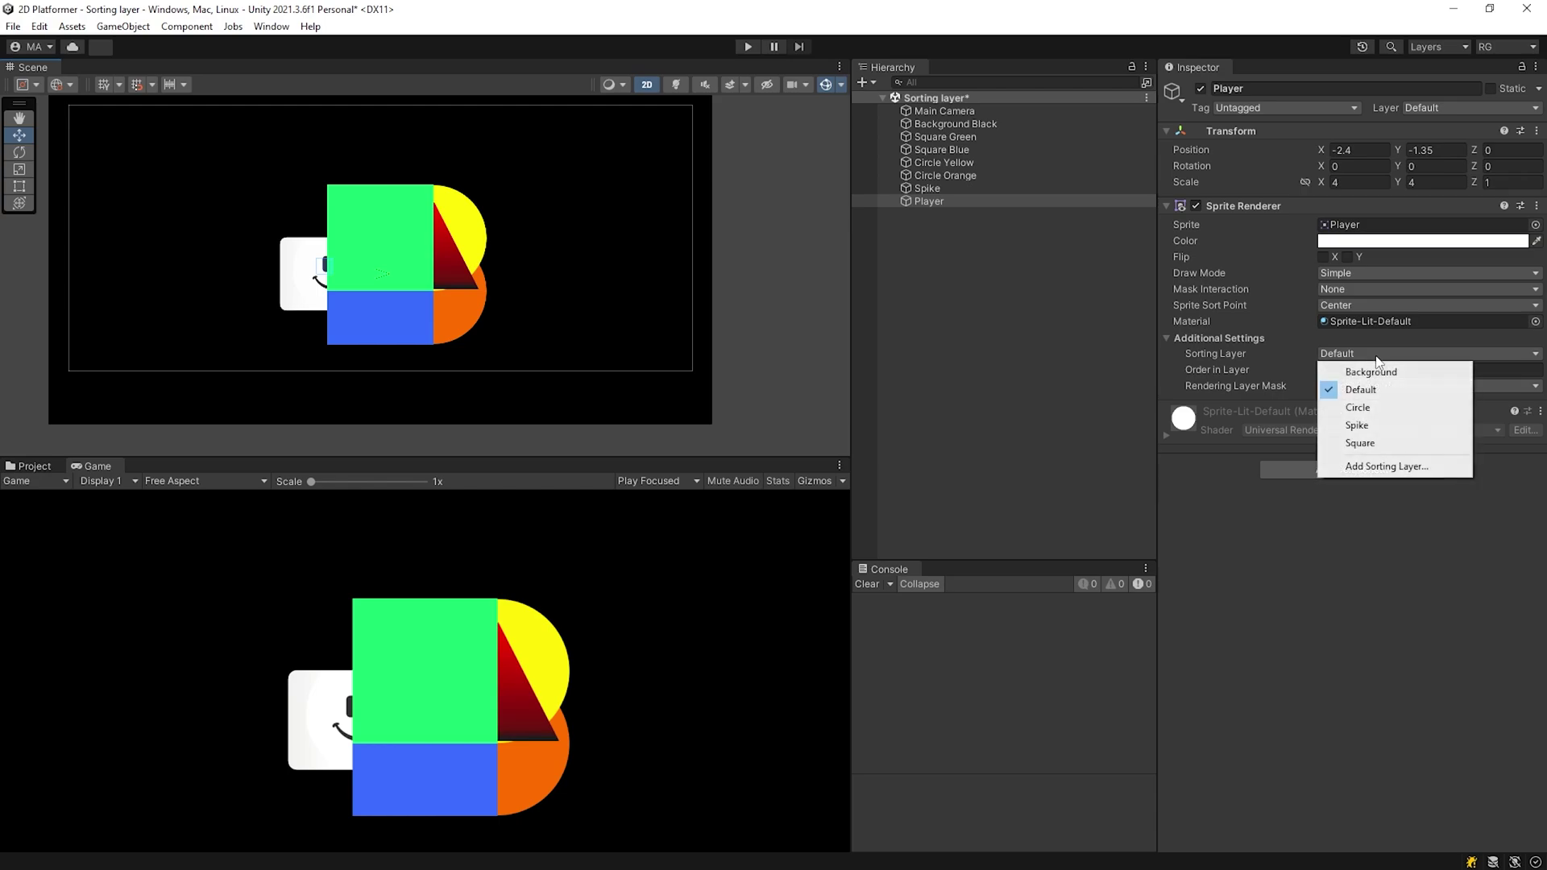
pyautogui.click(1377, 464)
pyautogui.click(1500, 249)
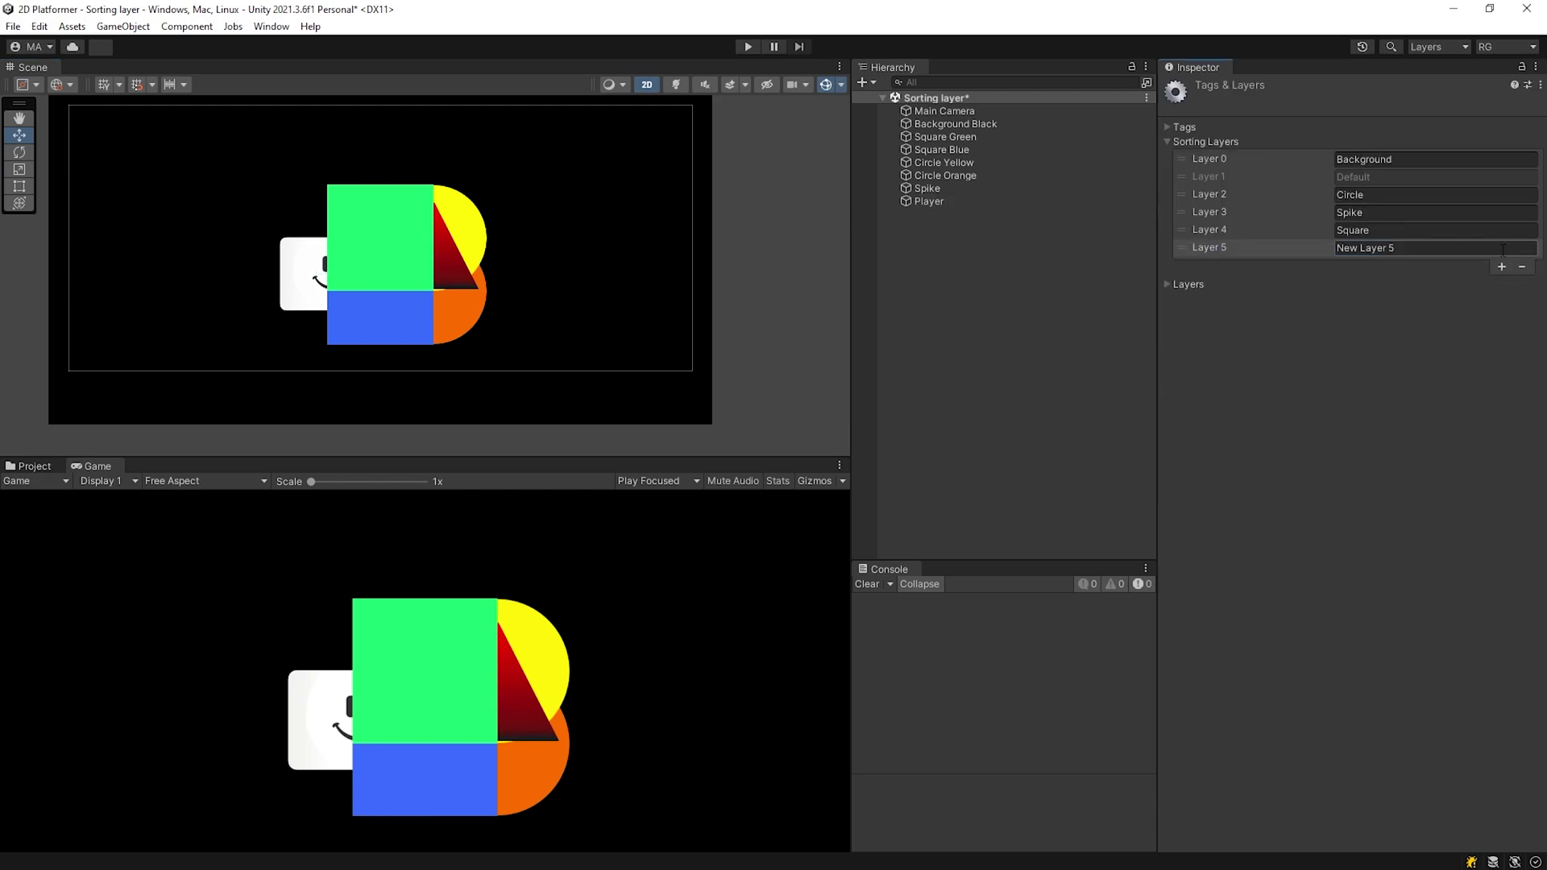
pyautogui.click(1502, 249)
pyautogui.write('Player')
pyautogui.click(1351, 400)
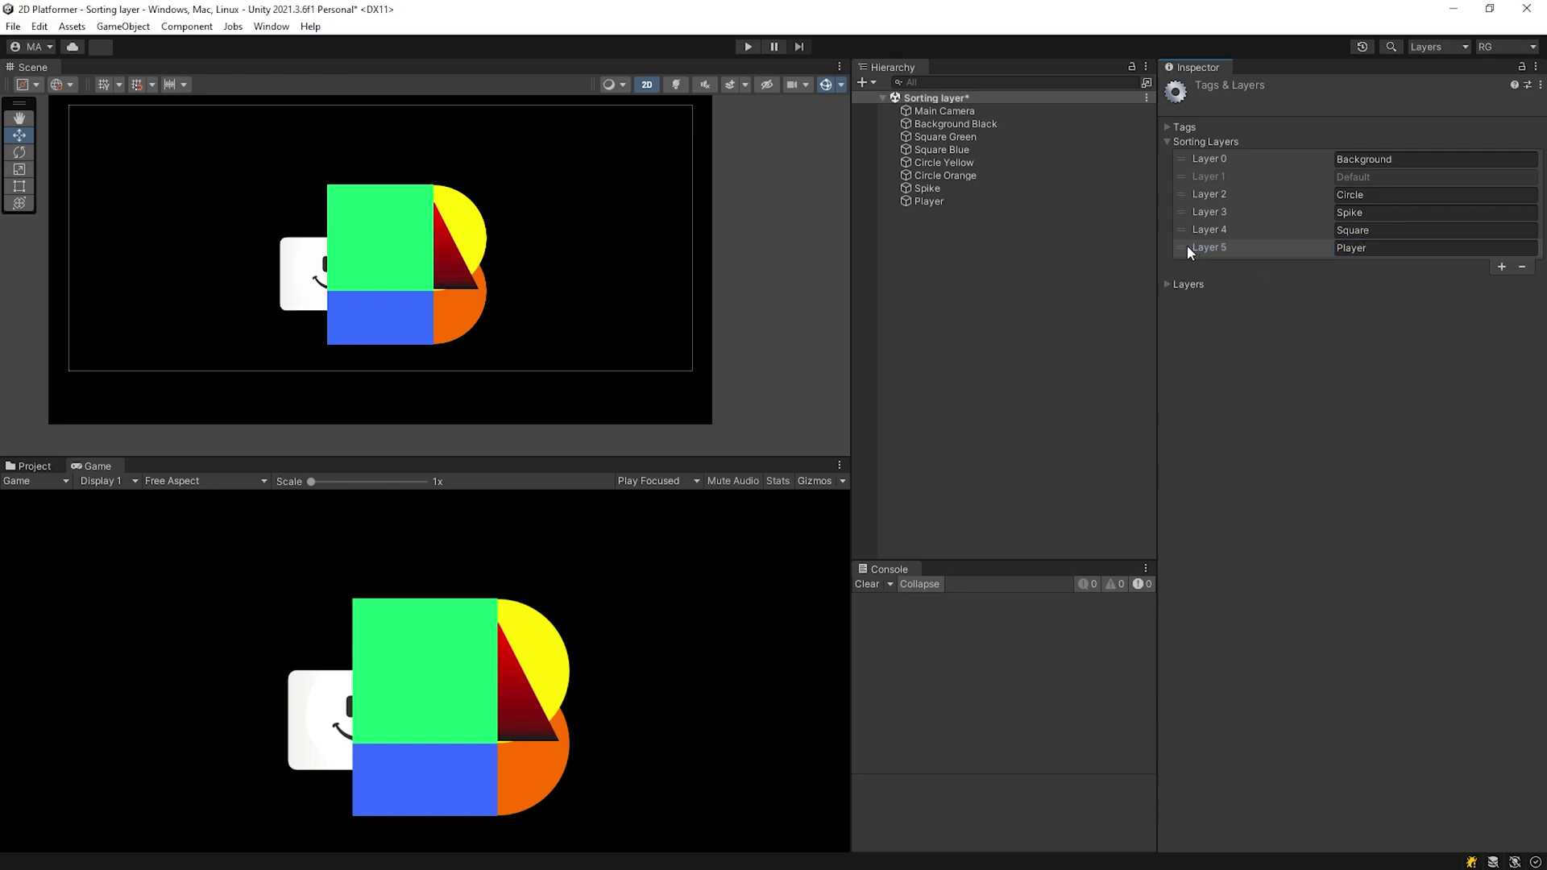
pyautogui.moveTo(1184, 247); pyautogui.dragTo(1183, 225)
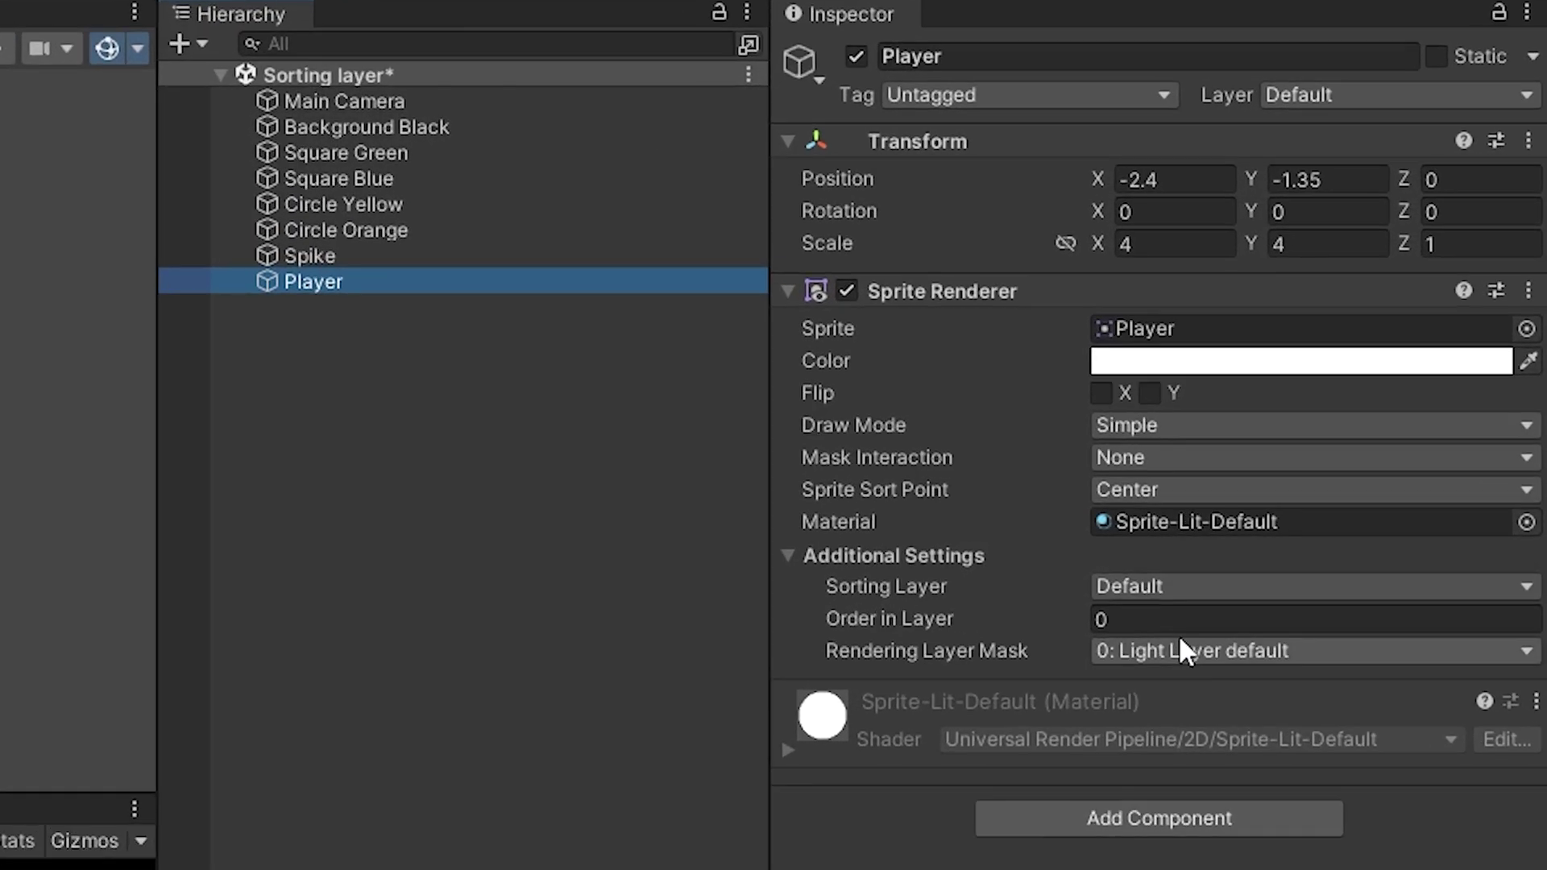
# Step: Assign the Player sprite to the Player layer and move it over the circles and spike
pyautogui.click(1365, 351)
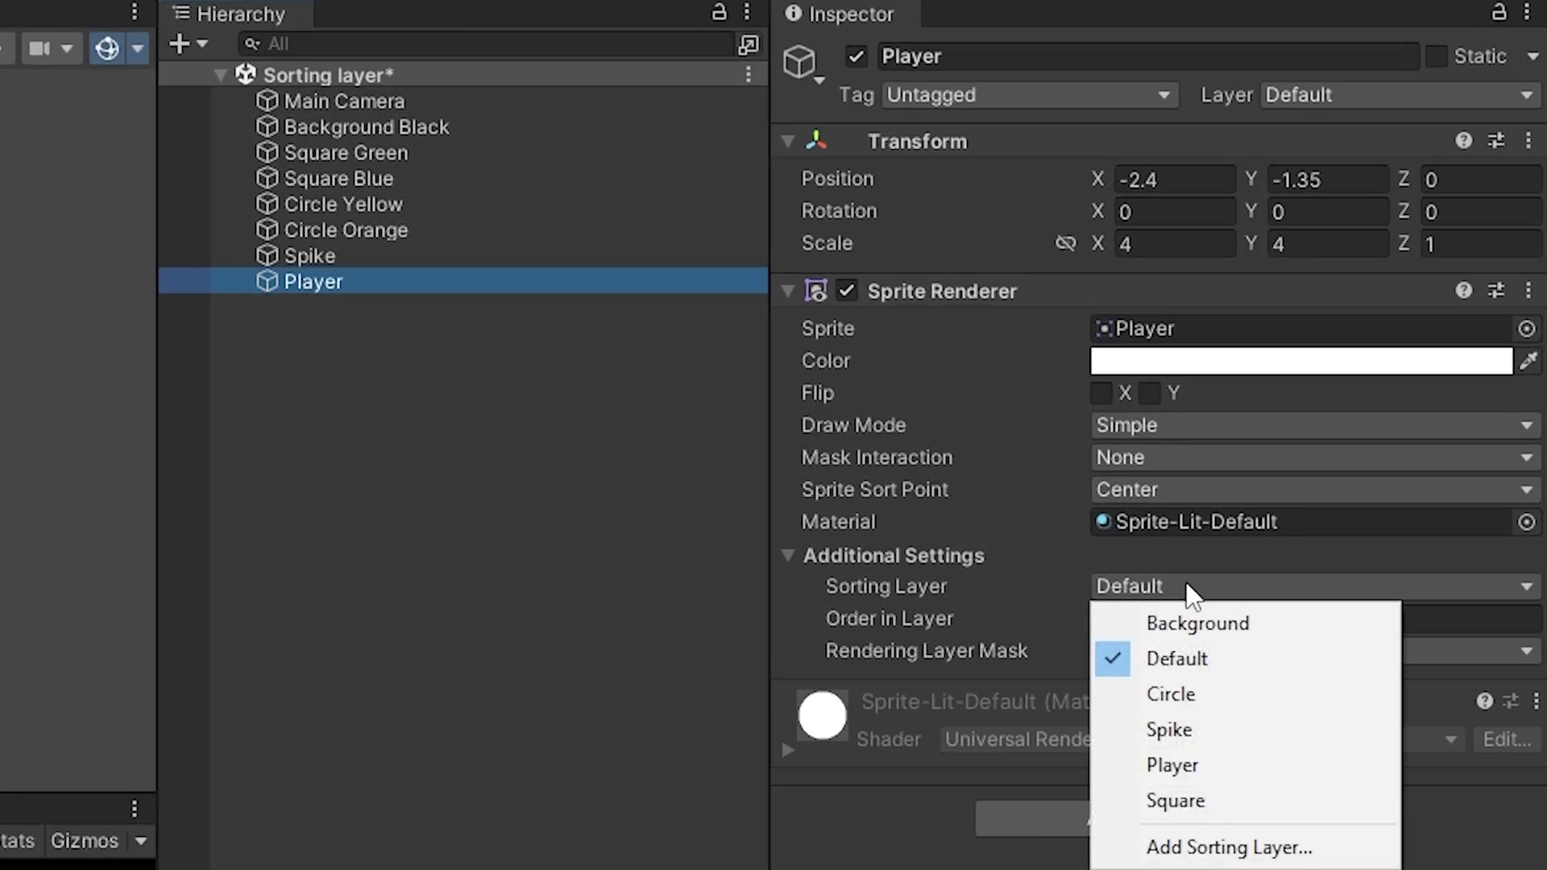
pyautogui.click(1225, 767)
pyautogui.click(476, 524)
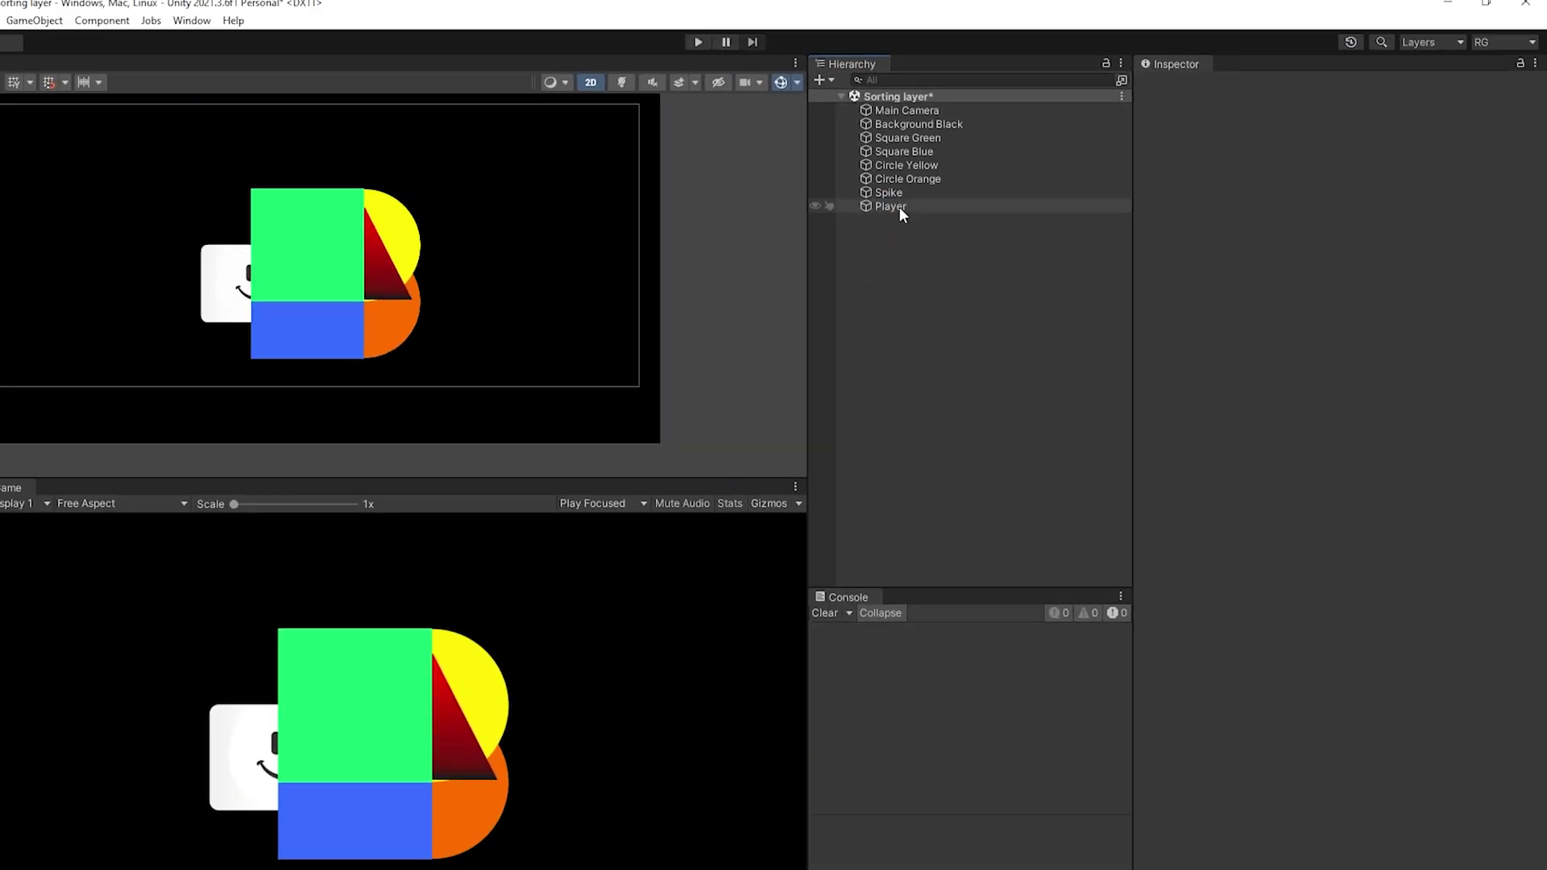
pyautogui.click(265, 286)
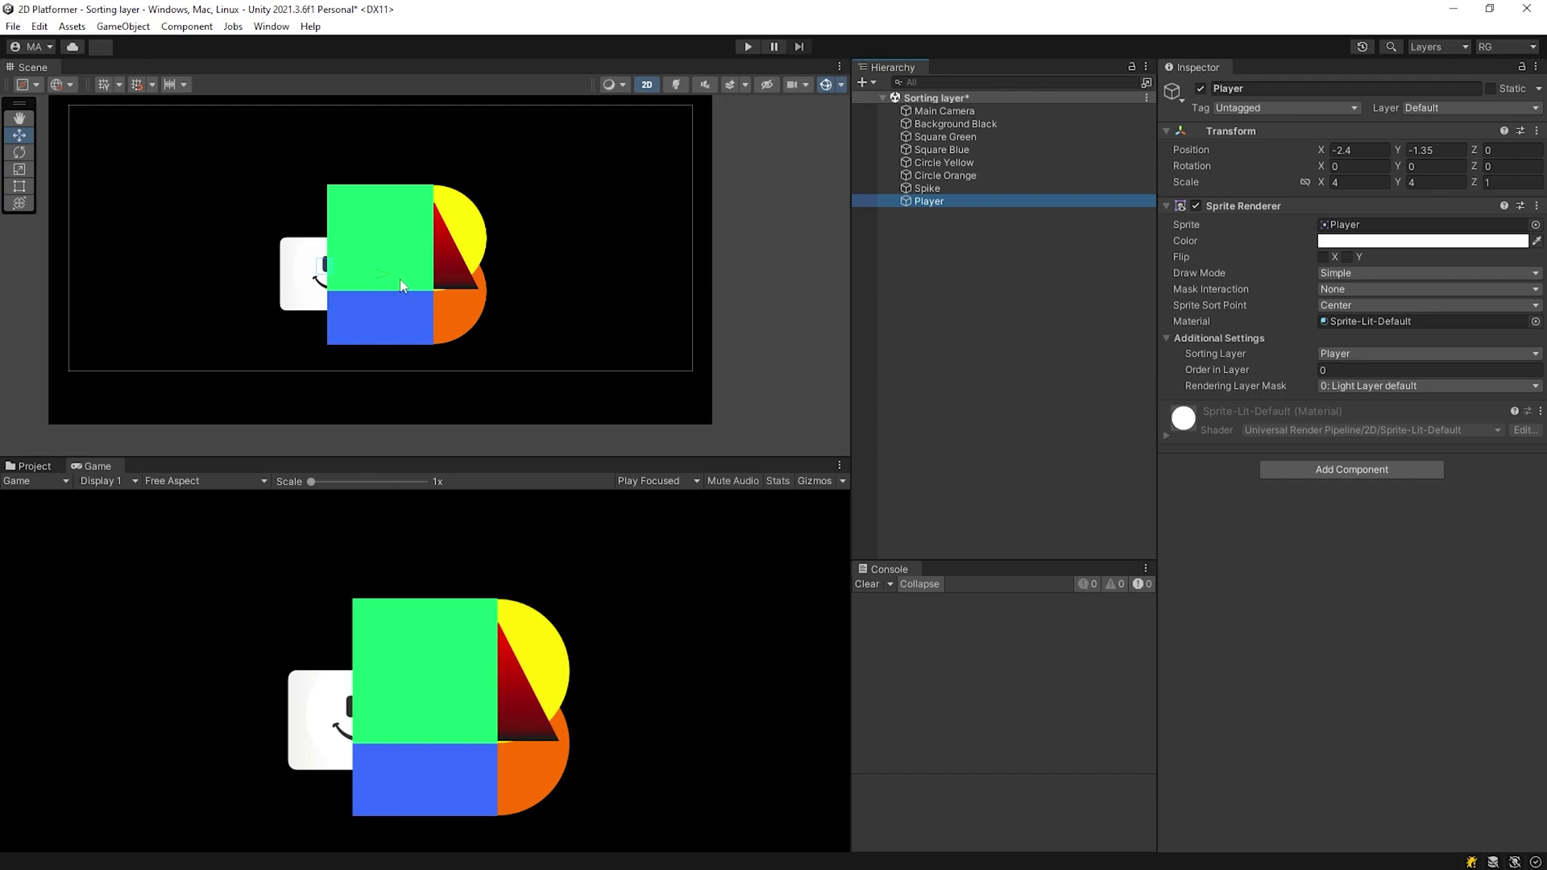
pyautogui.moveTo(389, 274); pyautogui.dragTo(510, 288)
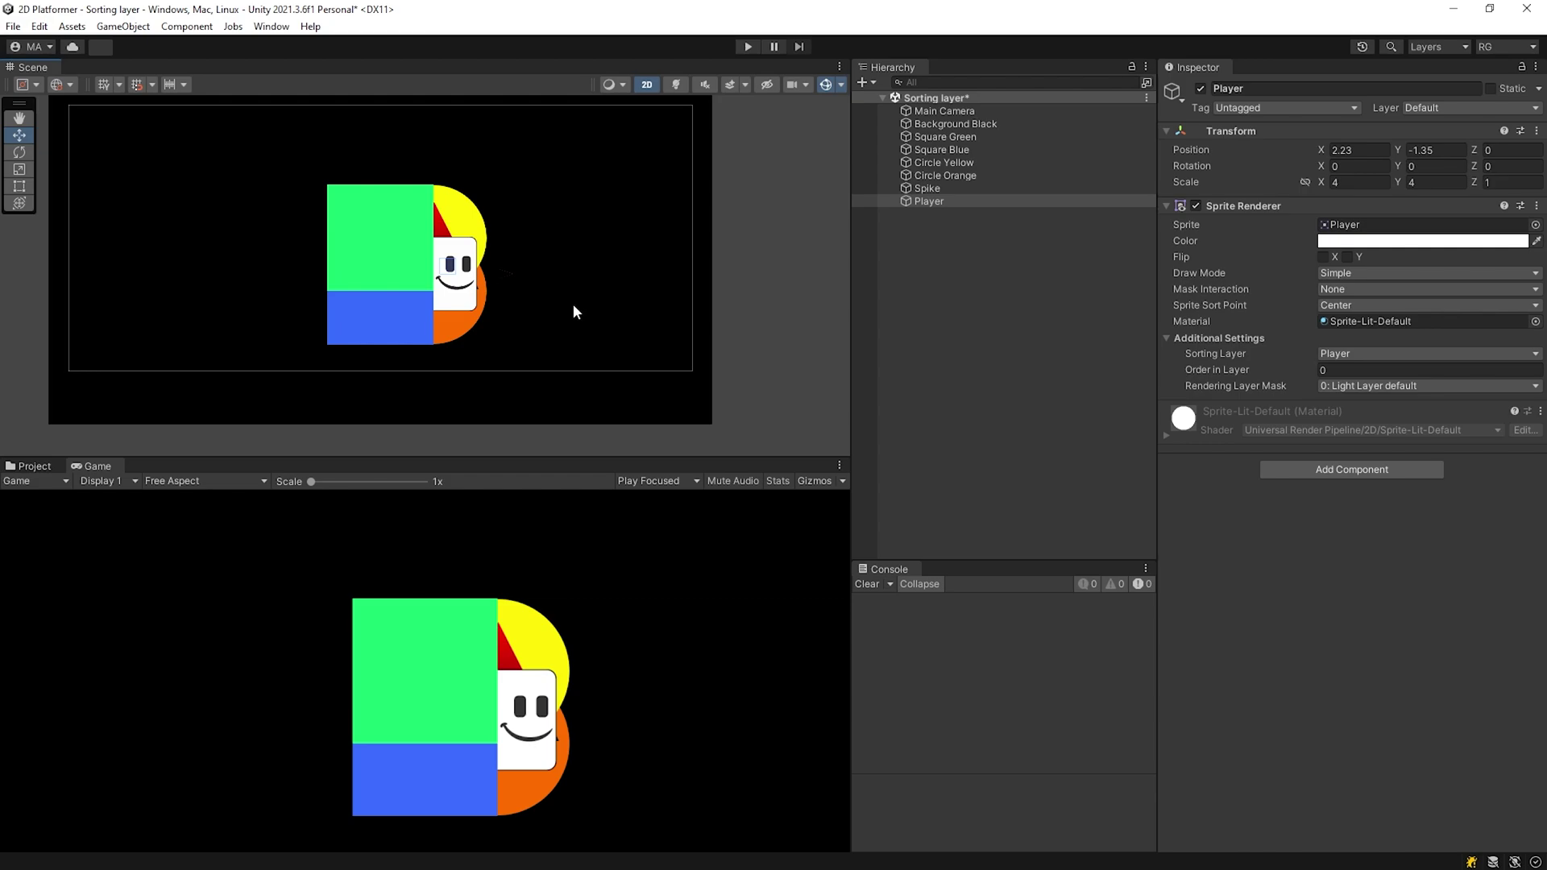
# Step: Try the Player layer above Square, then move it back beneath Square
pyautogui.click(1394, 353)
pyautogui.click(1403, 482)
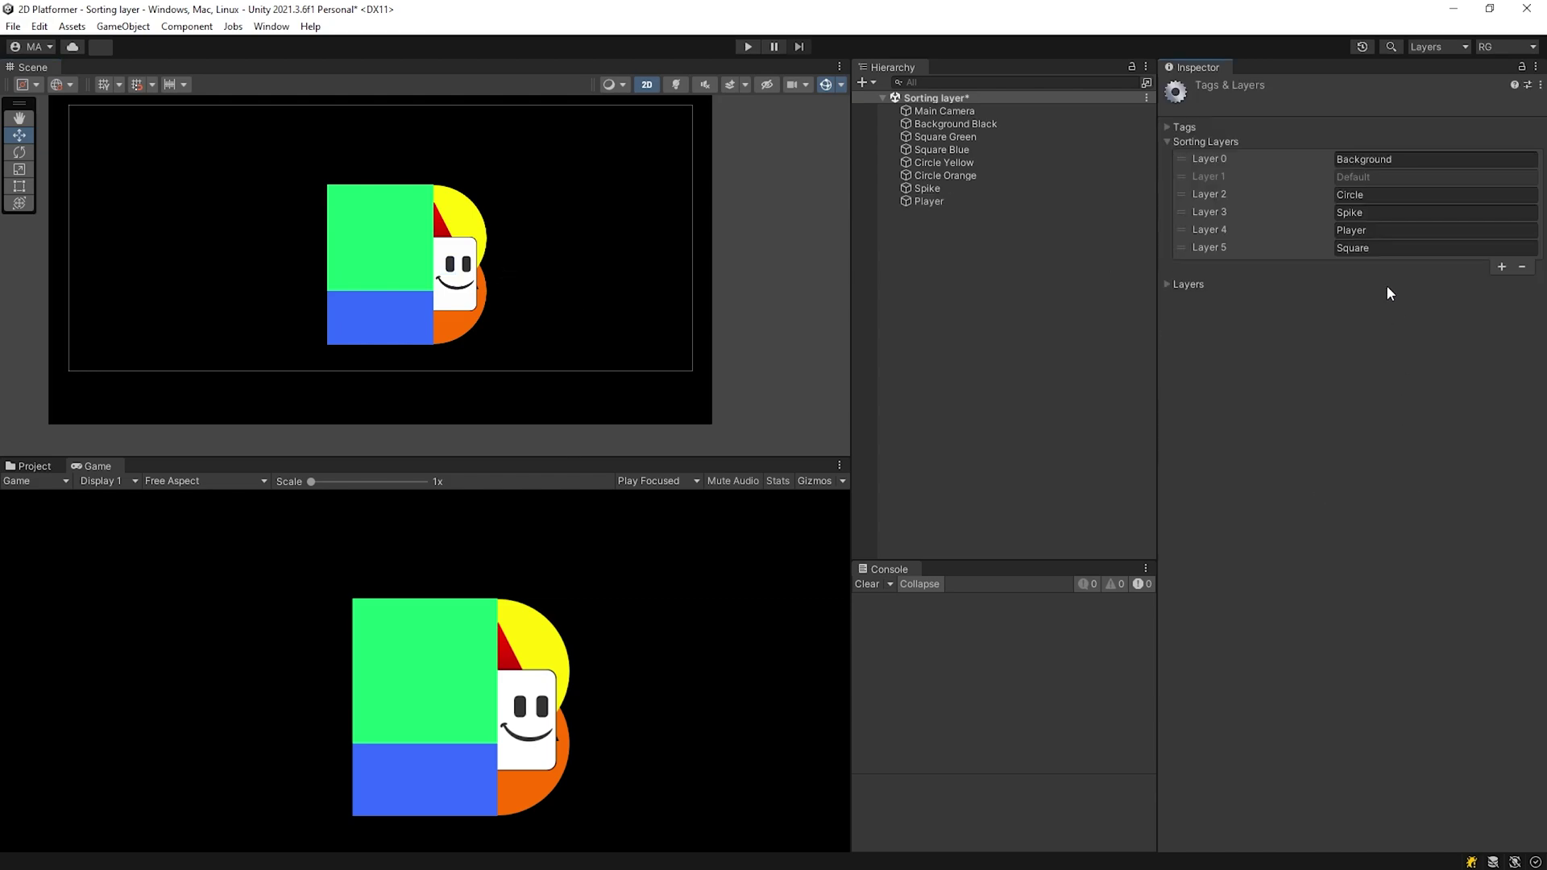
pyautogui.moveTo(1225, 237); pyautogui.dragTo(1186, 249)
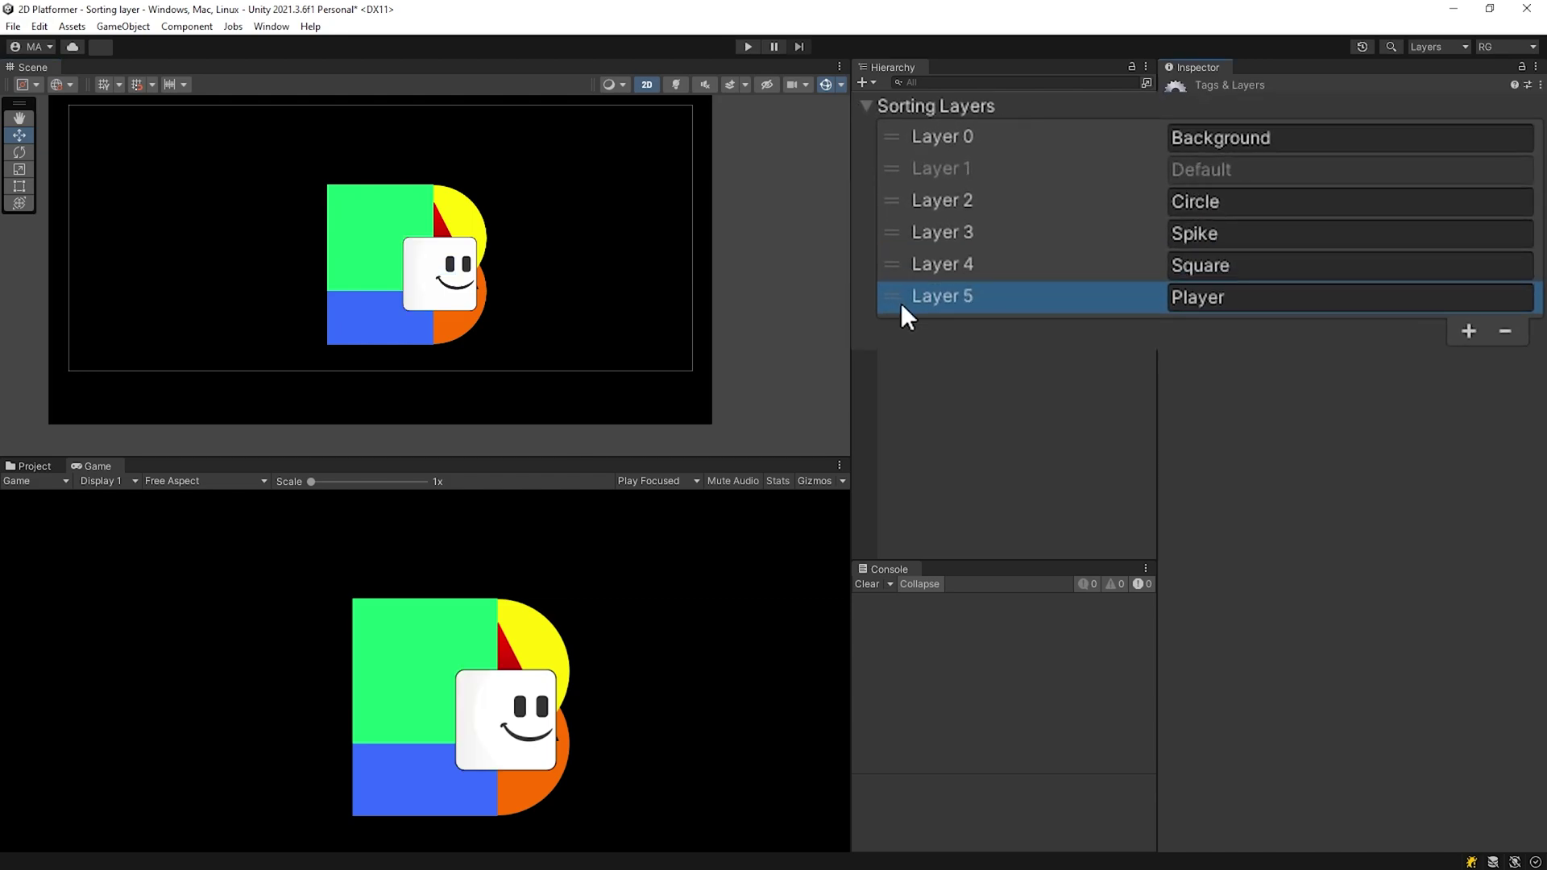
pyautogui.moveTo(900, 303)
pyautogui.mouseDown()
pyautogui.moveTo(887, 204)
pyautogui.moveTo(892, 307)
pyautogui.mouseUp()
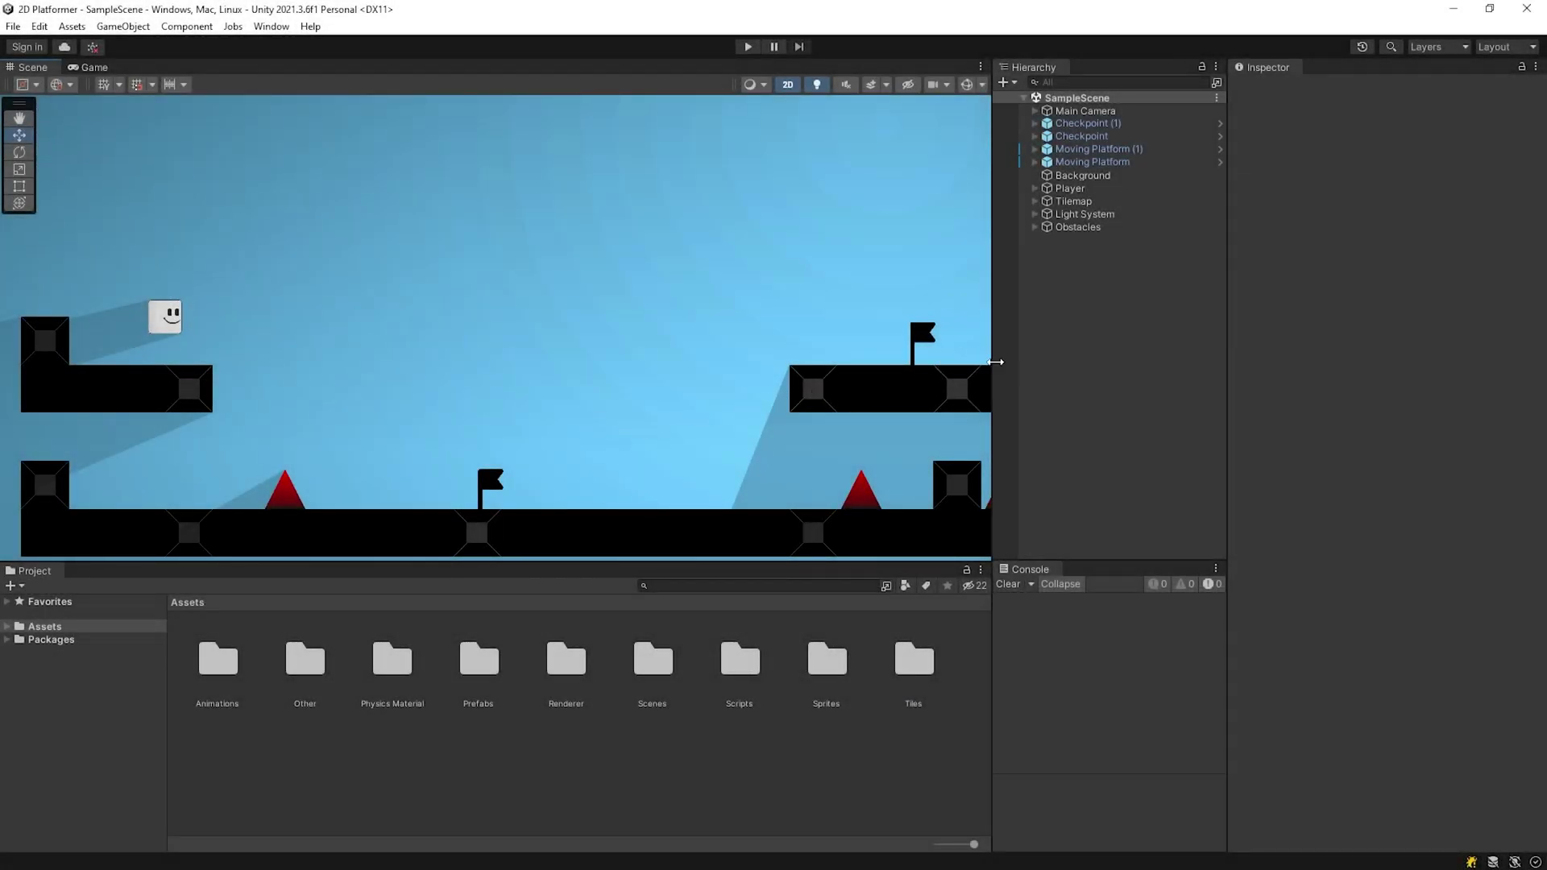
# Step: Enter Play mode and run the player right past the ledge, flag and spike row
pyautogui.click(1100, 350)
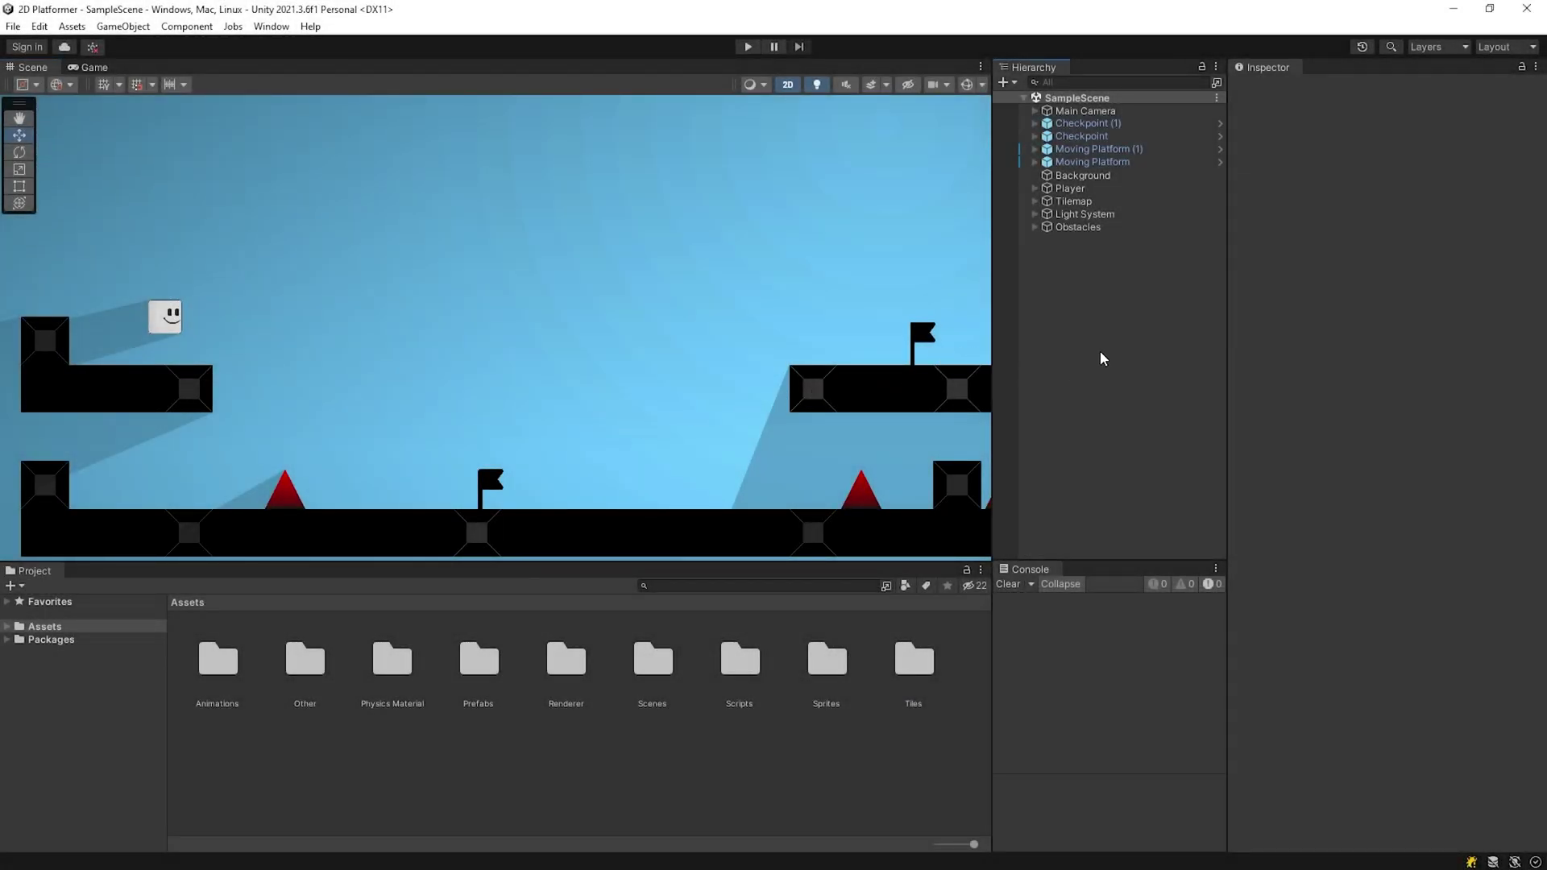
pyautogui.click(747, 46)
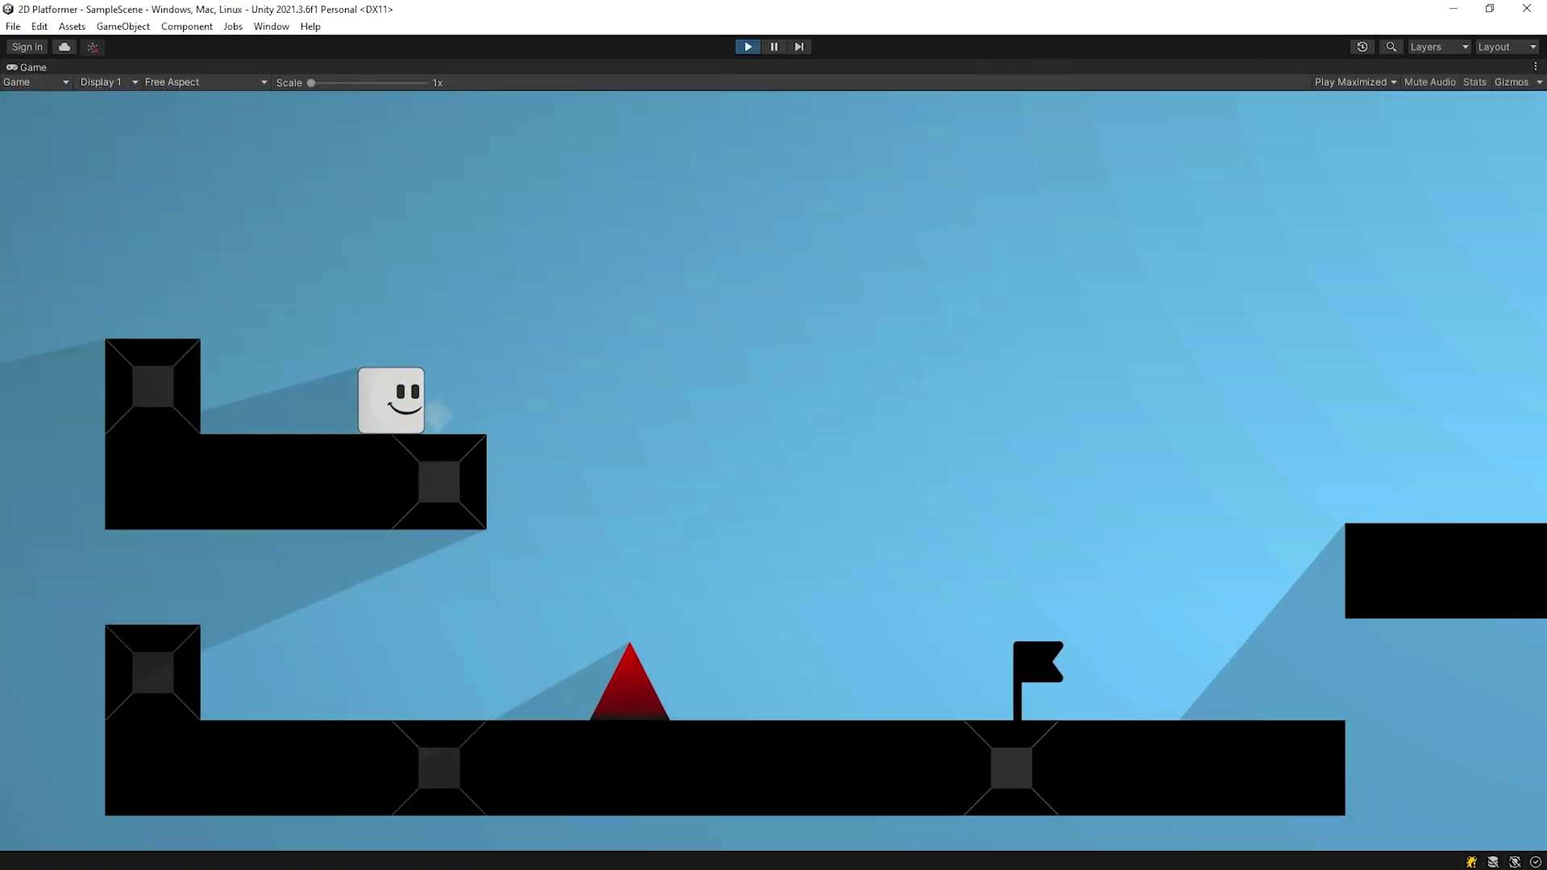
pyautogui.press('Right')
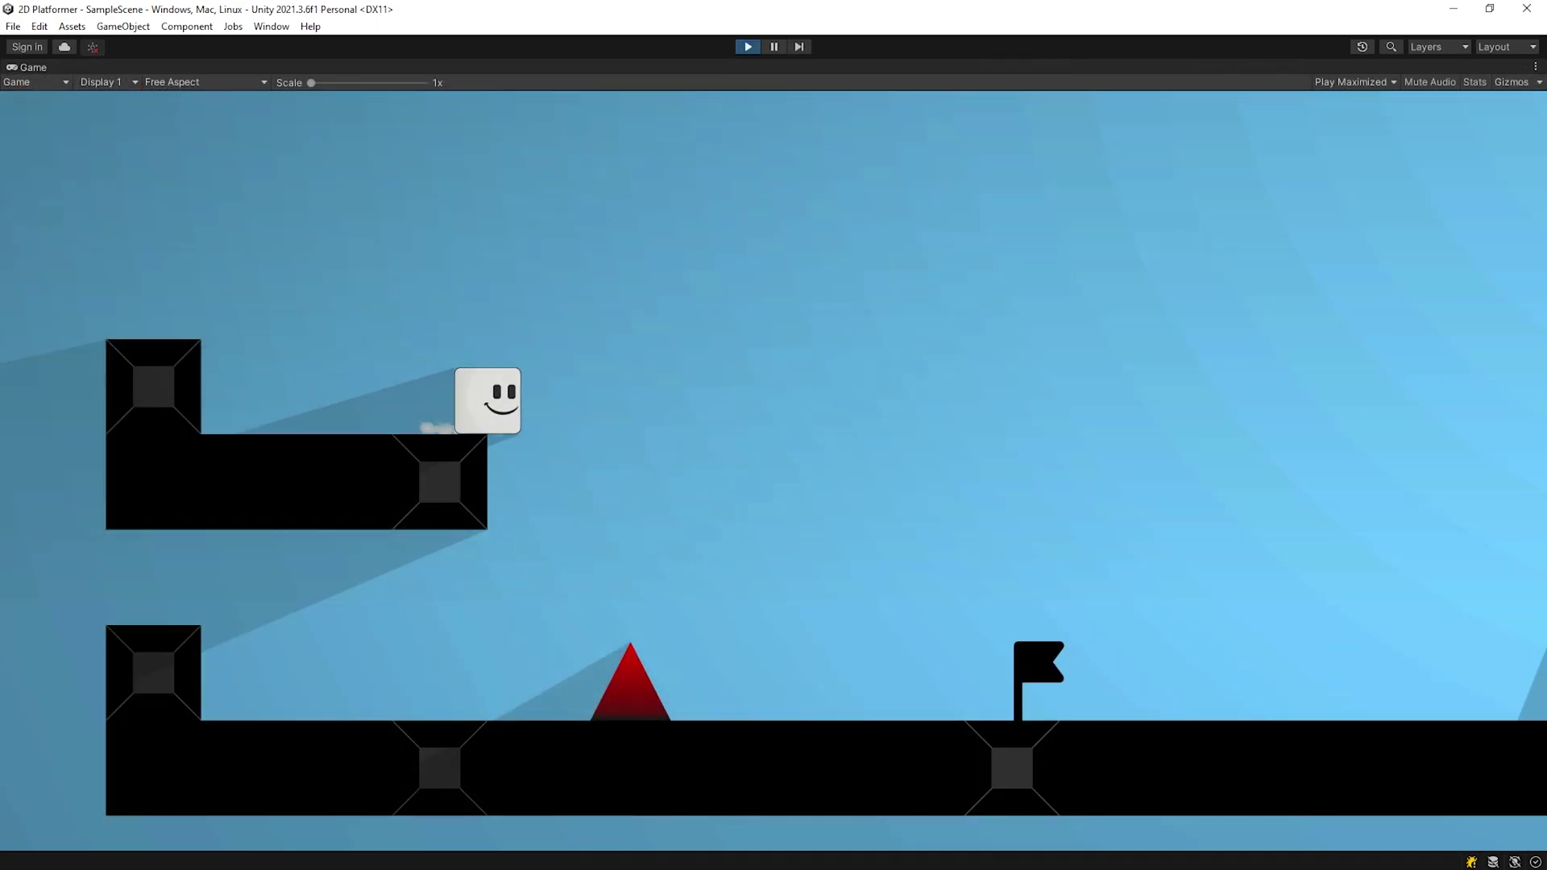
pyautogui.press('Right')
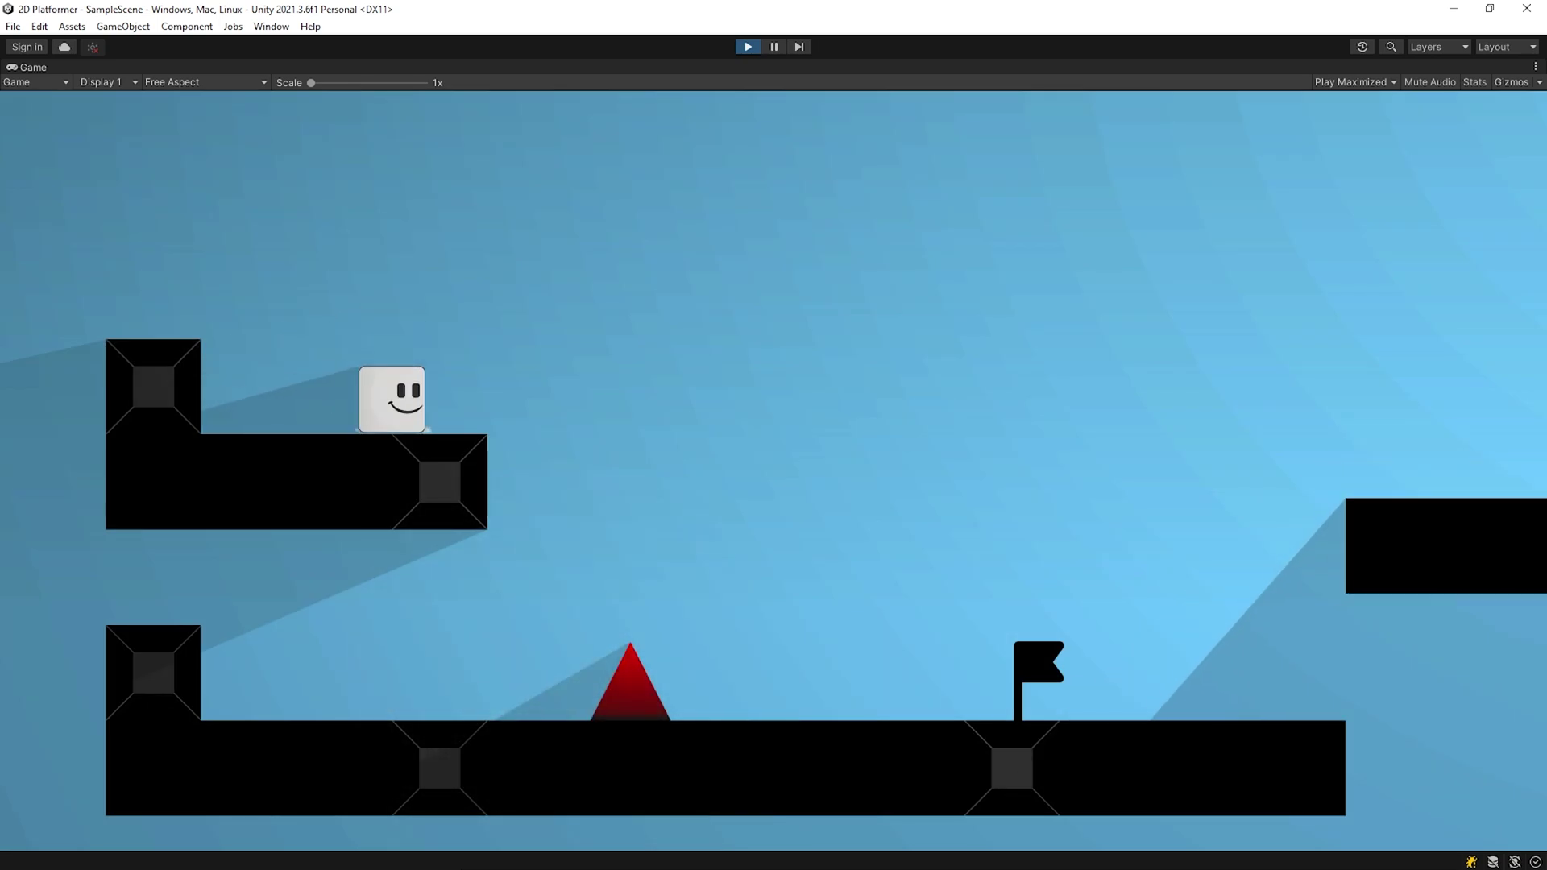
pyautogui.press('Right')
pyautogui.press('Right')
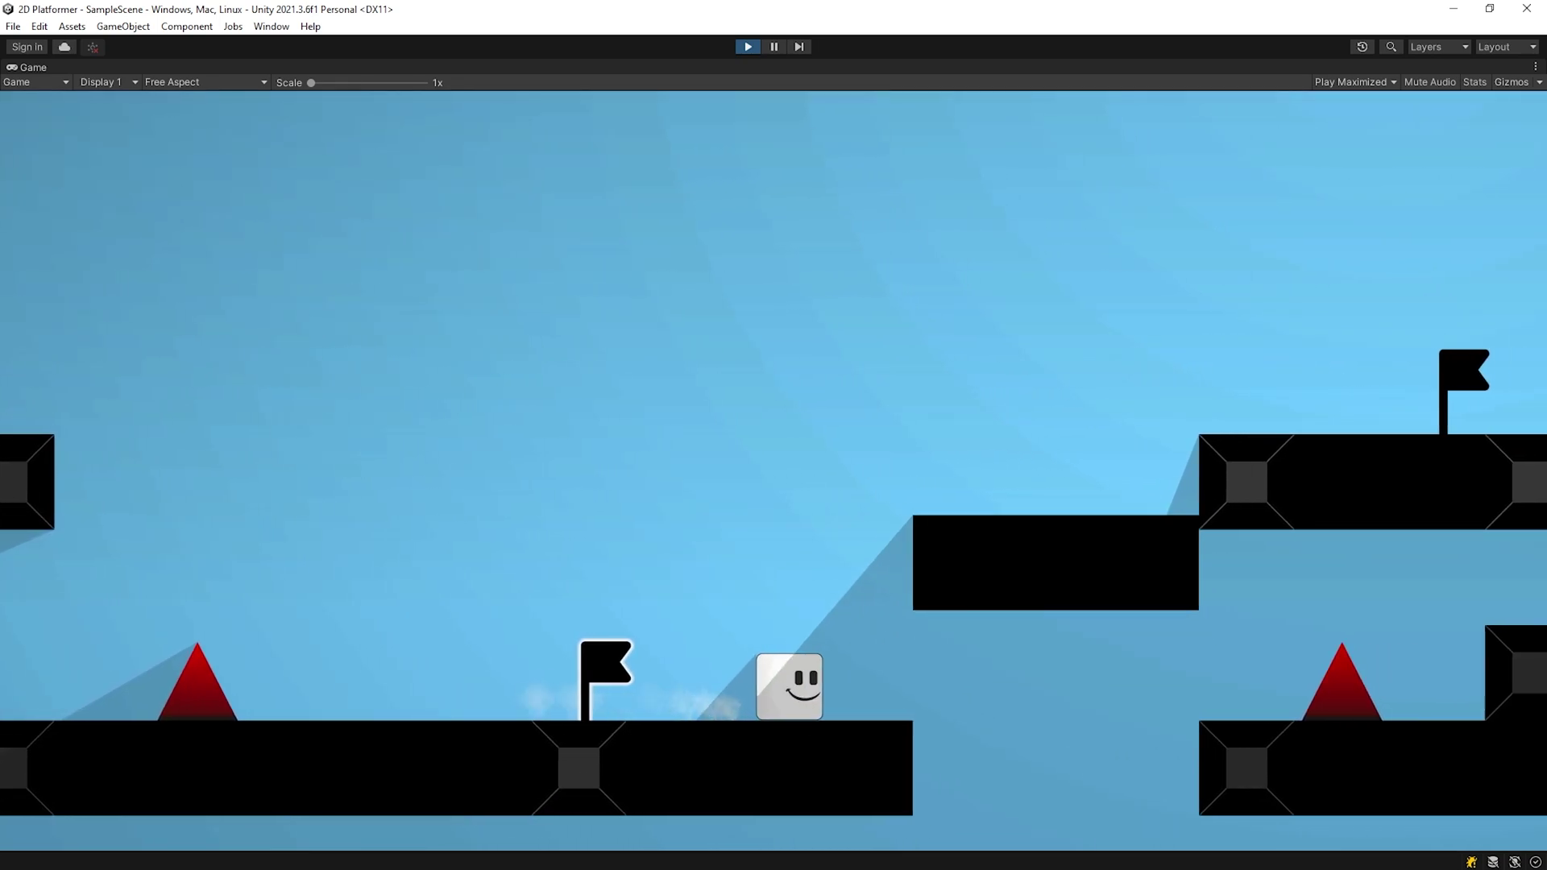
pyautogui.press('Right')
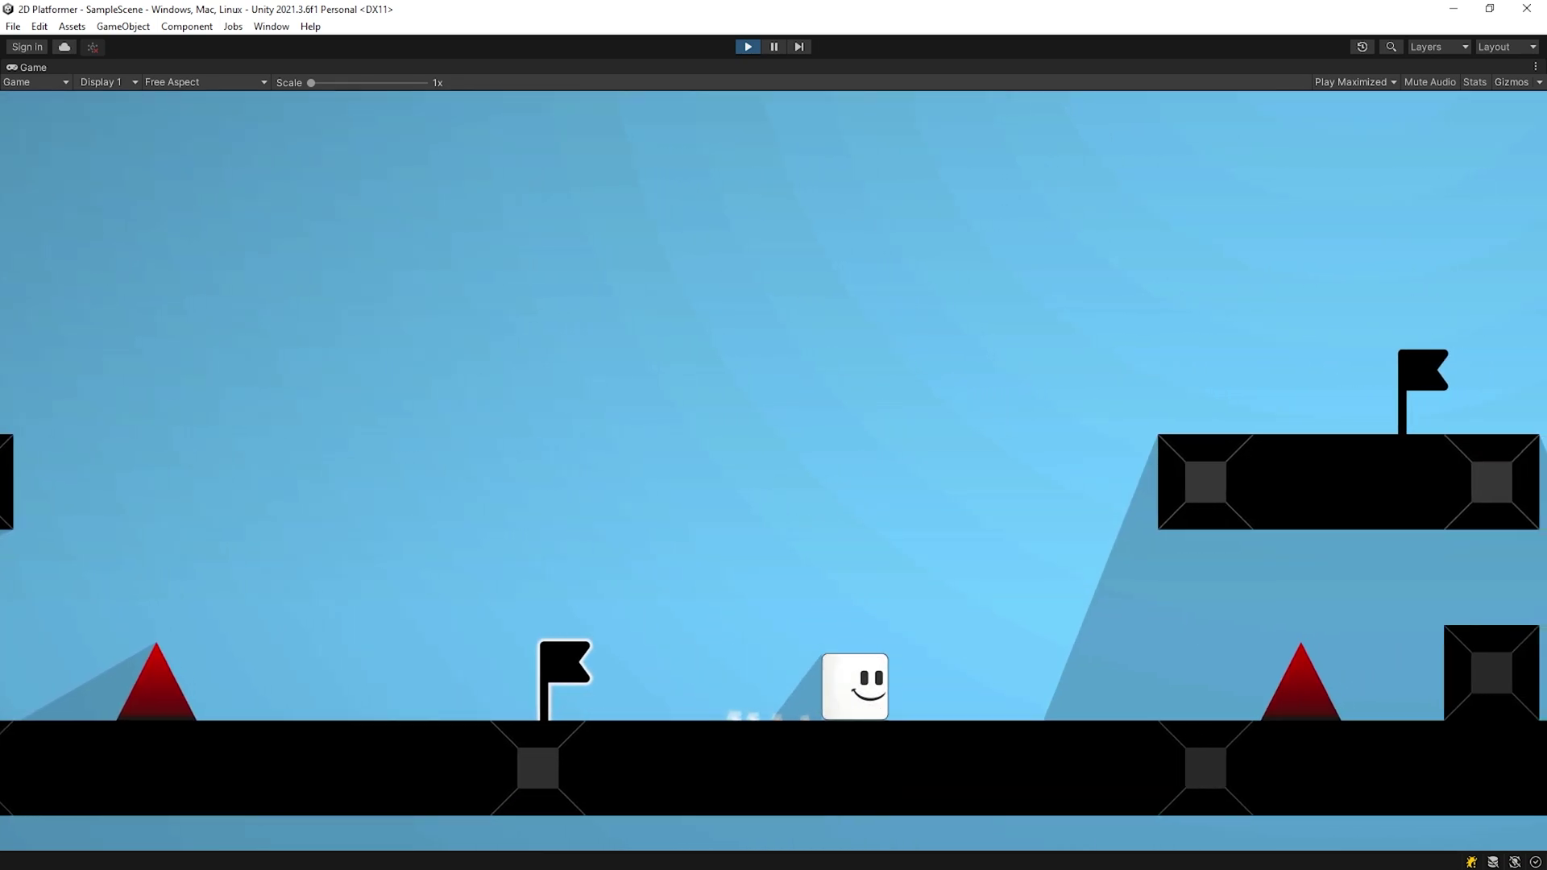
# Step: Run the player across the moving platforms to the upper checkpoint, then stop Play mode
pyautogui.press('Right')
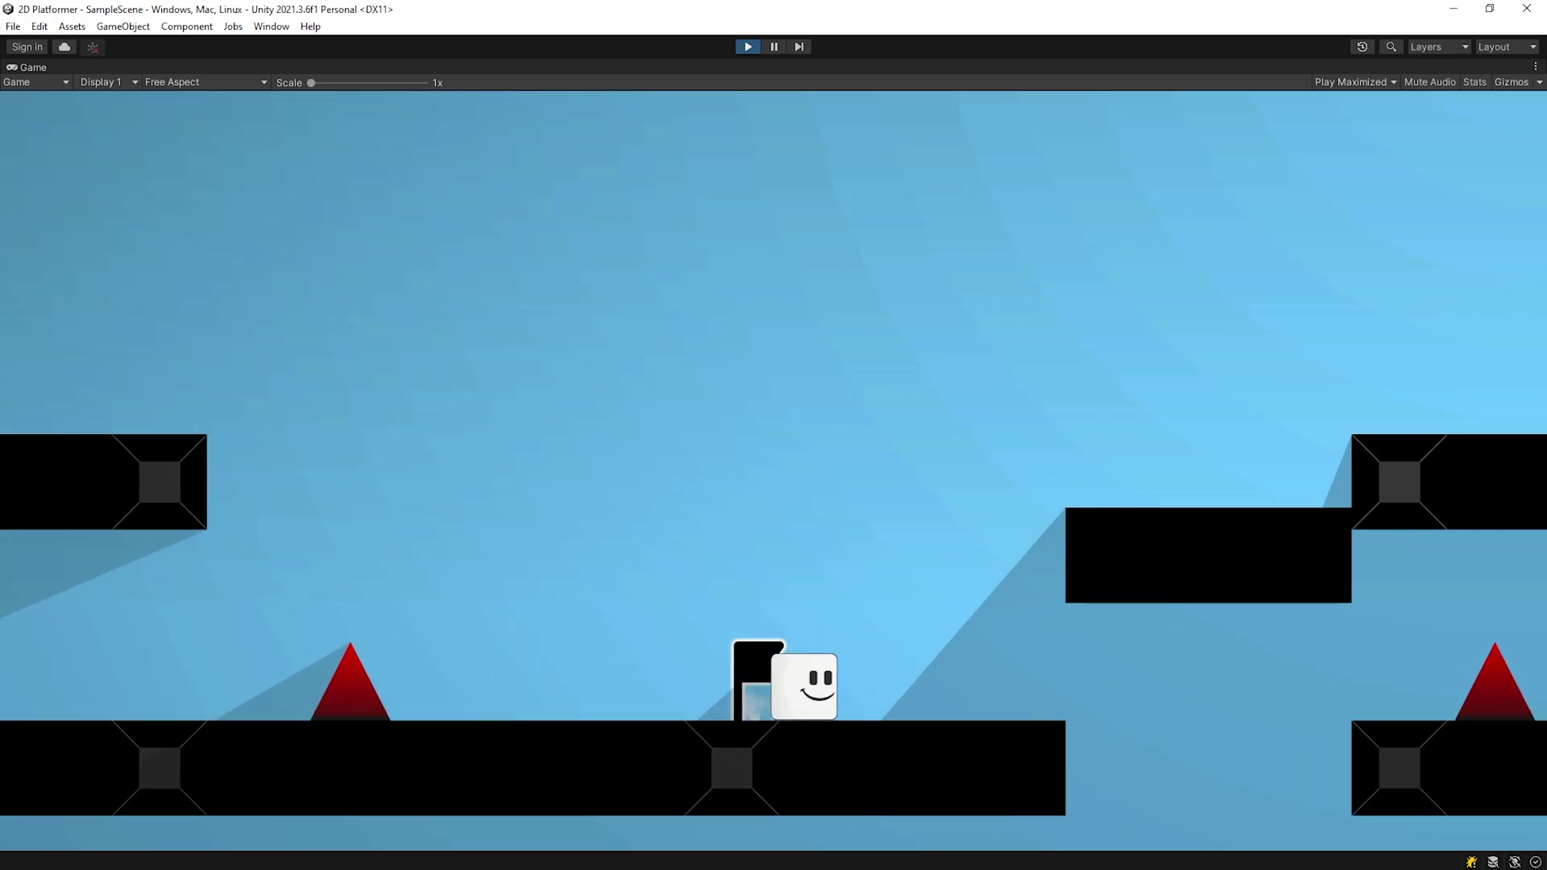
pyautogui.press('Right')
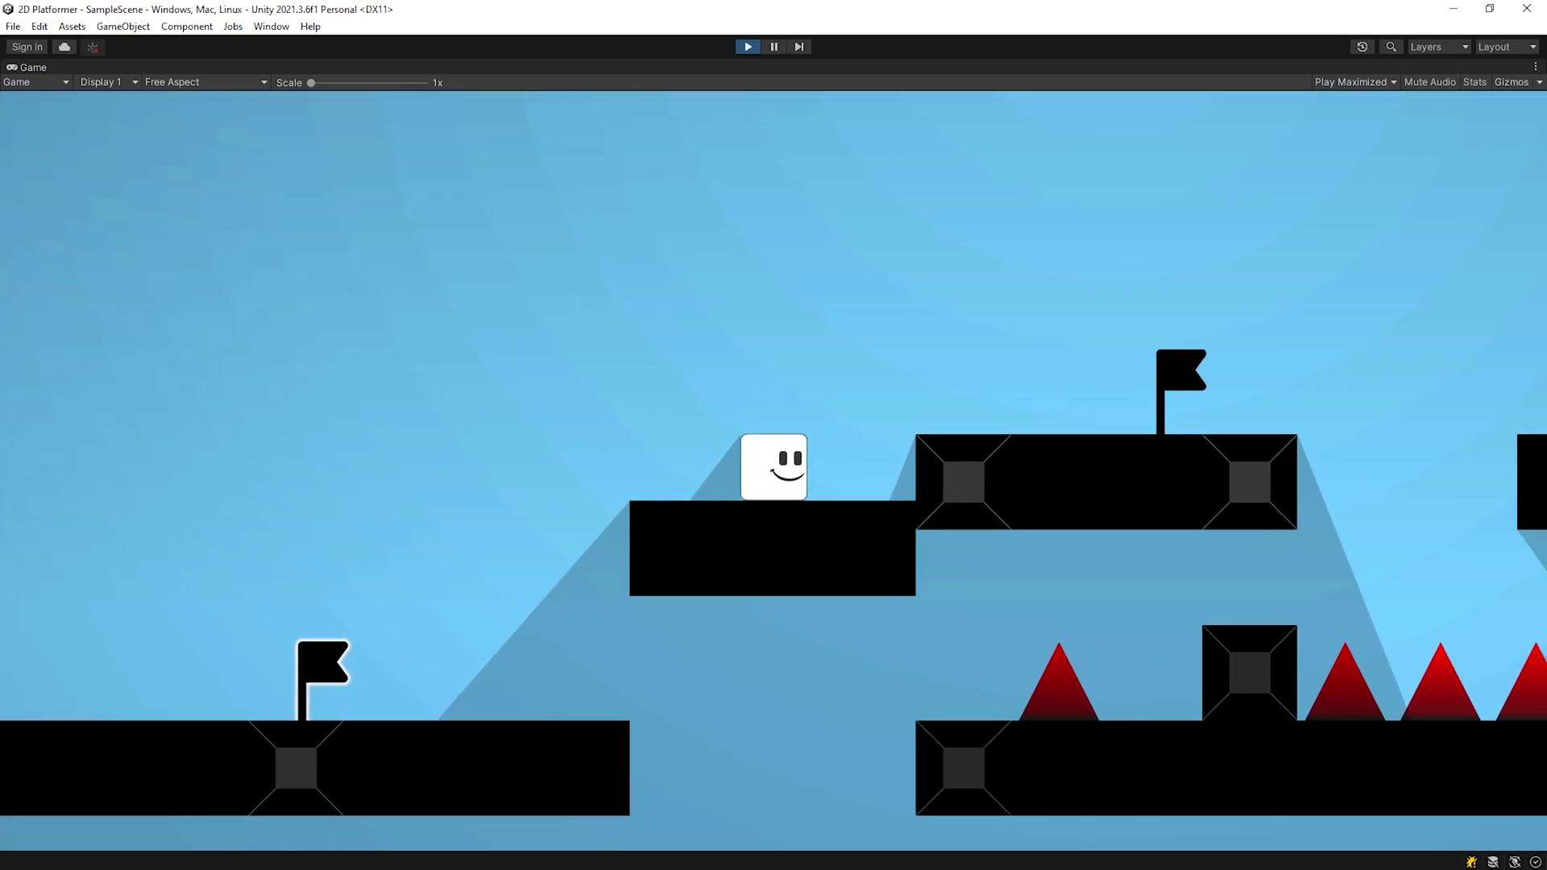
pyautogui.press('Right')
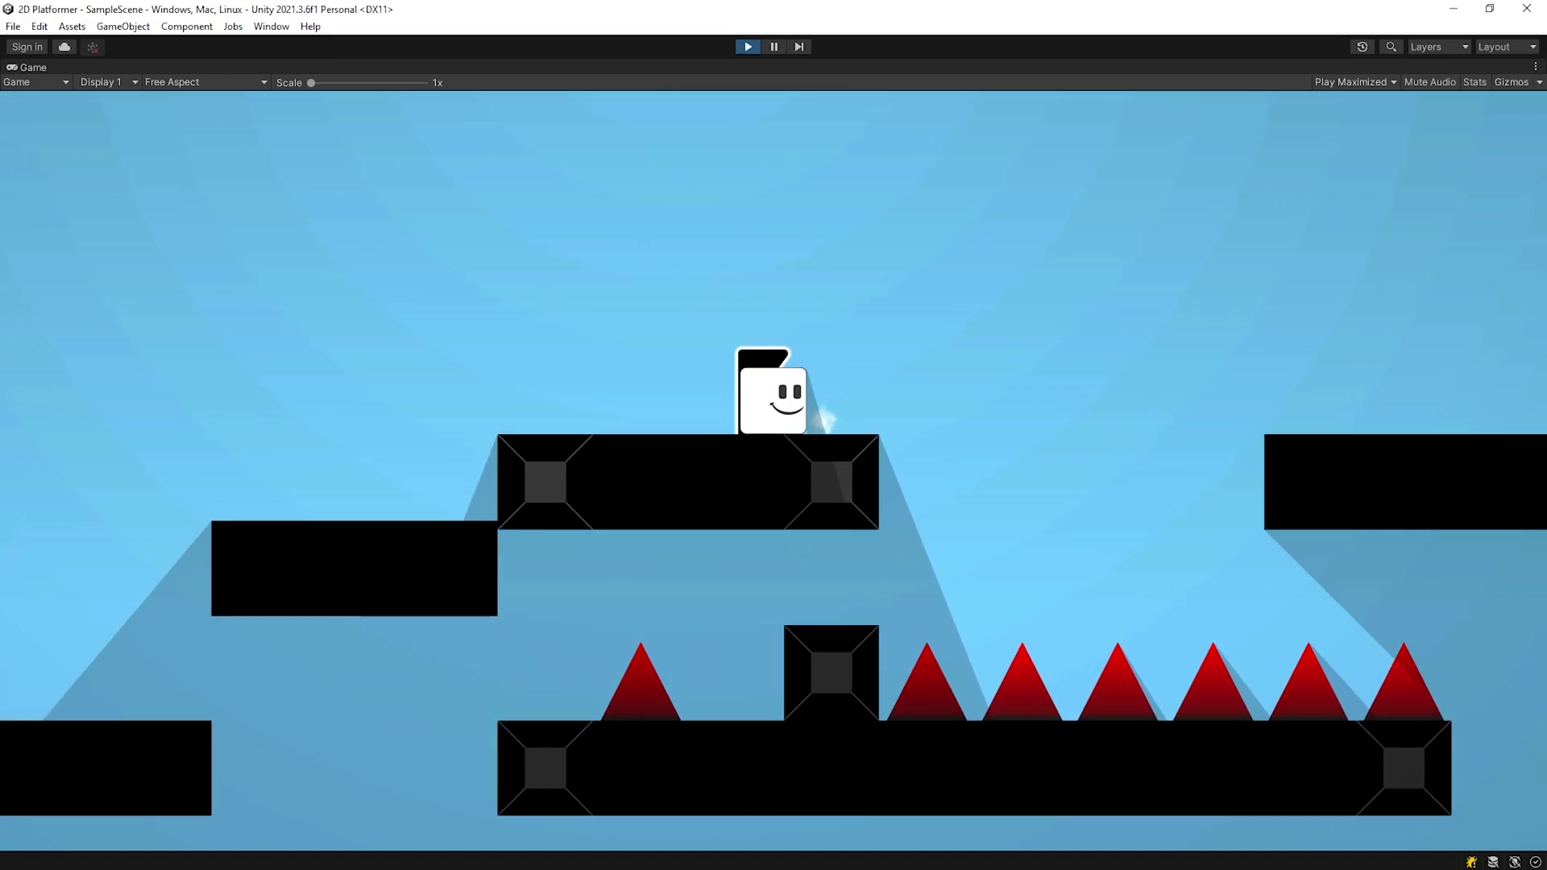
pyautogui.press('Right')
pyautogui.press('Right')
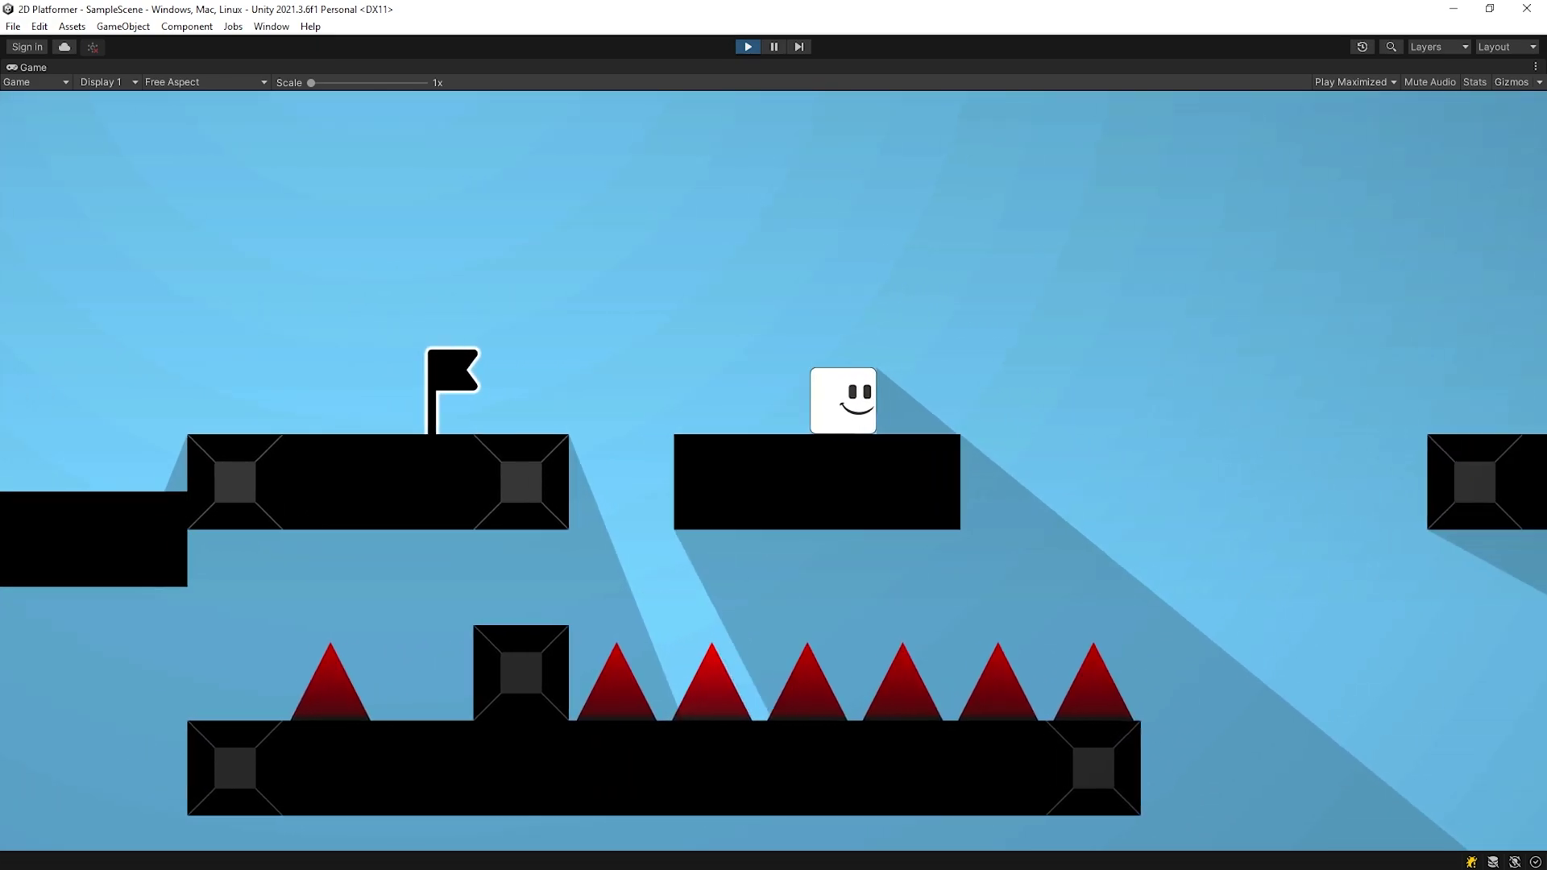
pyautogui.press('Right')
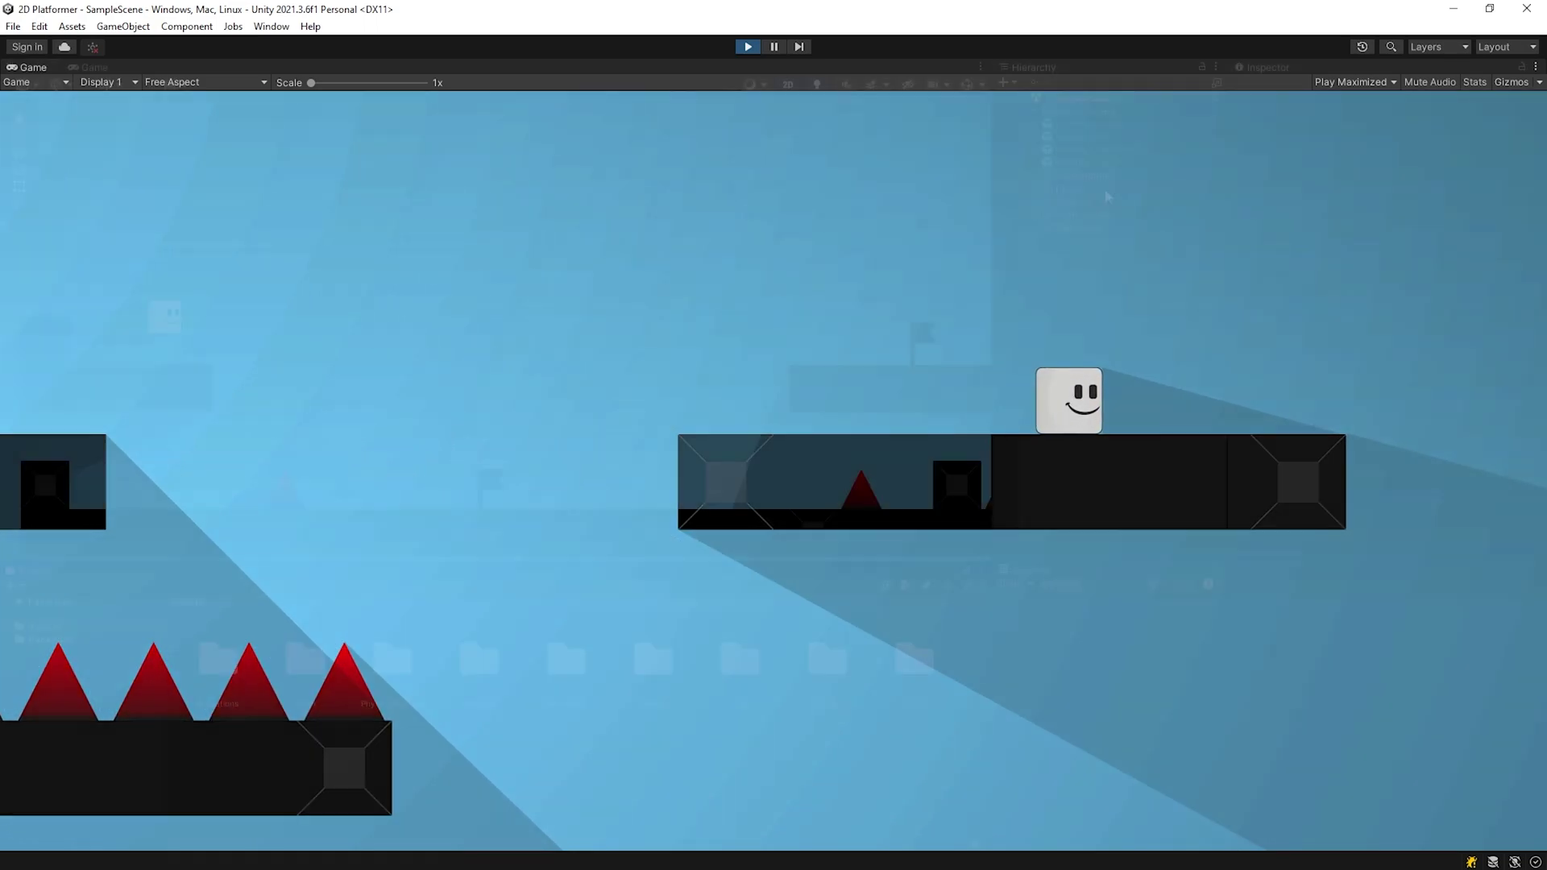
pyautogui.hotkey('ctrl', 'p')
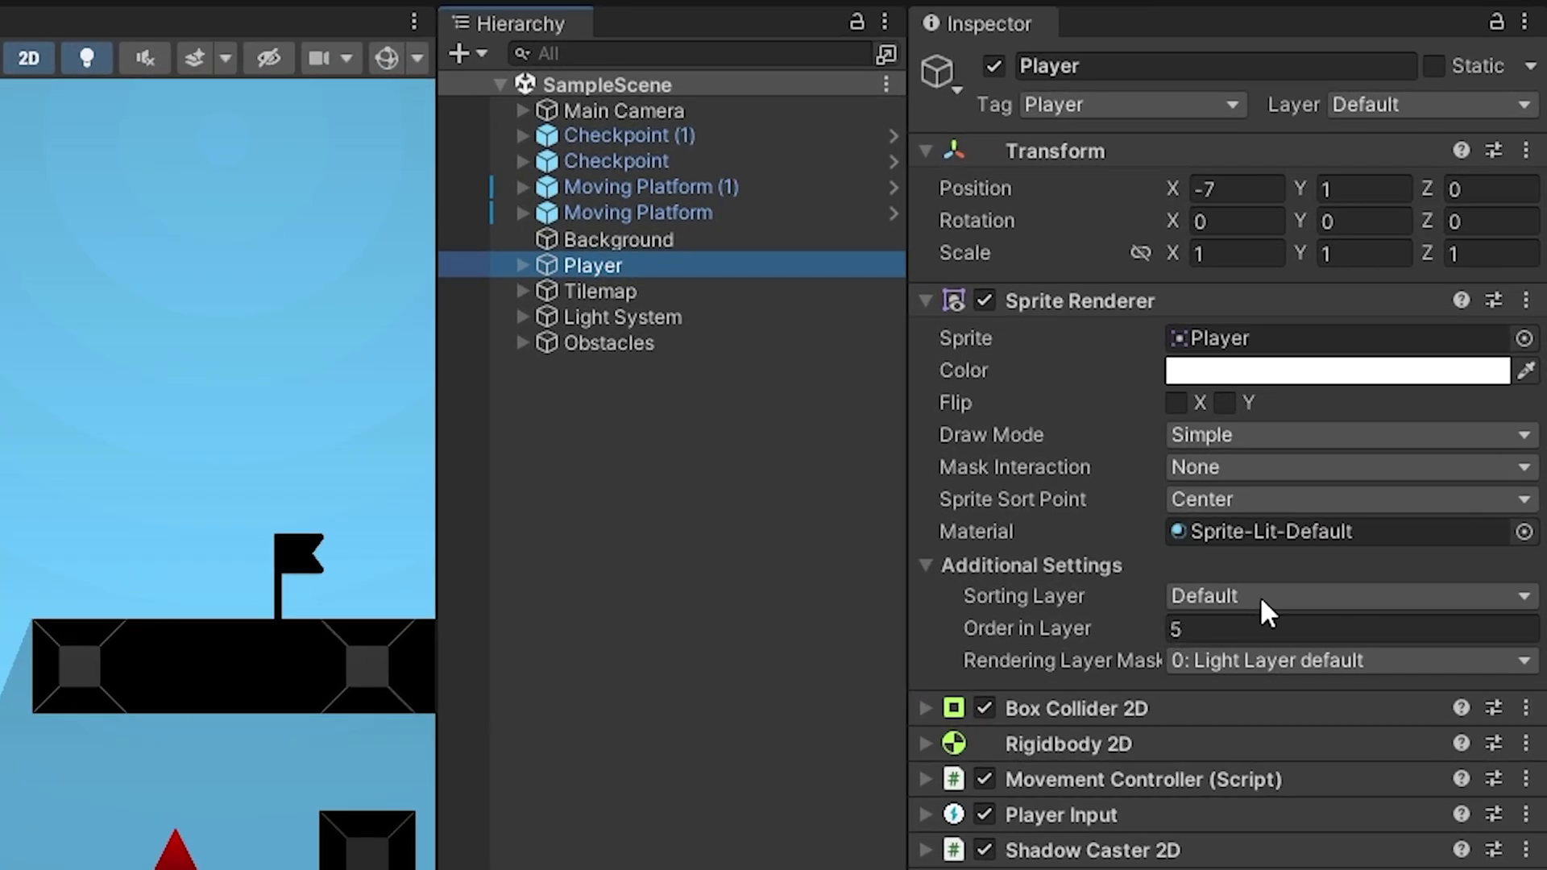
pyautogui.click(1333, 477)
pyautogui.click(1297, 501)
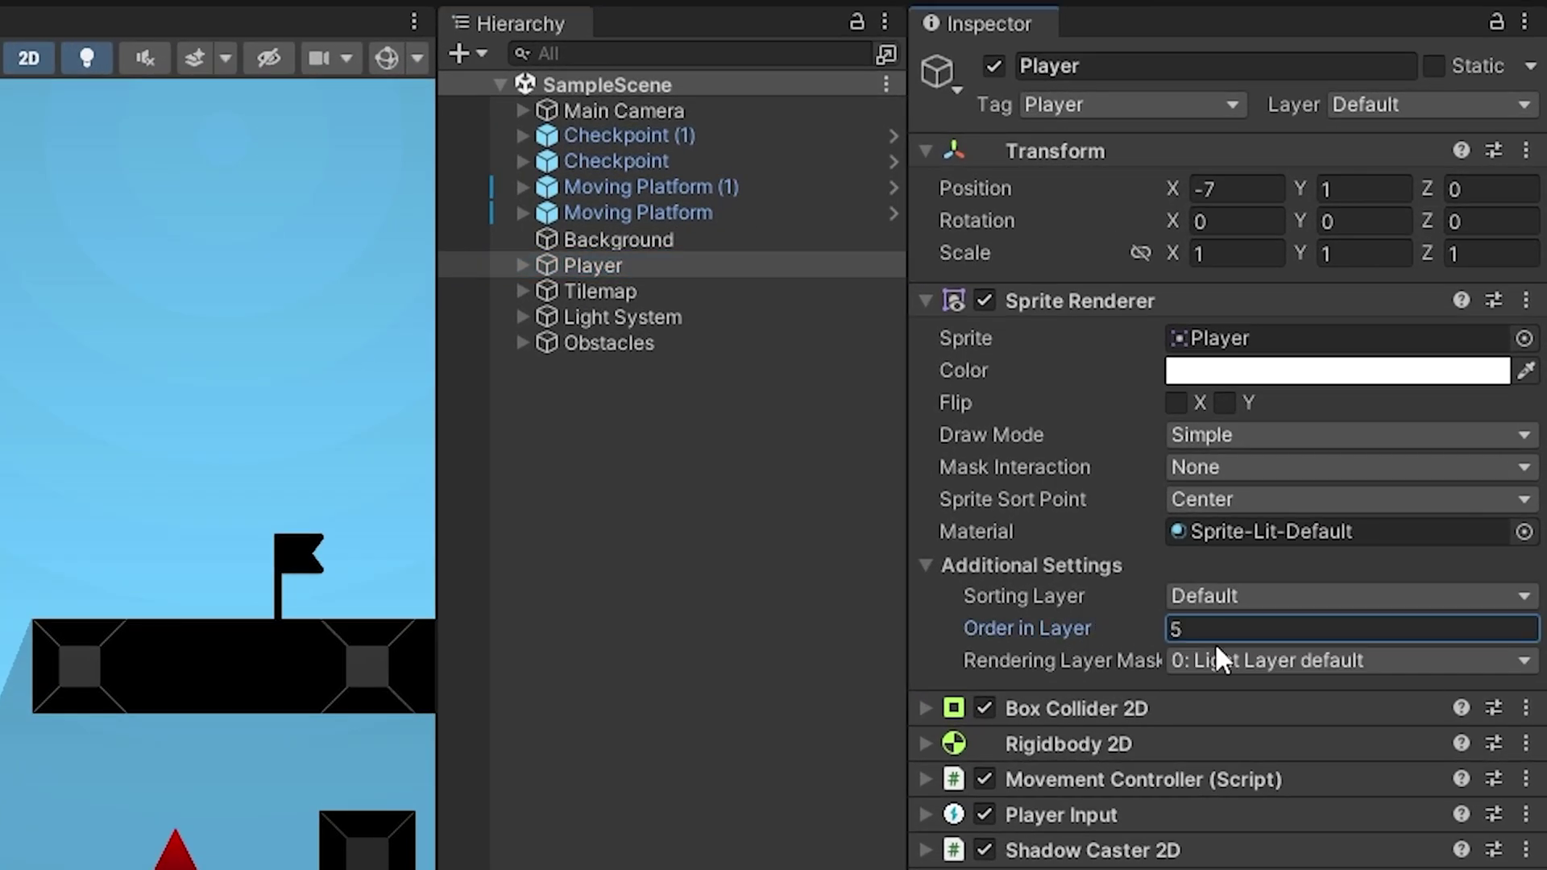
pyautogui.click(684, 239)
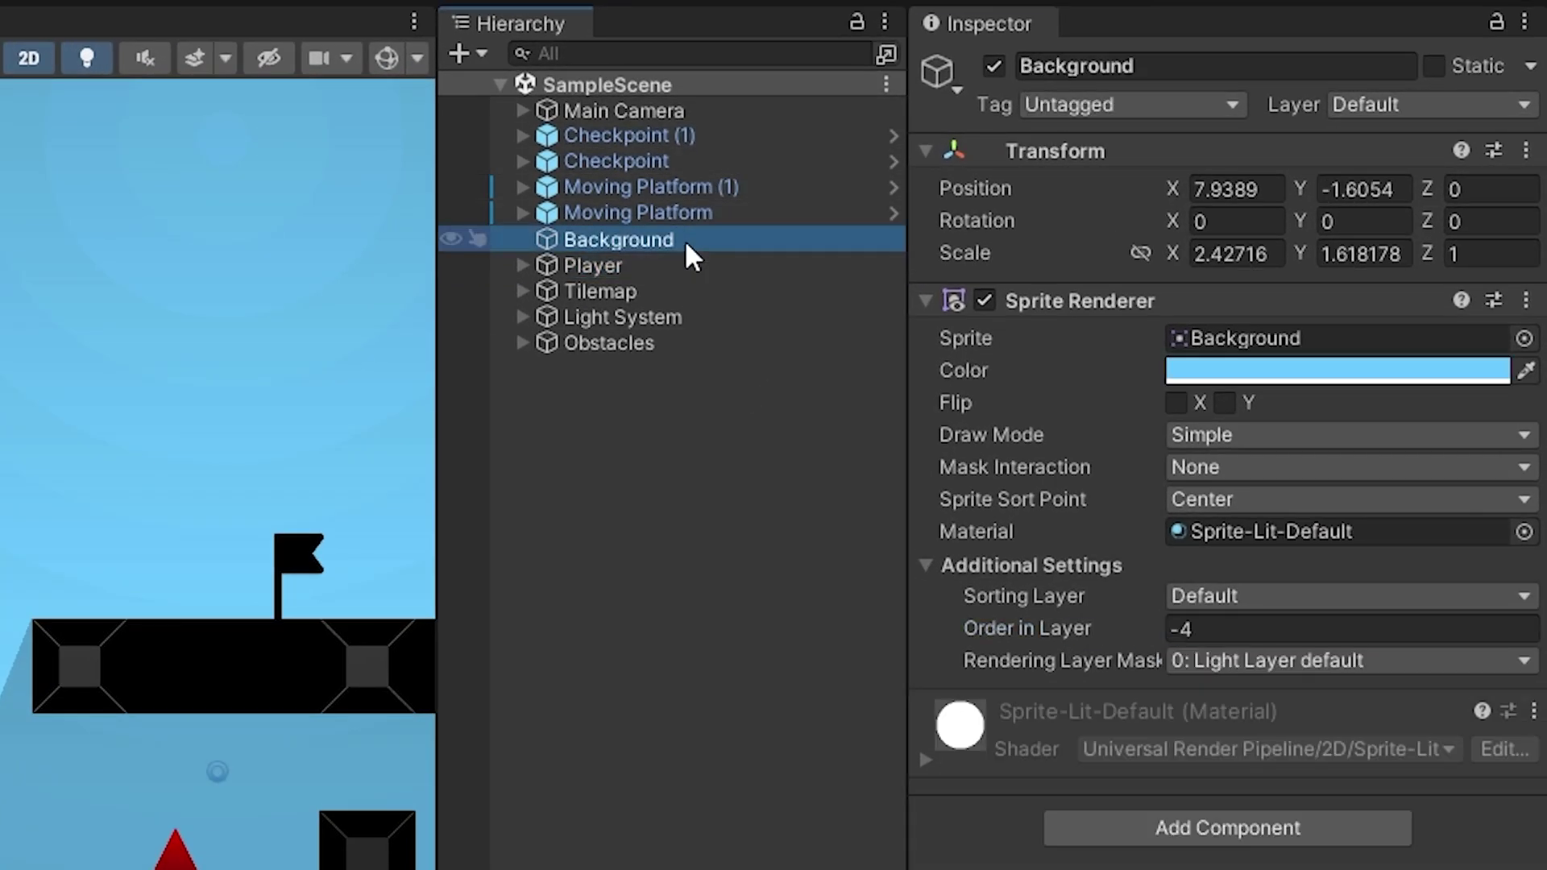
pyautogui.click(522, 290)
pyautogui.click(572, 317)
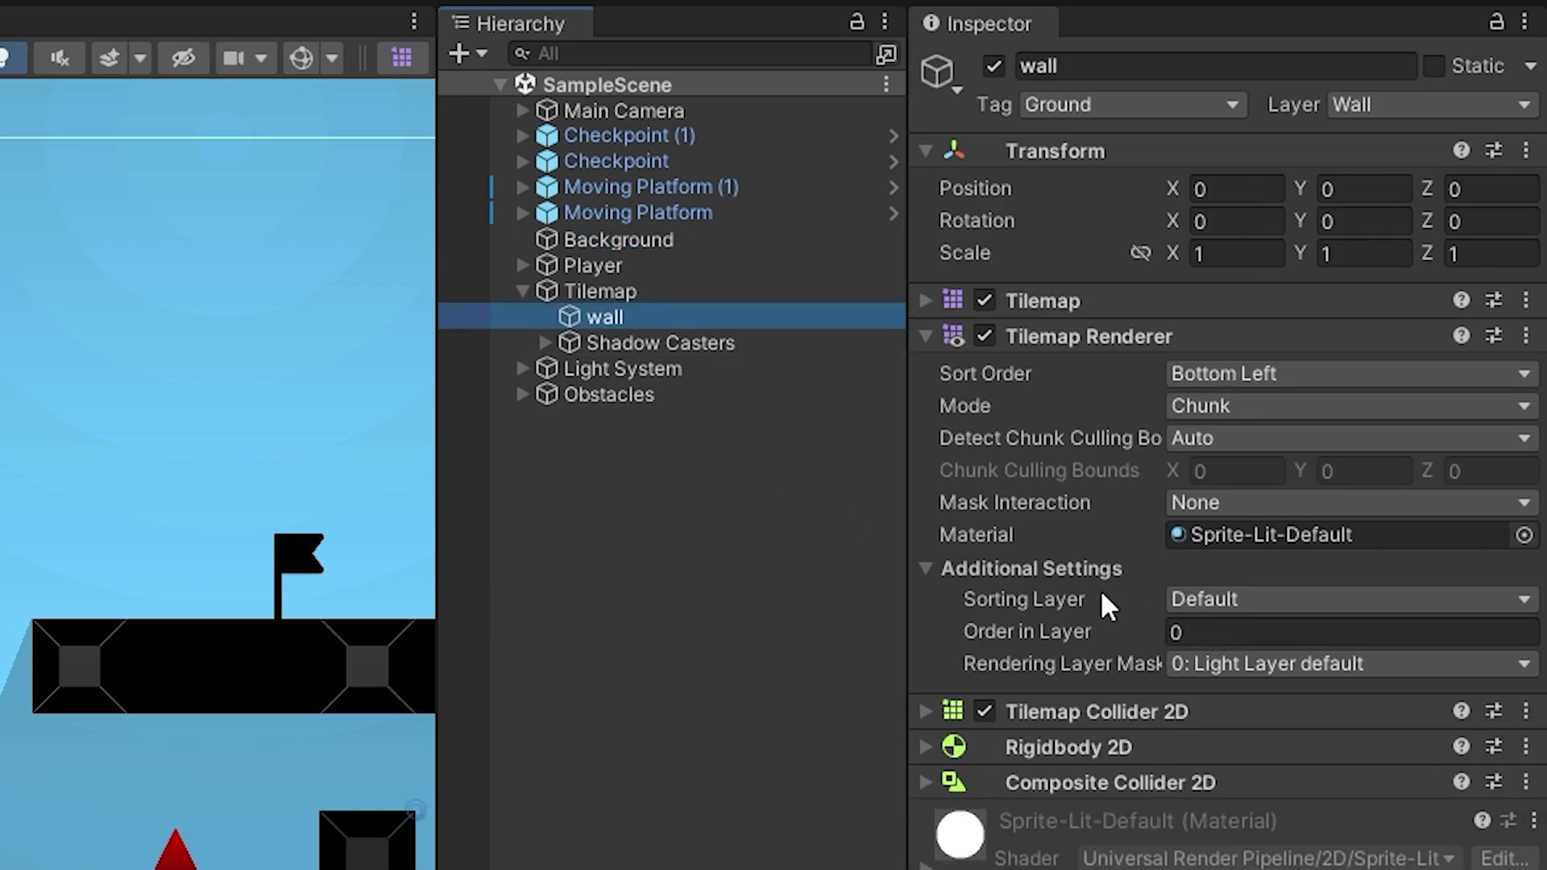
pyautogui.click(560, 163)
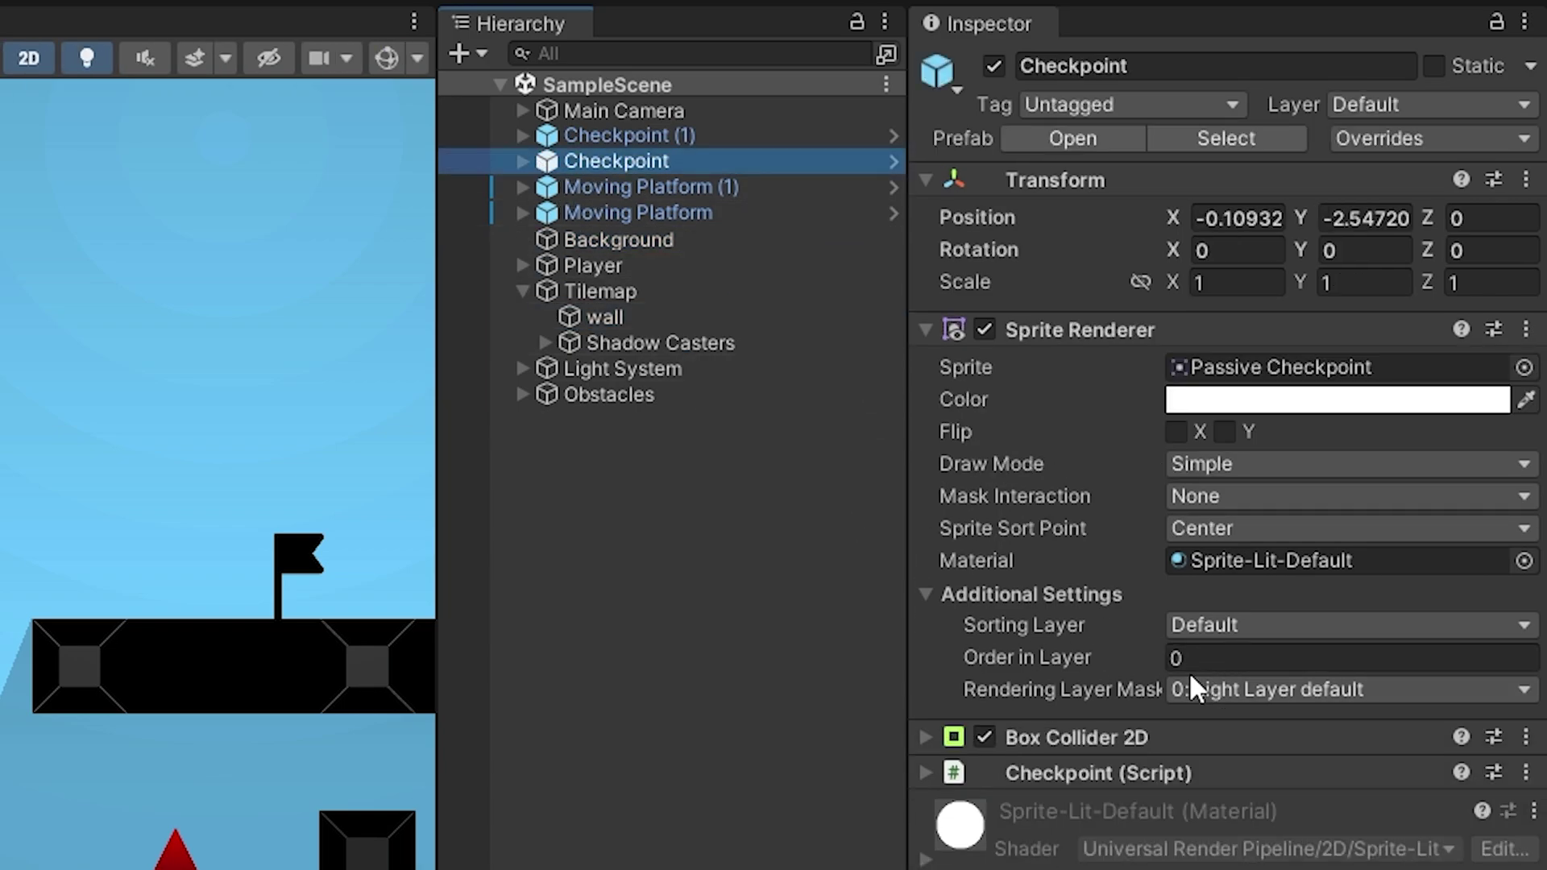
pyautogui.click(604, 394)
pyautogui.click(522, 291)
pyautogui.click(612, 265)
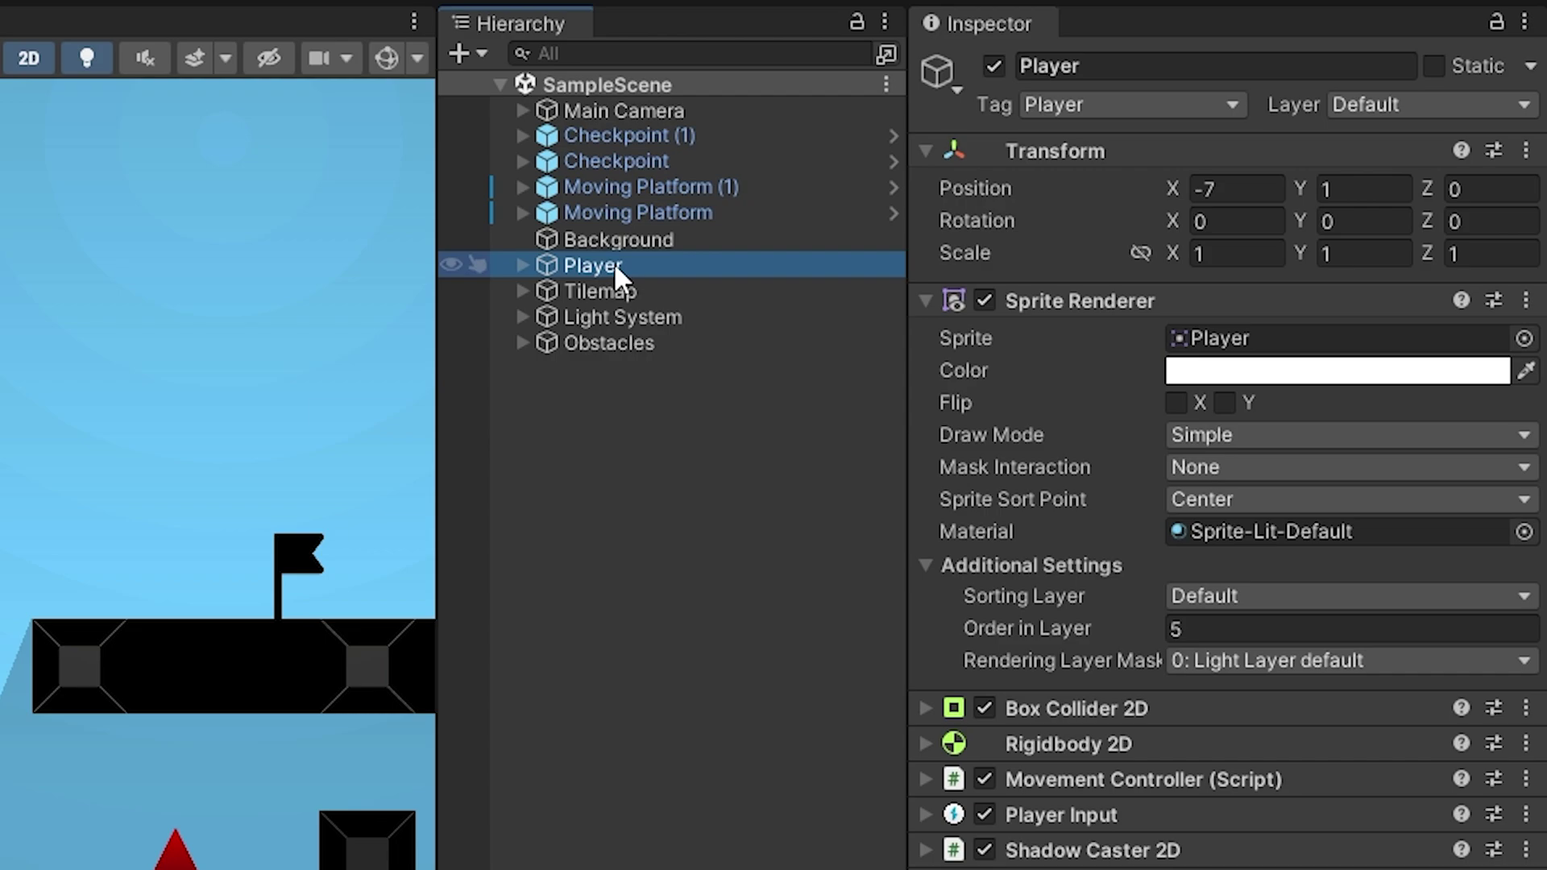
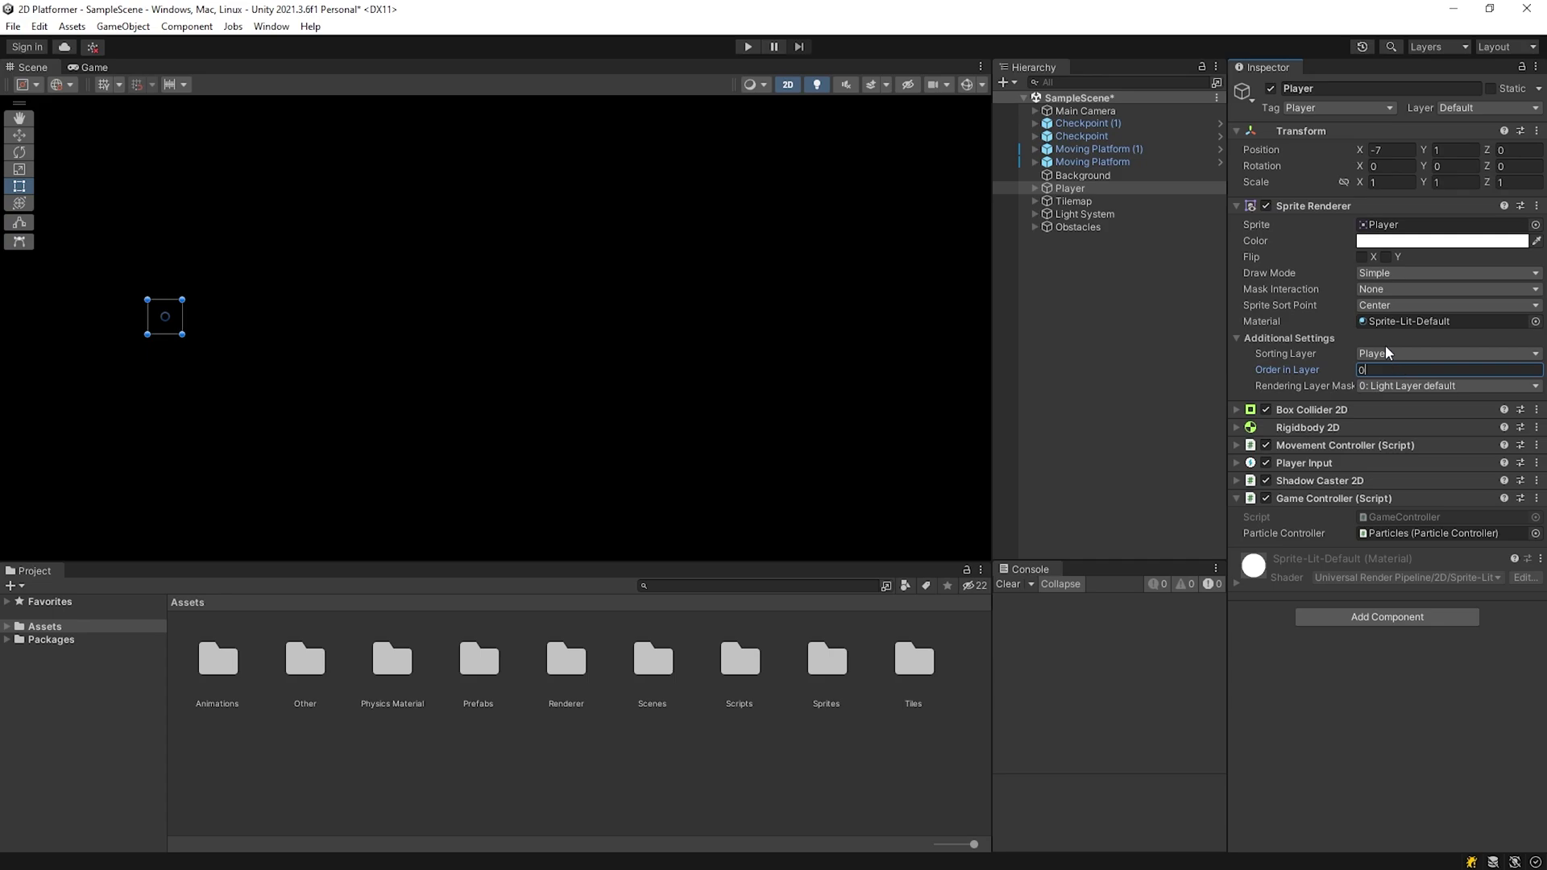
# Step: Preview the scene unlit, then make the Global Light 2D target all sorting layers
pyautogui.click(1108, 176)
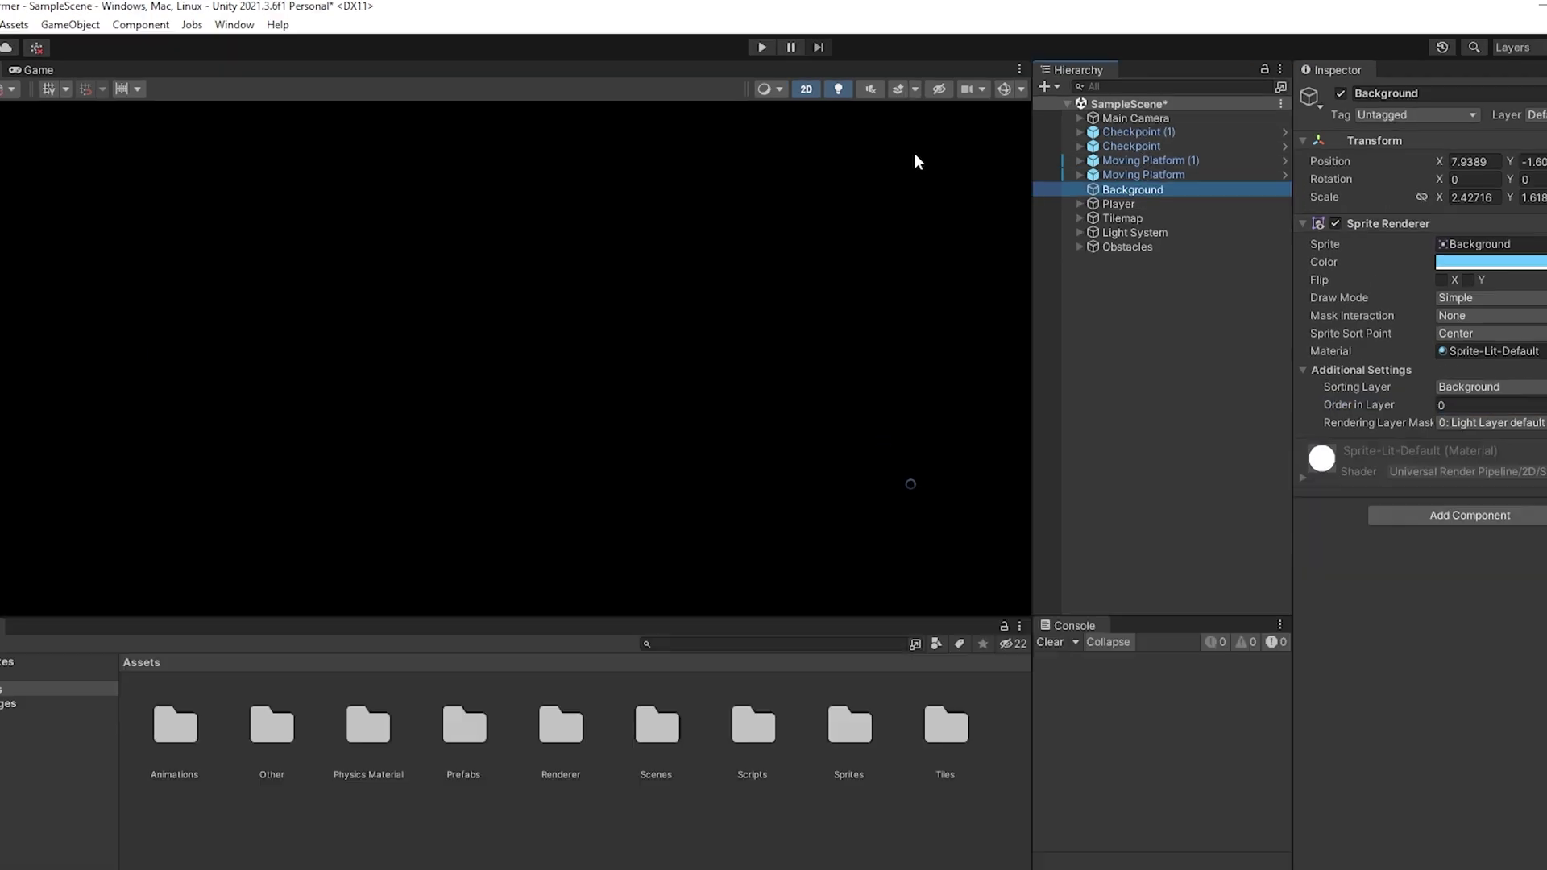
pyautogui.click(816, 84)
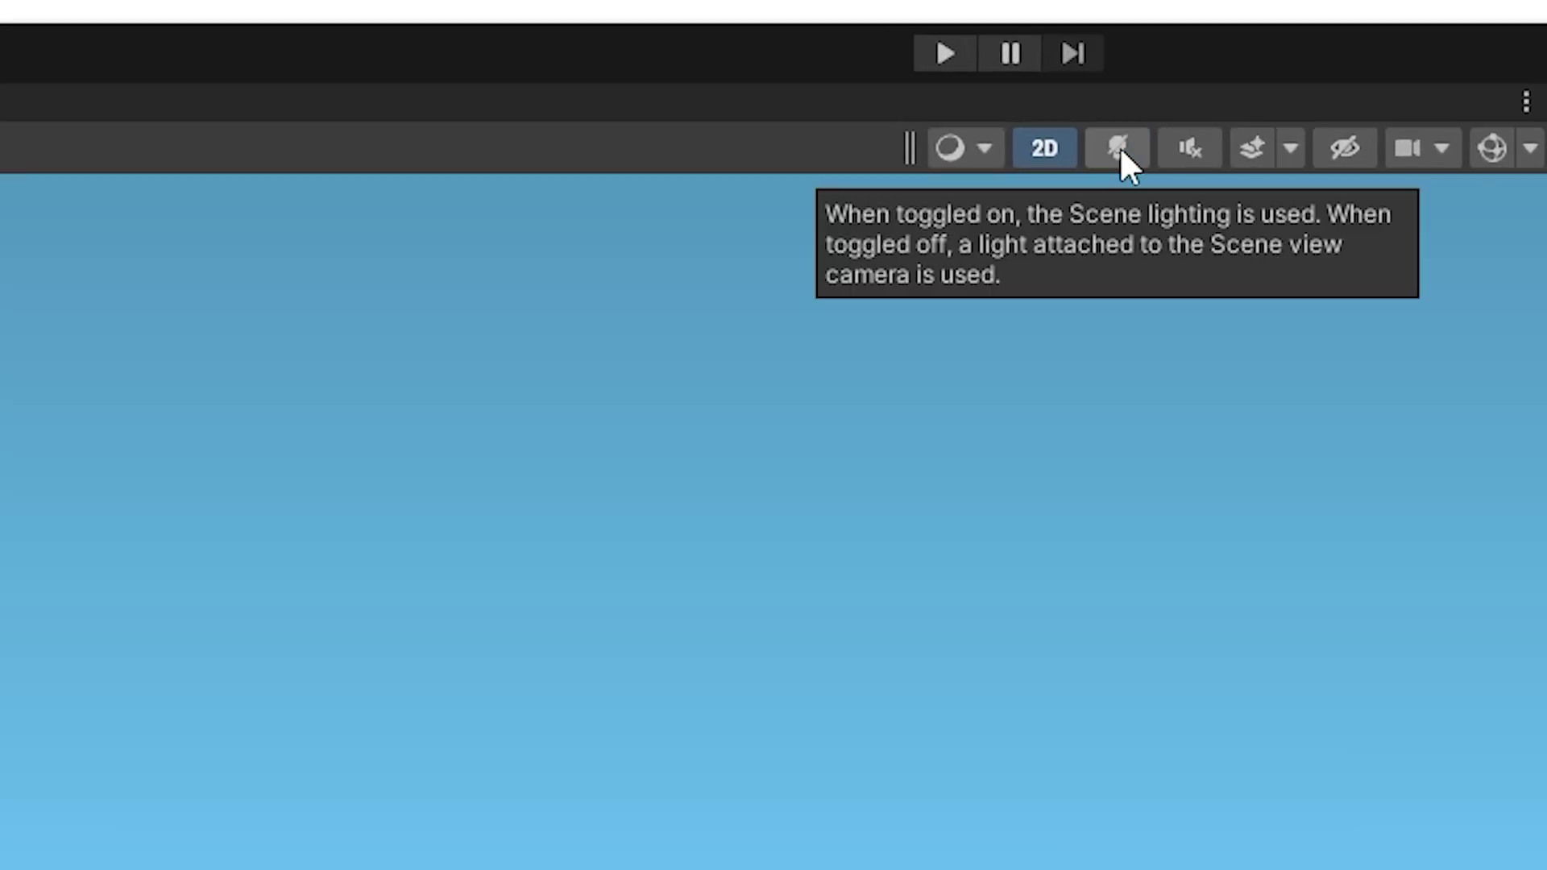
pyautogui.click(1120, 150)
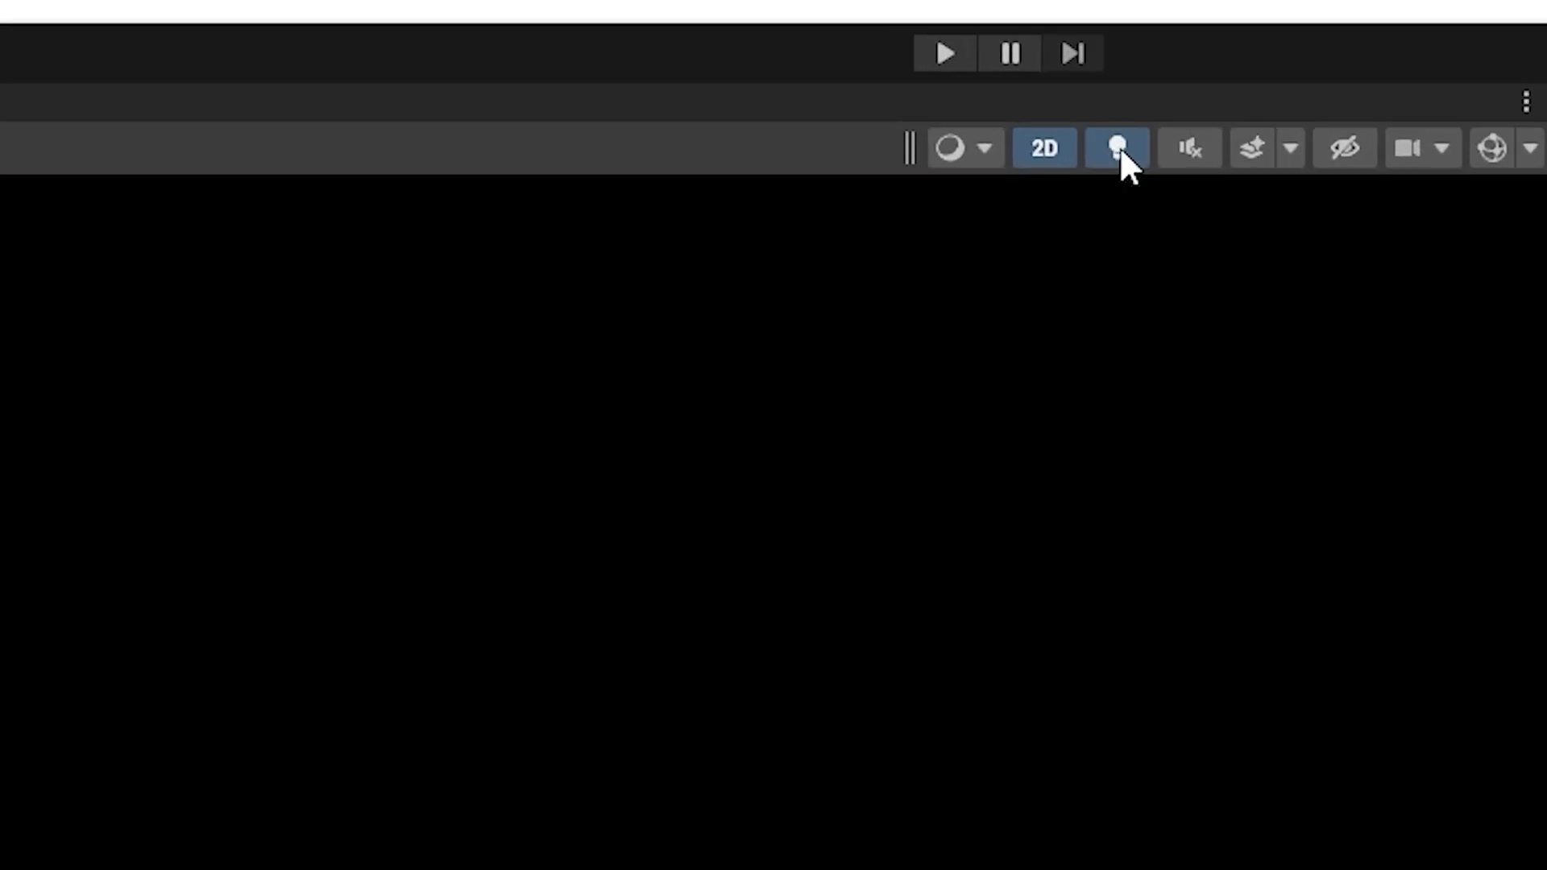
pyautogui.click(1035, 213)
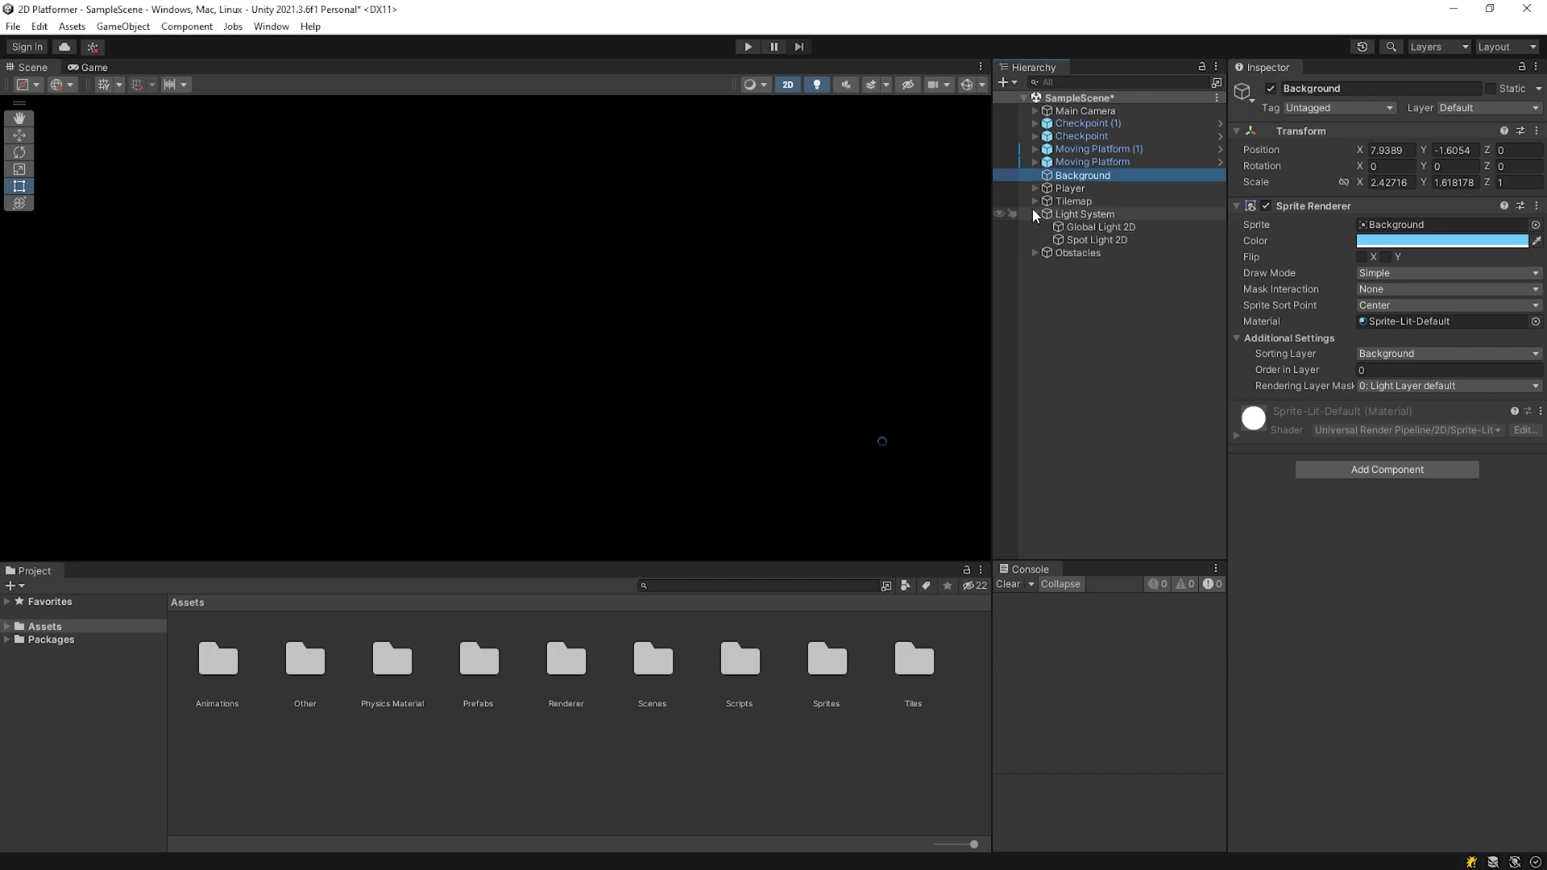
pyautogui.click(1082, 228)
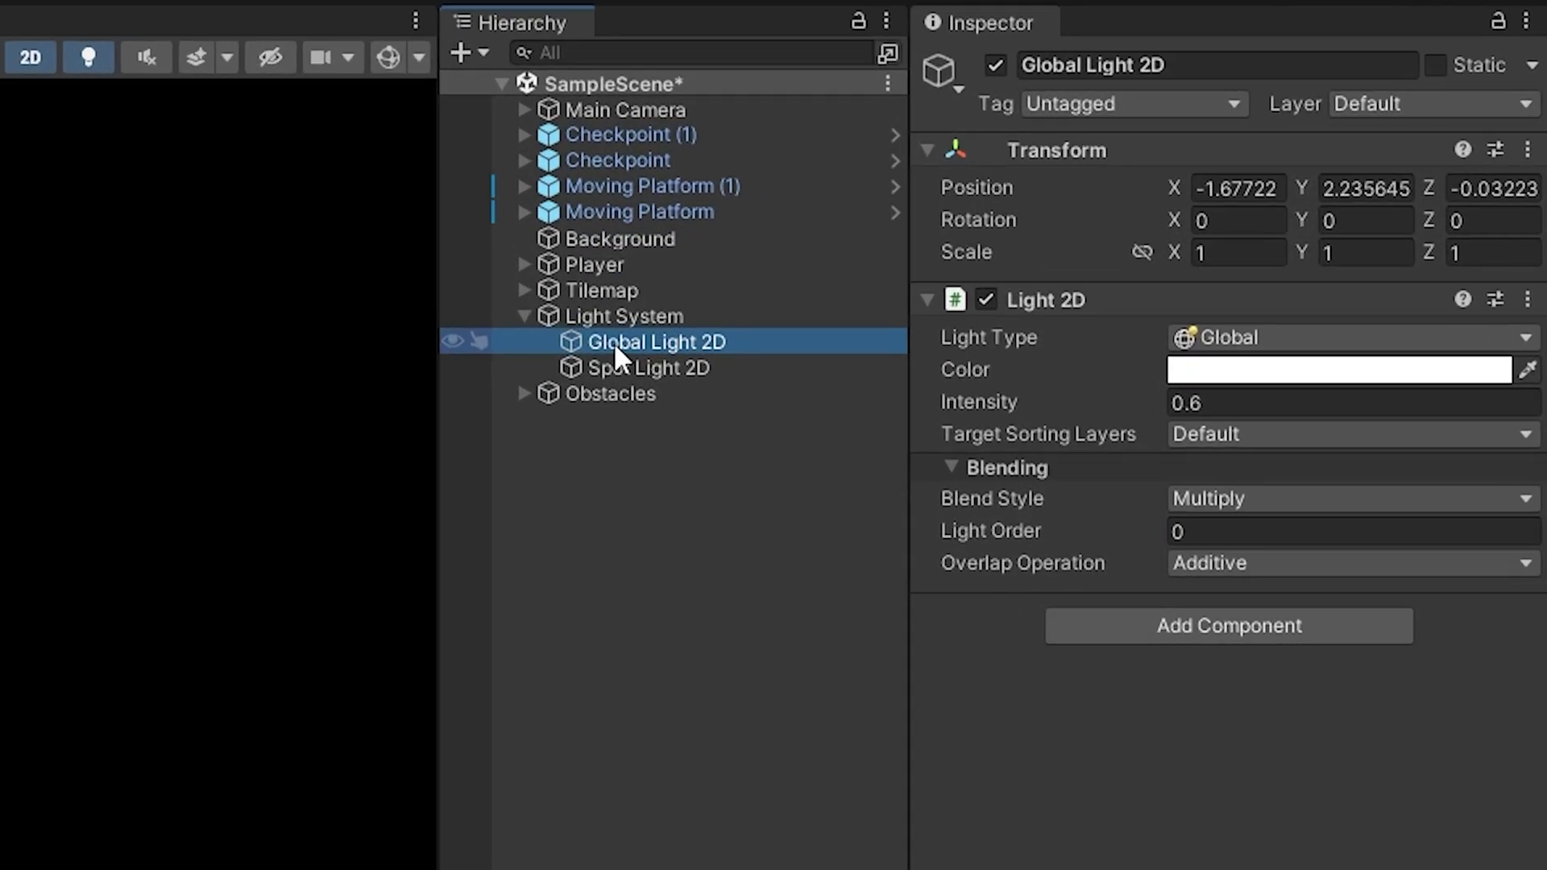
pyautogui.click(1267, 435)
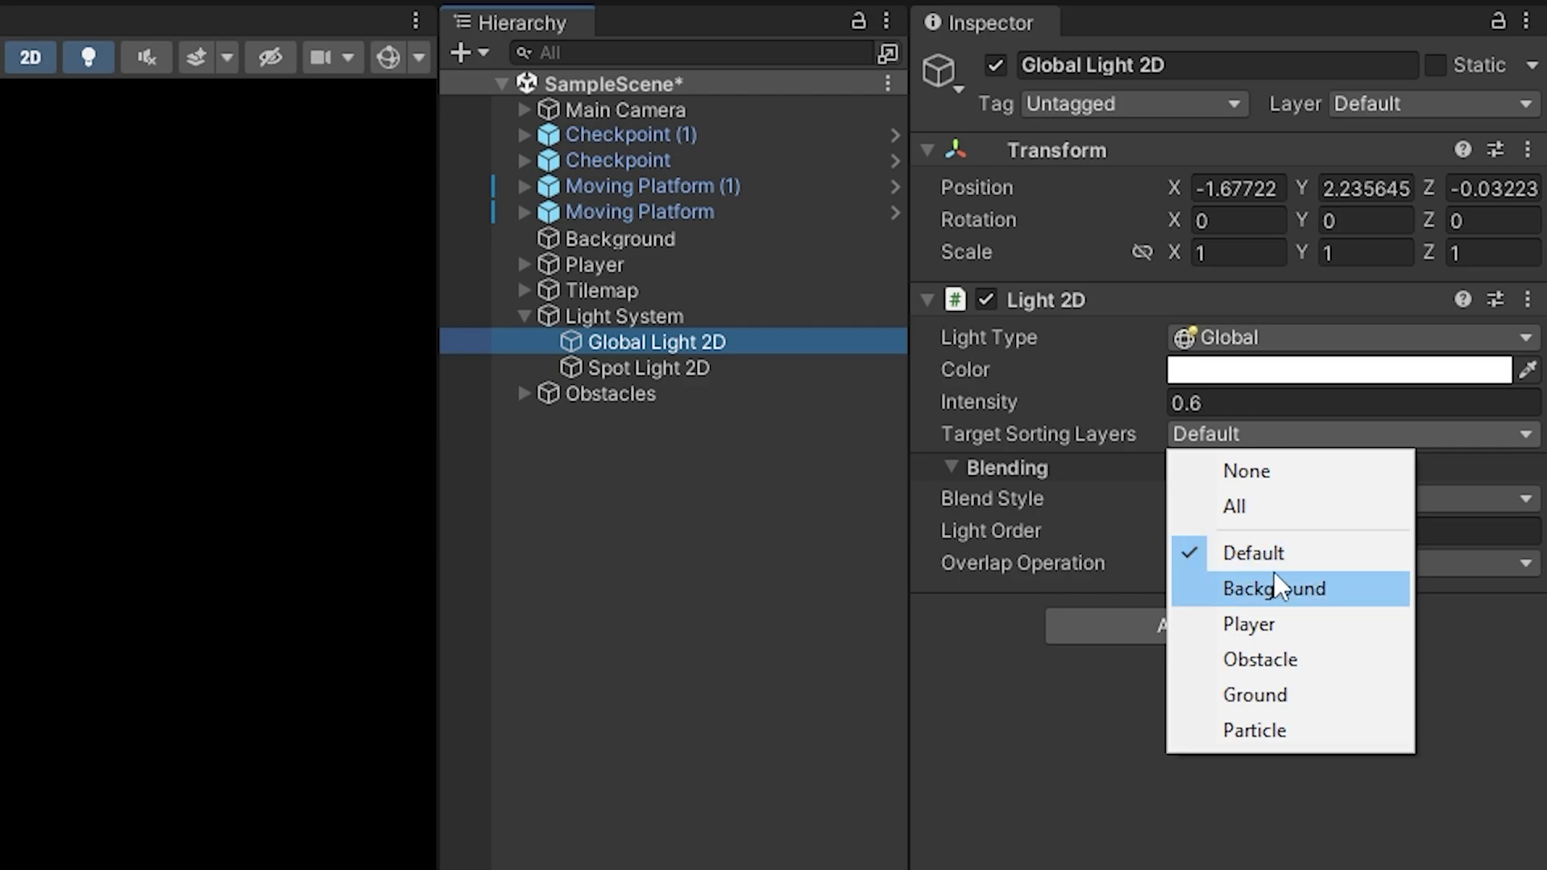
pyautogui.click(1267, 513)
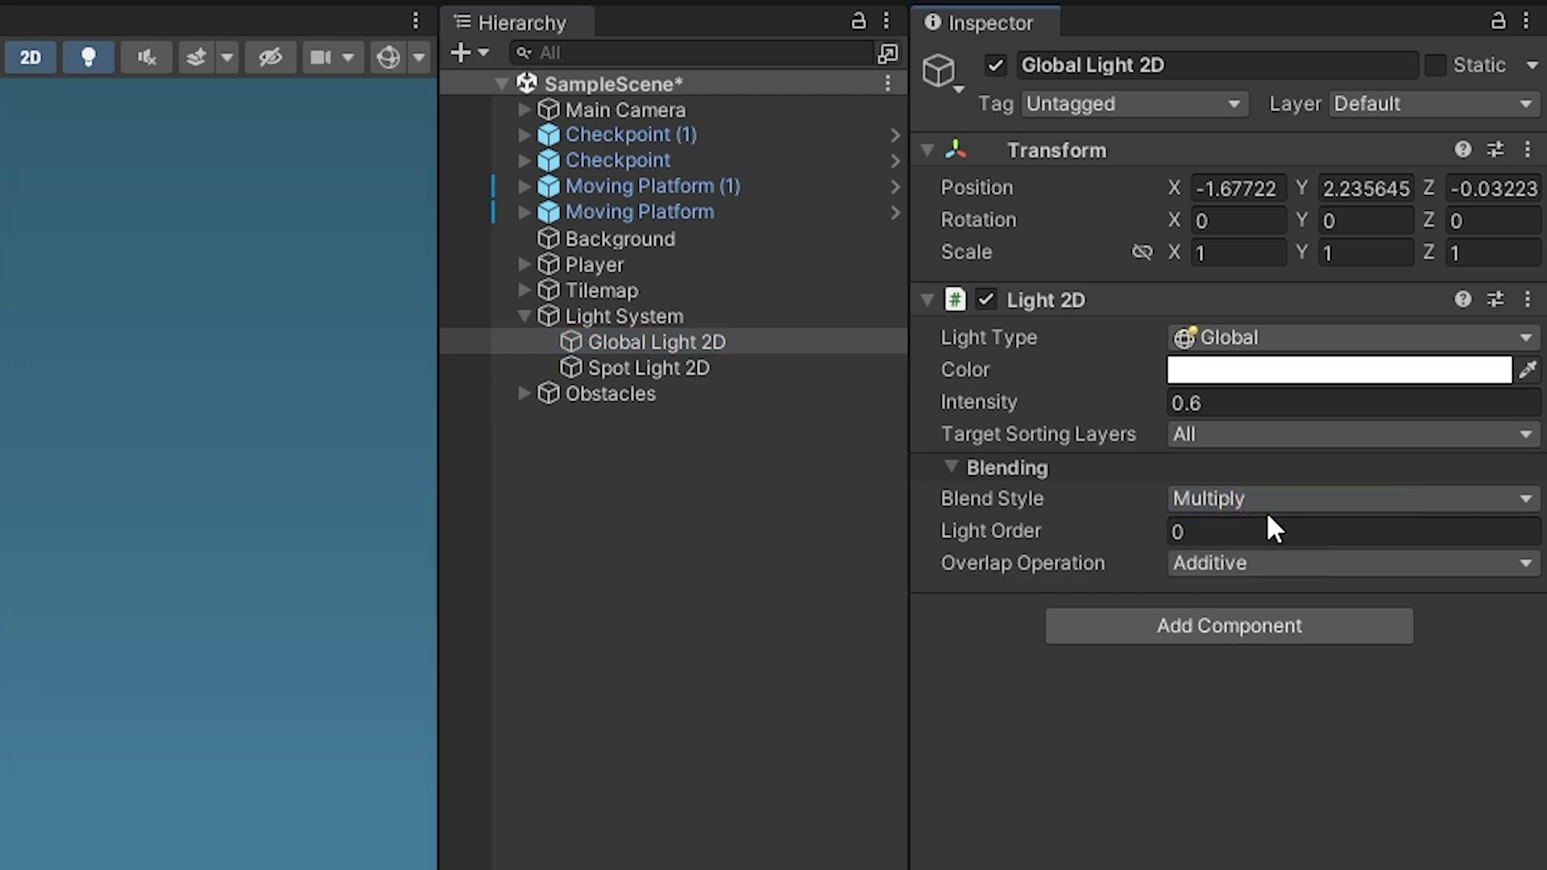
# Step: Set the Spot Light 2D's Target Sorting Layers to All
pyautogui.click(684, 368)
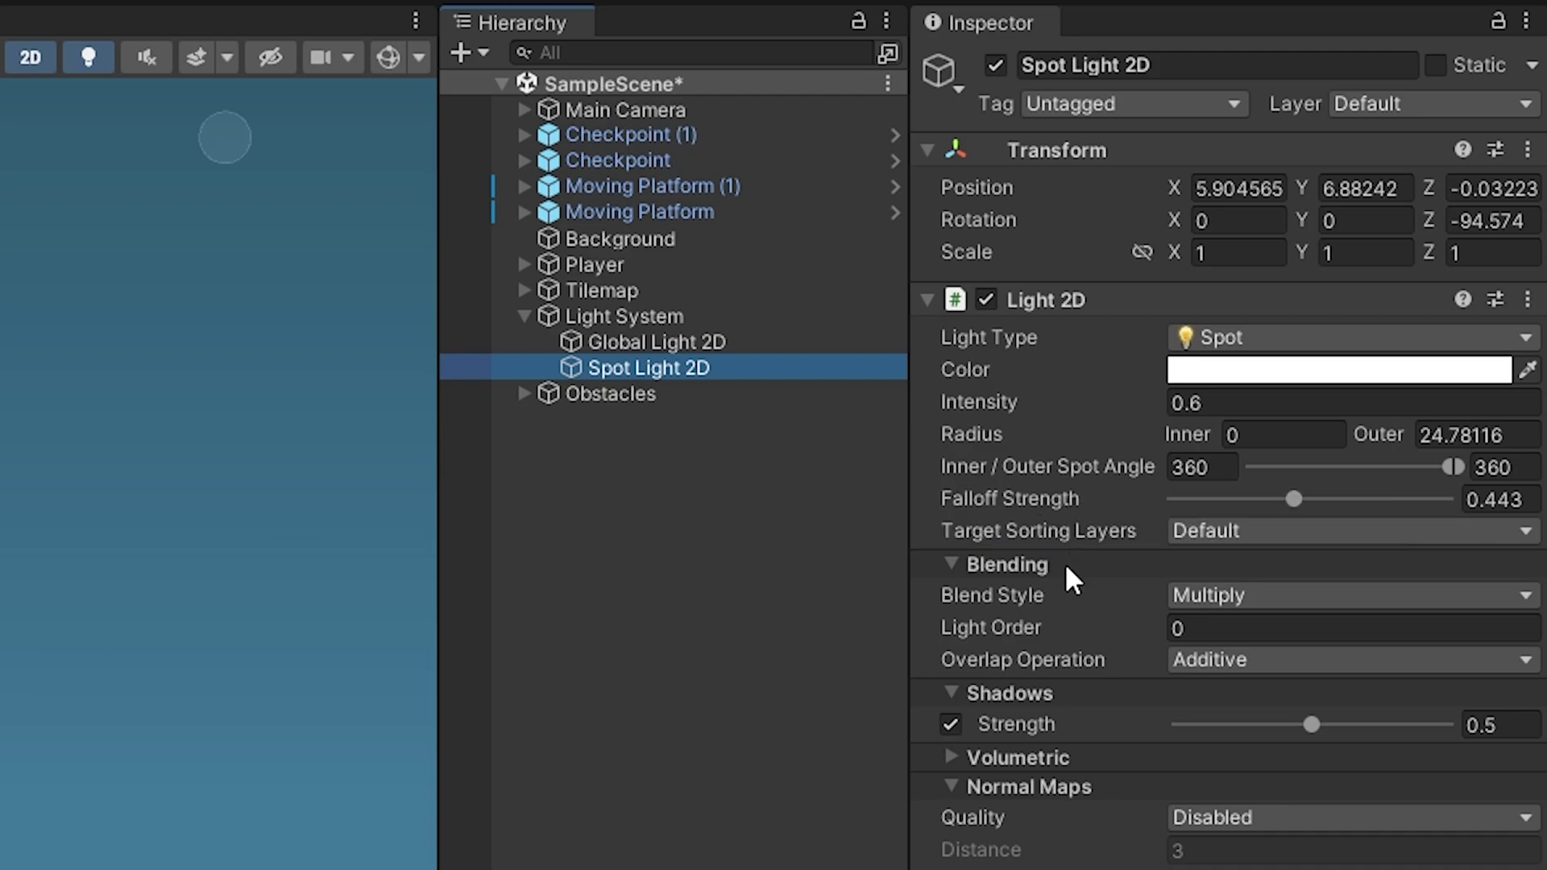
pyautogui.click(1302, 528)
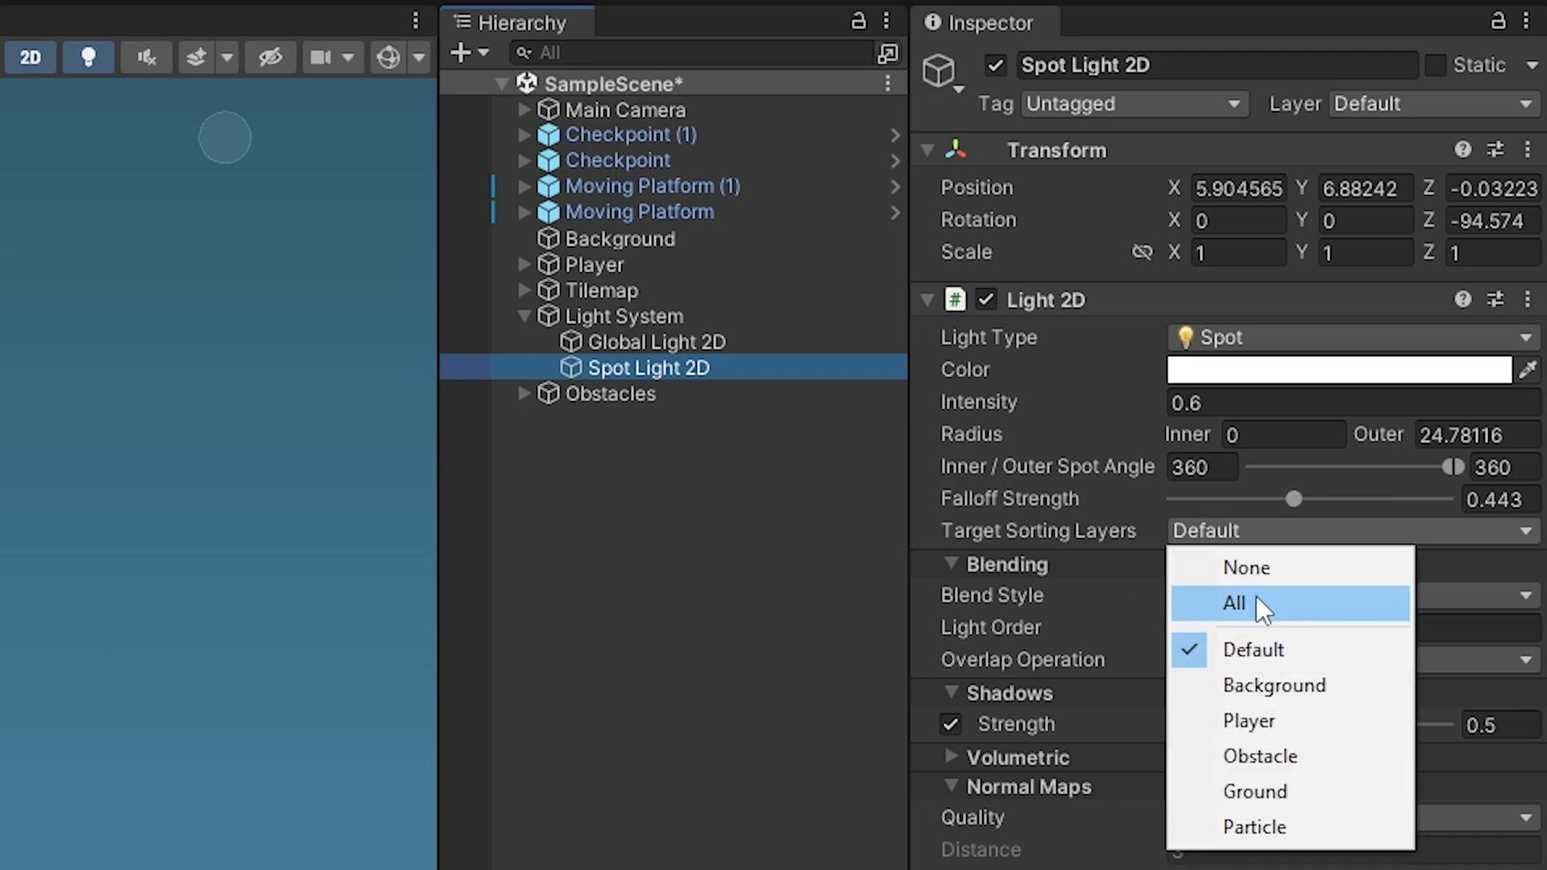
pyautogui.click(1318, 601)
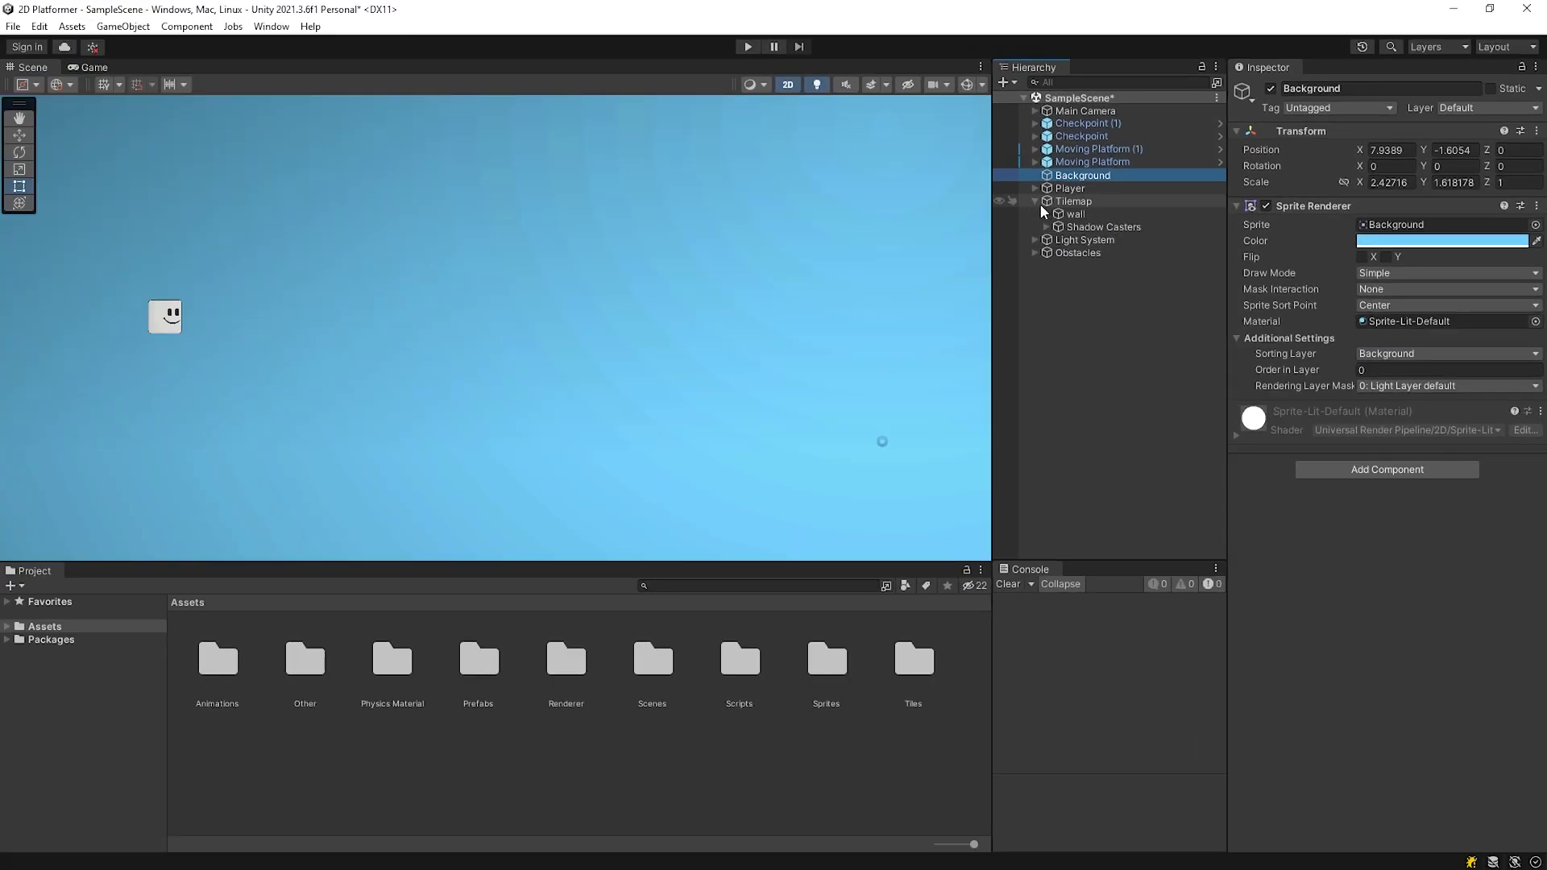
pyautogui.click(1071, 215)
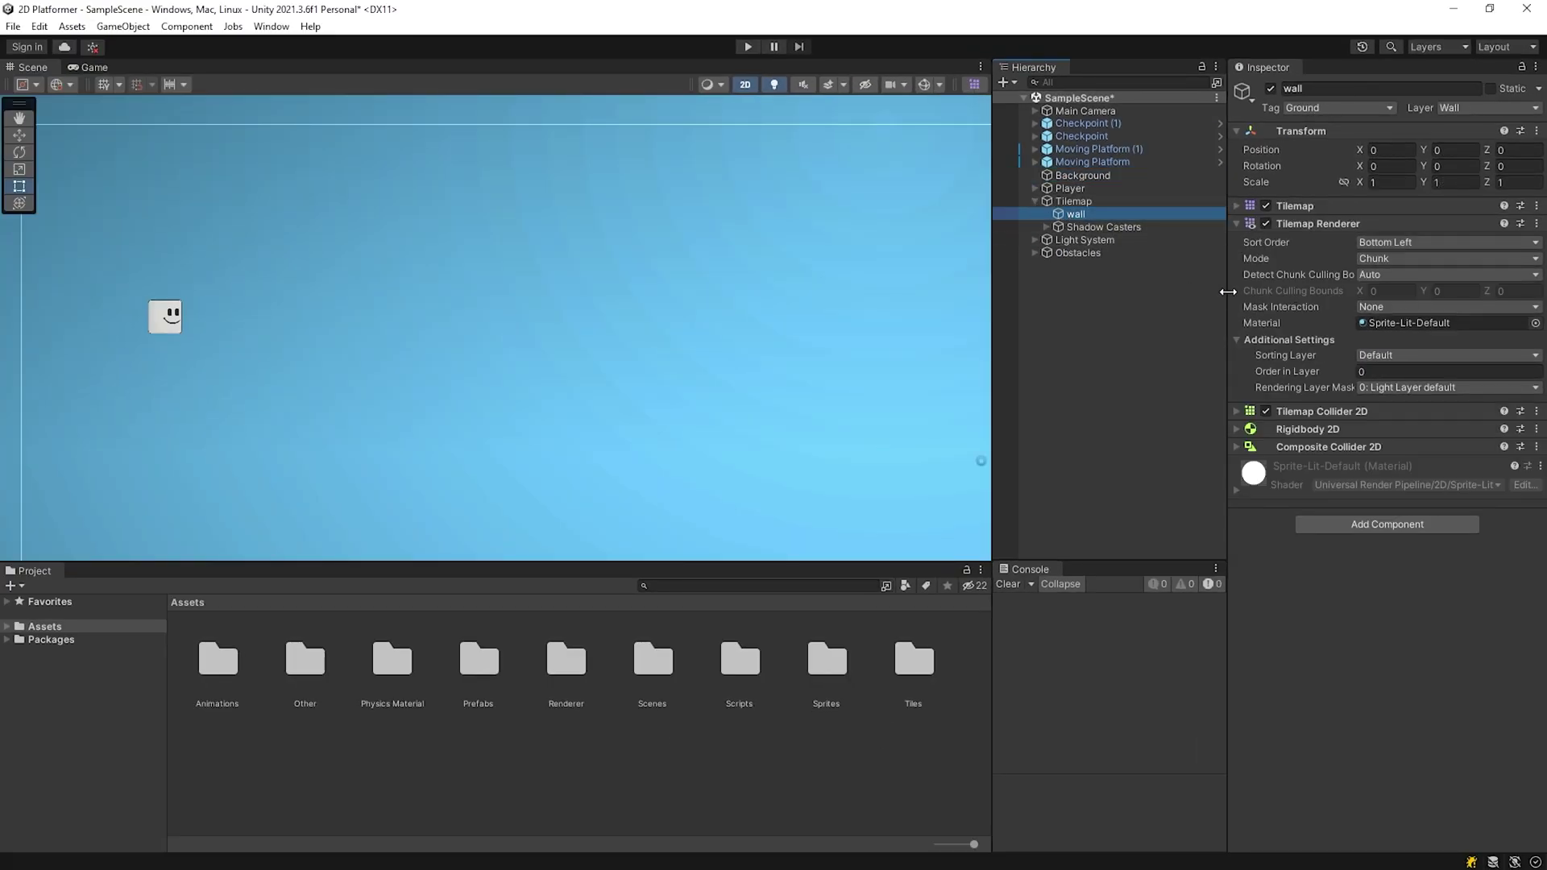
# Step: Put the wall tilemap on the Ground sorting layer
pyautogui.click(1379, 353)
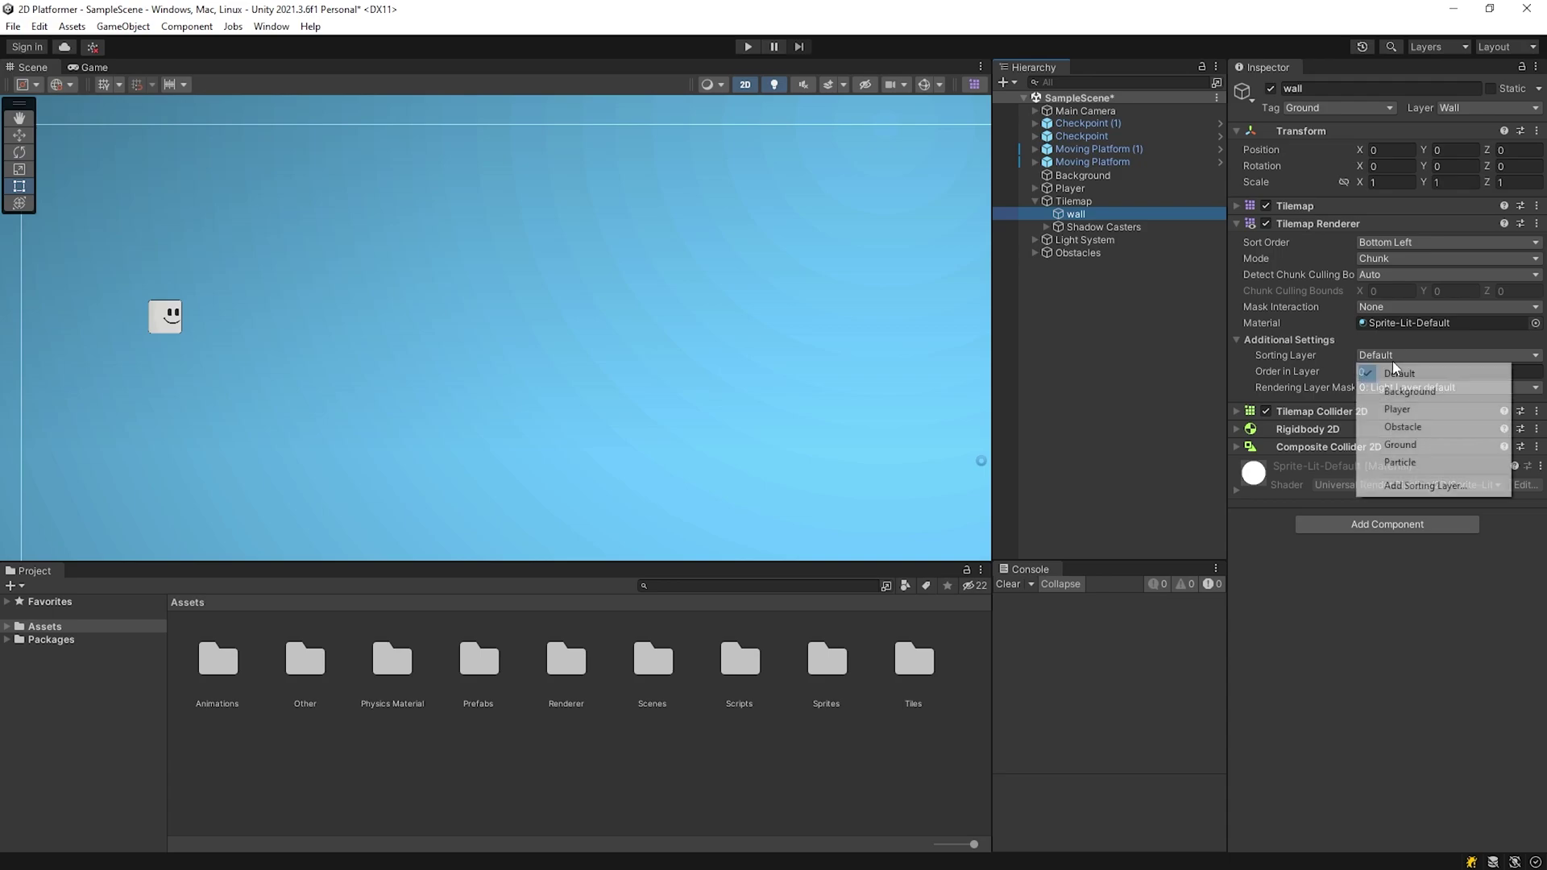
pyautogui.click(1399, 446)
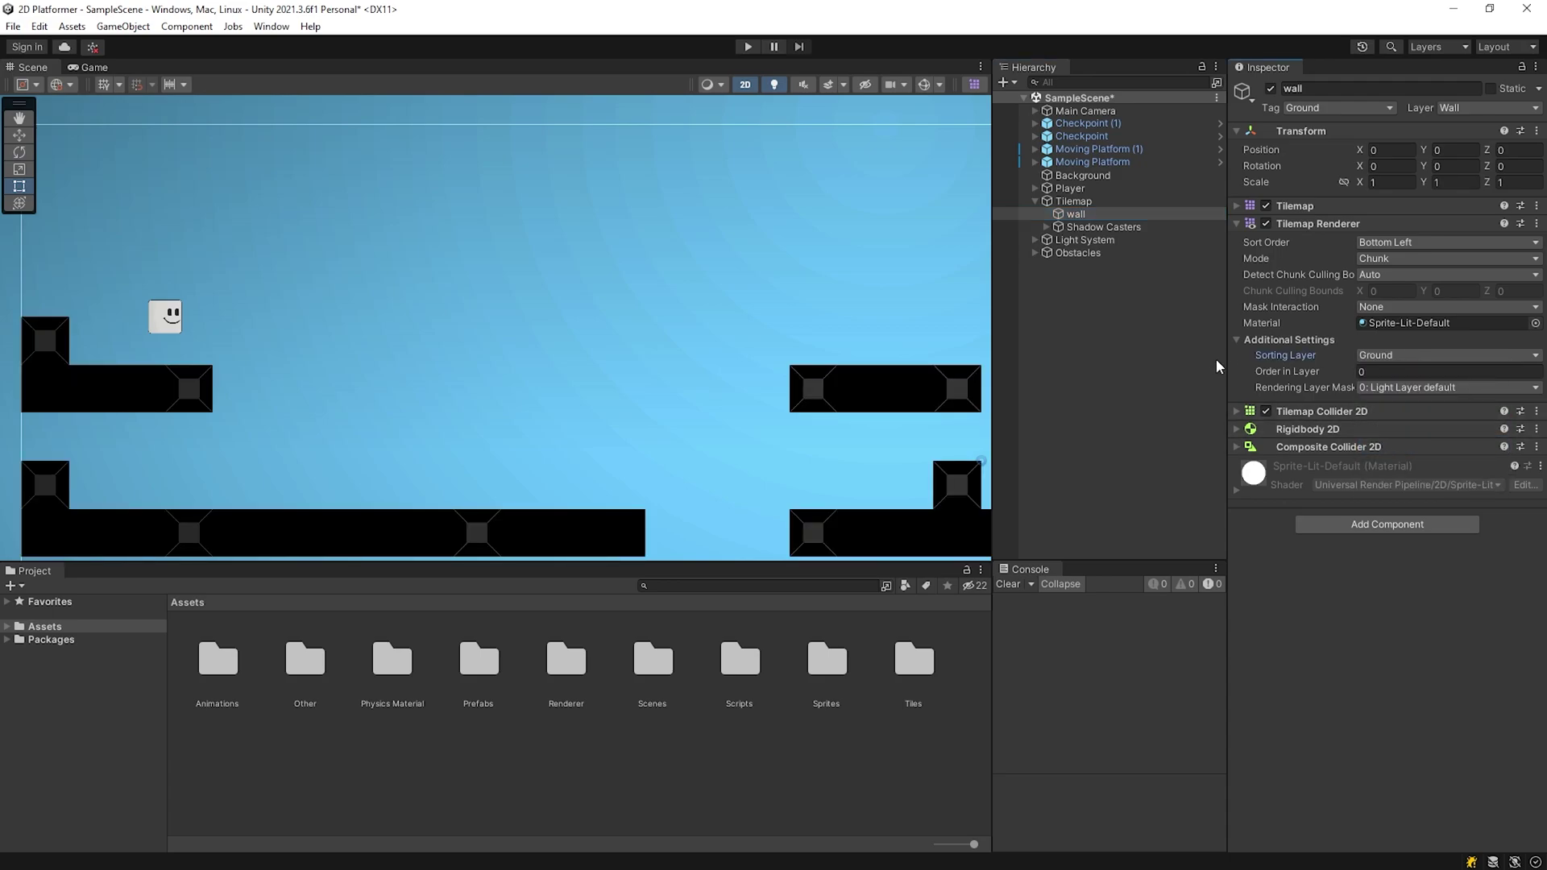
pyautogui.click(1035, 202)
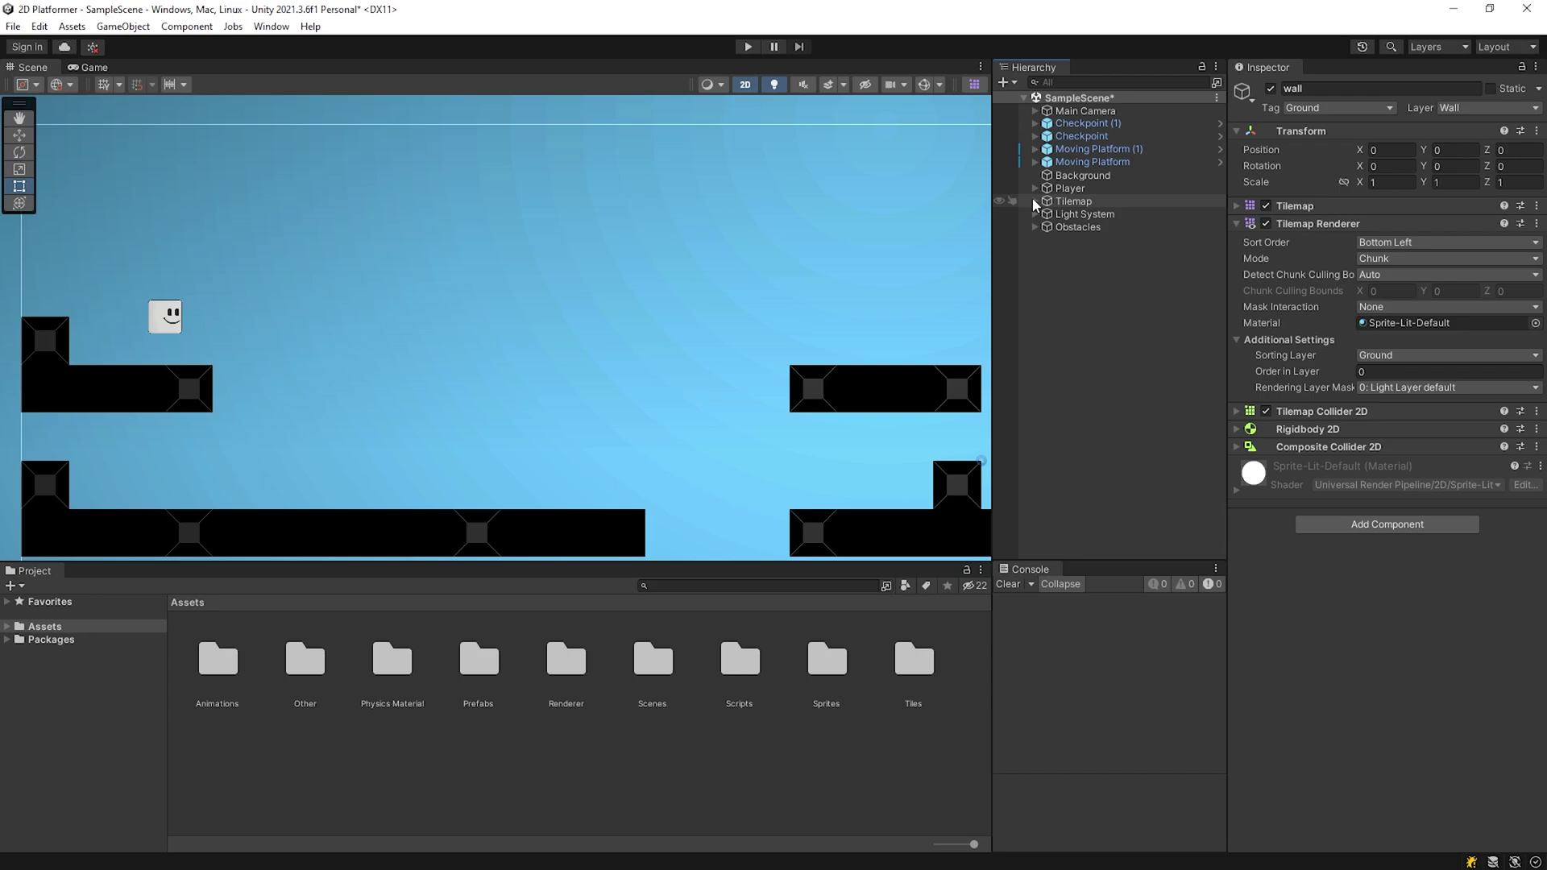
# Step: Browse Moving Platform (1), Checkpoint and Player children, selecting the Player's Particles object
pyautogui.click(1036, 149)
pyautogui.click(1079, 162)
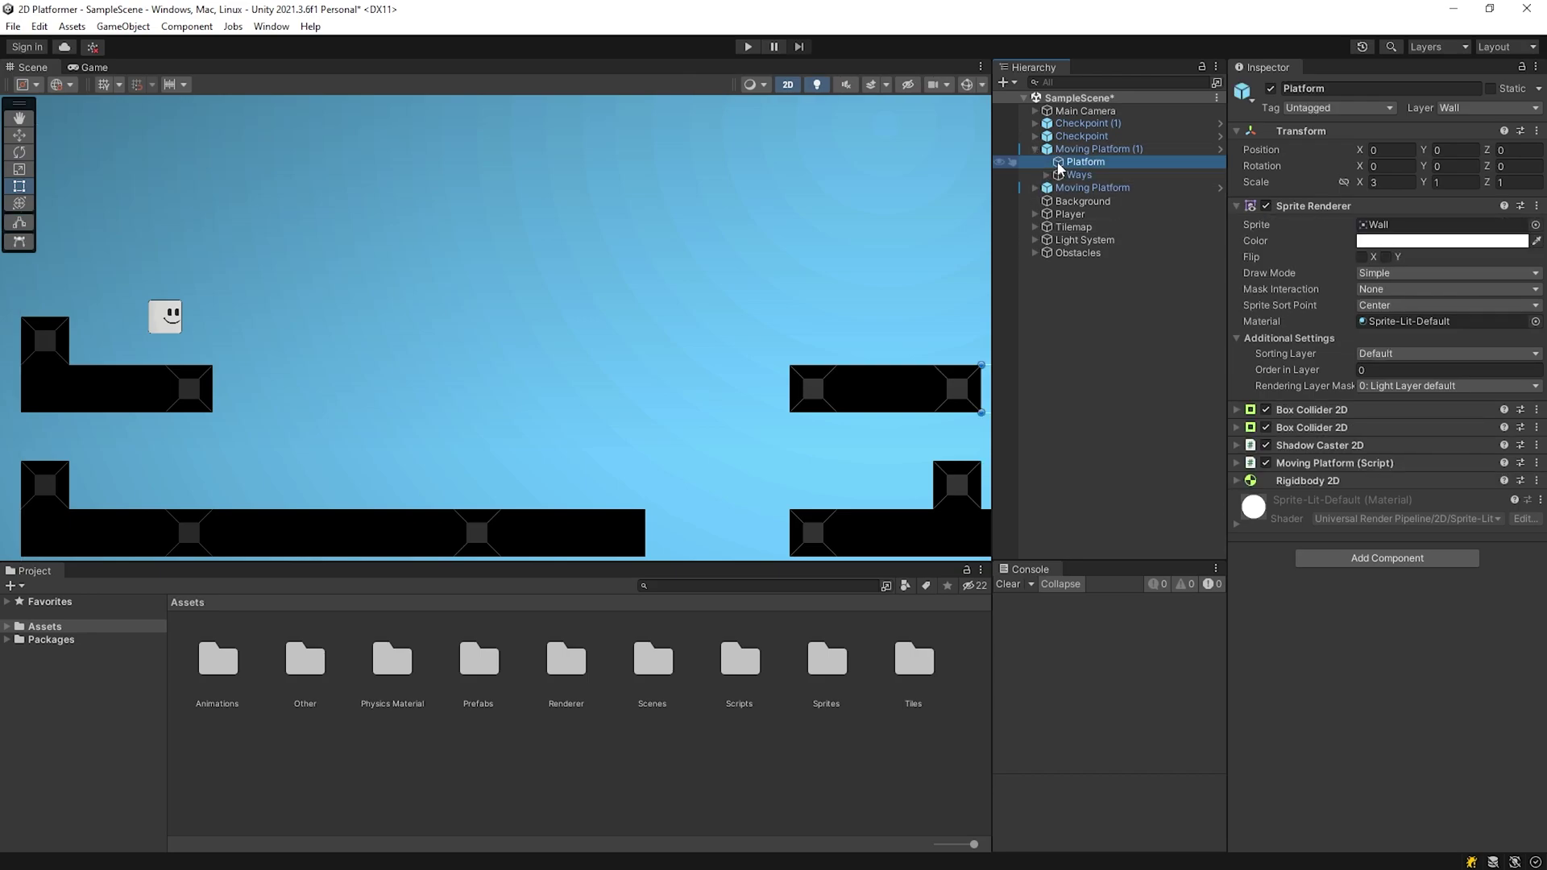
pyautogui.click(1035, 149)
pyautogui.click(1035, 137)
pyautogui.click(1076, 137)
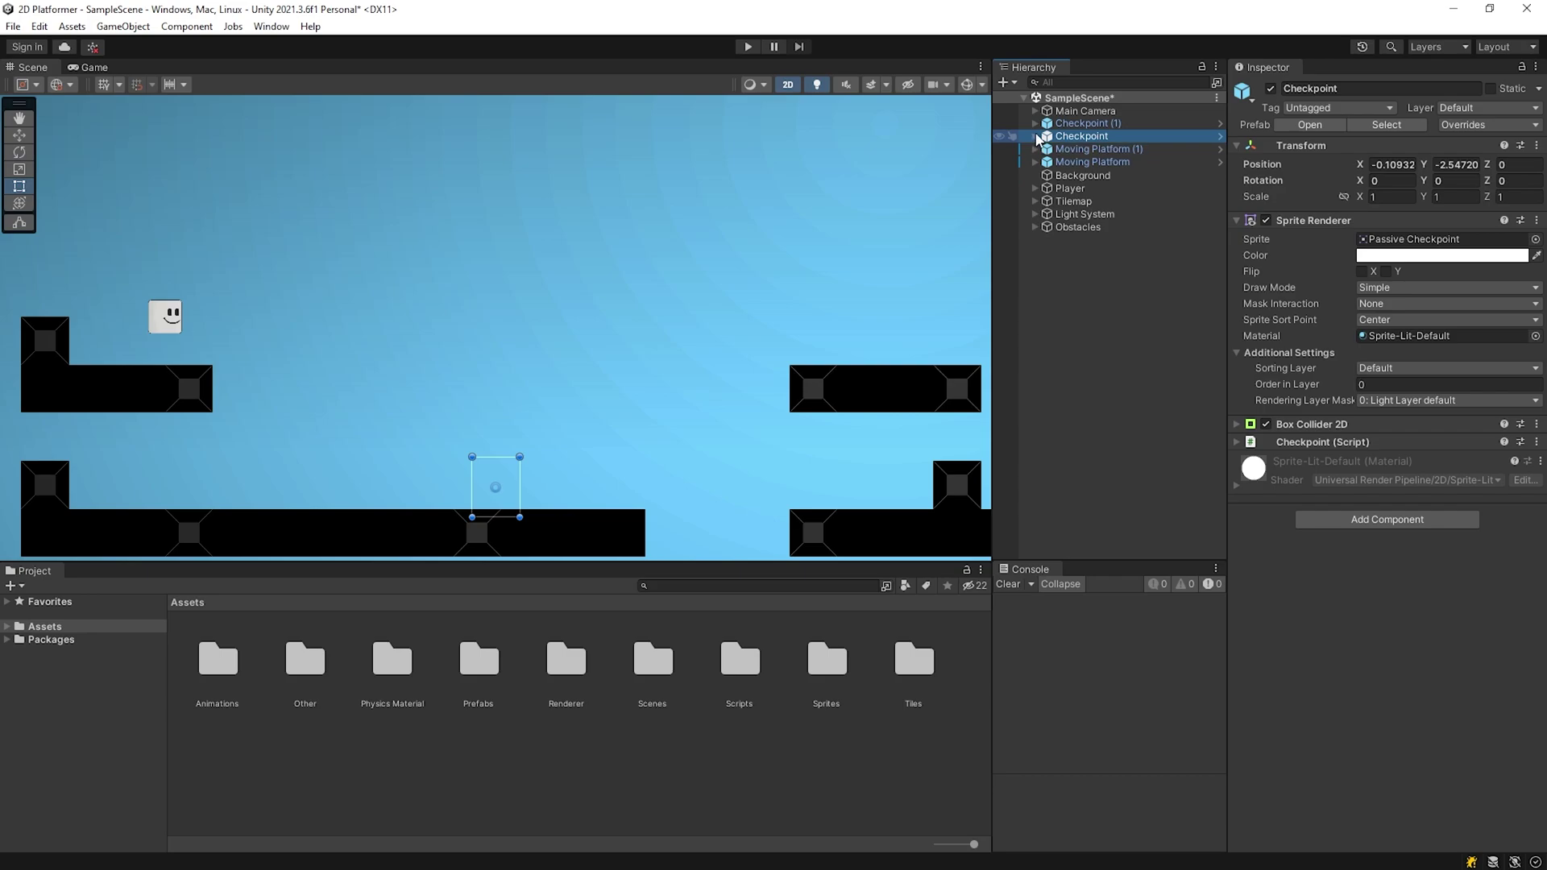
pyautogui.click(1035, 188)
pyautogui.click(1058, 215)
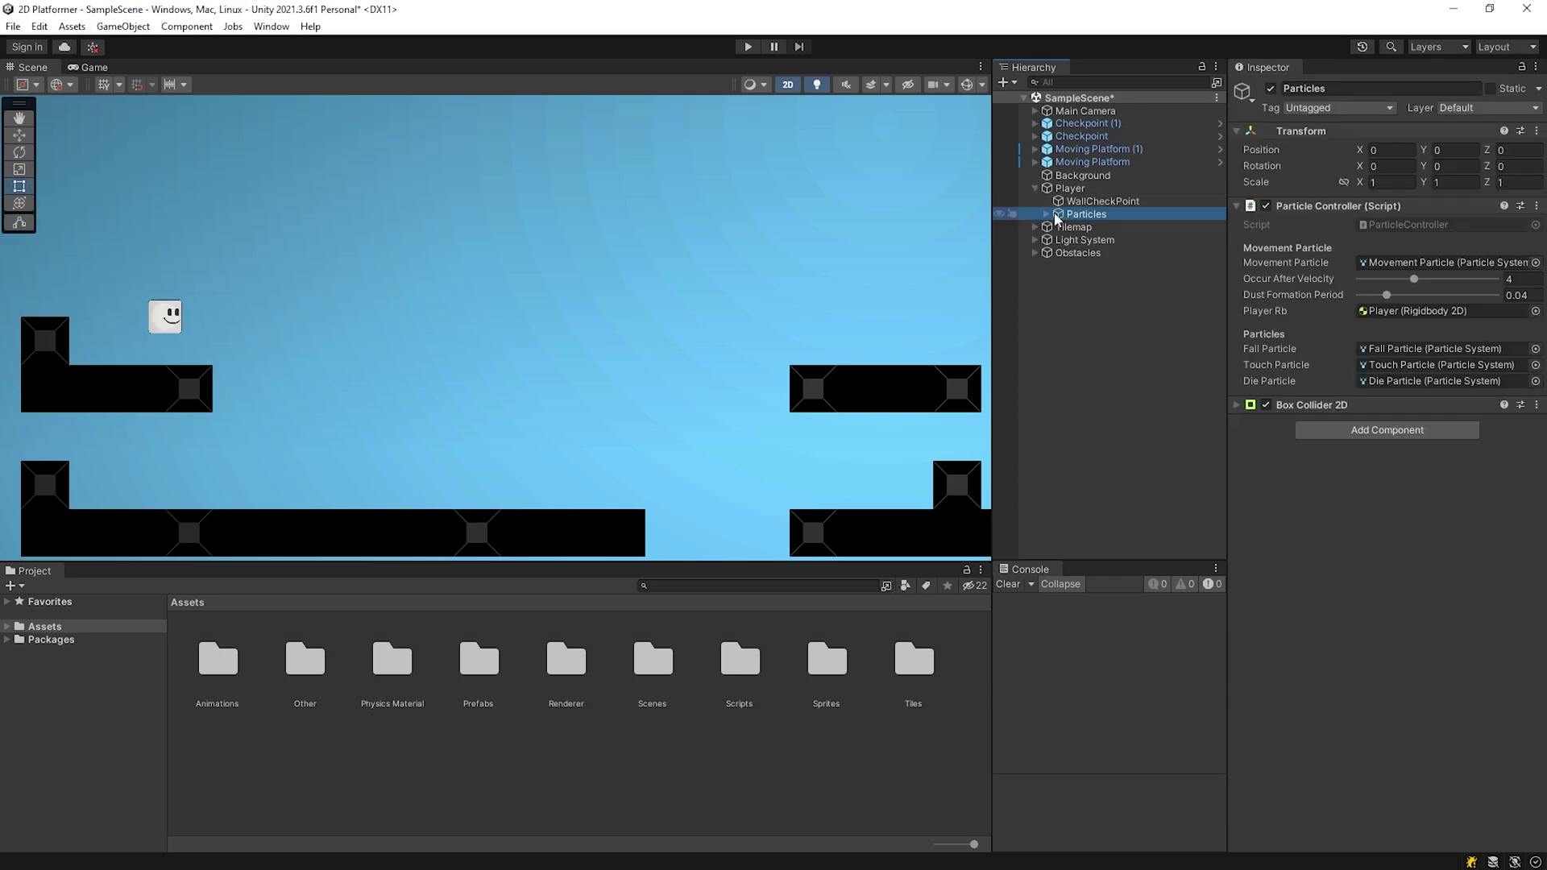
# Step: Put the Movement Particle and Fall Particle systems on the Particle sorting layer
pyautogui.click(1120, 227)
pyautogui.scroll(-5, 1395, 513)
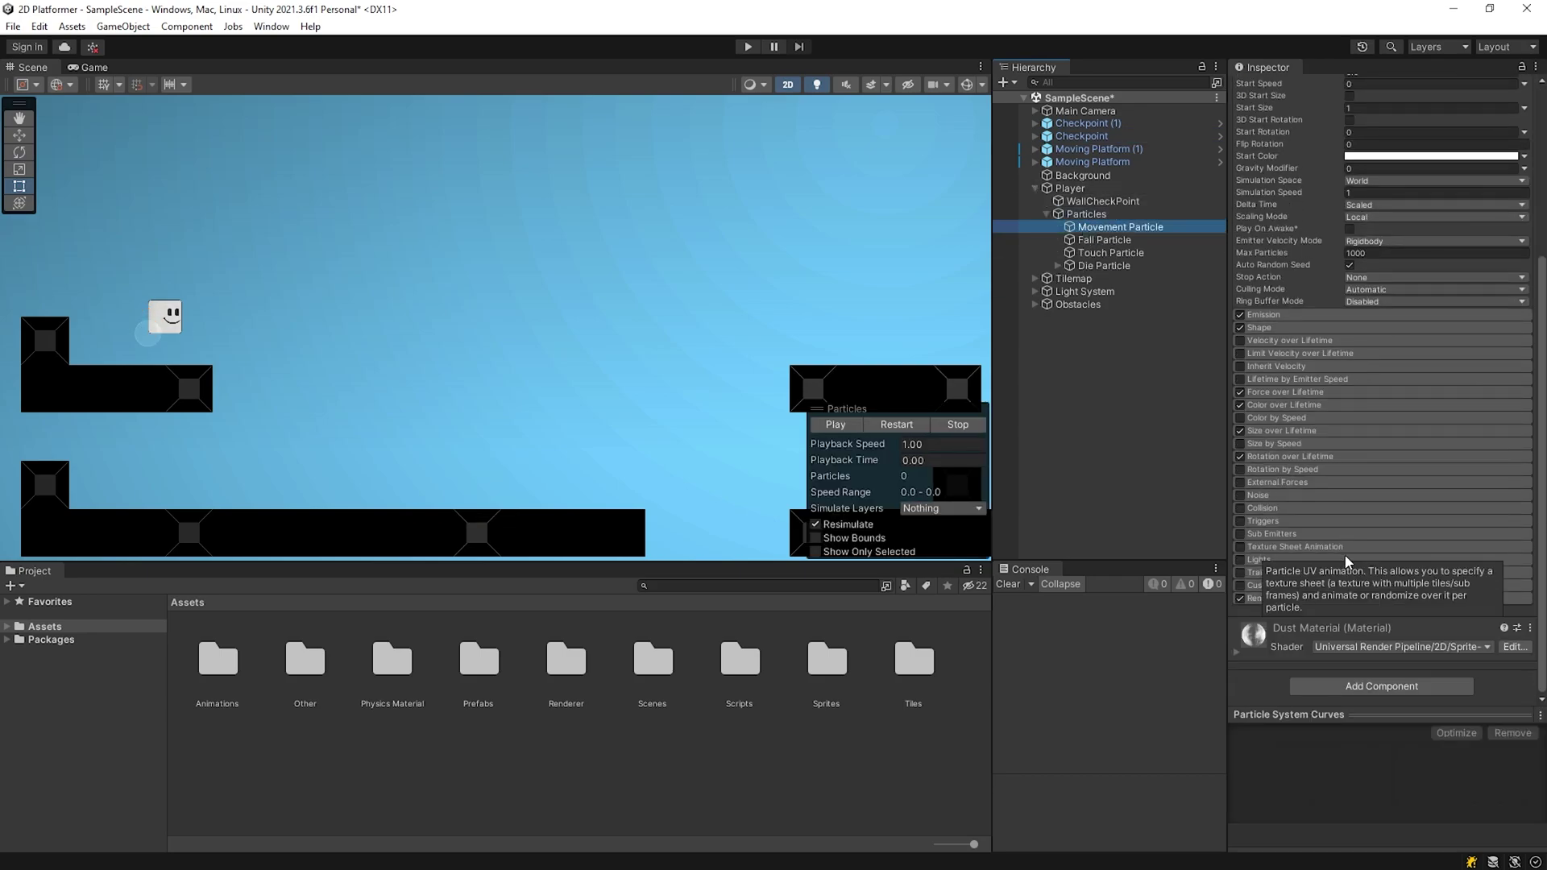
pyautogui.scroll(-5, 1395, 514)
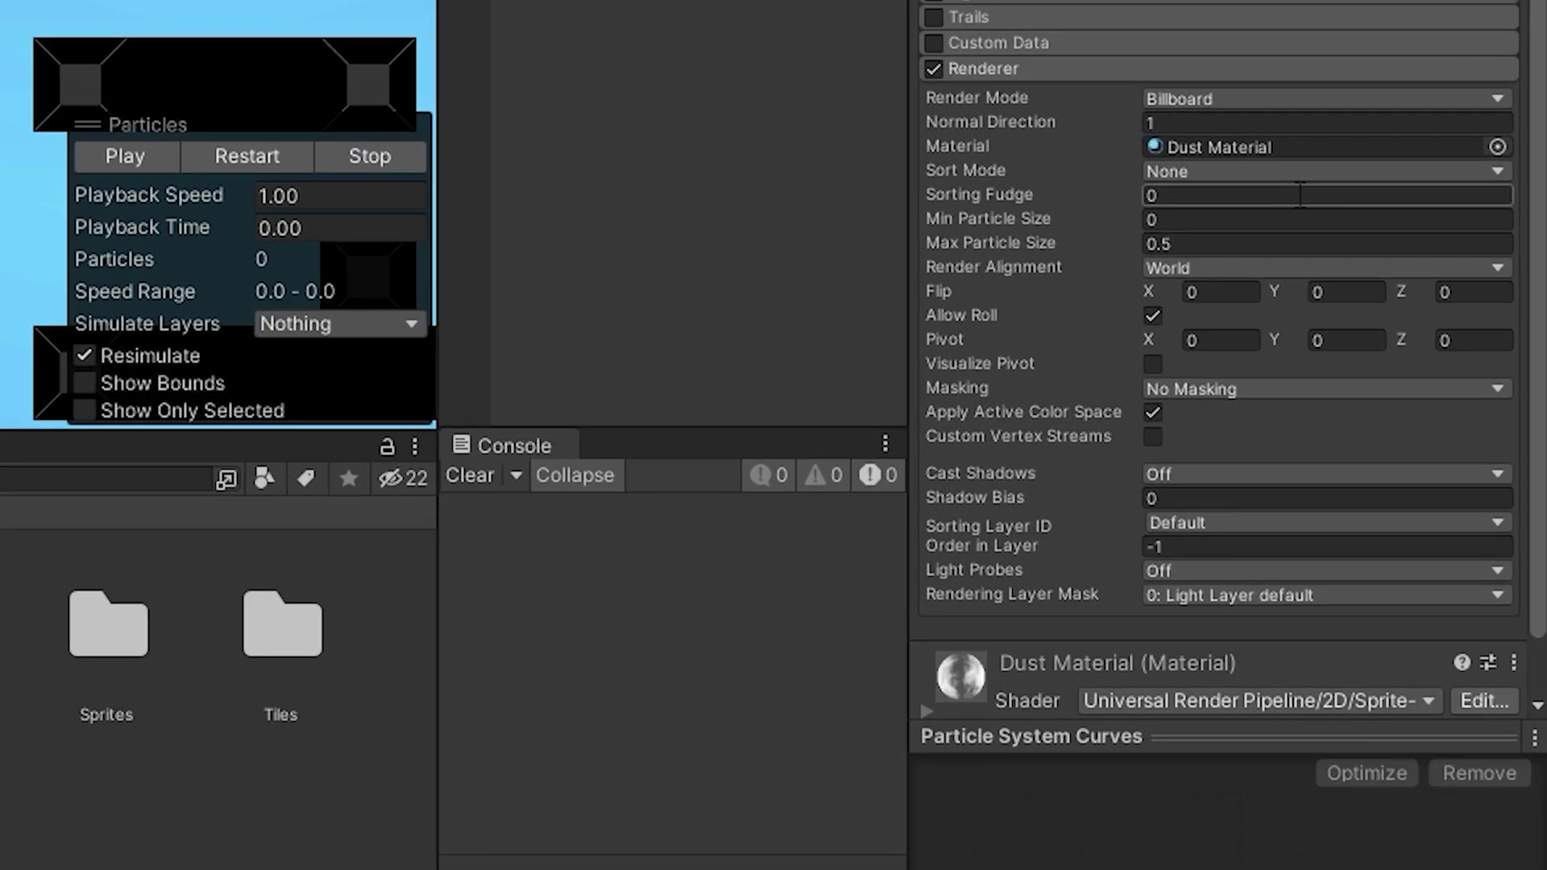
pyautogui.click(1316, 526)
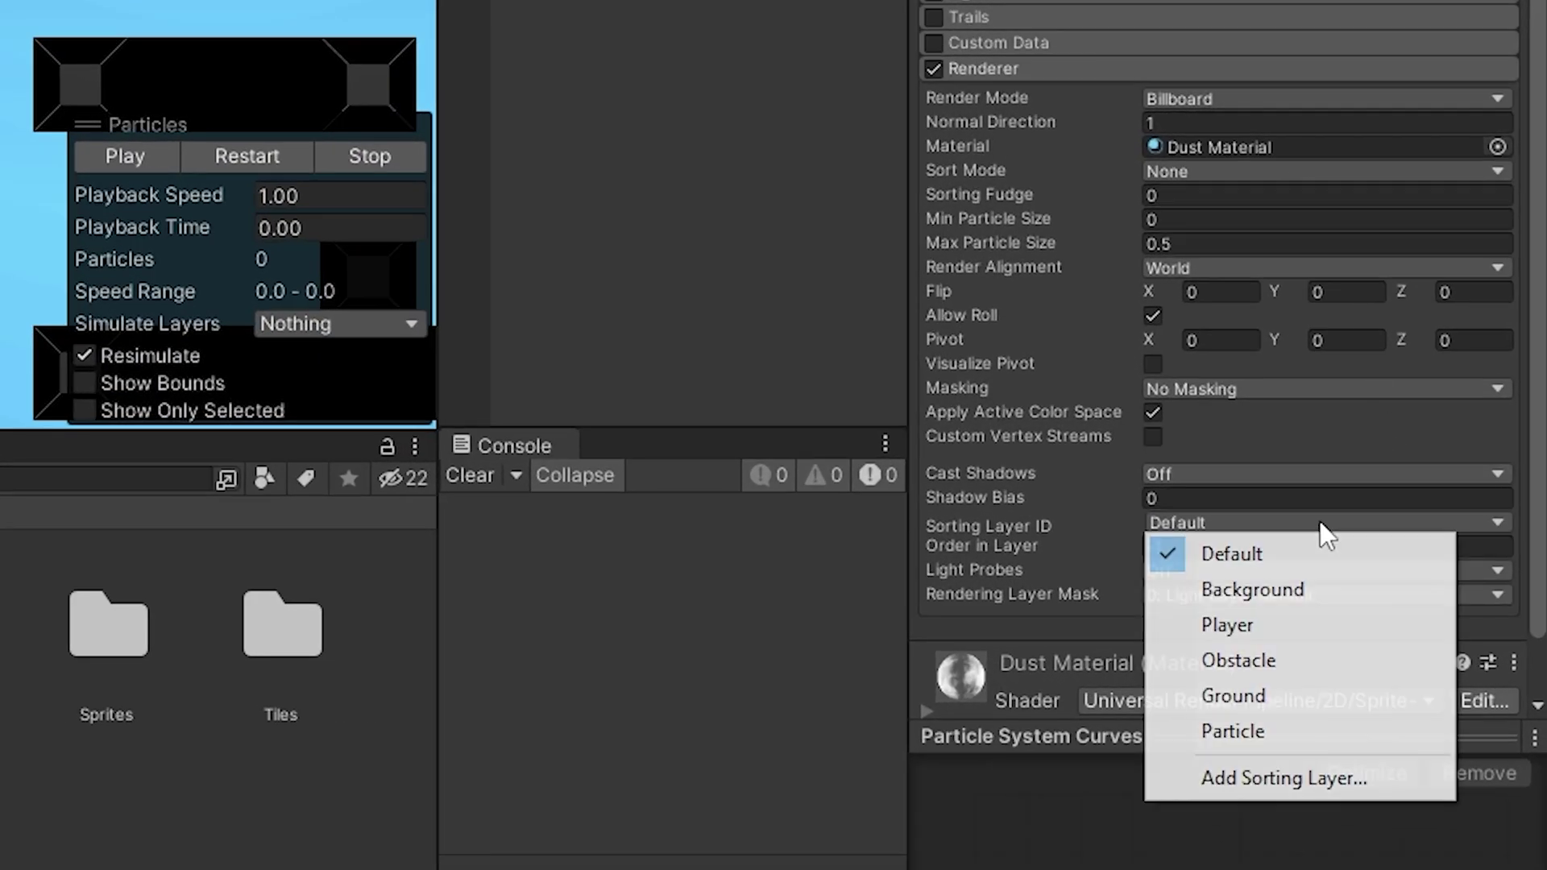
pyautogui.click(1282, 728)
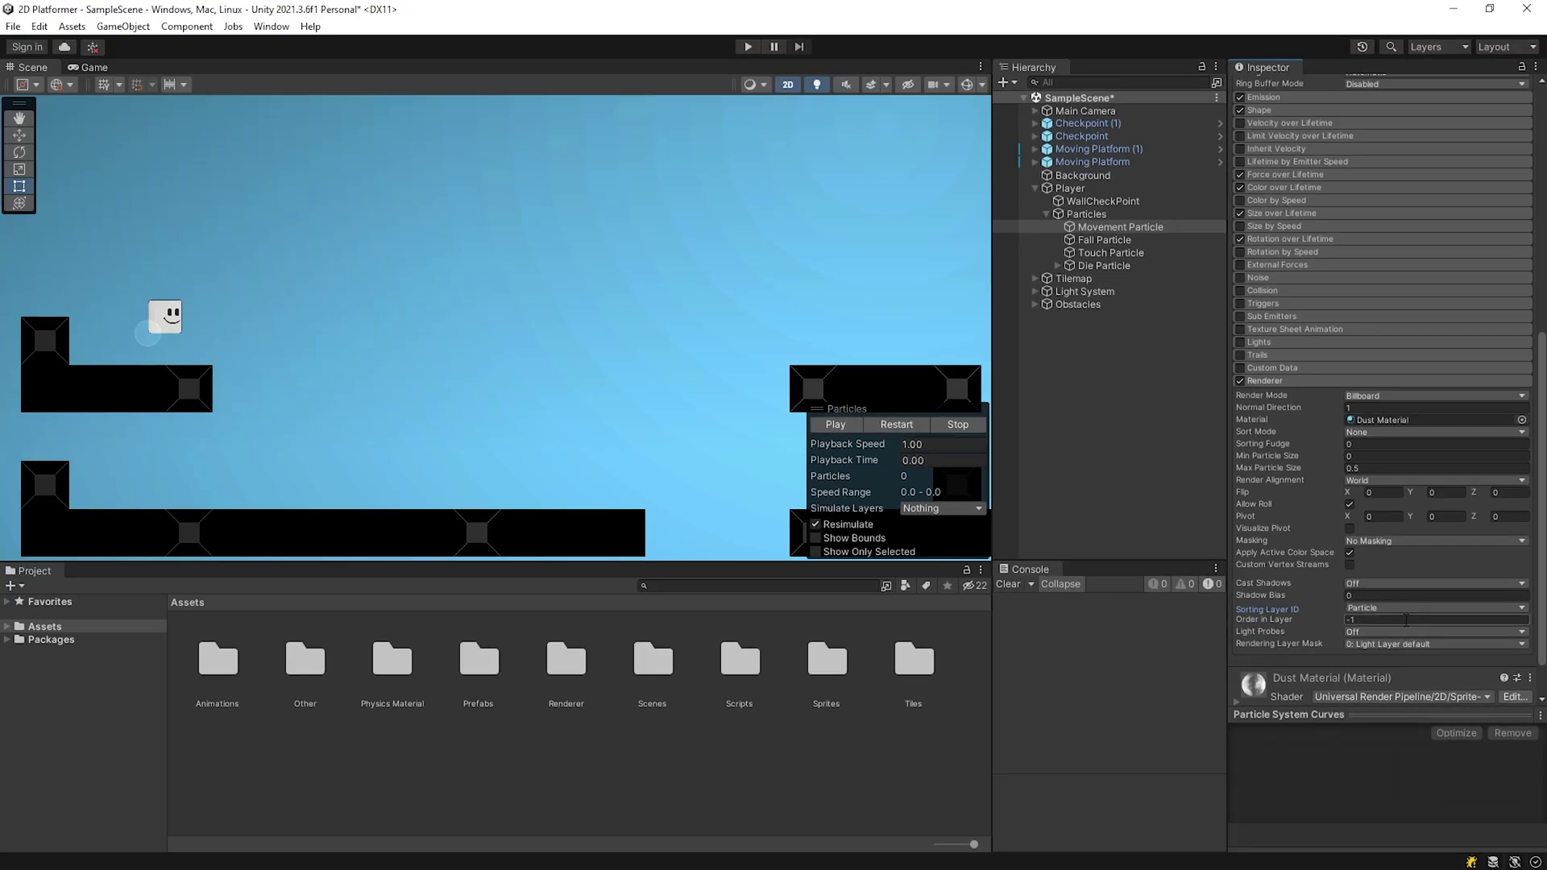
pyautogui.click(1101, 241)
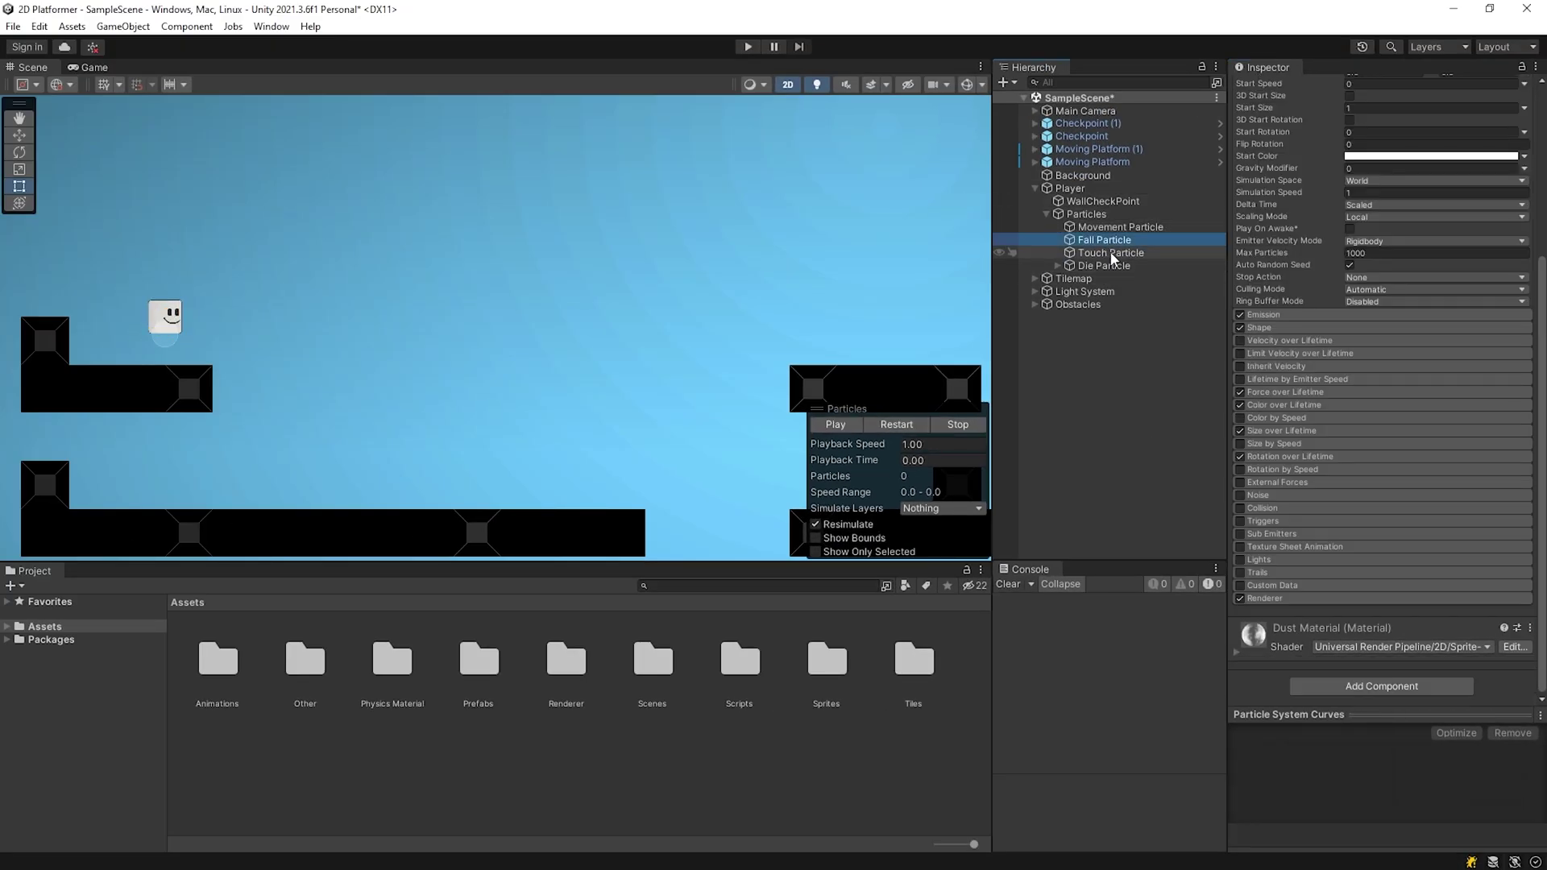
pyautogui.click(1414, 608)
pyautogui.click(1412, 712)
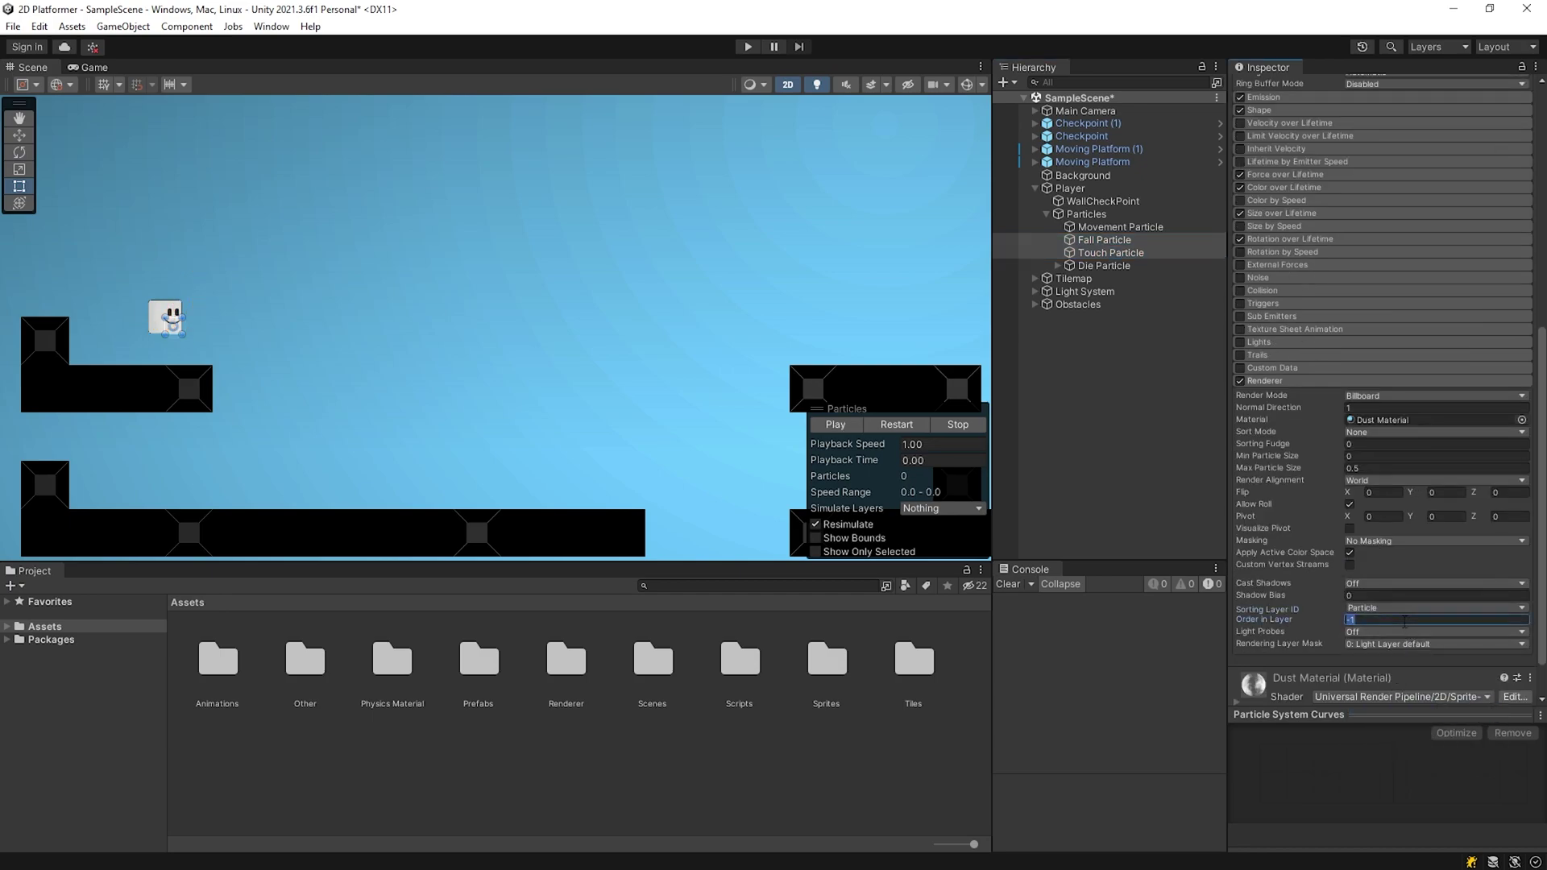
# Step: Put Die Particle and its inner particle system on the Particle layer, then collapse Player
pyautogui.click(1103, 265)
pyautogui.scroll(-2, 1364, 587)
pyautogui.click(1402, 564)
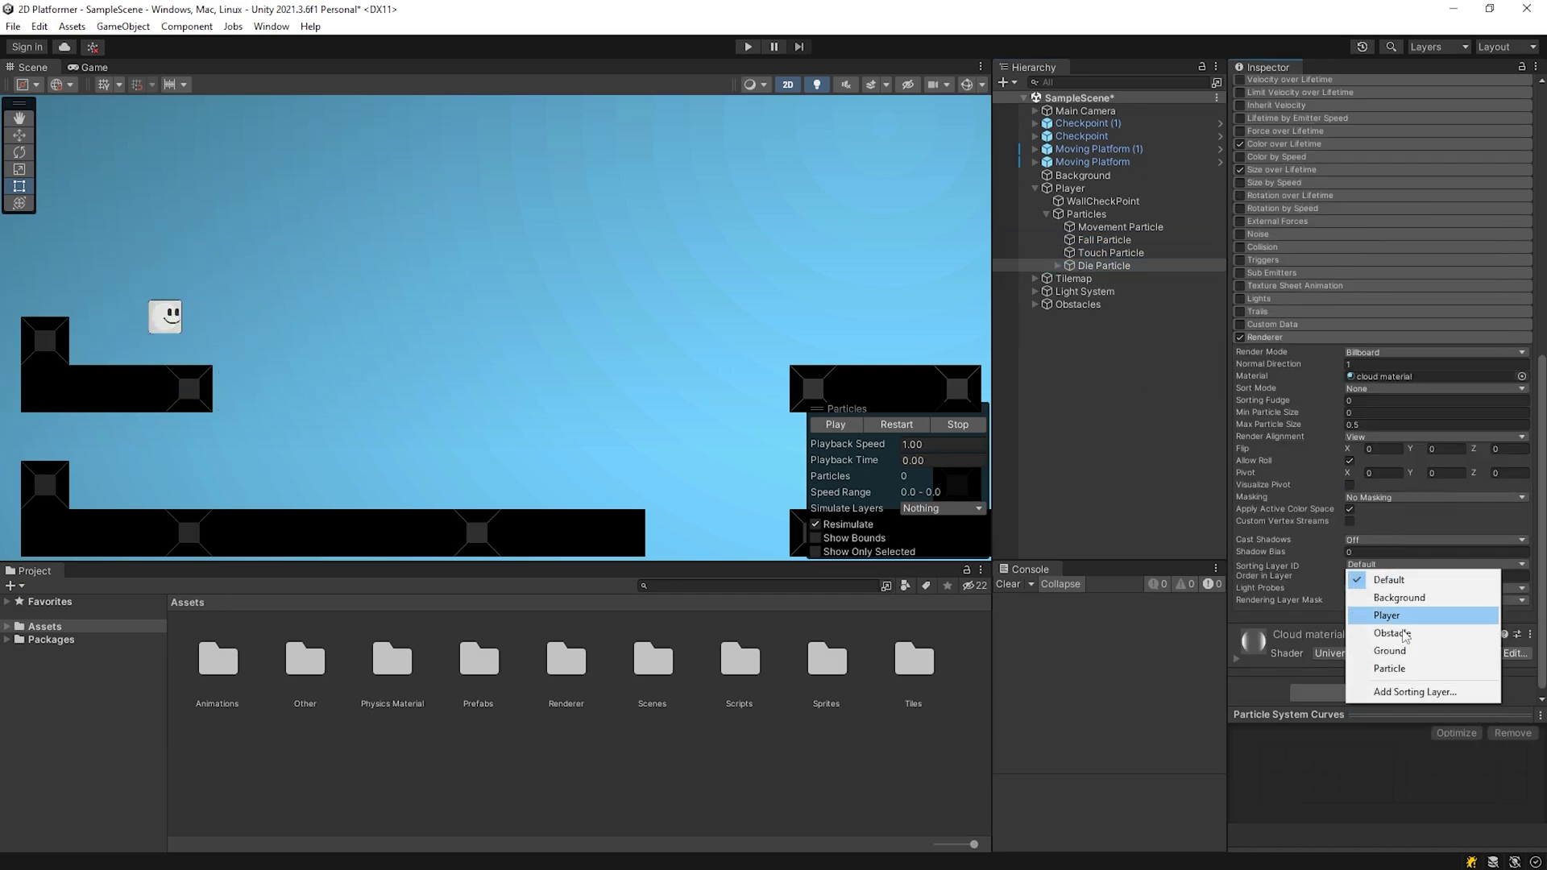
pyautogui.click(1406, 668)
pyautogui.click(1056, 266)
pyautogui.click(1124, 278)
pyautogui.scroll(-3, 1370, 597)
pyautogui.click(1401, 558)
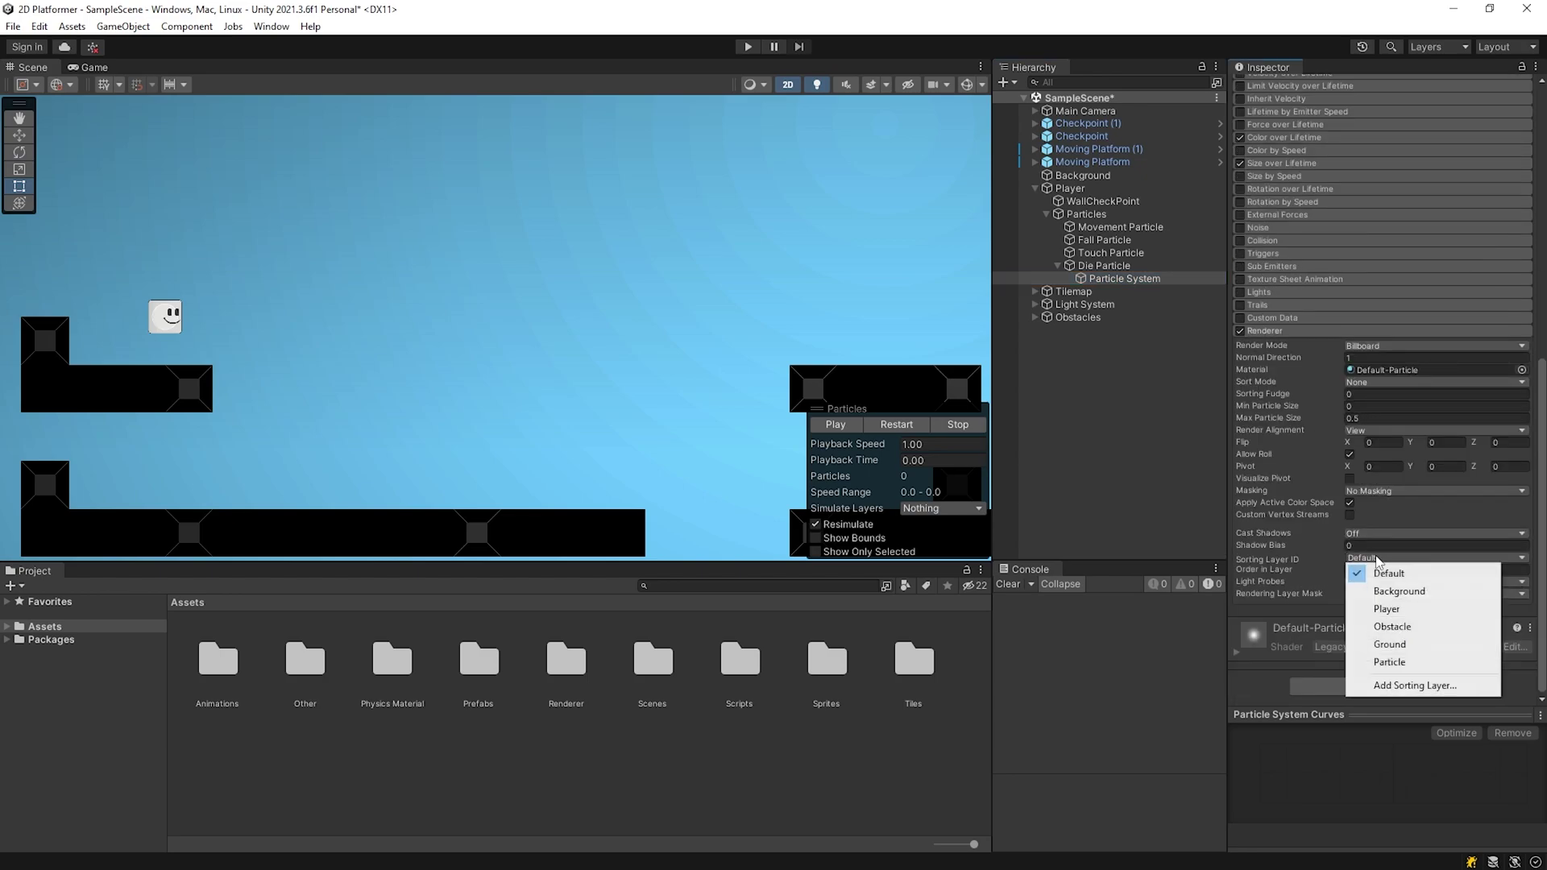
pyautogui.click(1401, 671)
pyautogui.press('Left')
pyautogui.press('Left')
pyautogui.press('Left')
pyautogui.press('Left')
pyautogui.press('Left')
pyautogui.press('Left')
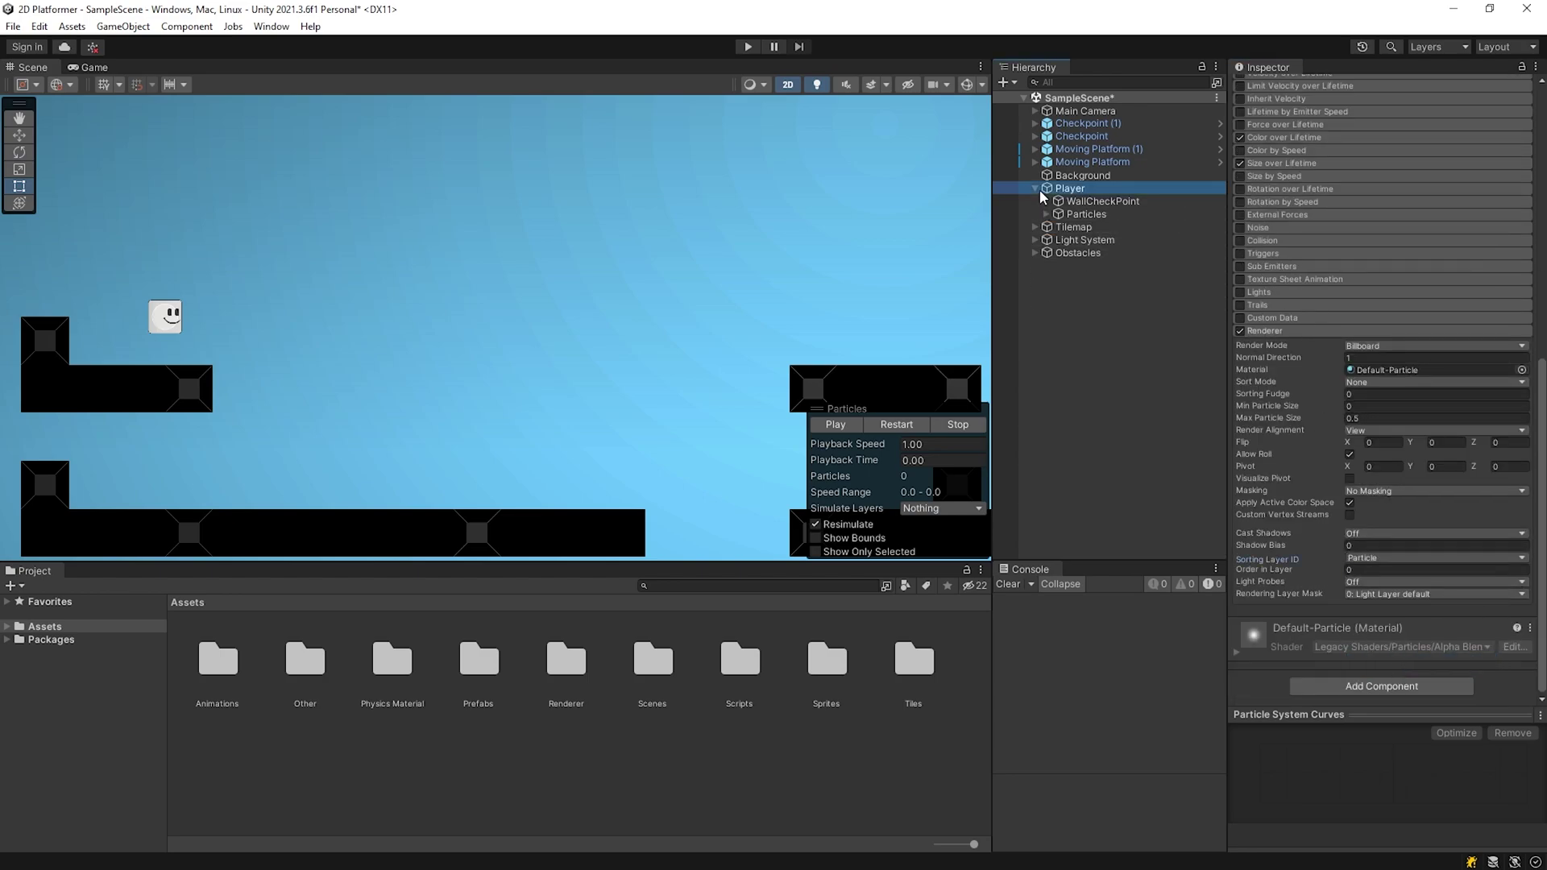
pyautogui.click(1096, 321)
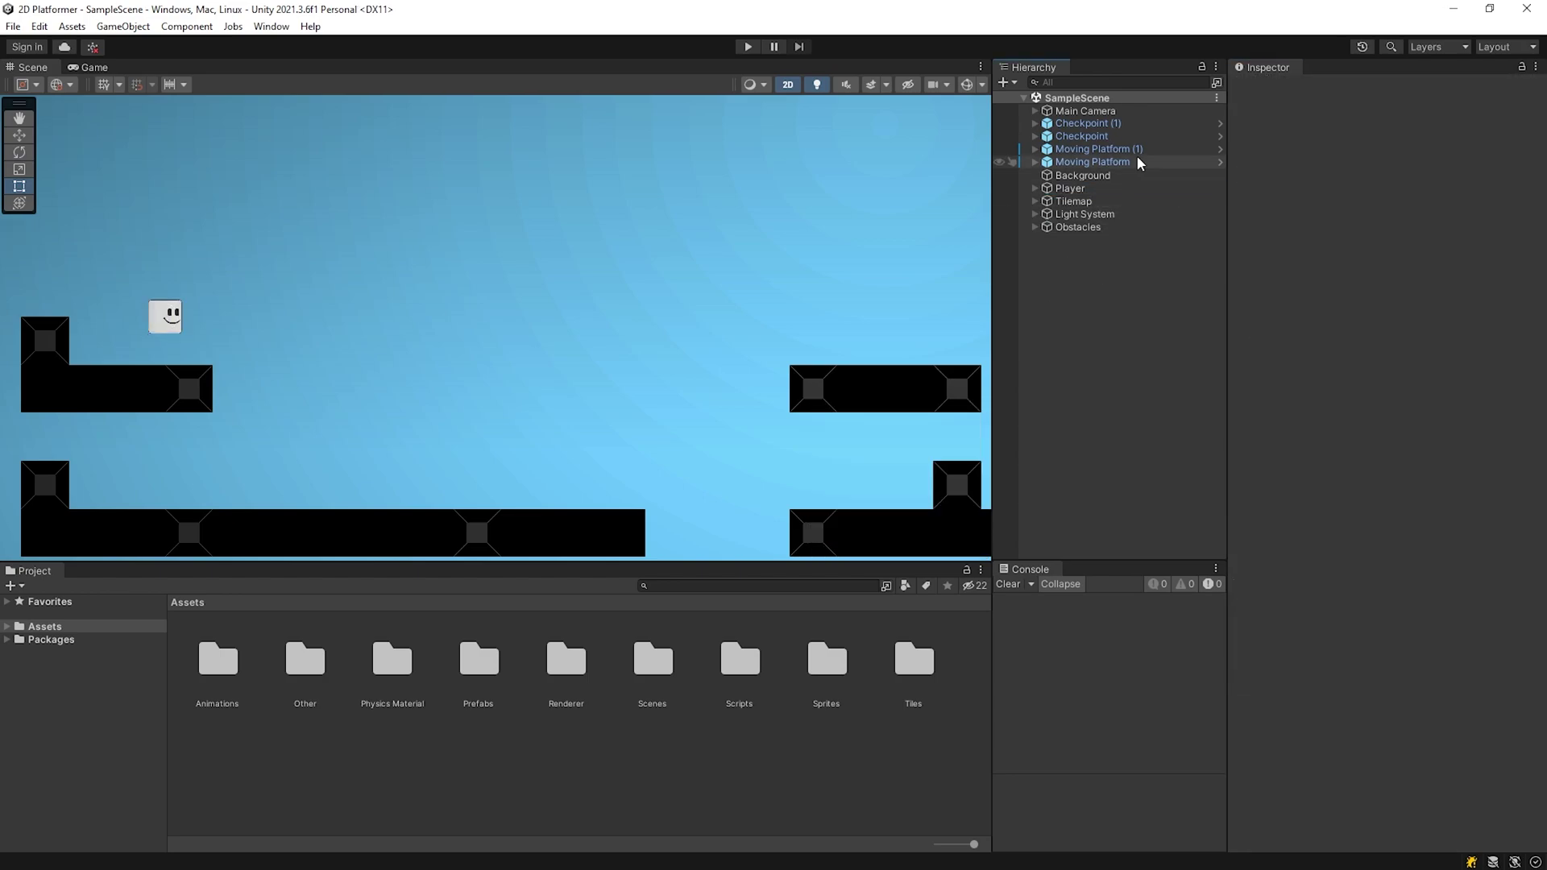
# Step: Open the sorting layer list from Background and move Background first and Player last
pyautogui.click(1083, 175)
pyautogui.click(1417, 370)
pyautogui.click(1442, 487)
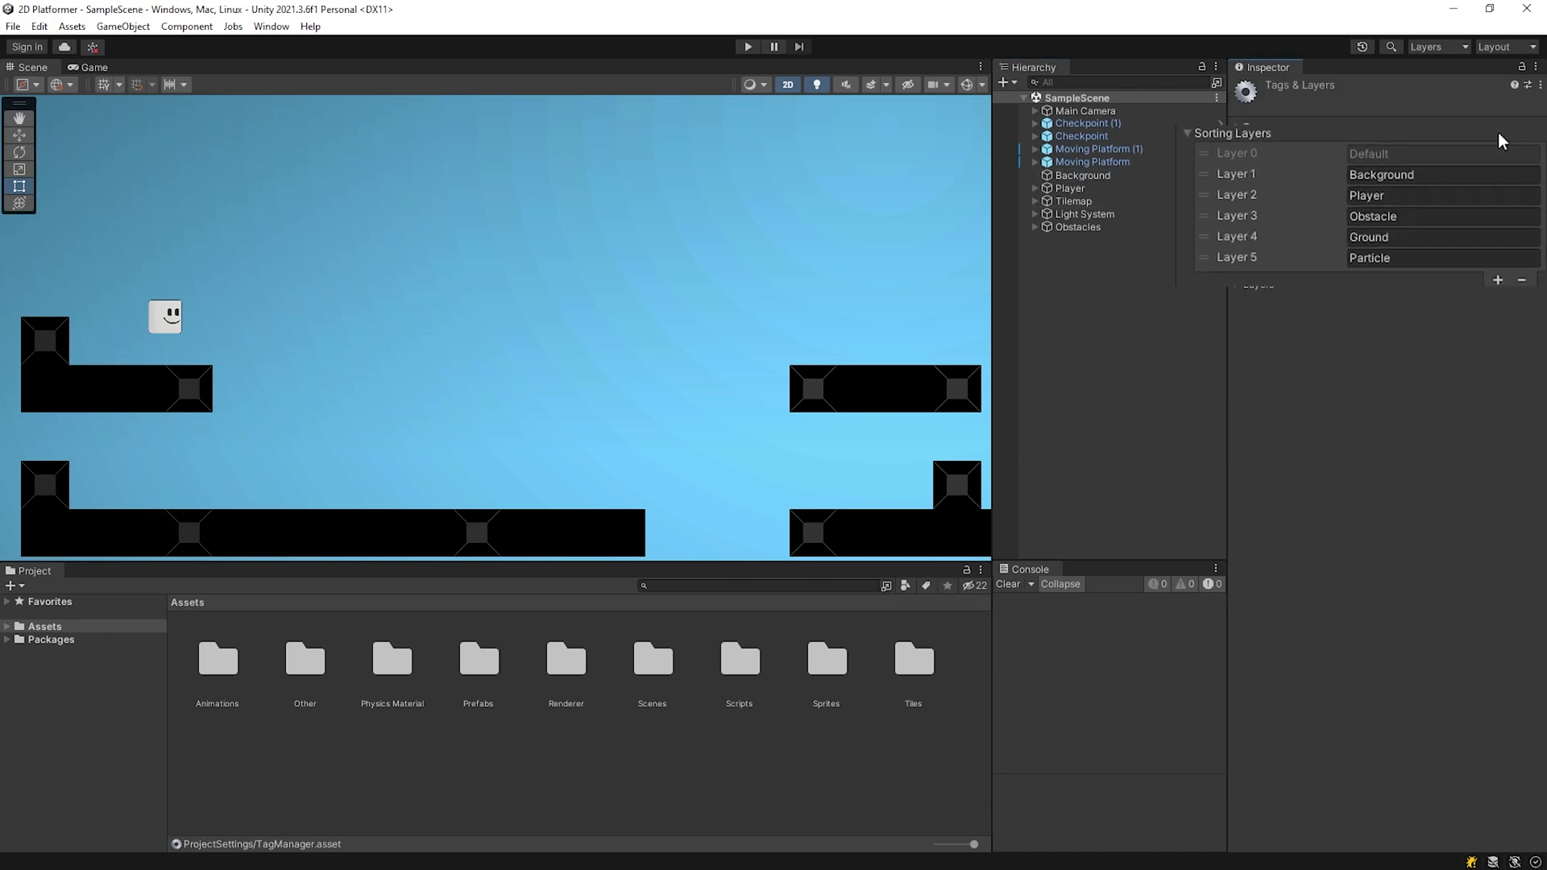
pyautogui.moveTo(1038, 169); pyautogui.dragTo(1027, 132)
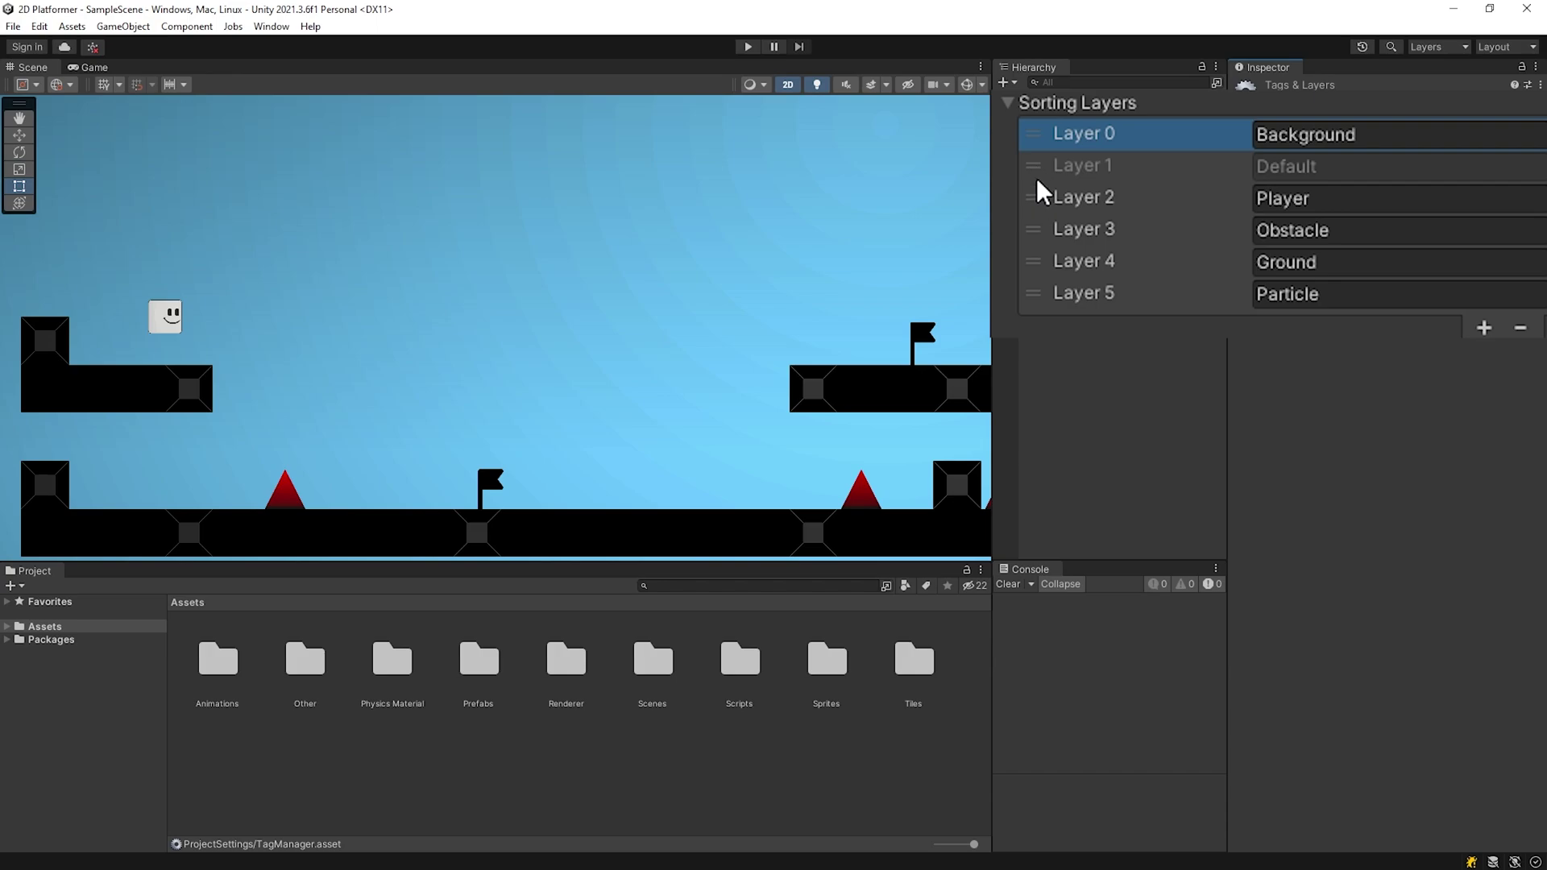
pyautogui.moveTo(1035, 197); pyautogui.dragTo(1032, 298)
# Step: Reorder Ground, Obstacle and Default to read Background, Particle, Obstacle, Default, Ground, Player
pyautogui.click(1033, 231)
pyautogui.moveTo(1032, 228); pyautogui.dragTo(1032, 261)
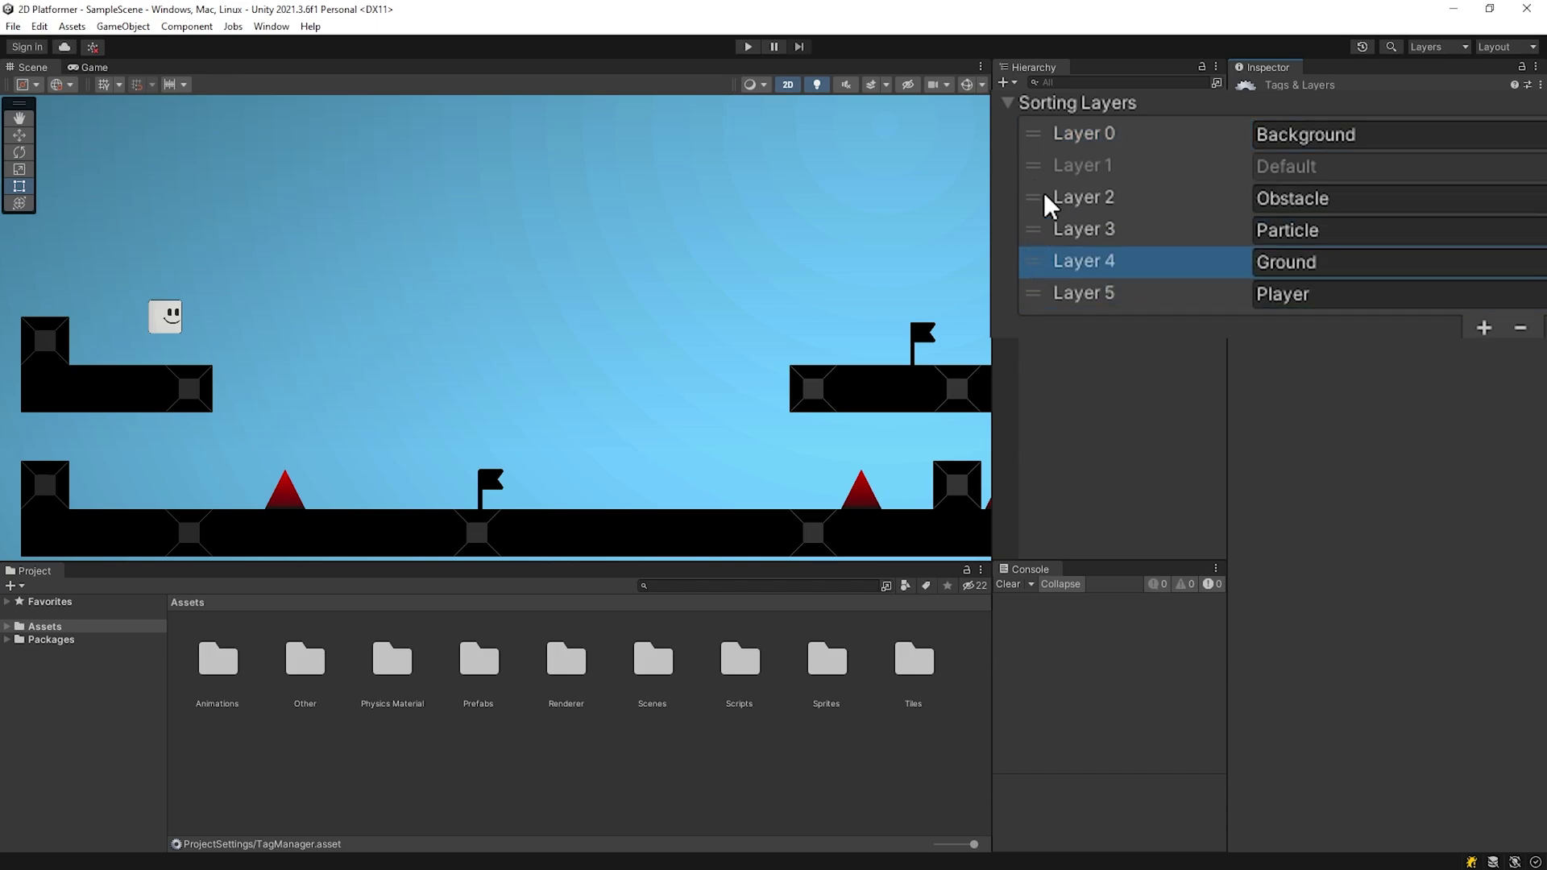
pyautogui.moveTo(1042, 197); pyautogui.dragTo(1033, 222)
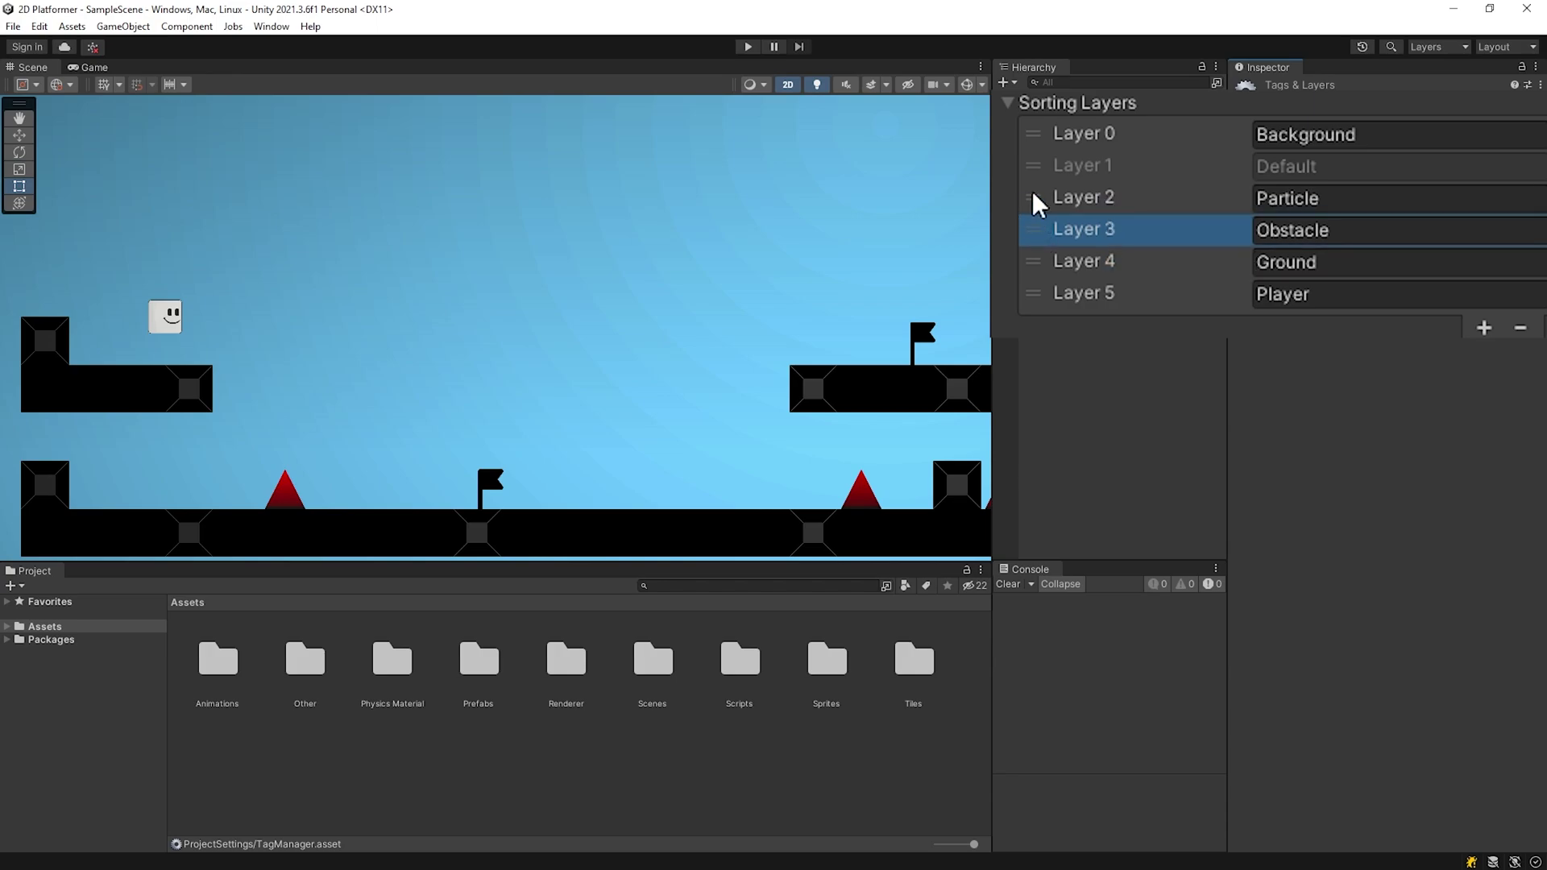
pyautogui.moveTo(1033, 165); pyautogui.dragTo(1031, 236)
pyautogui.moveTo(1251, 216); pyautogui.dragTo(1251, 216)
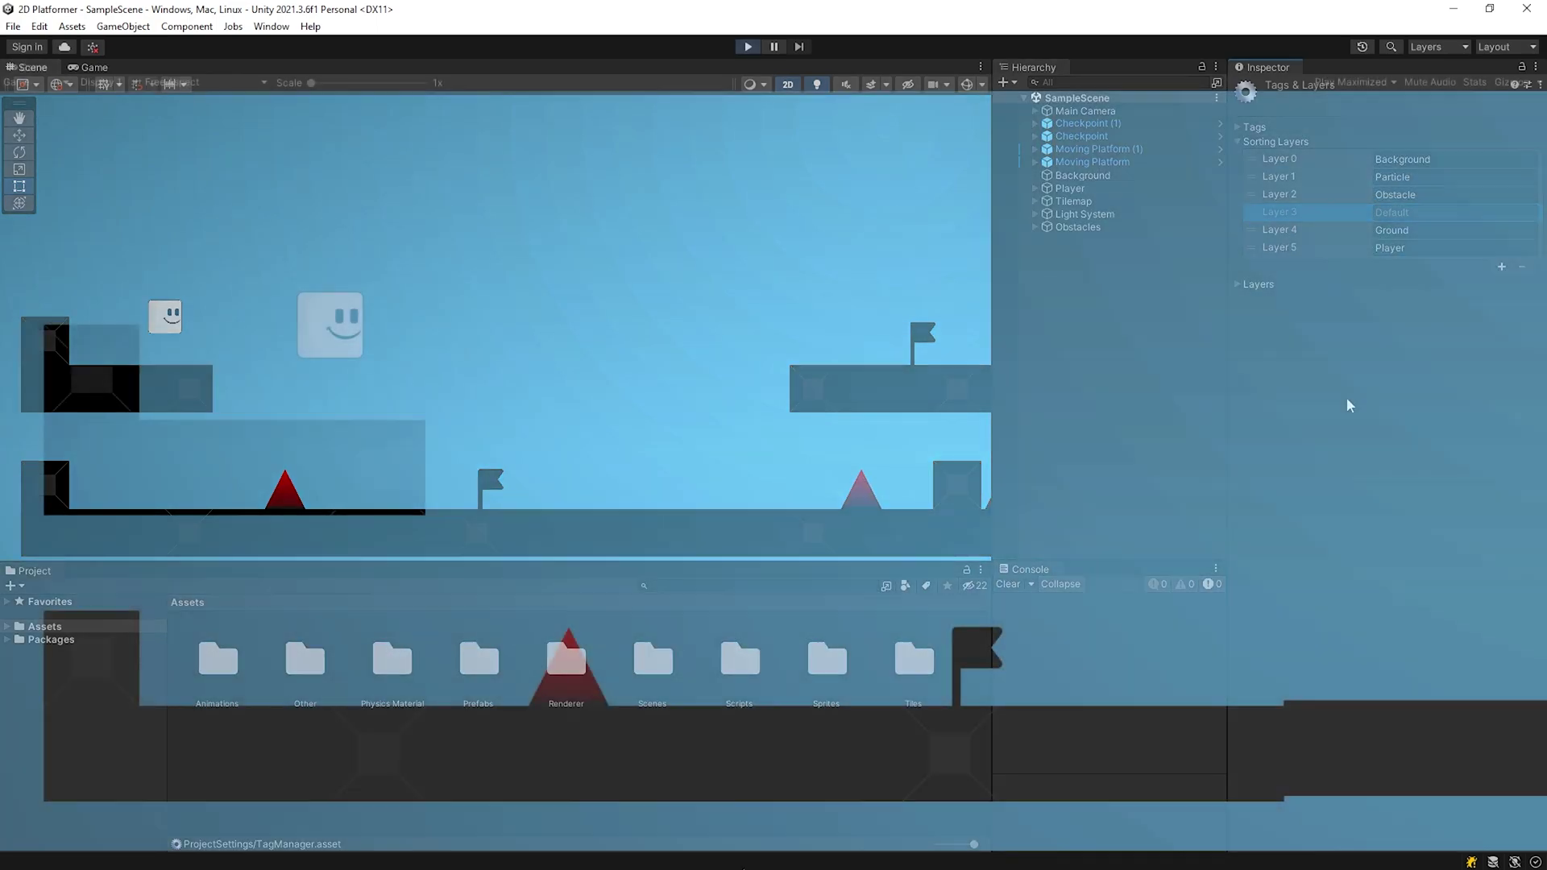
pyautogui.press('Right')
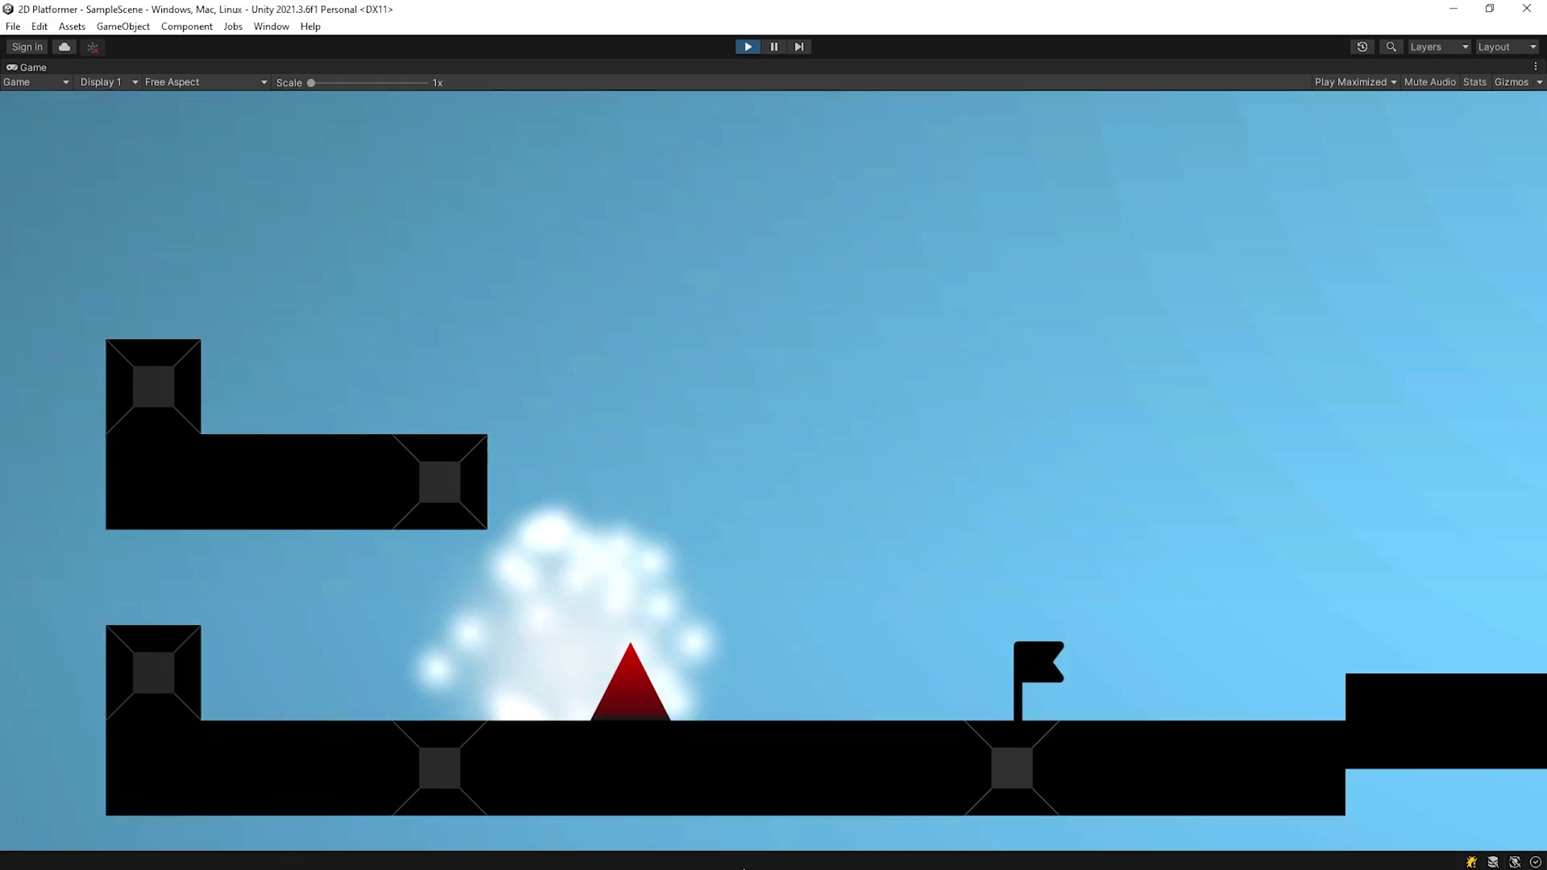
pyautogui.press('Right')
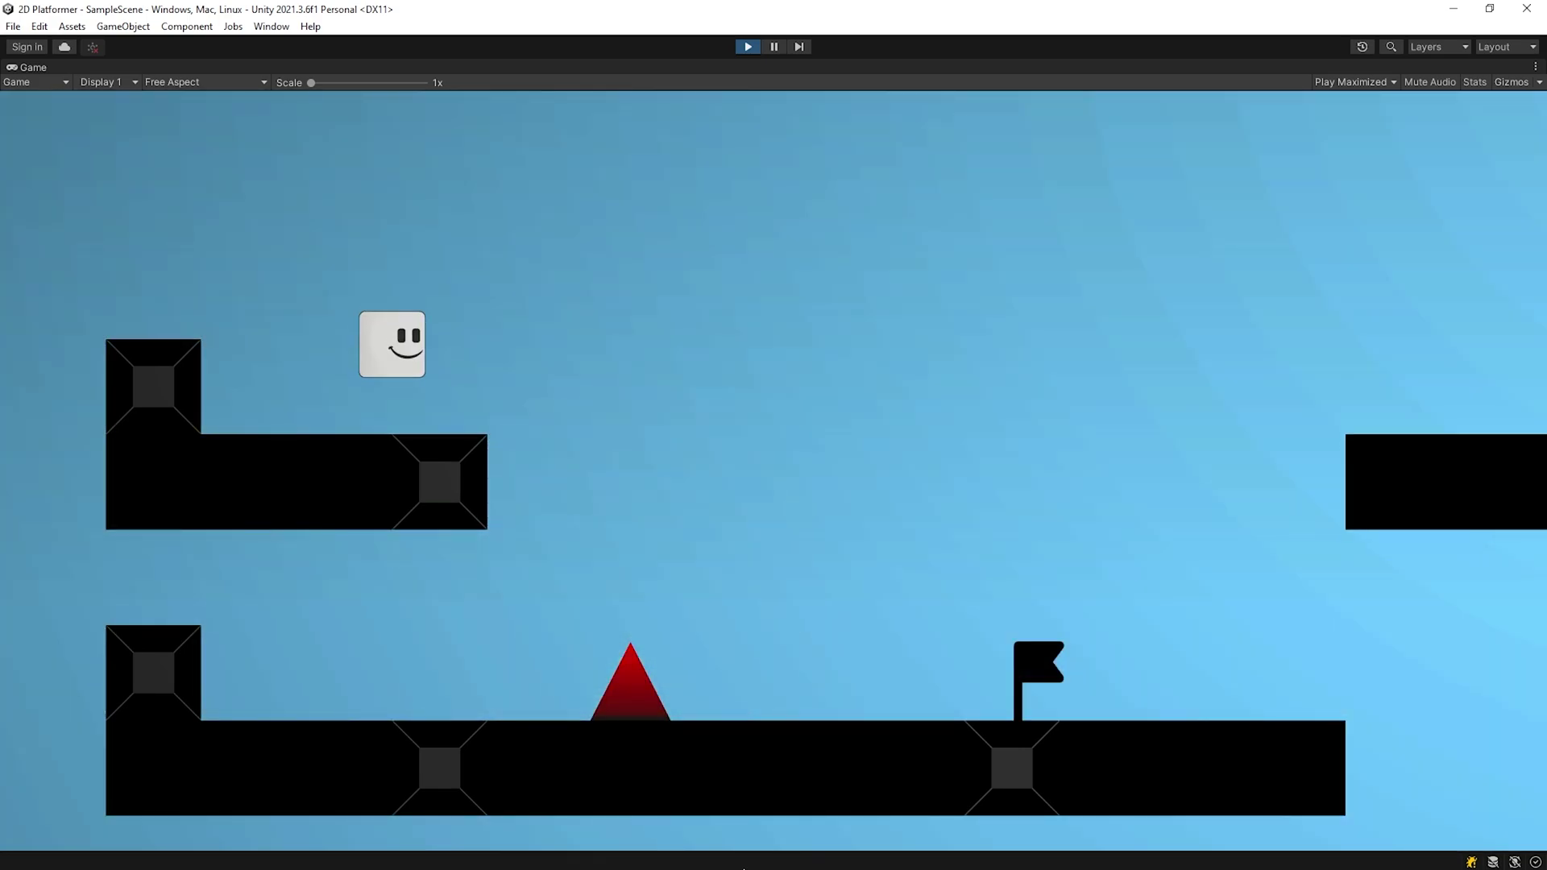
pyautogui.press('Right')
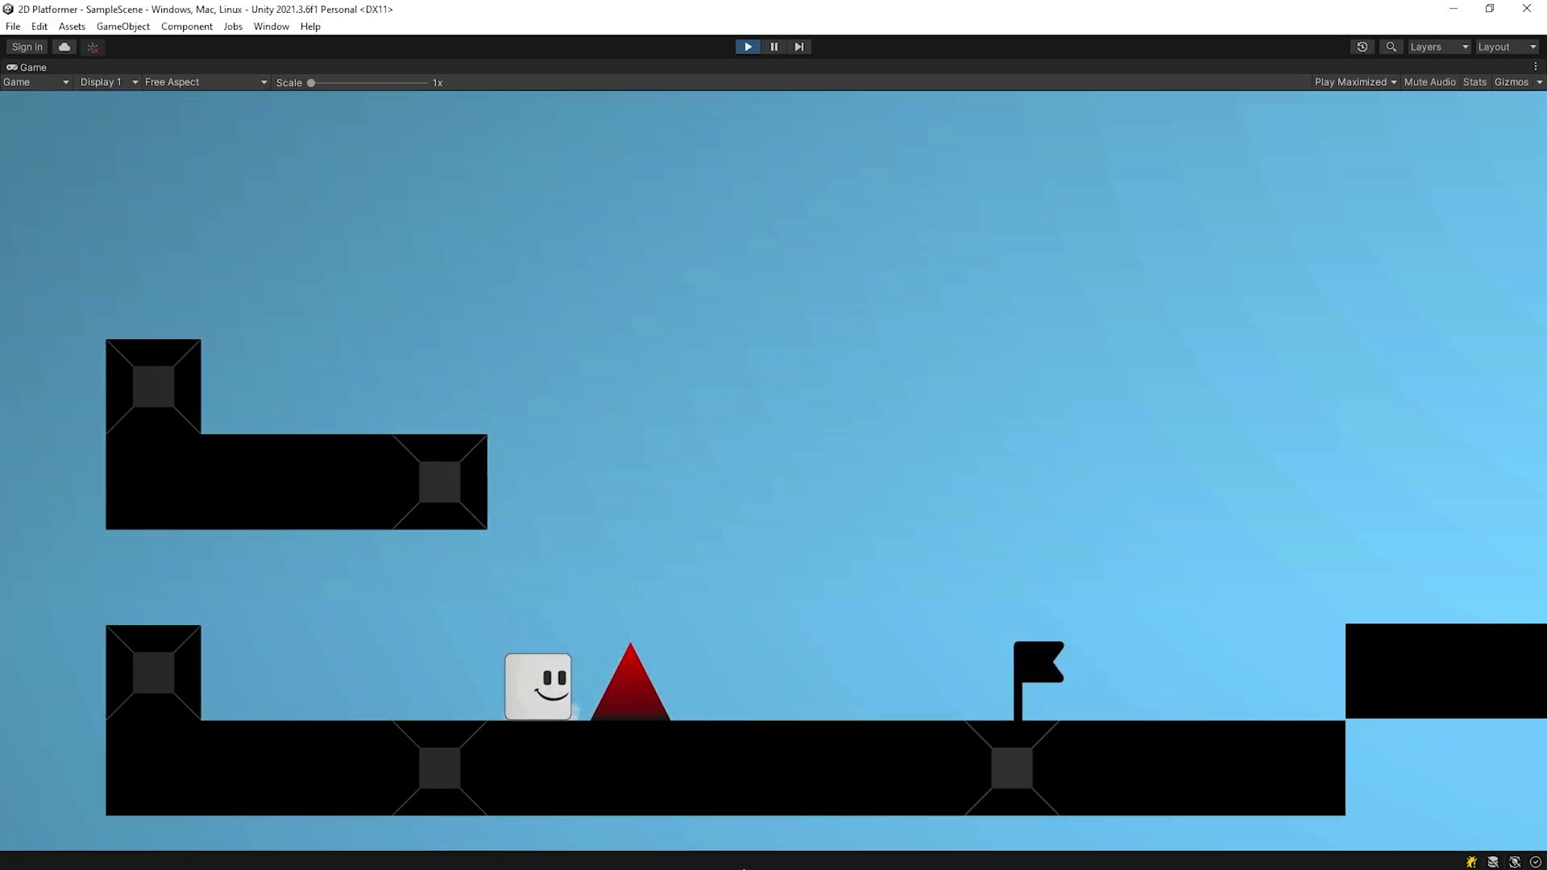
pyautogui.press('Right')
pyautogui.hotkey('ctrl', 'p')
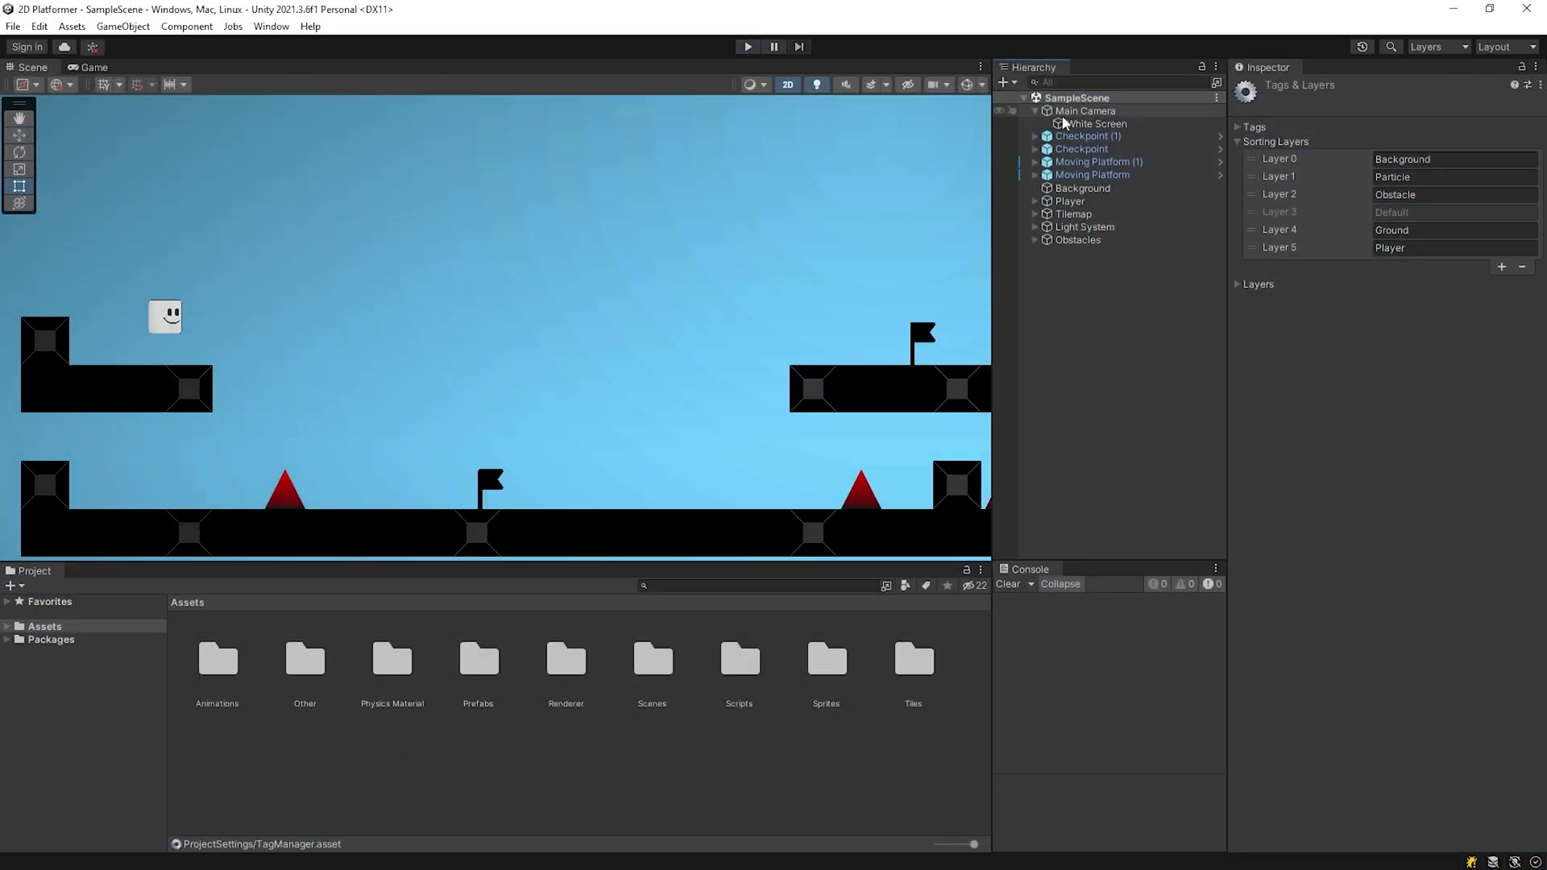
pyautogui.click(1448, 353)
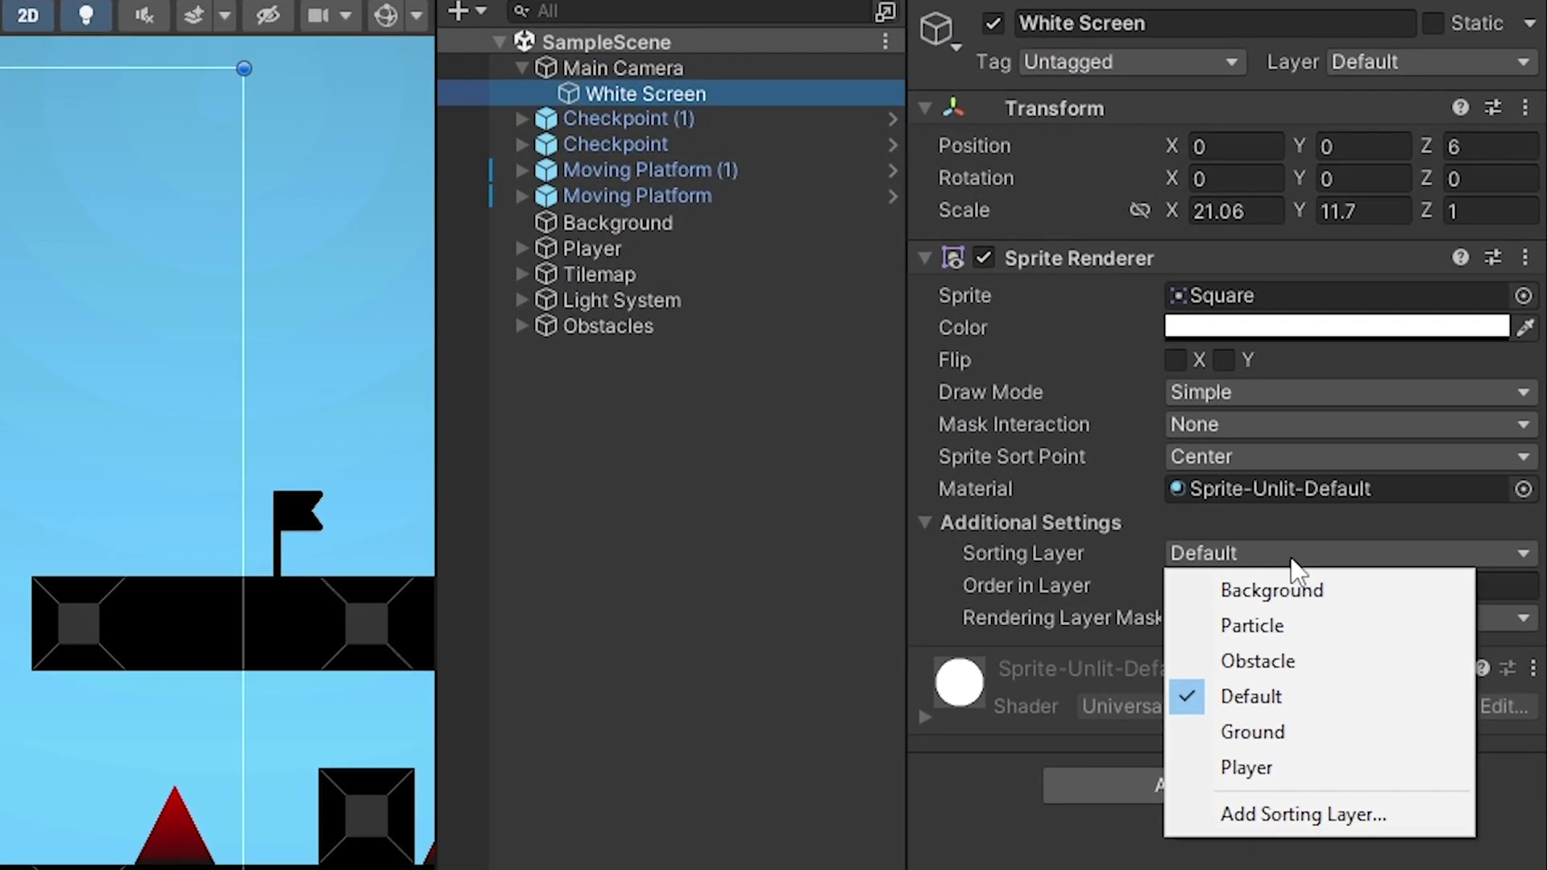
# Step: Add a new Front sorting layer and assign the White Screen sprite to it
pyautogui.click(1417, 485)
pyautogui.click(1453, 379)
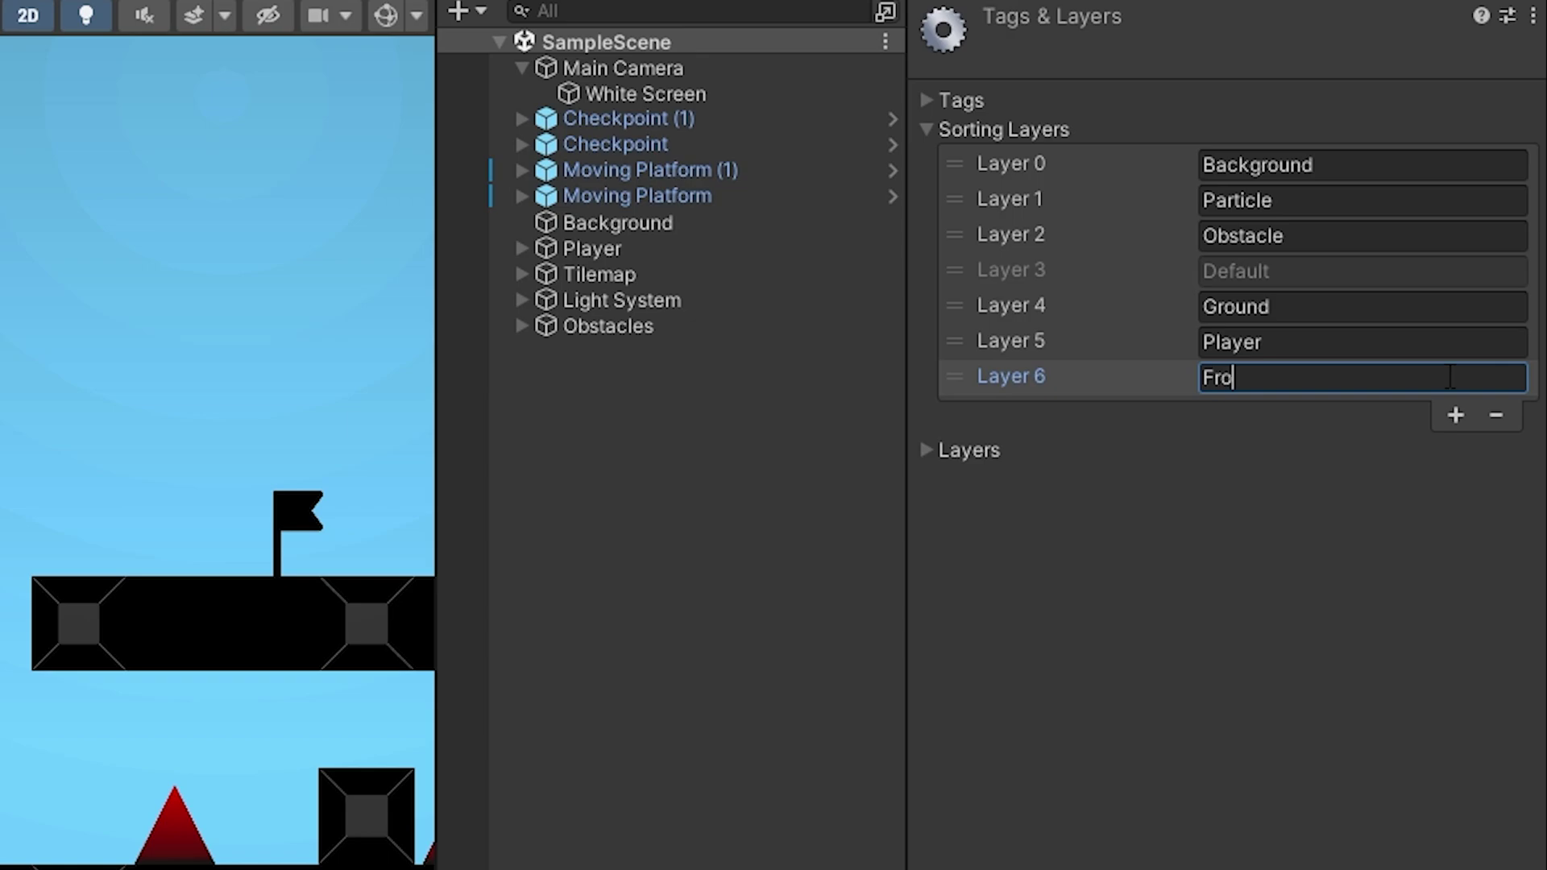
pyautogui.click(693, 95)
pyautogui.click(1280, 553)
pyautogui.click(1244, 801)
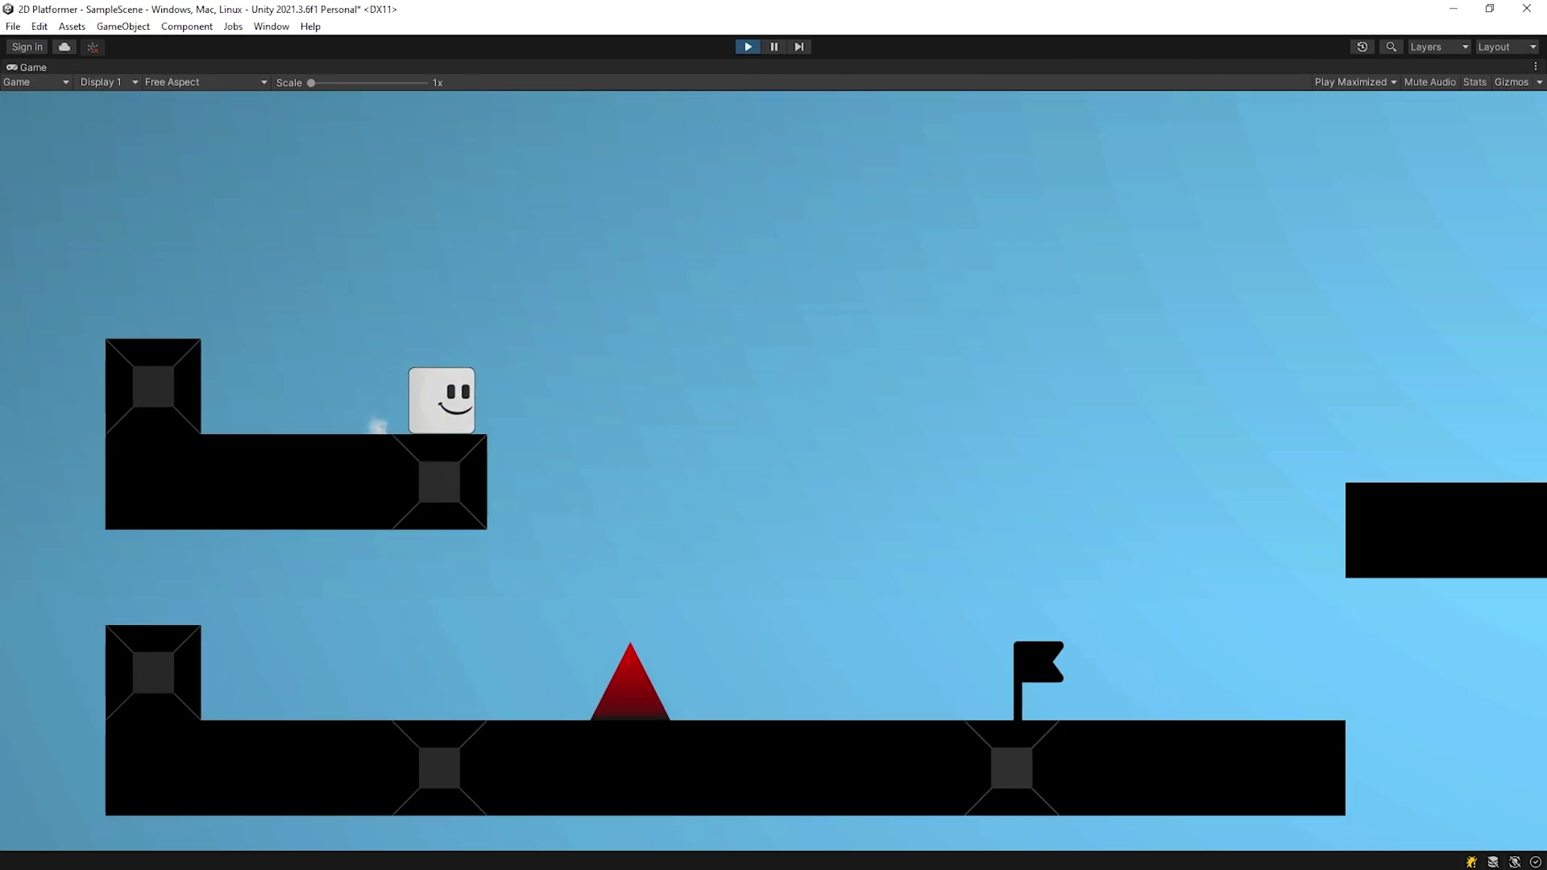
# Step: In Play mode, run the player cube right past the flag and jump onto the raised platform
pyautogui.press('d')
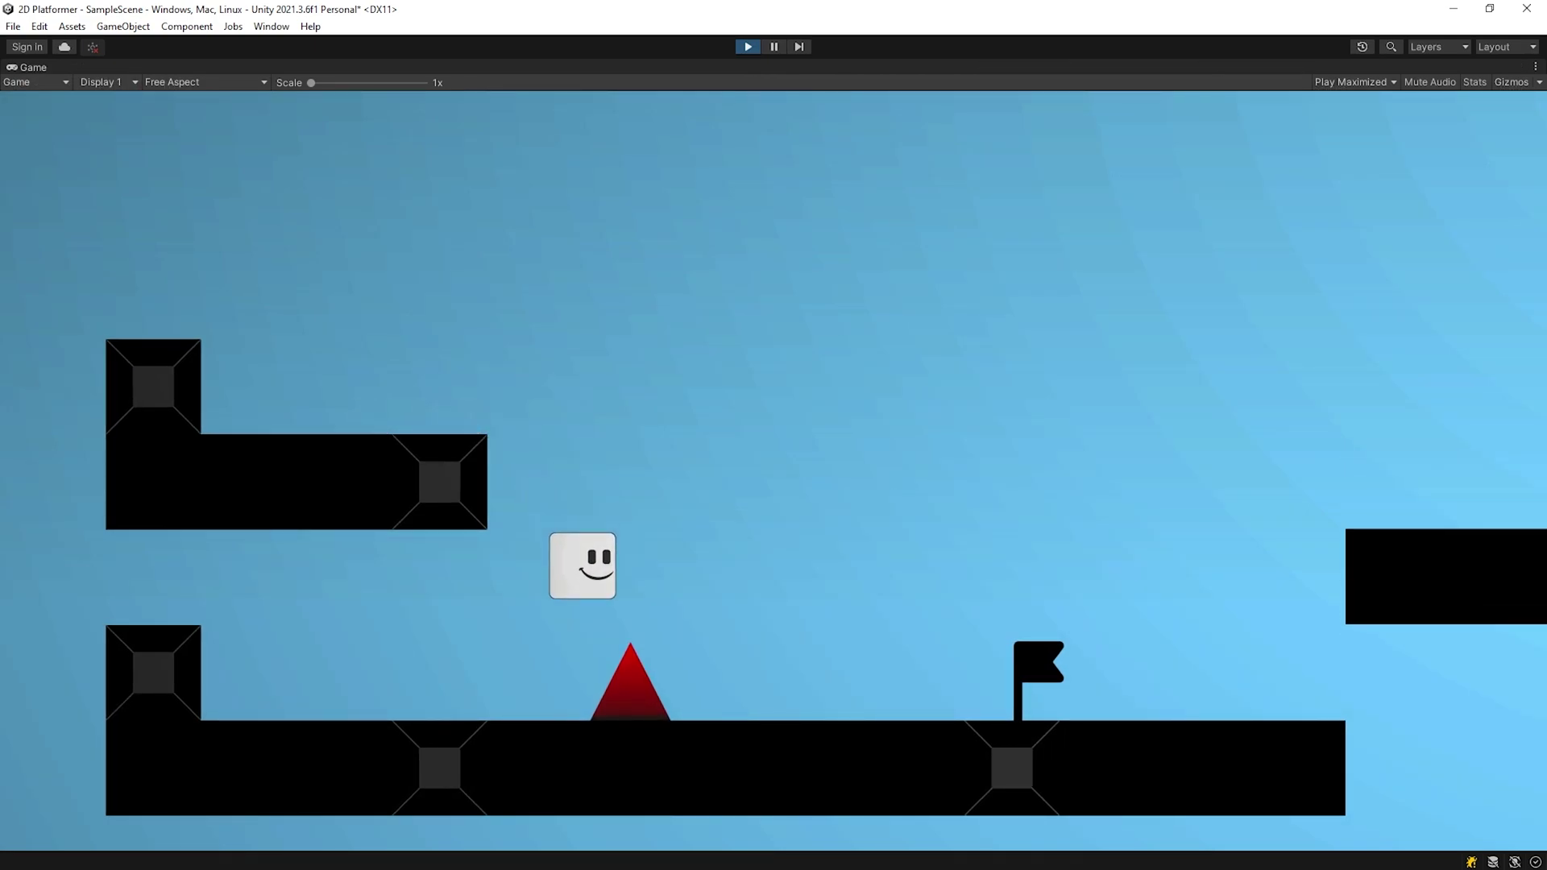
pyautogui.press('d')
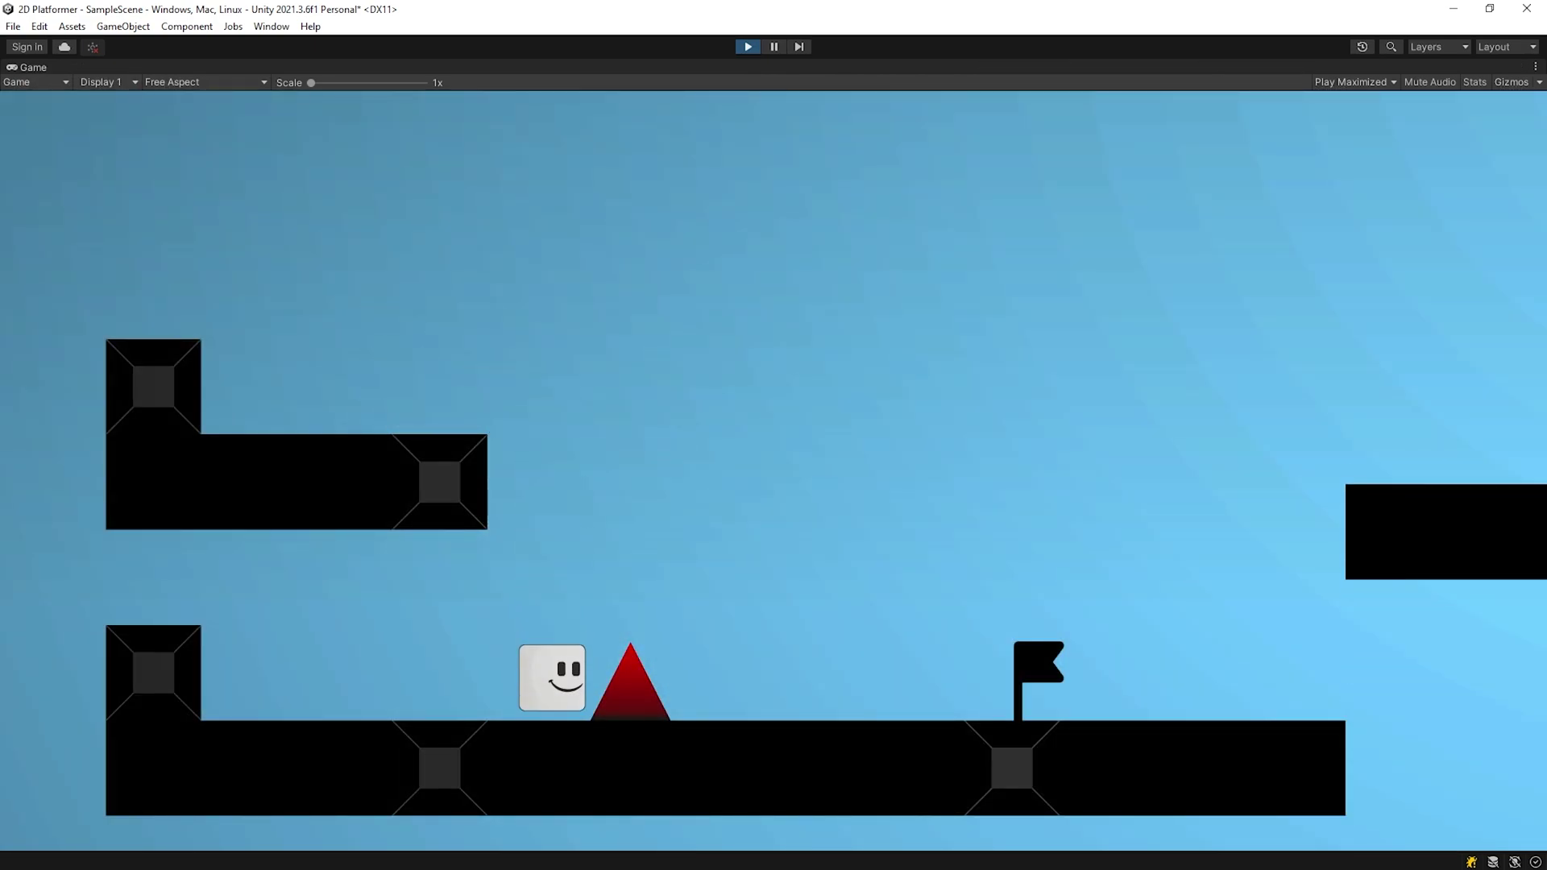
pyautogui.press('d')
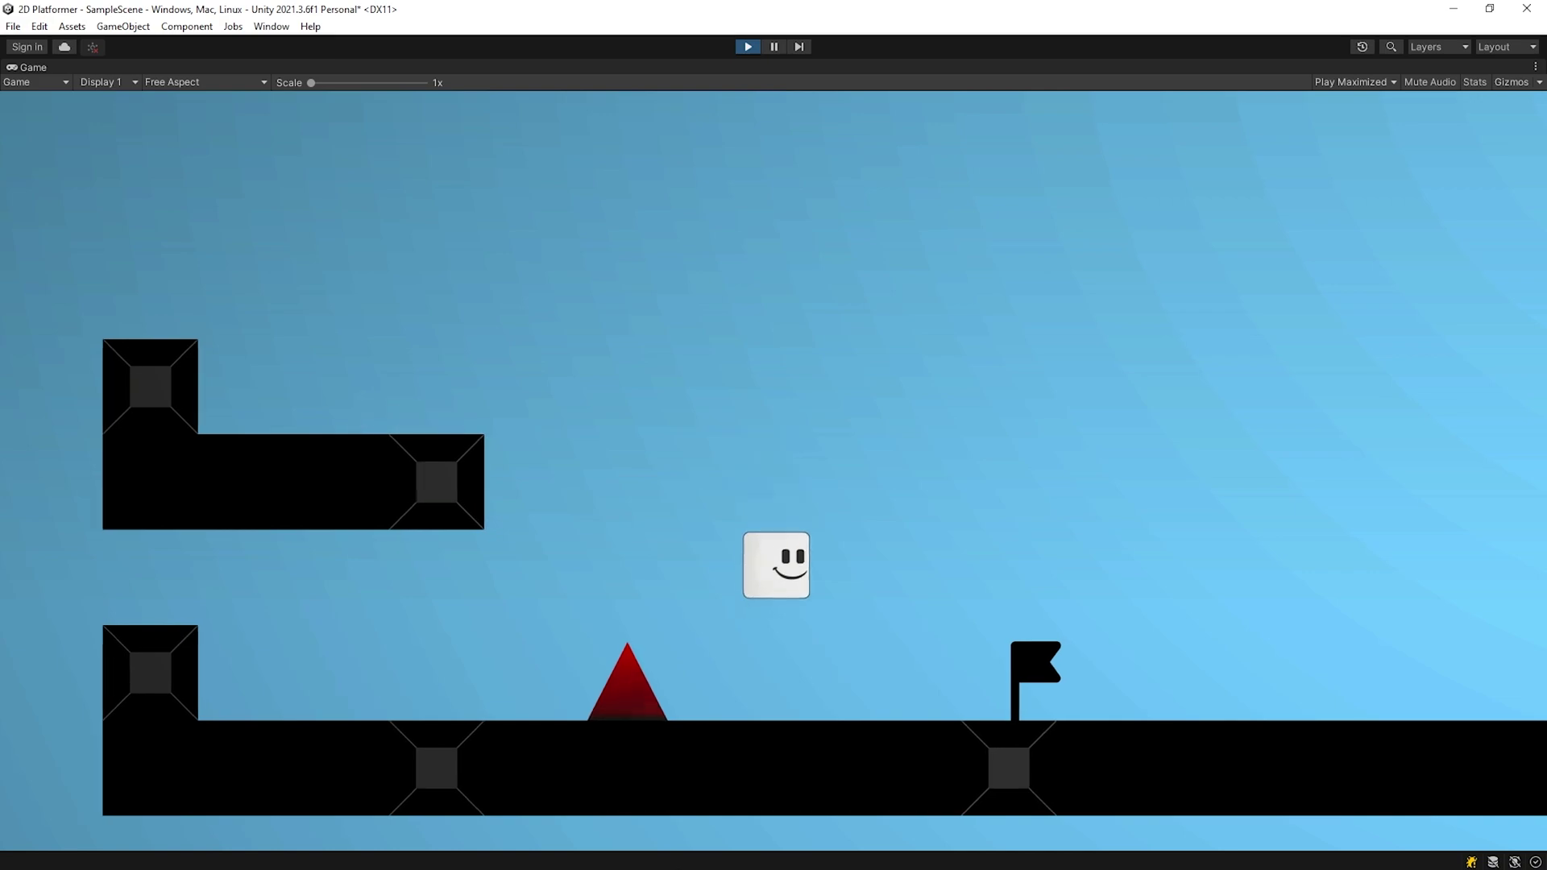
pyautogui.press('d')
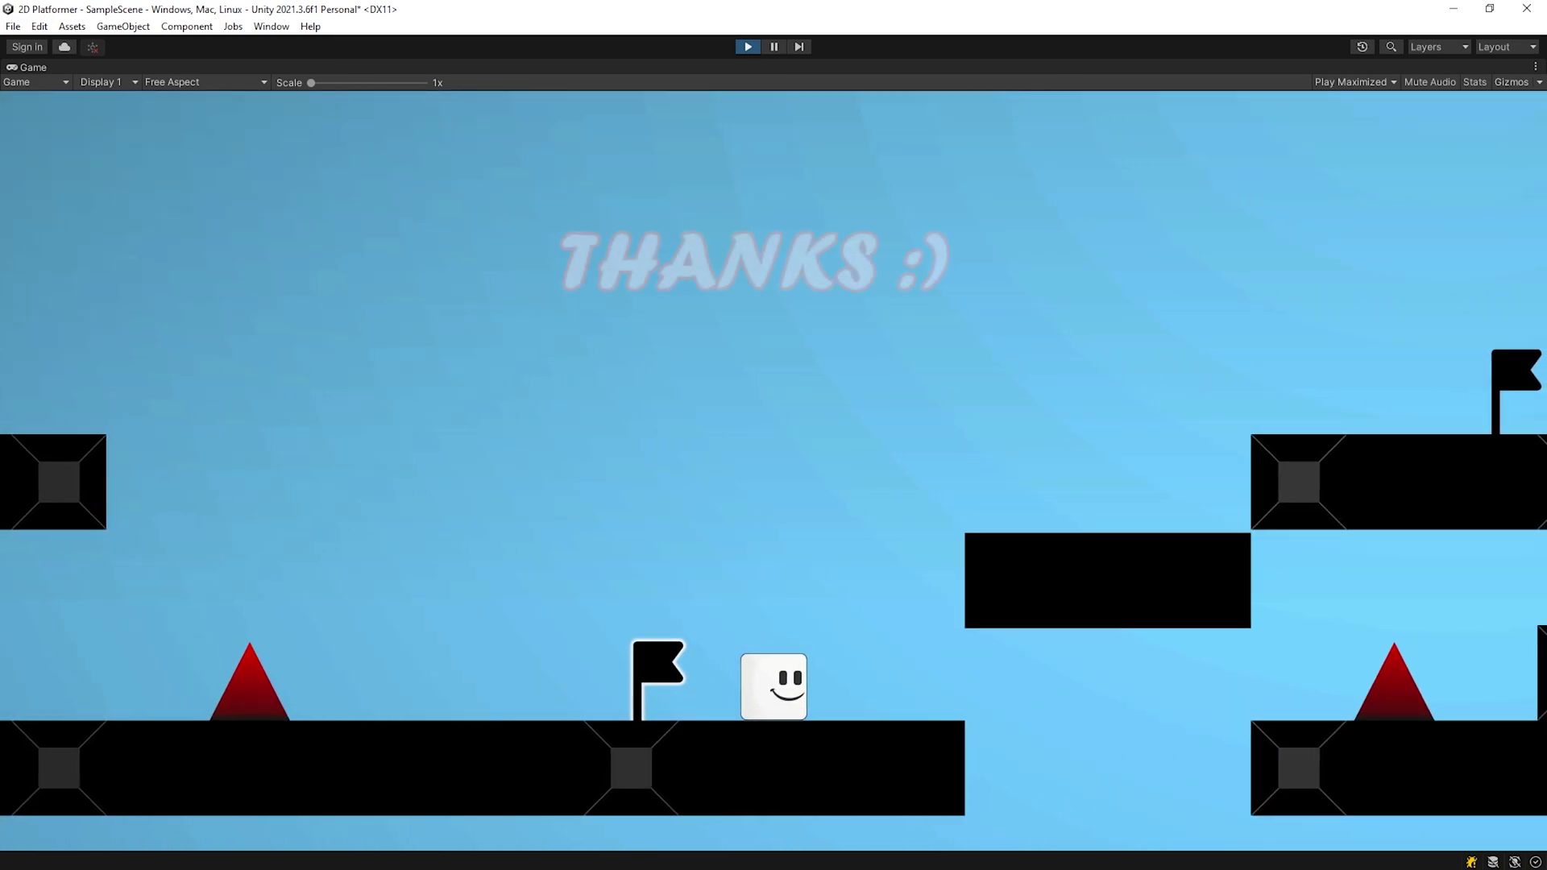
pyautogui.press('d')
pyautogui.press('space')
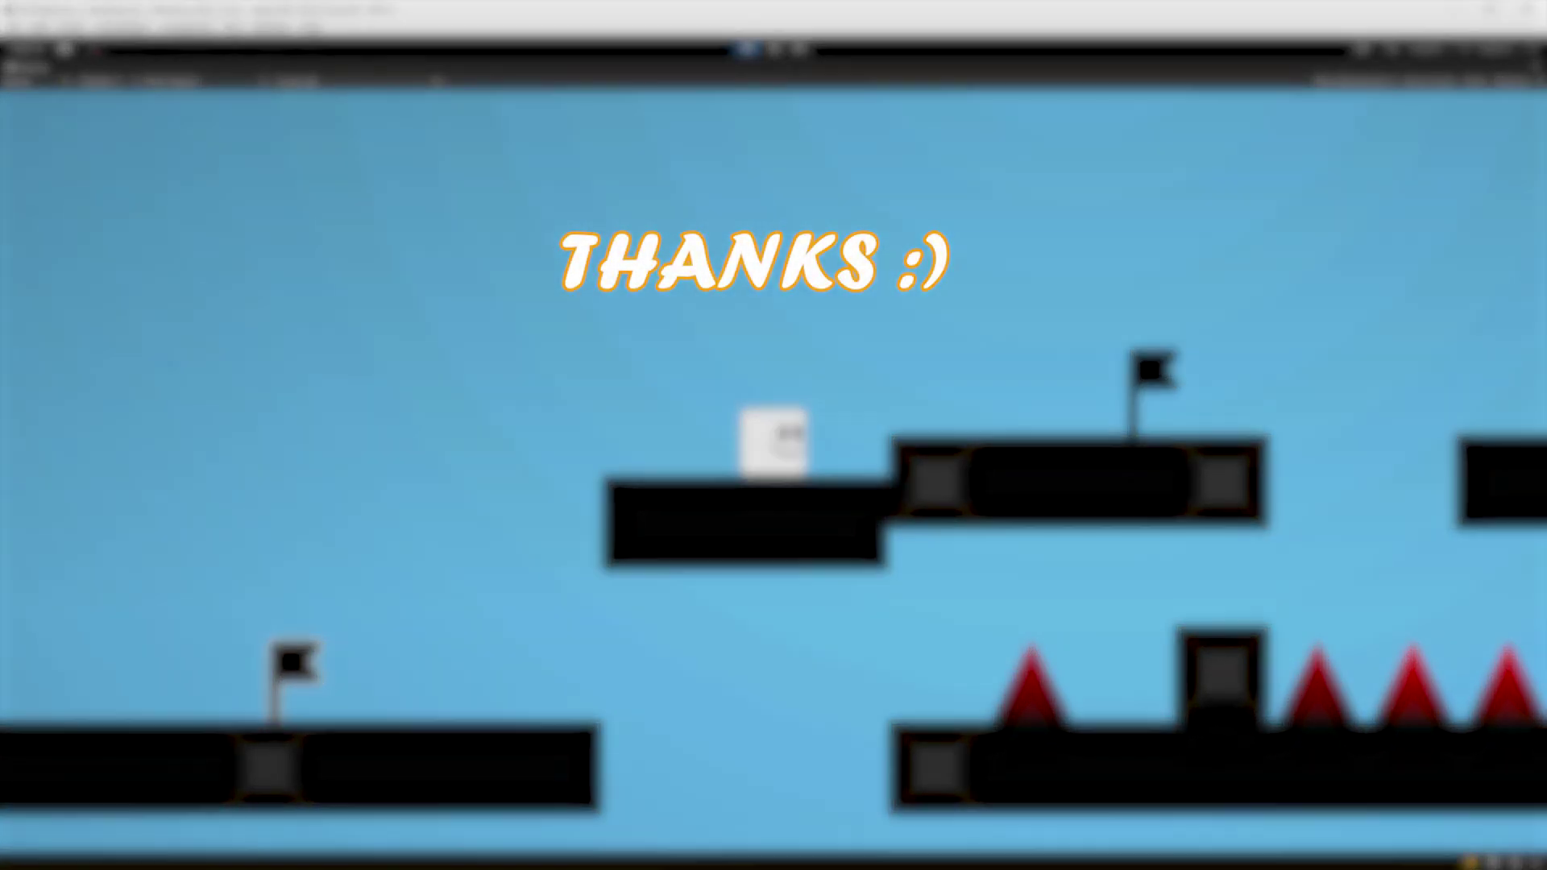
pyautogui.press('d')
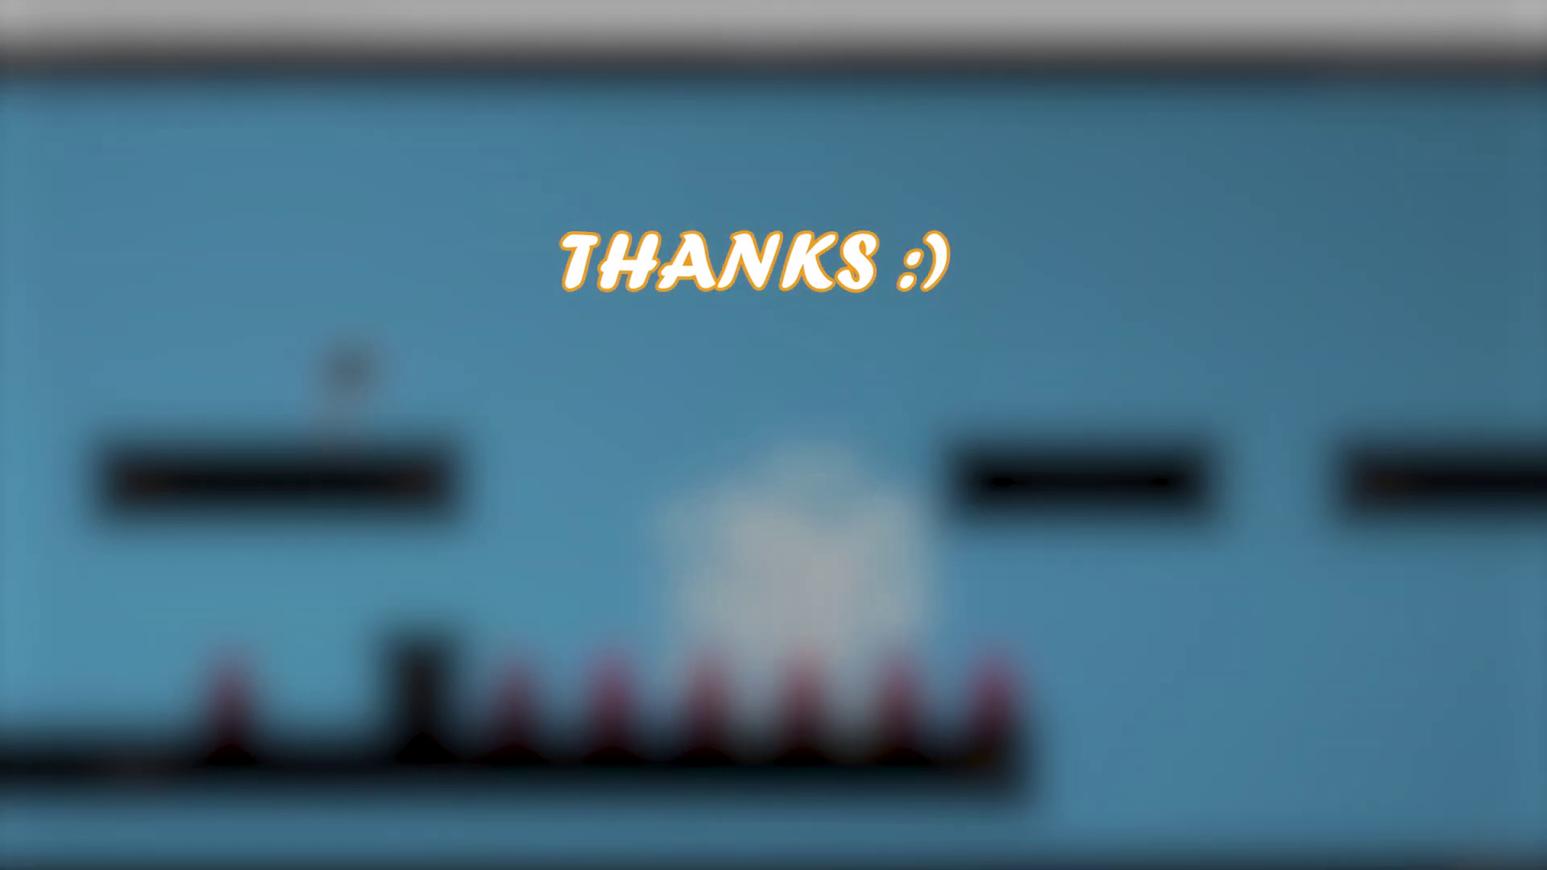
pyautogui.press('d')
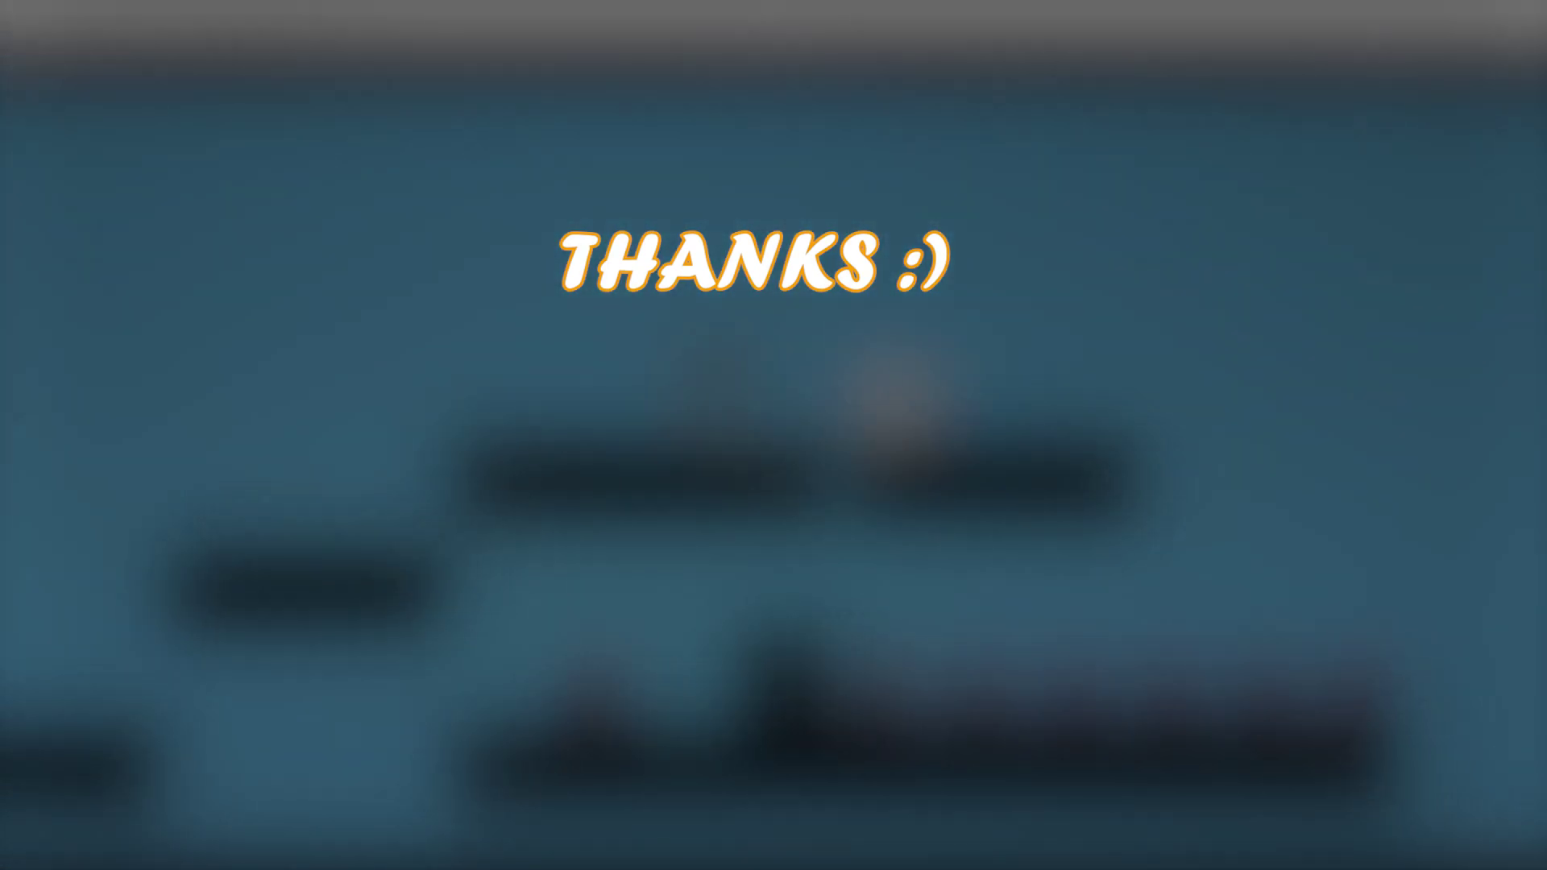
pyautogui.press('d')
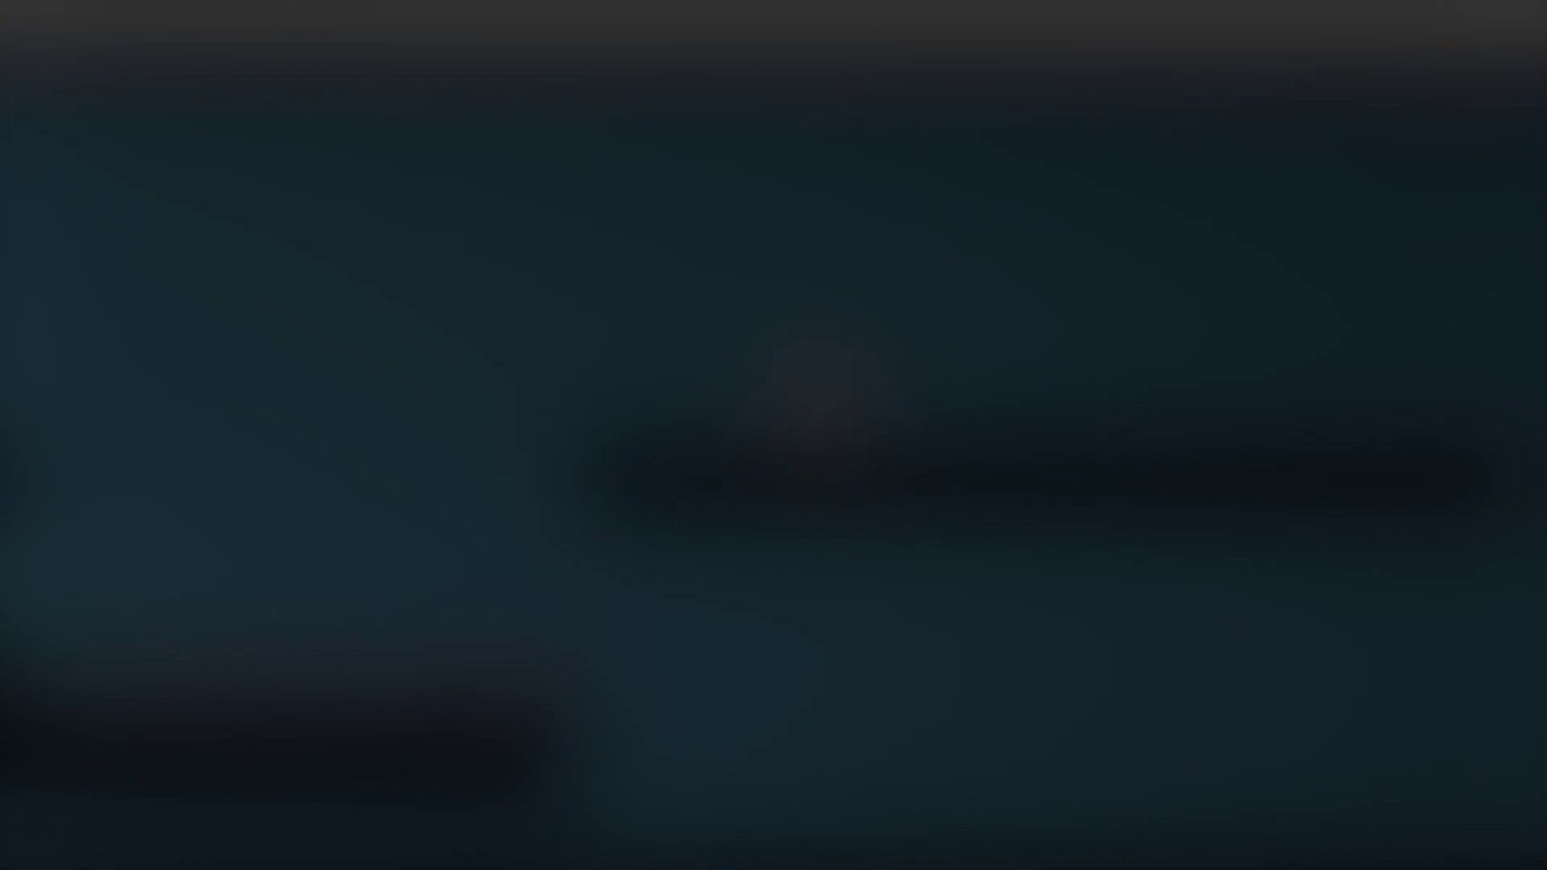